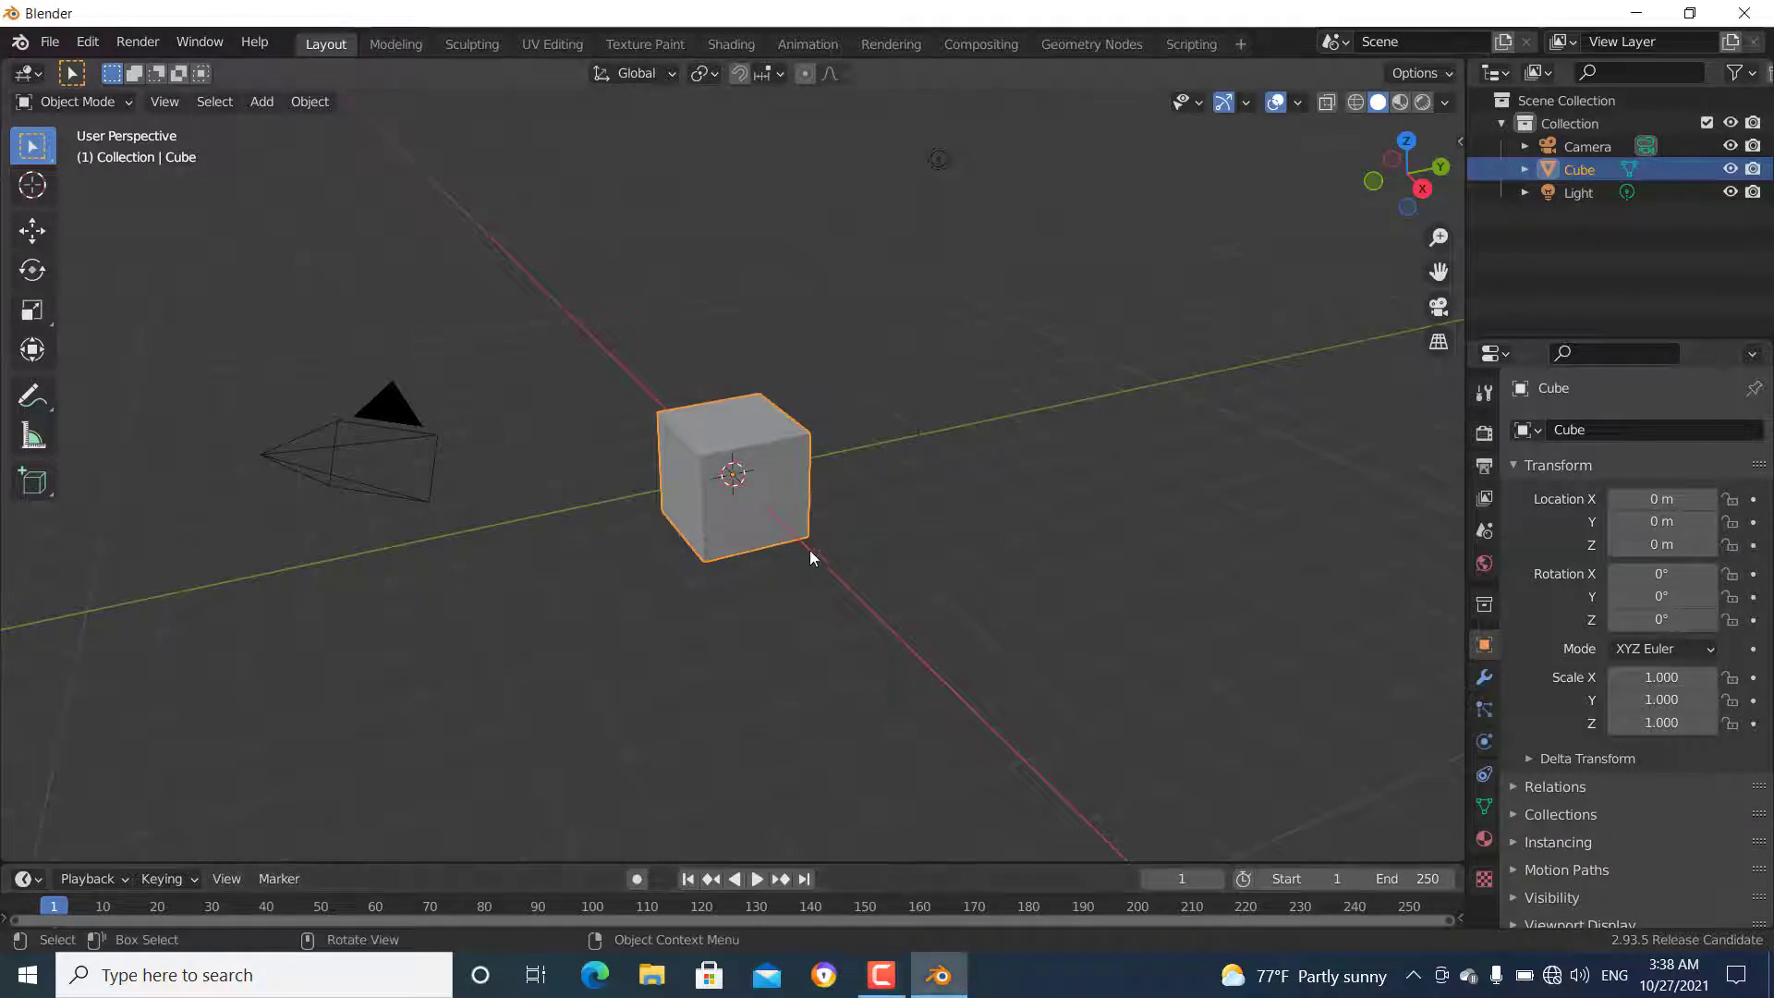
- Delete the default cube, camera and light from the scene
key(a)
key(x)
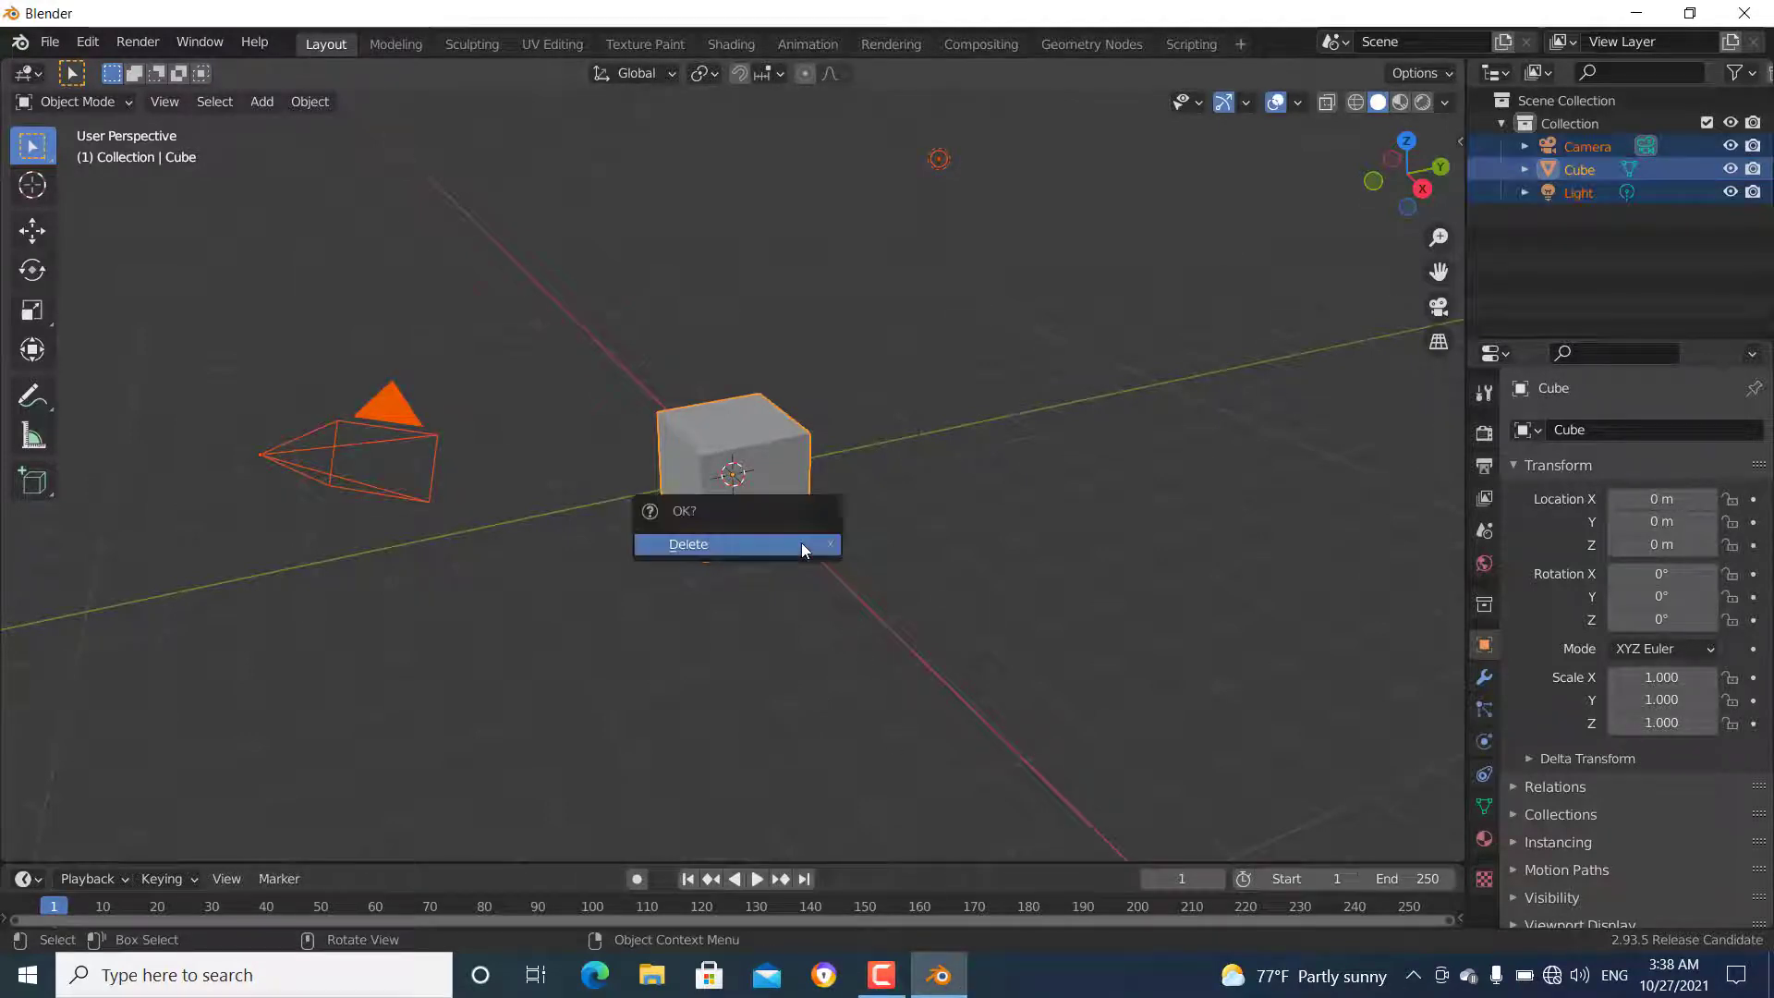
click(801, 543)
- Add a UV sphere and set its segment count to 16
key(shift+a)
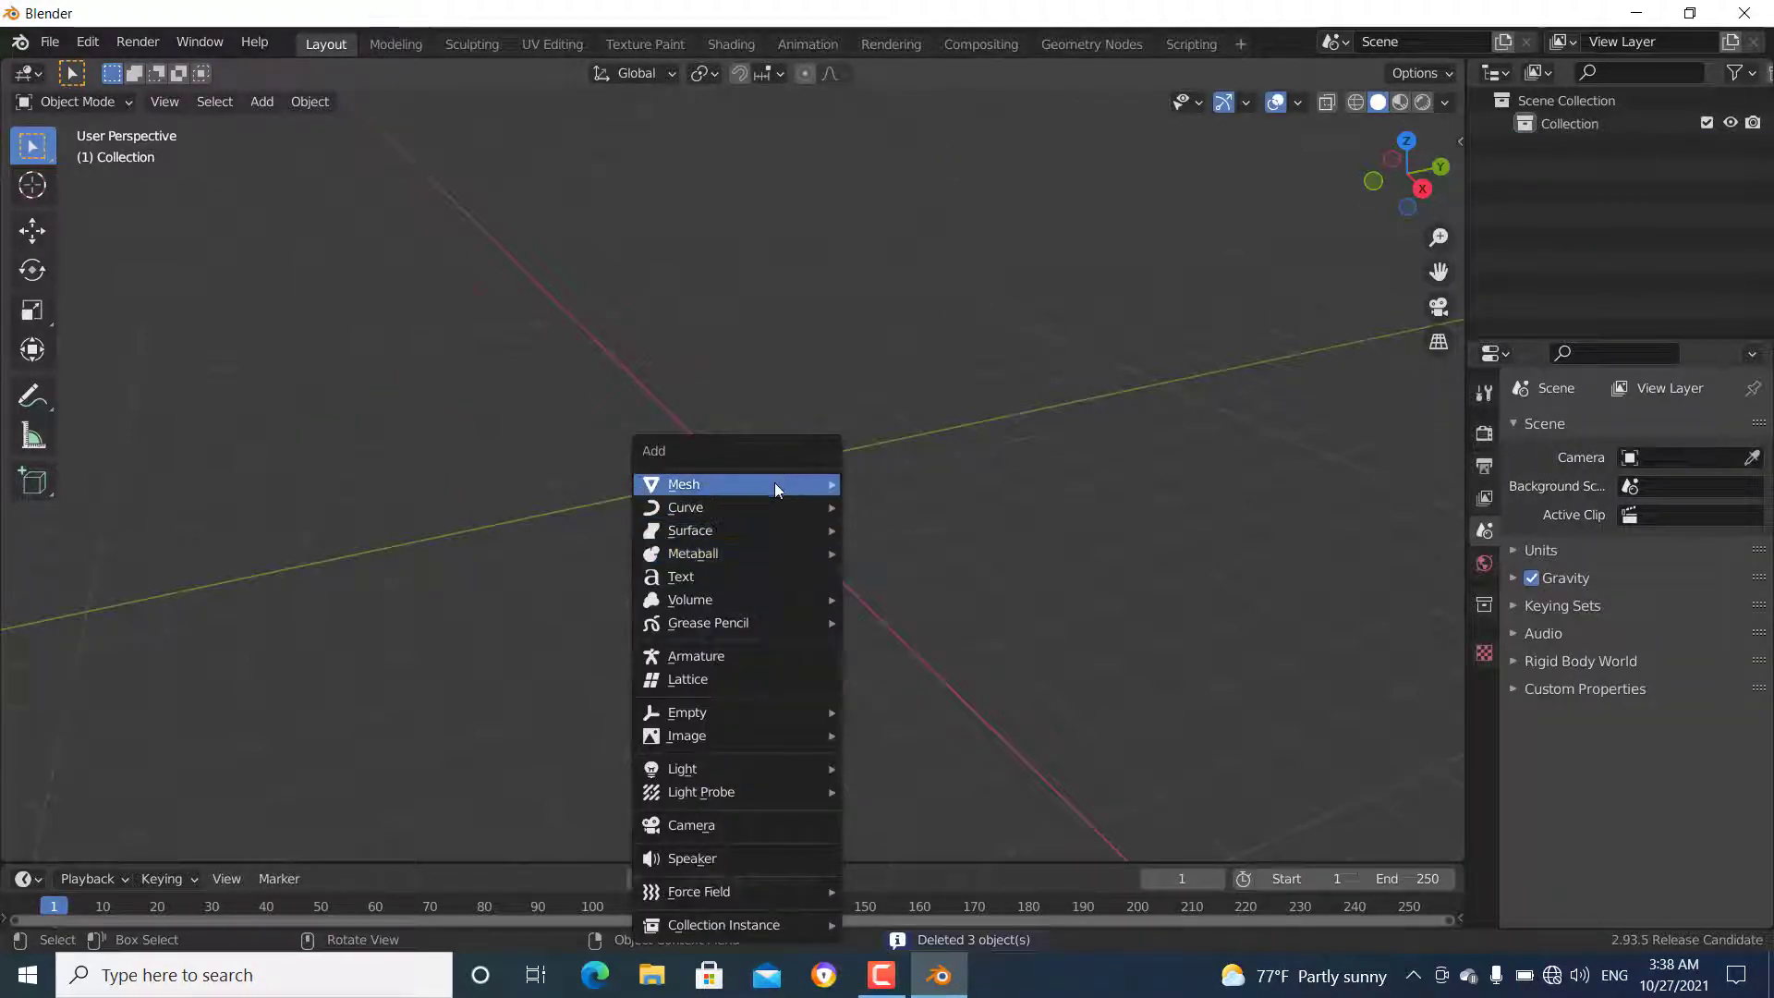
mouse_move(775, 483)
click(907, 552)
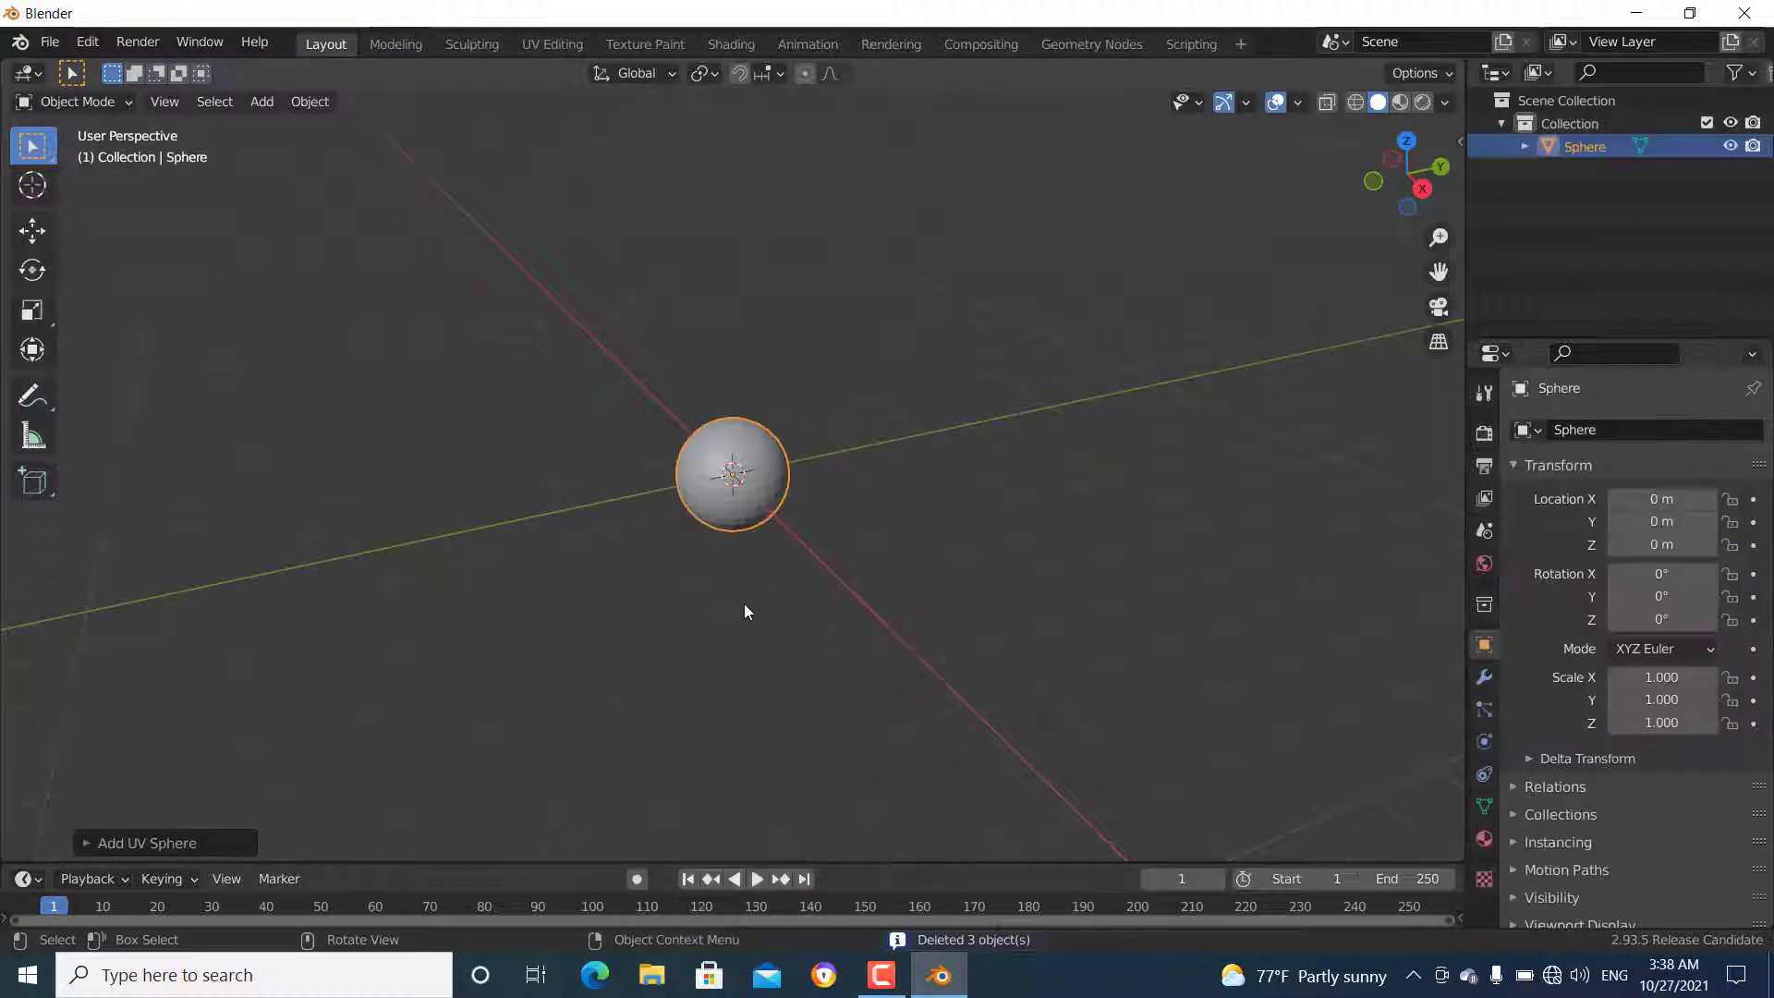
scroll(742, 611, up, 1)
click(148, 842)
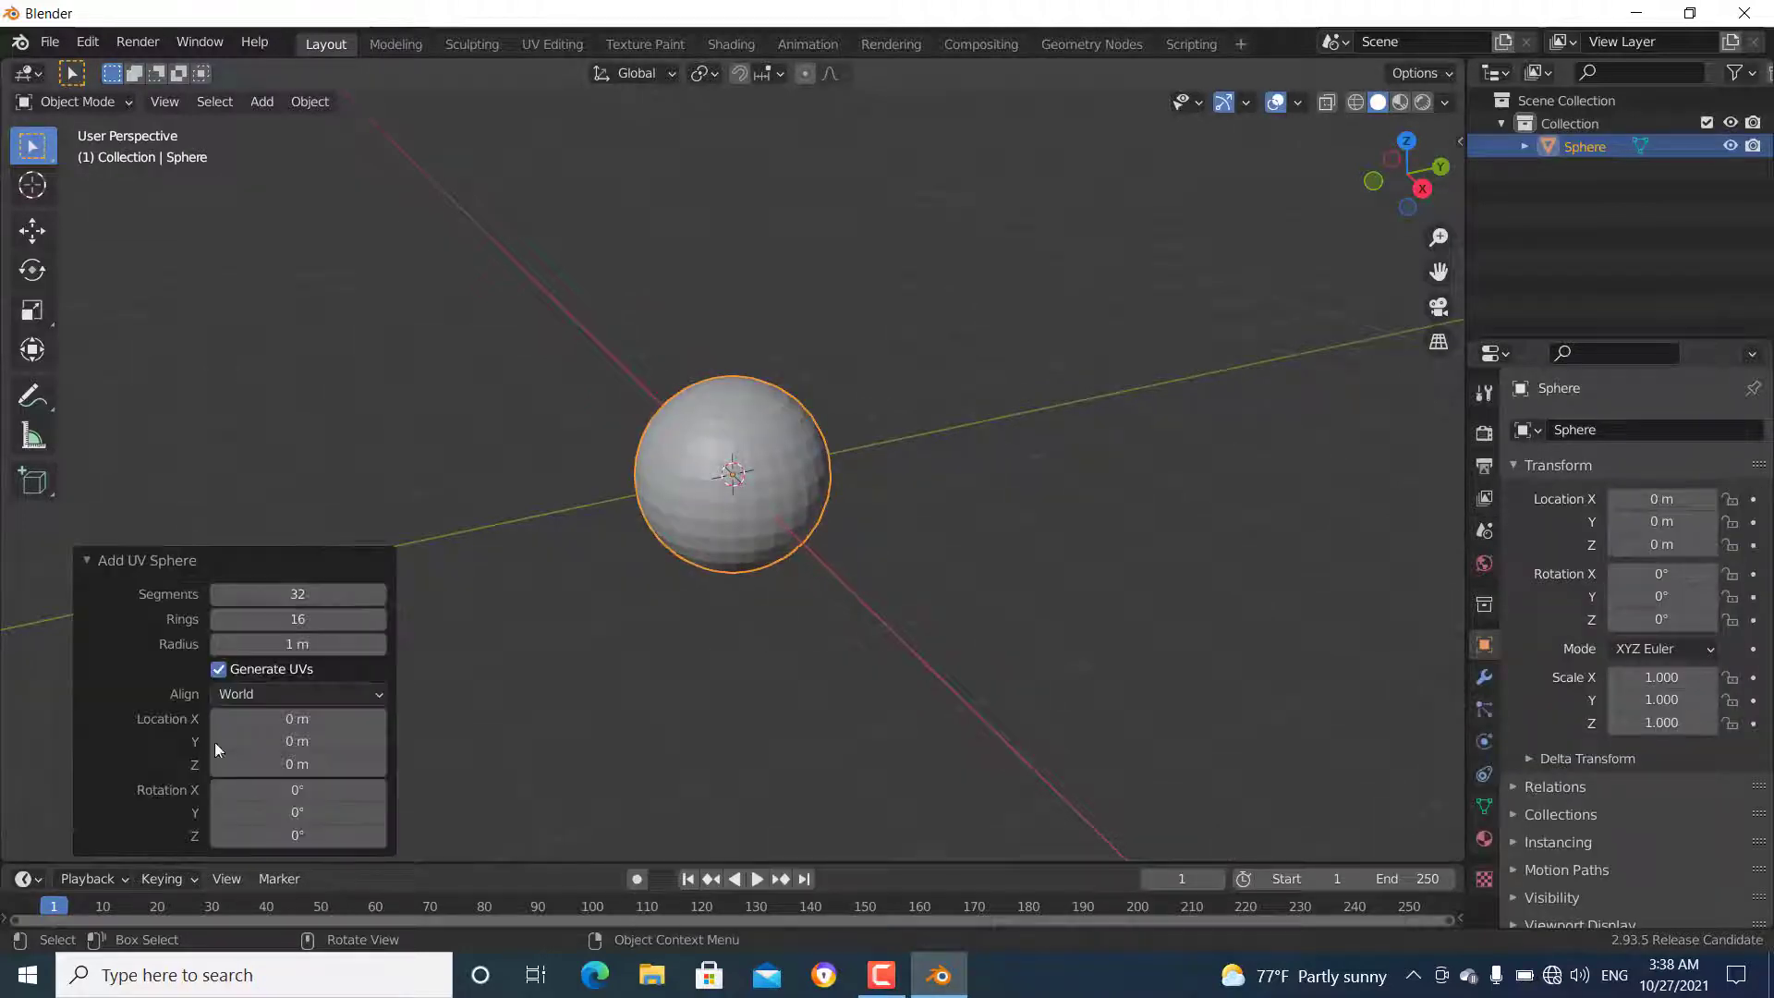
click(285, 601)
key(BackSpace)
text(16)
key(Return)
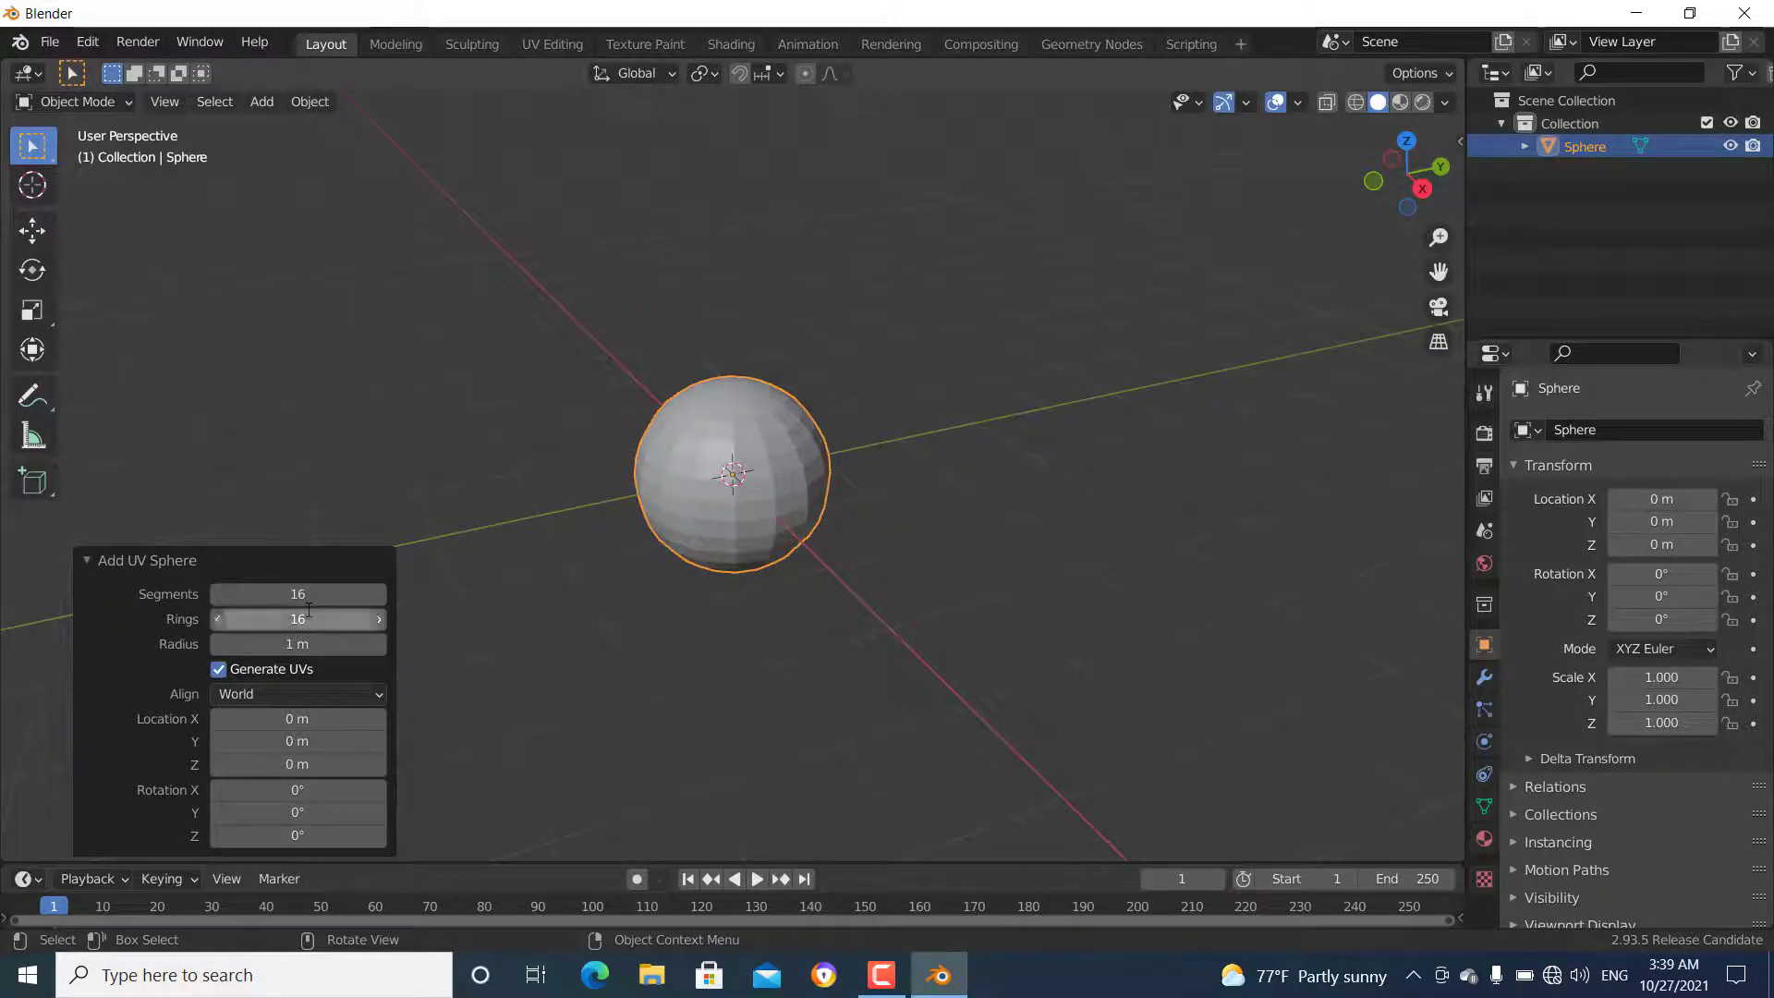
- Switch the new sphere into Edit Mode
scroll(729, 579, up, 5)
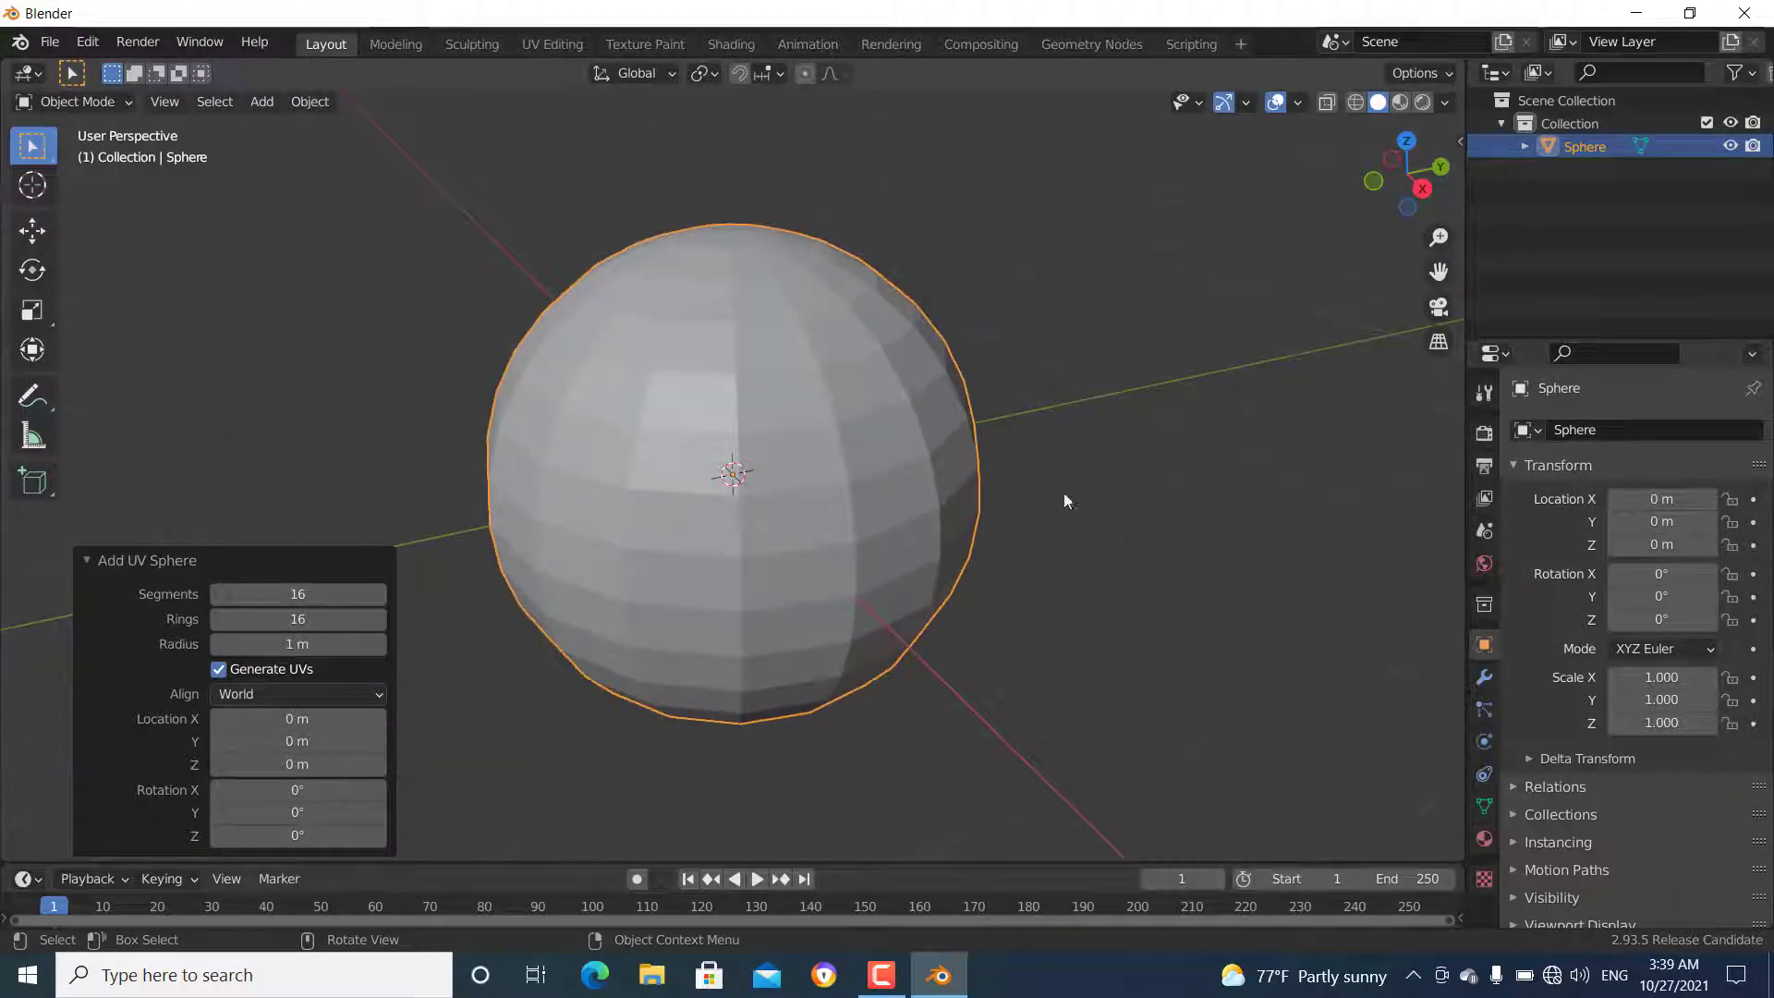
scroll(697, 528, up, 2)
scroll(697, 528, down, 3)
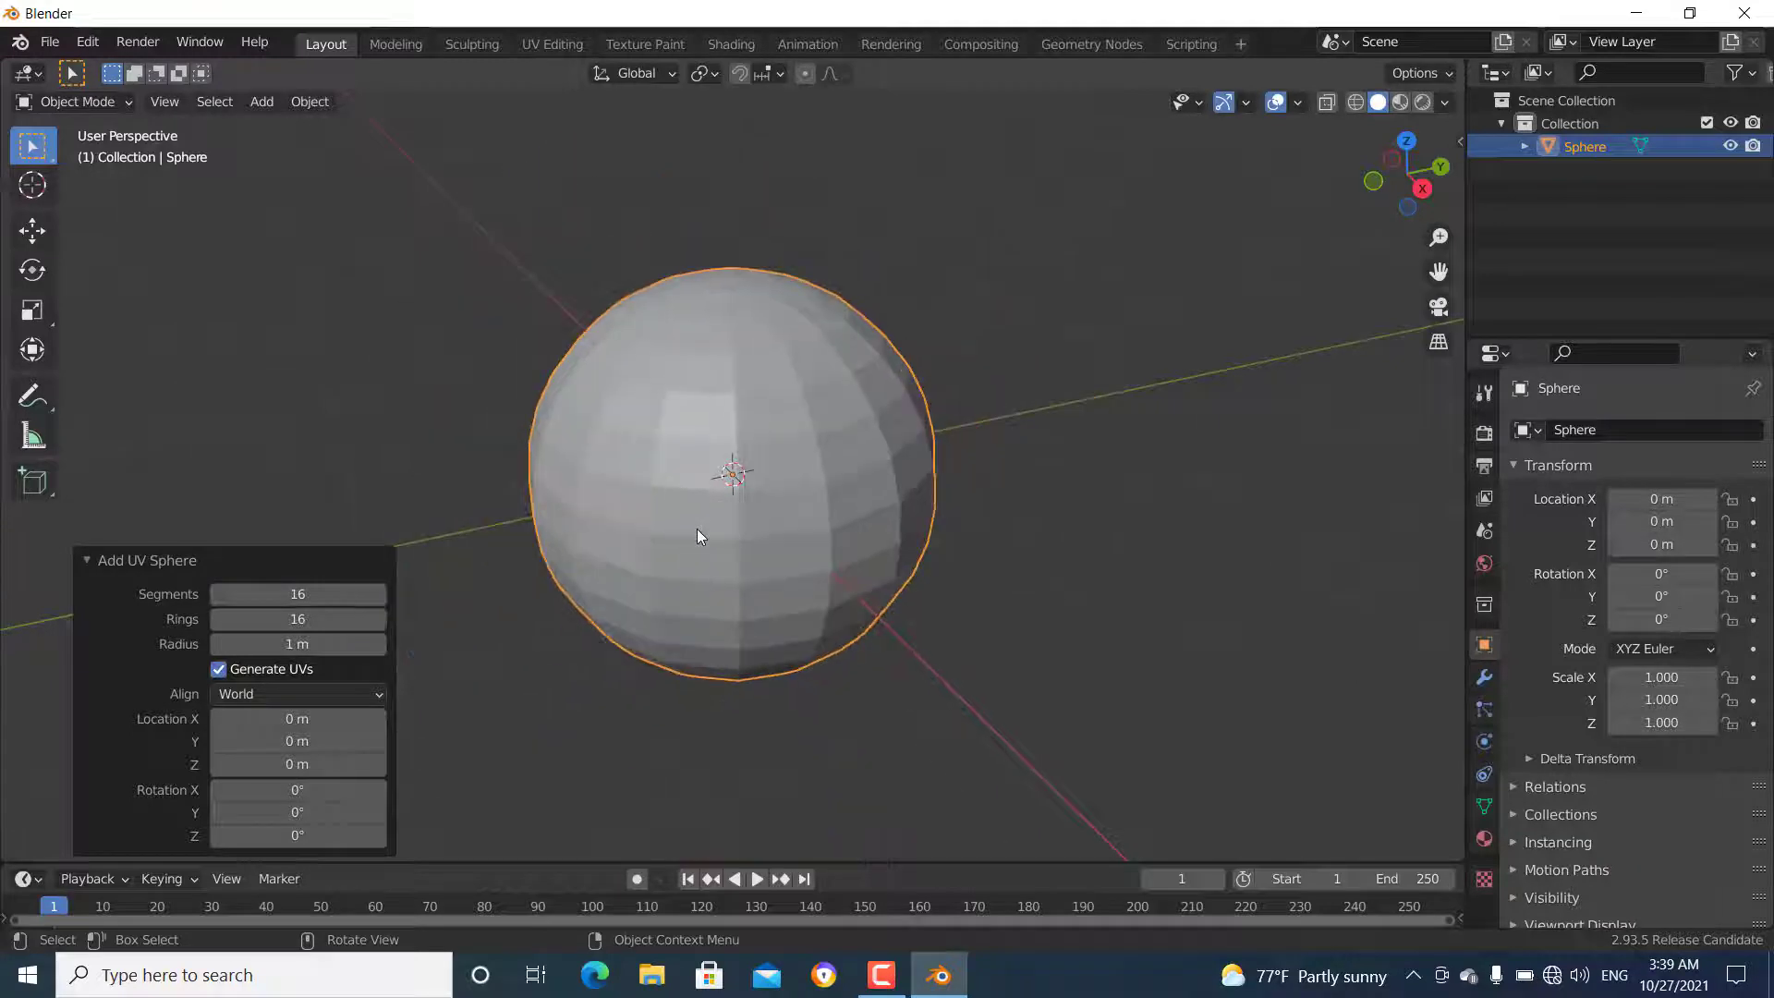
key(Tab)
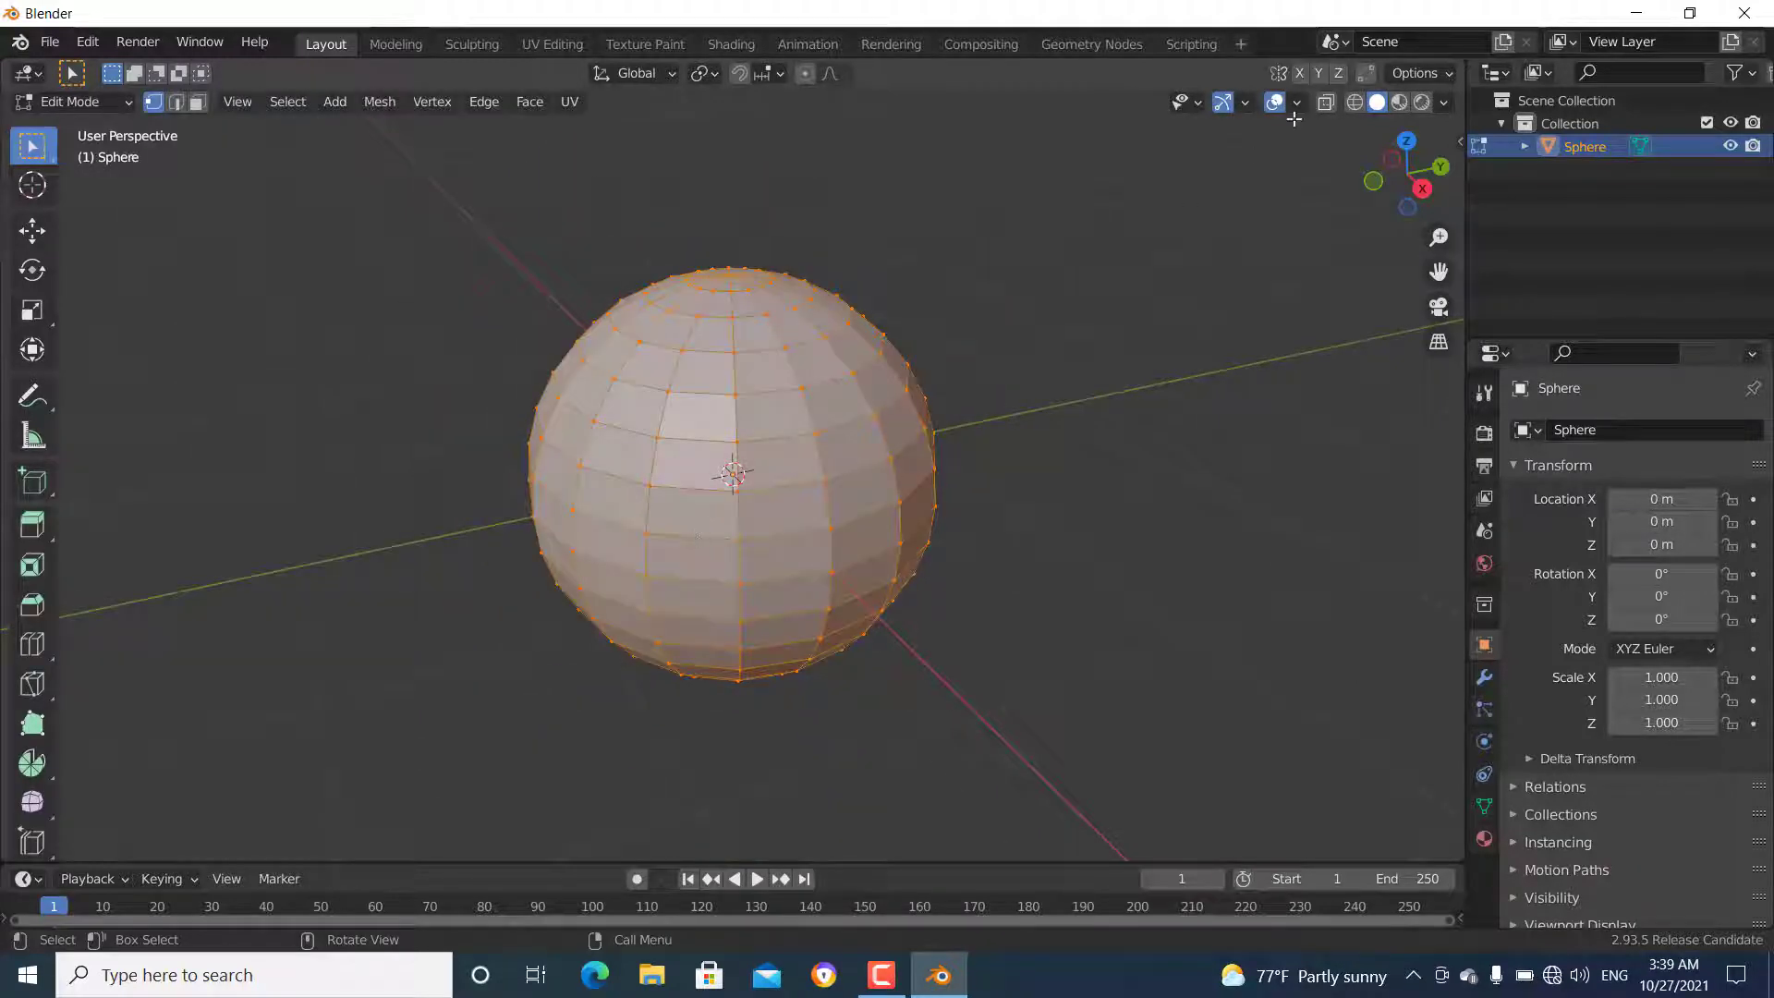
- Enable X-ray and delete the sphere's lower half from the front view
click(1326, 102)
key(KP_1)
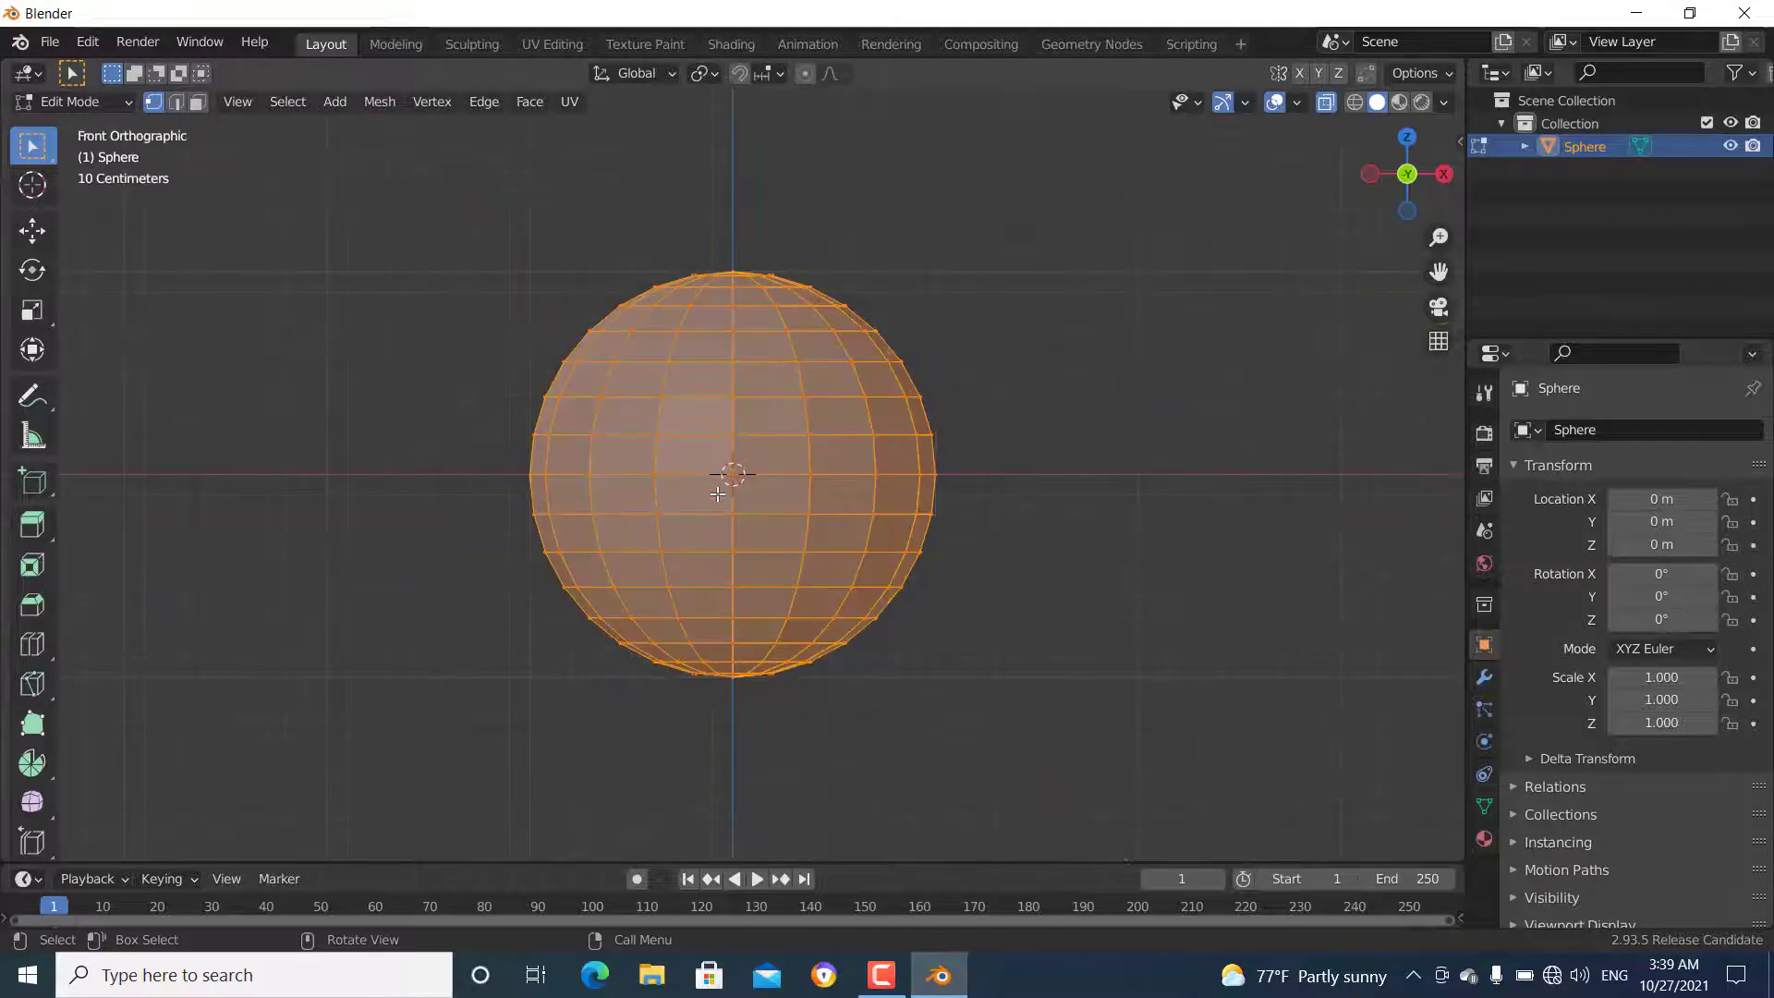
click(475, 491)
drag(479, 495, 1166, 730)
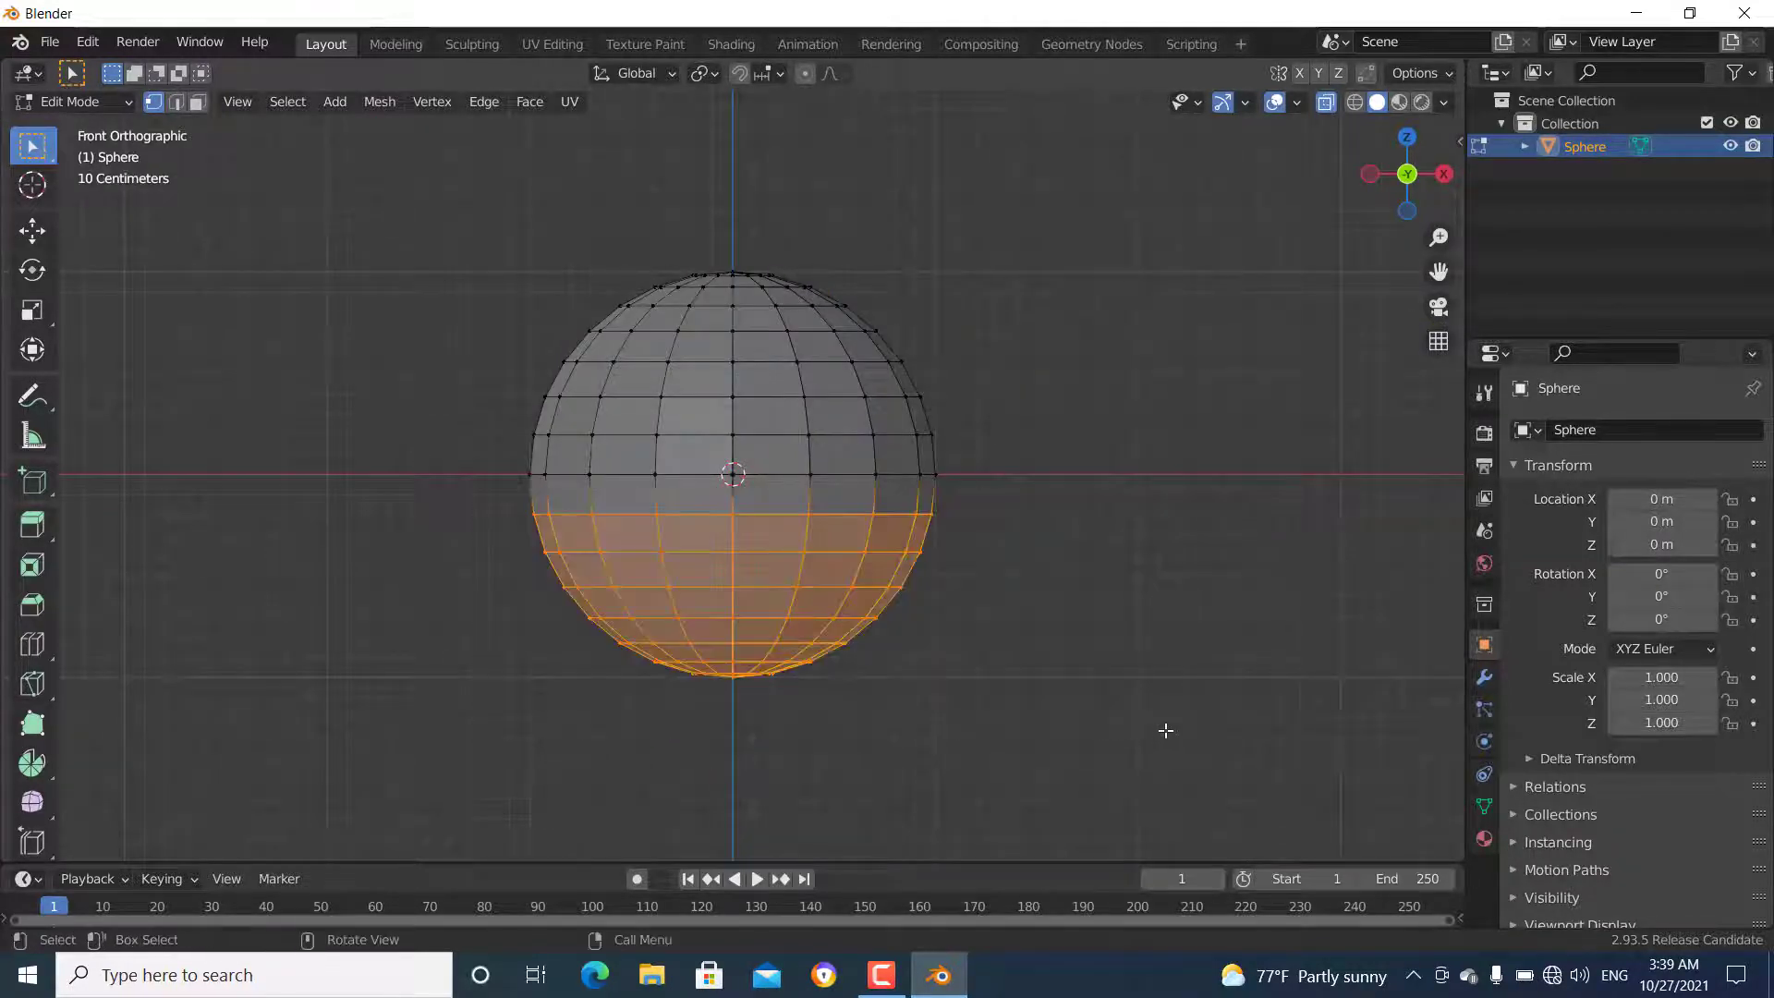
key(x)
click(1112, 661)
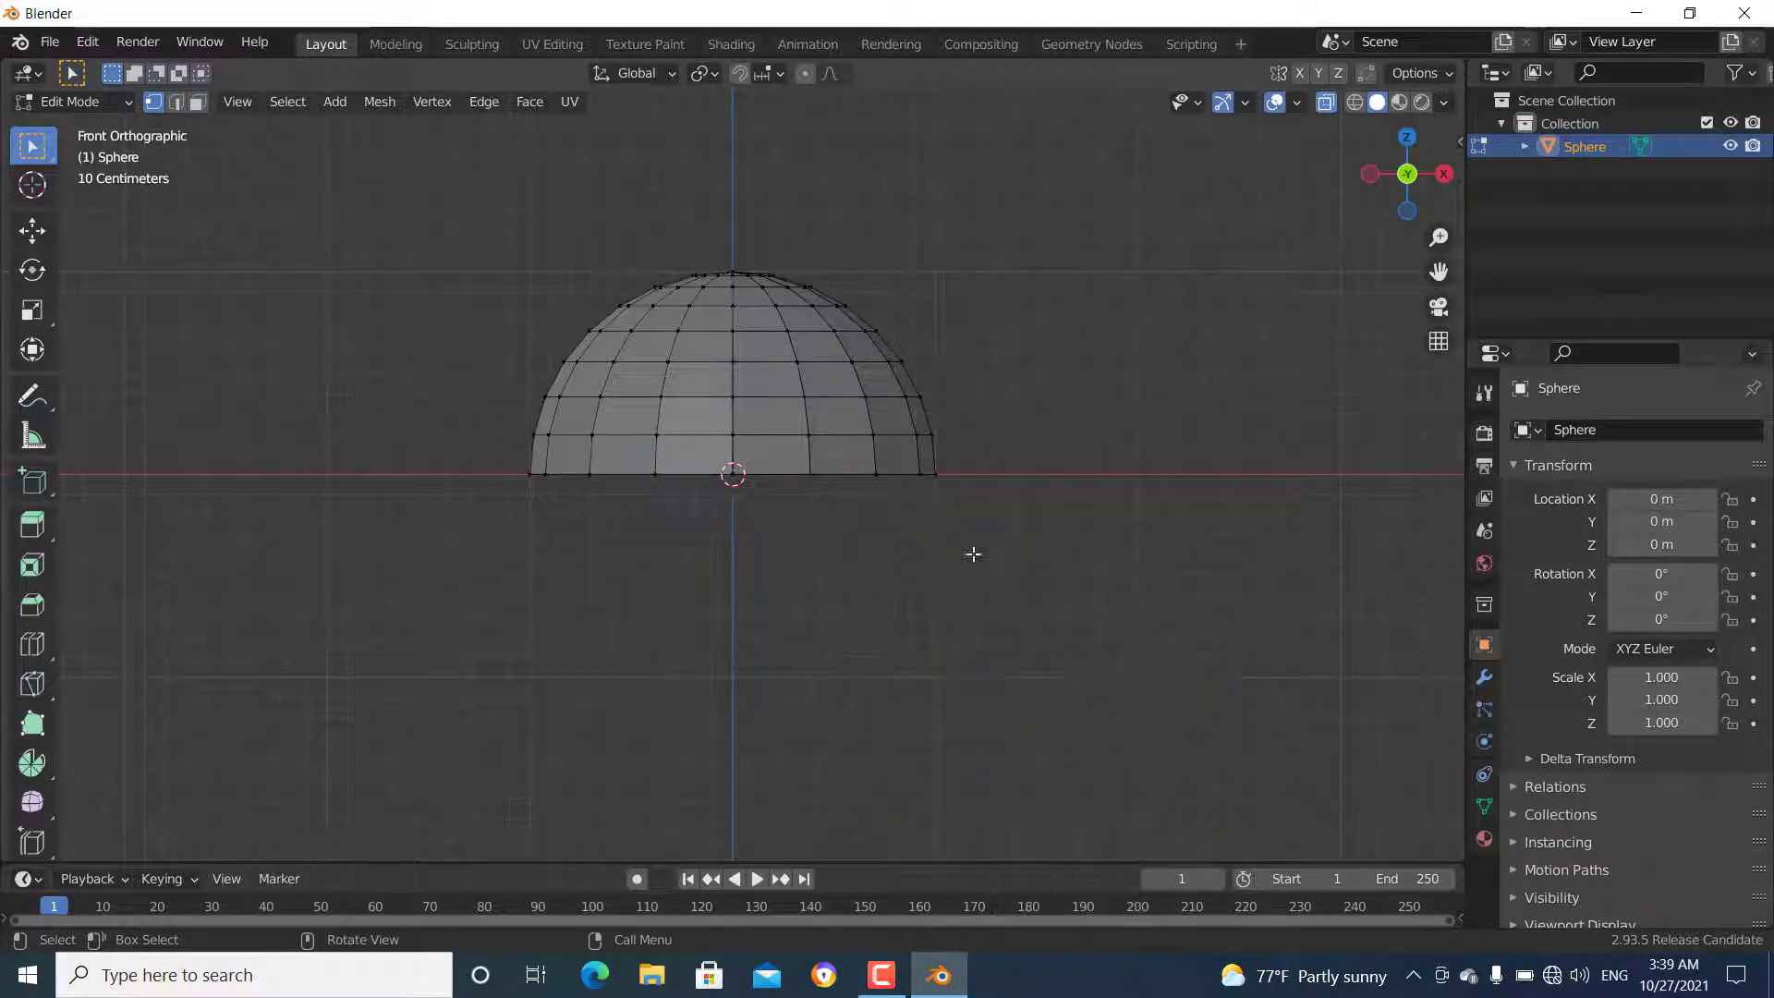
- Delete the dome's left quarter, then its right half from the right view, leaving one wedge
drag(471, 186, 727, 534)
key(x)
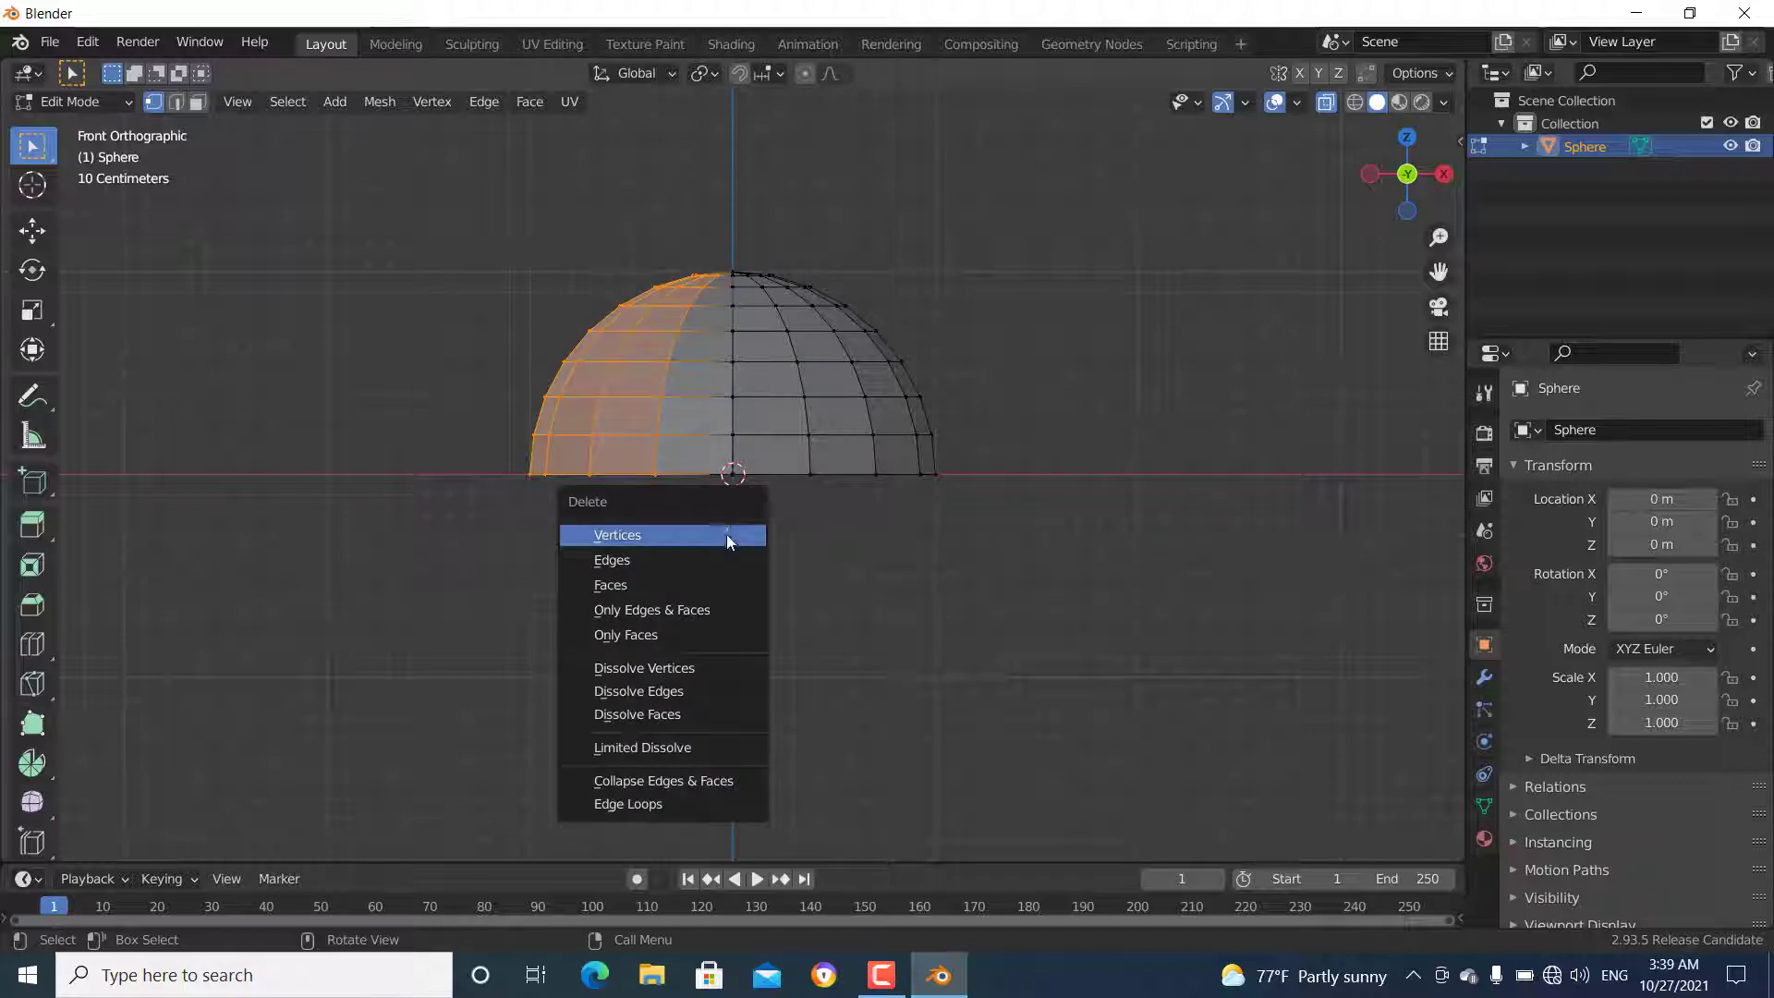
click(726, 536)
key(KP_3)
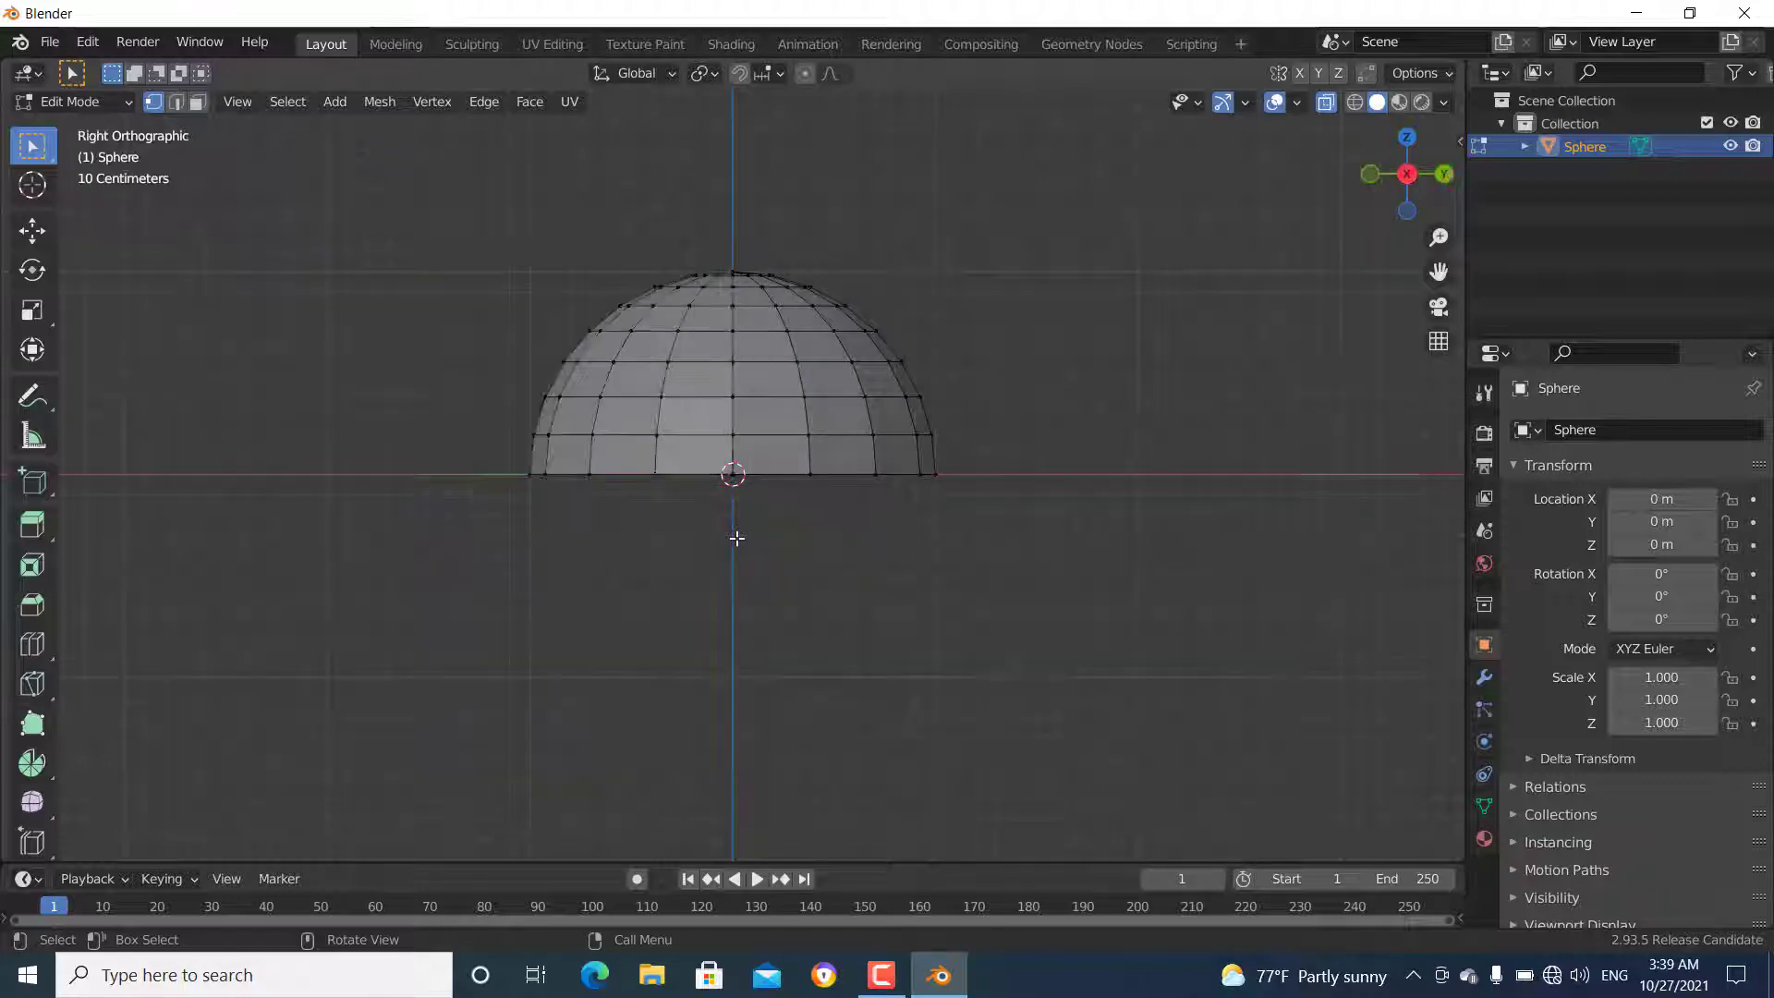
drag(745, 207, 1037, 584)
key(x)
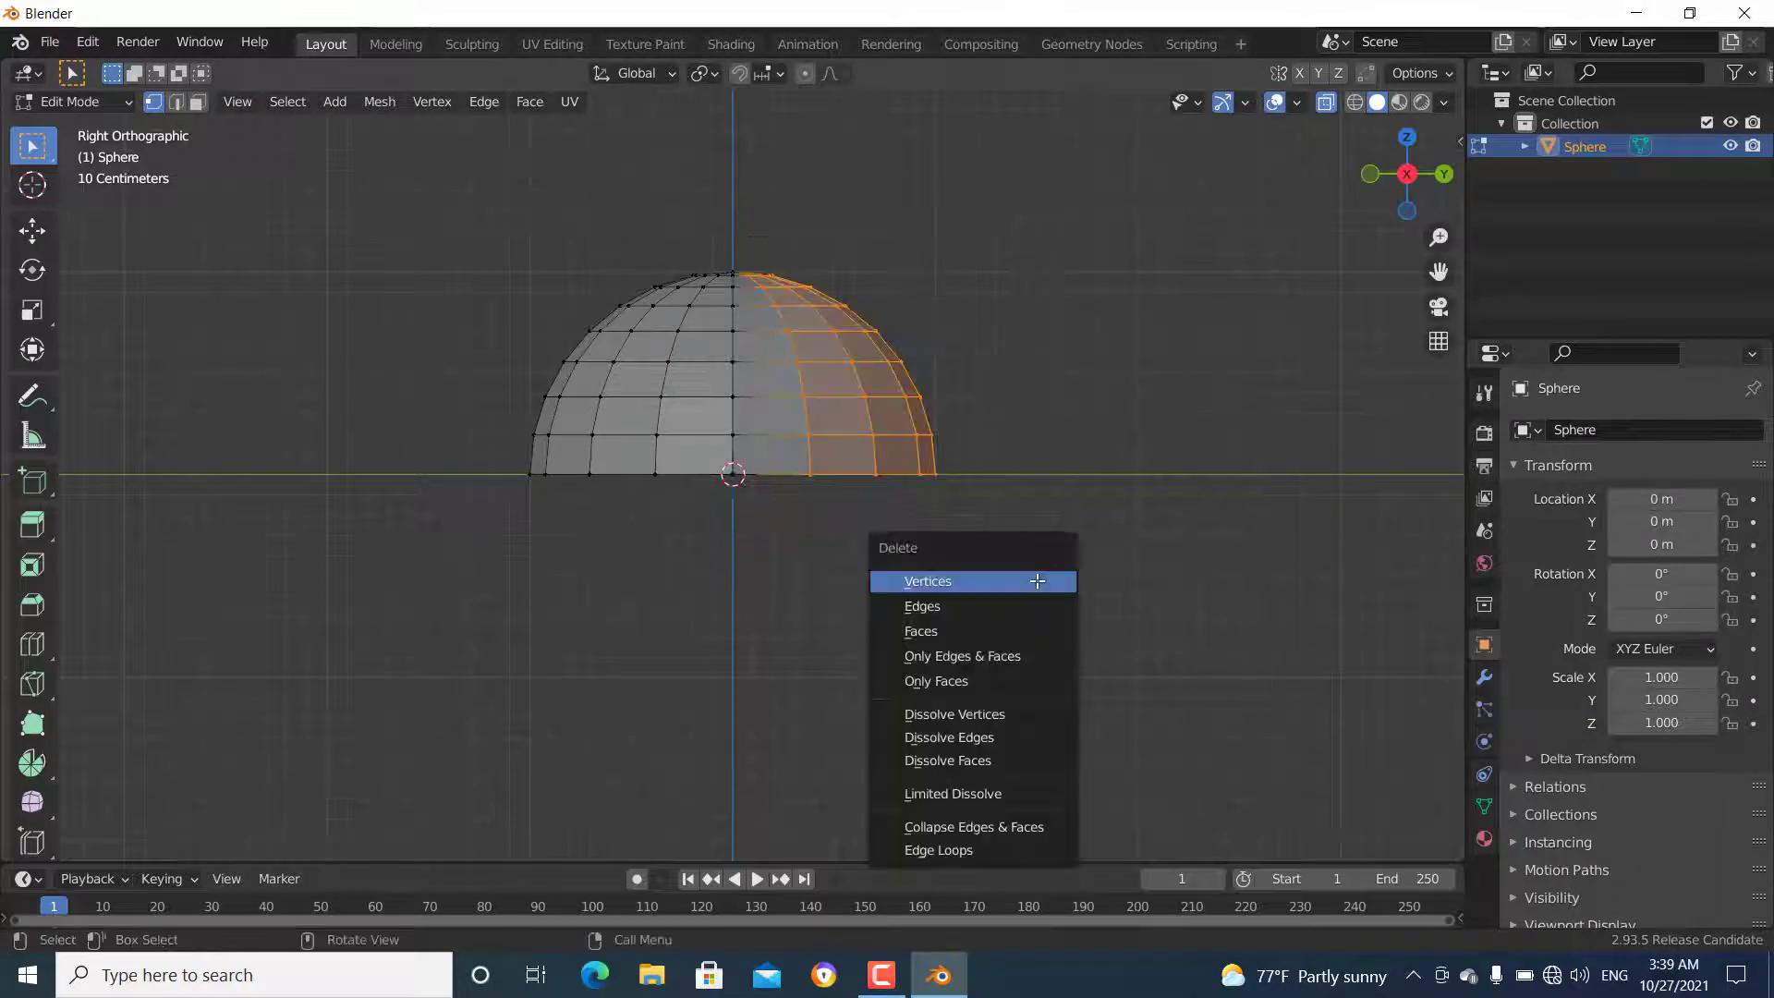
click(1035, 583)
middle_drag(675, 436, 761, 457)
scroll(776, 481, up, 3)
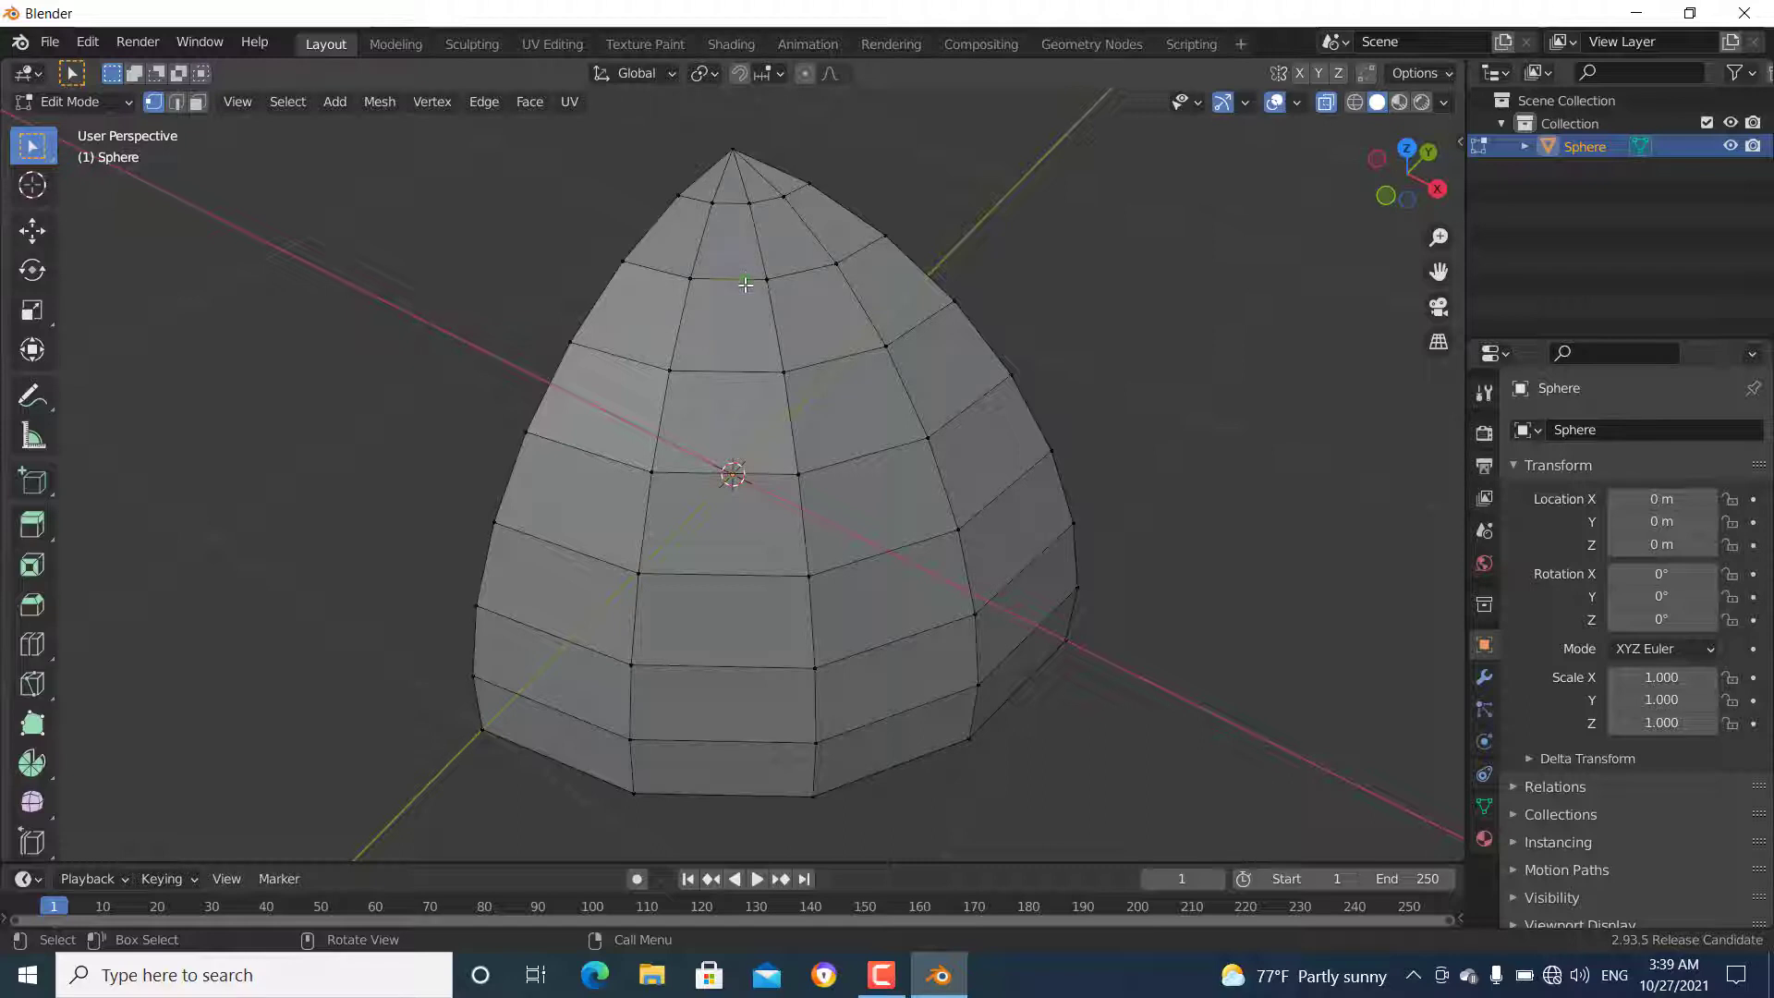
- Knife-cut a line across the top of the wedge through three points
key(k)
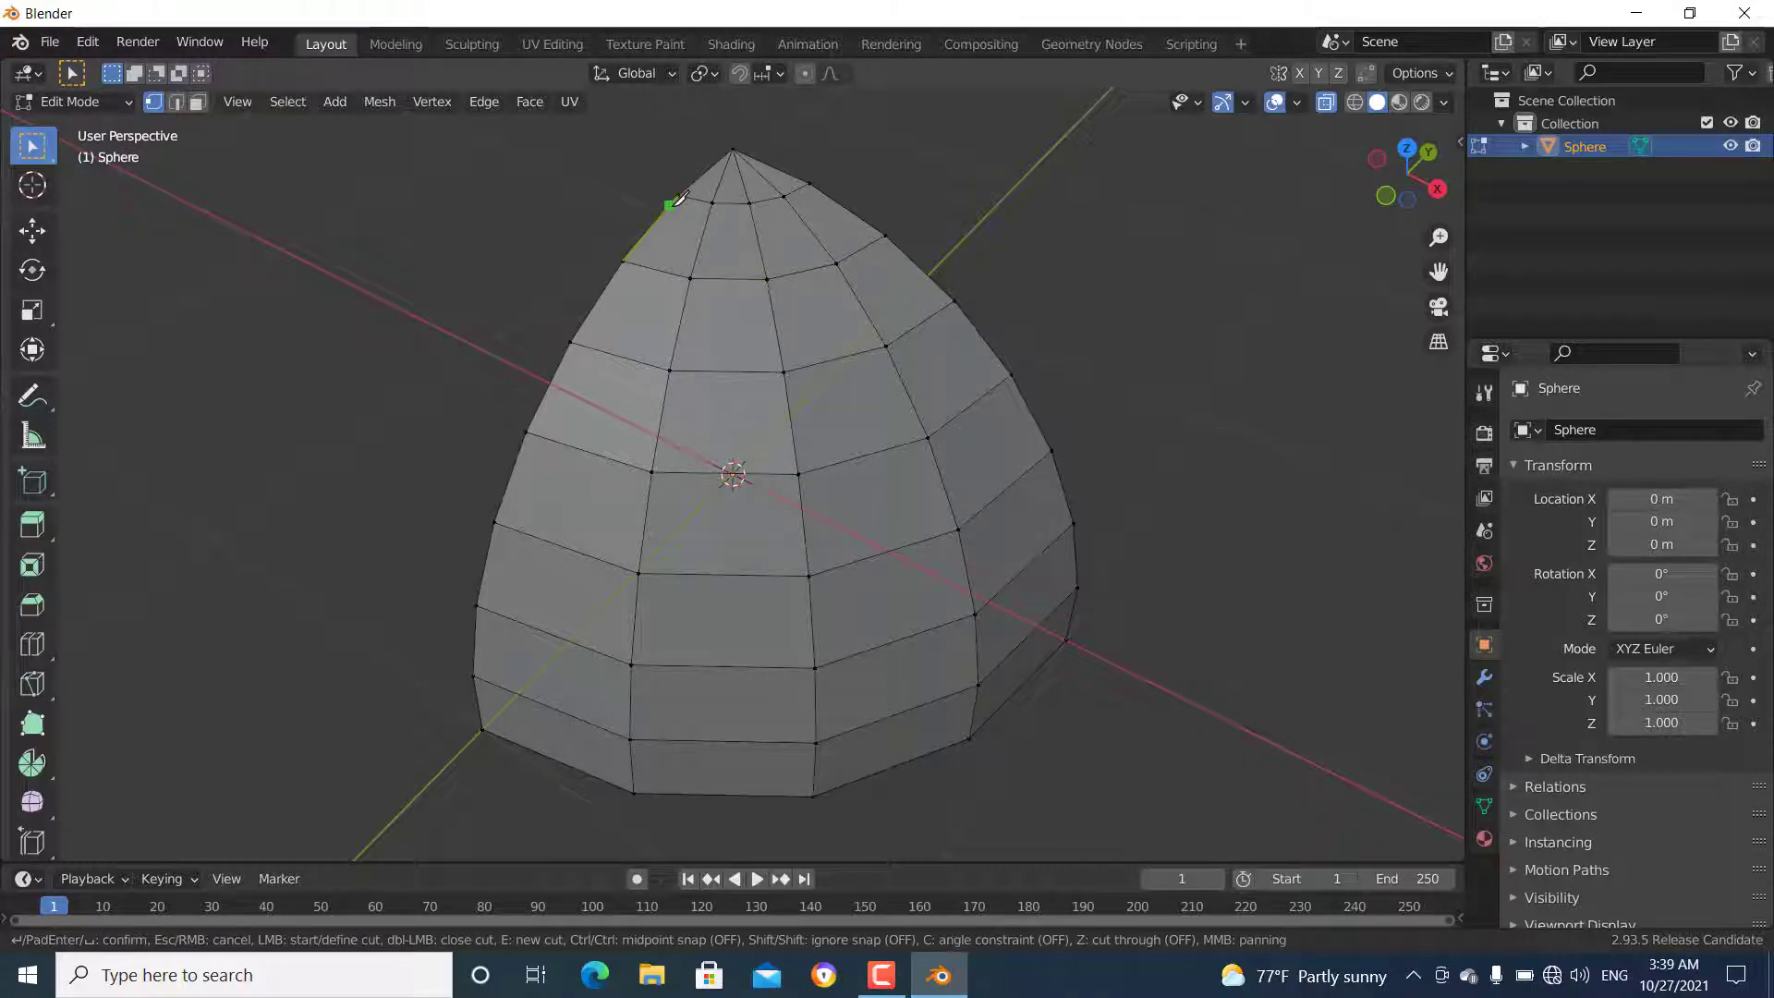
click(671, 204)
click(710, 218)
click(767, 279)
key(Return)
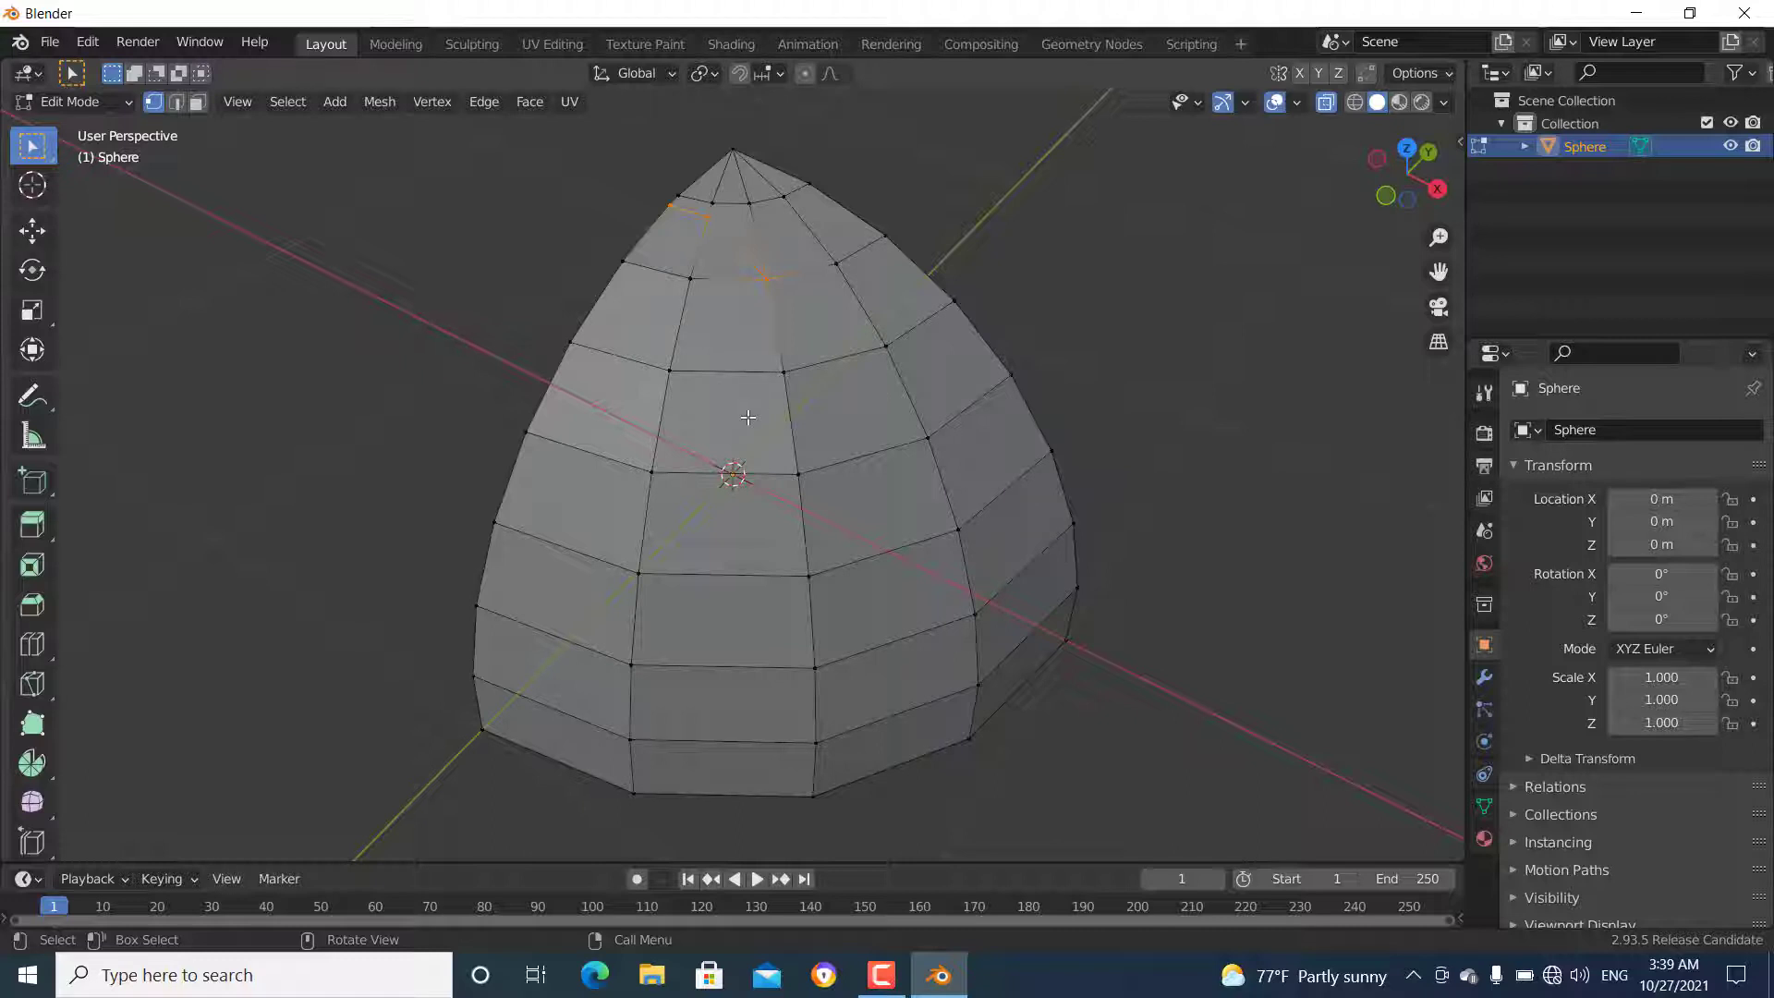
- Add a centred vertical loop cut down the wedge's middle and return to Object Mode
key(ctrl+r)
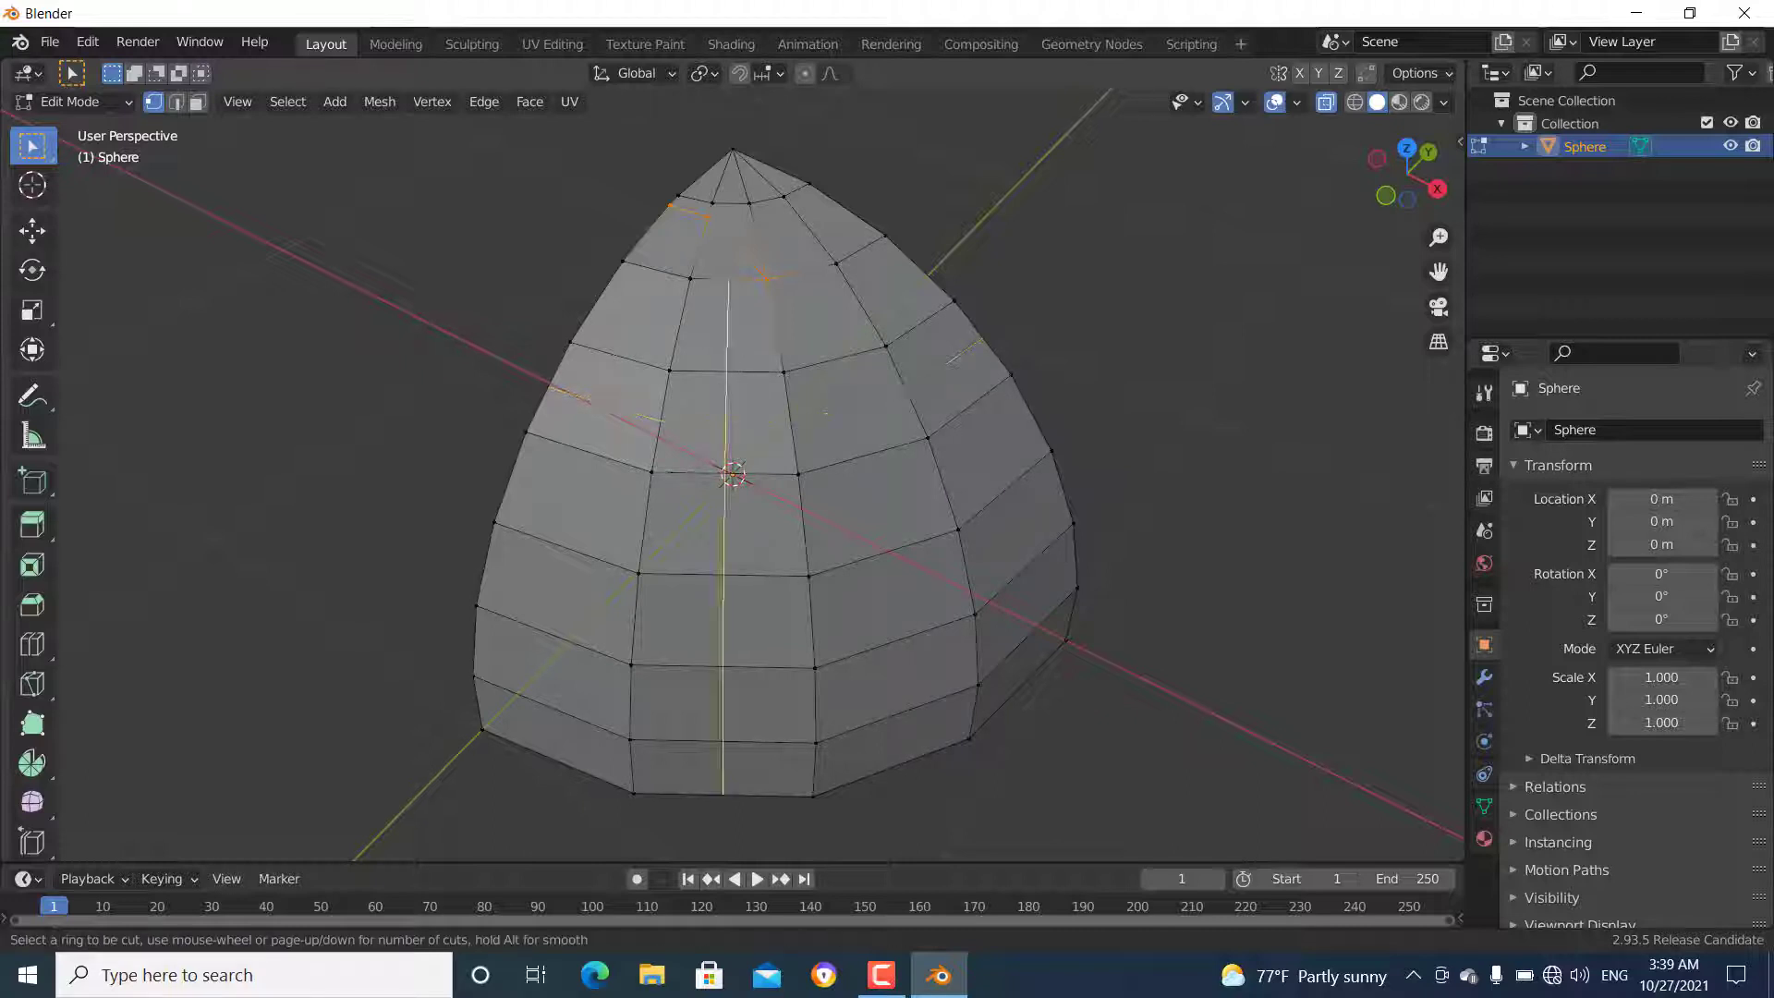
click(765, 275)
right_click(757, 349)
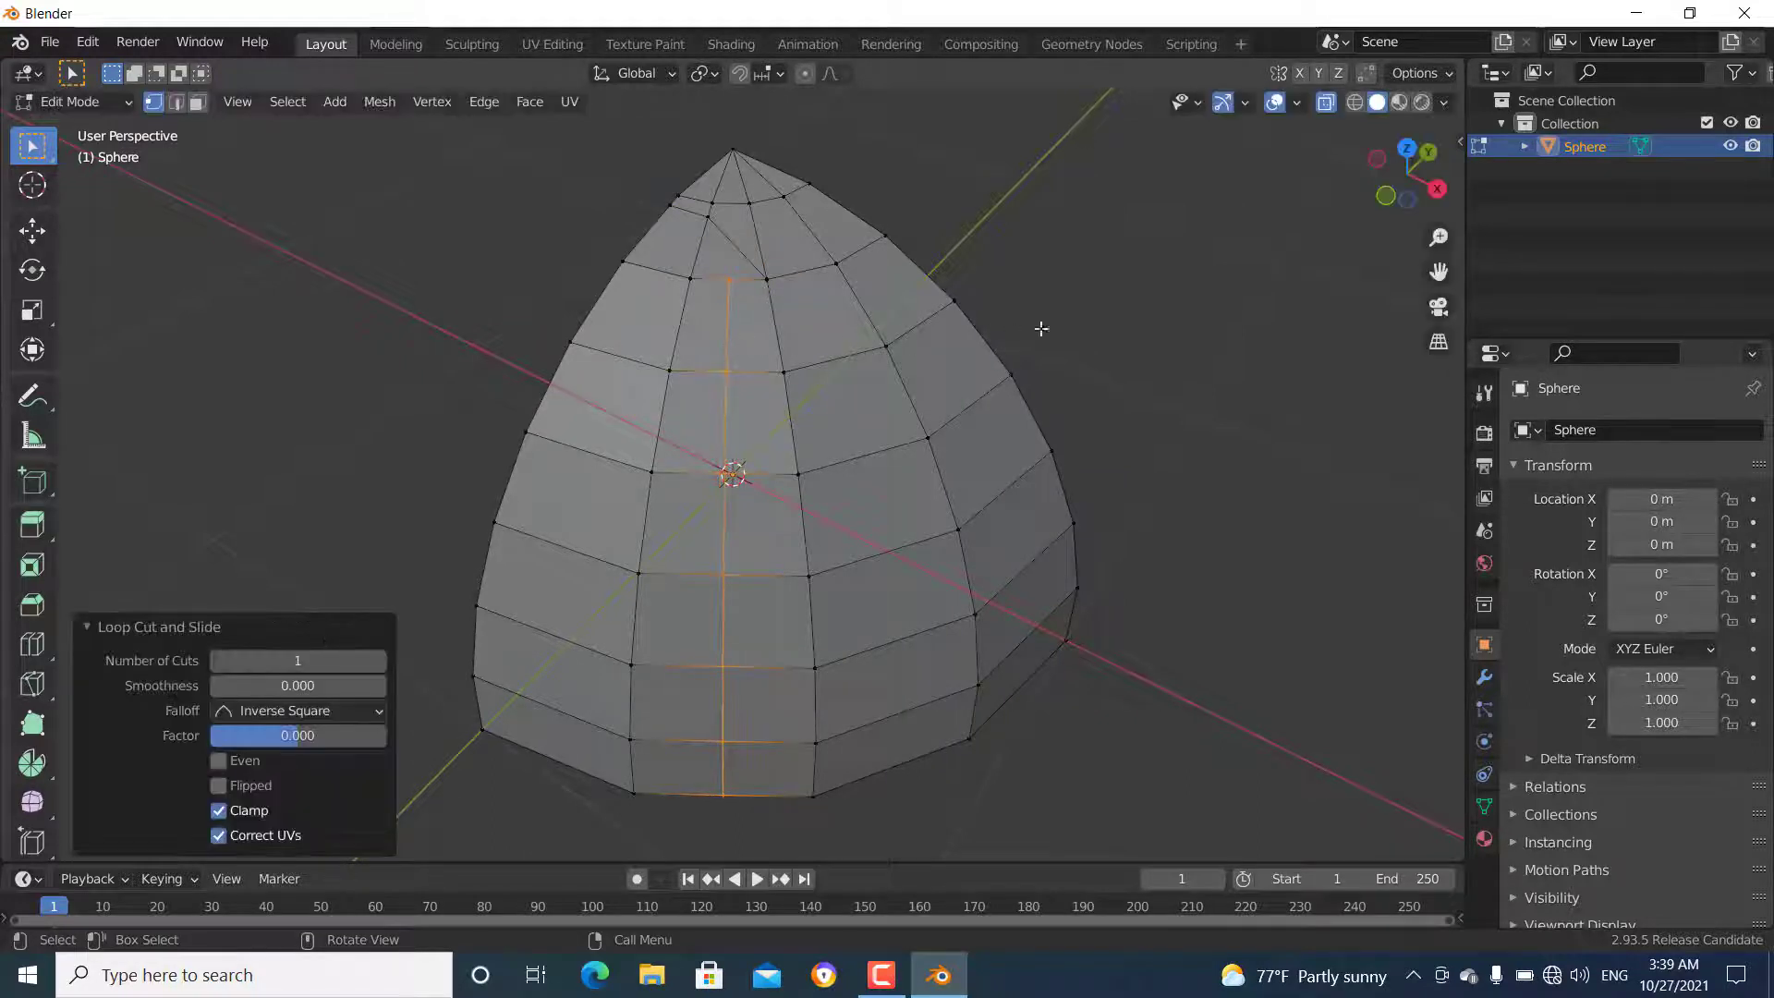
click(1075, 305)
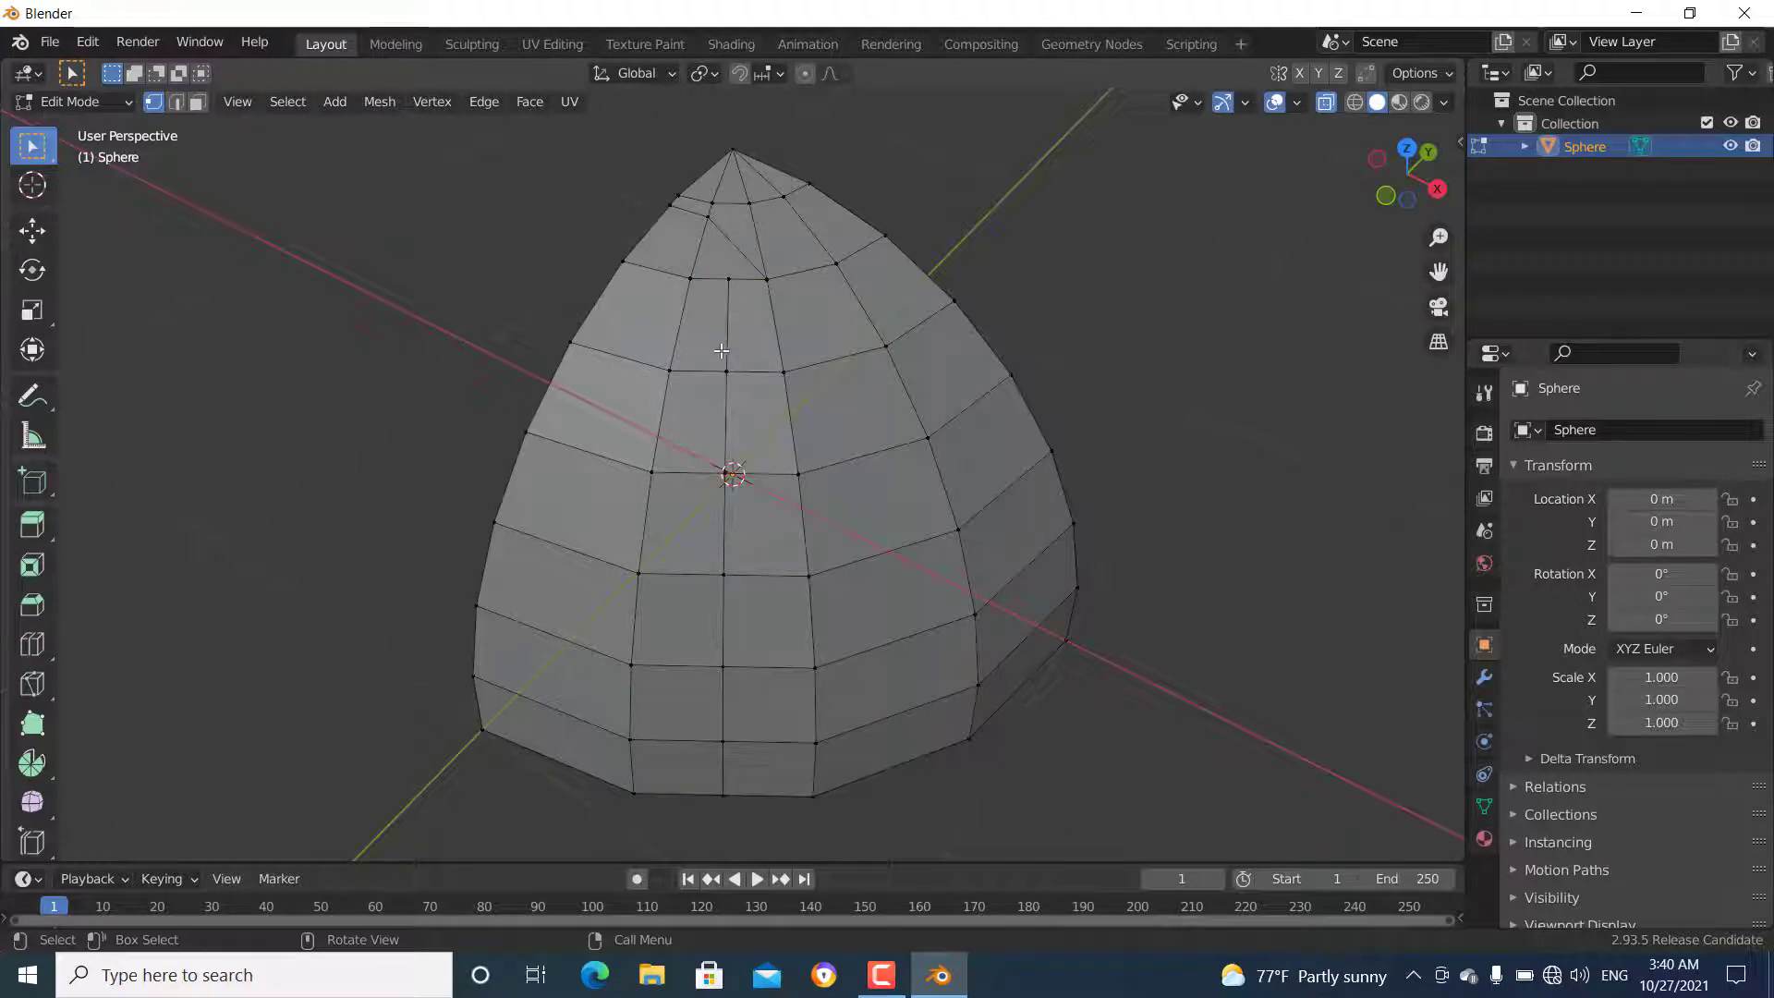
key(Tab)
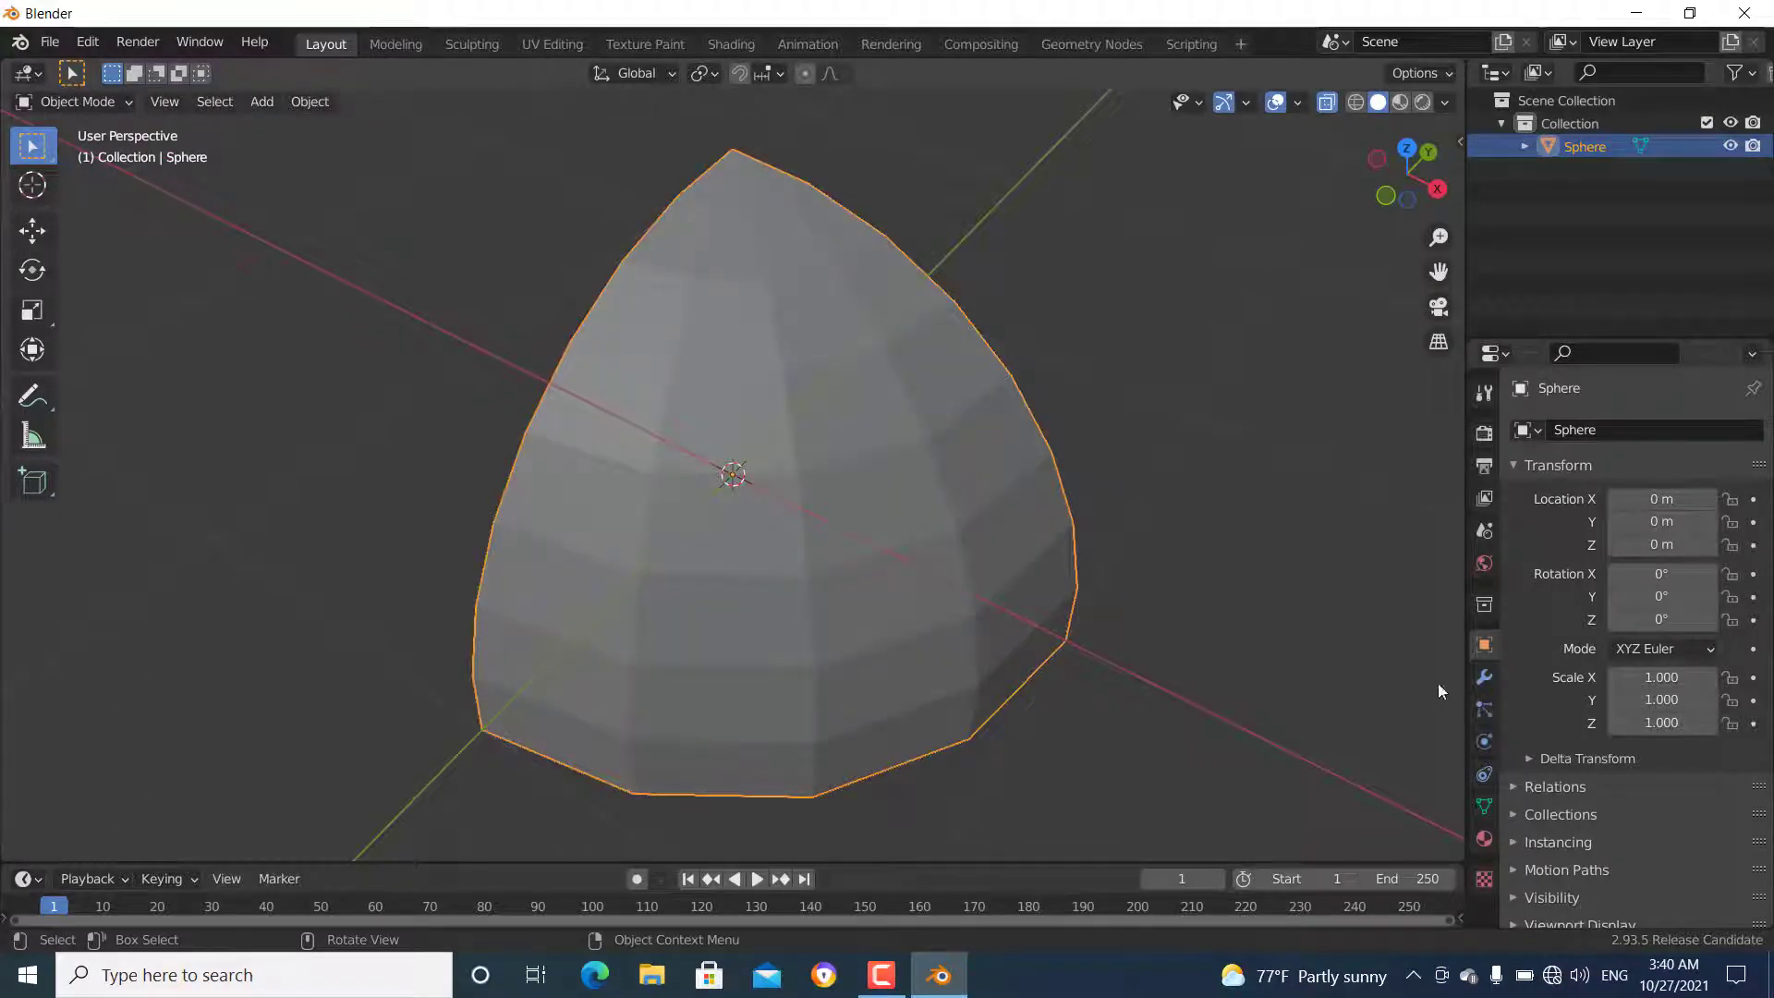
- Add a Mirror modifier on X, Y and Z axes and turn off X-ray display
click(1484, 676)
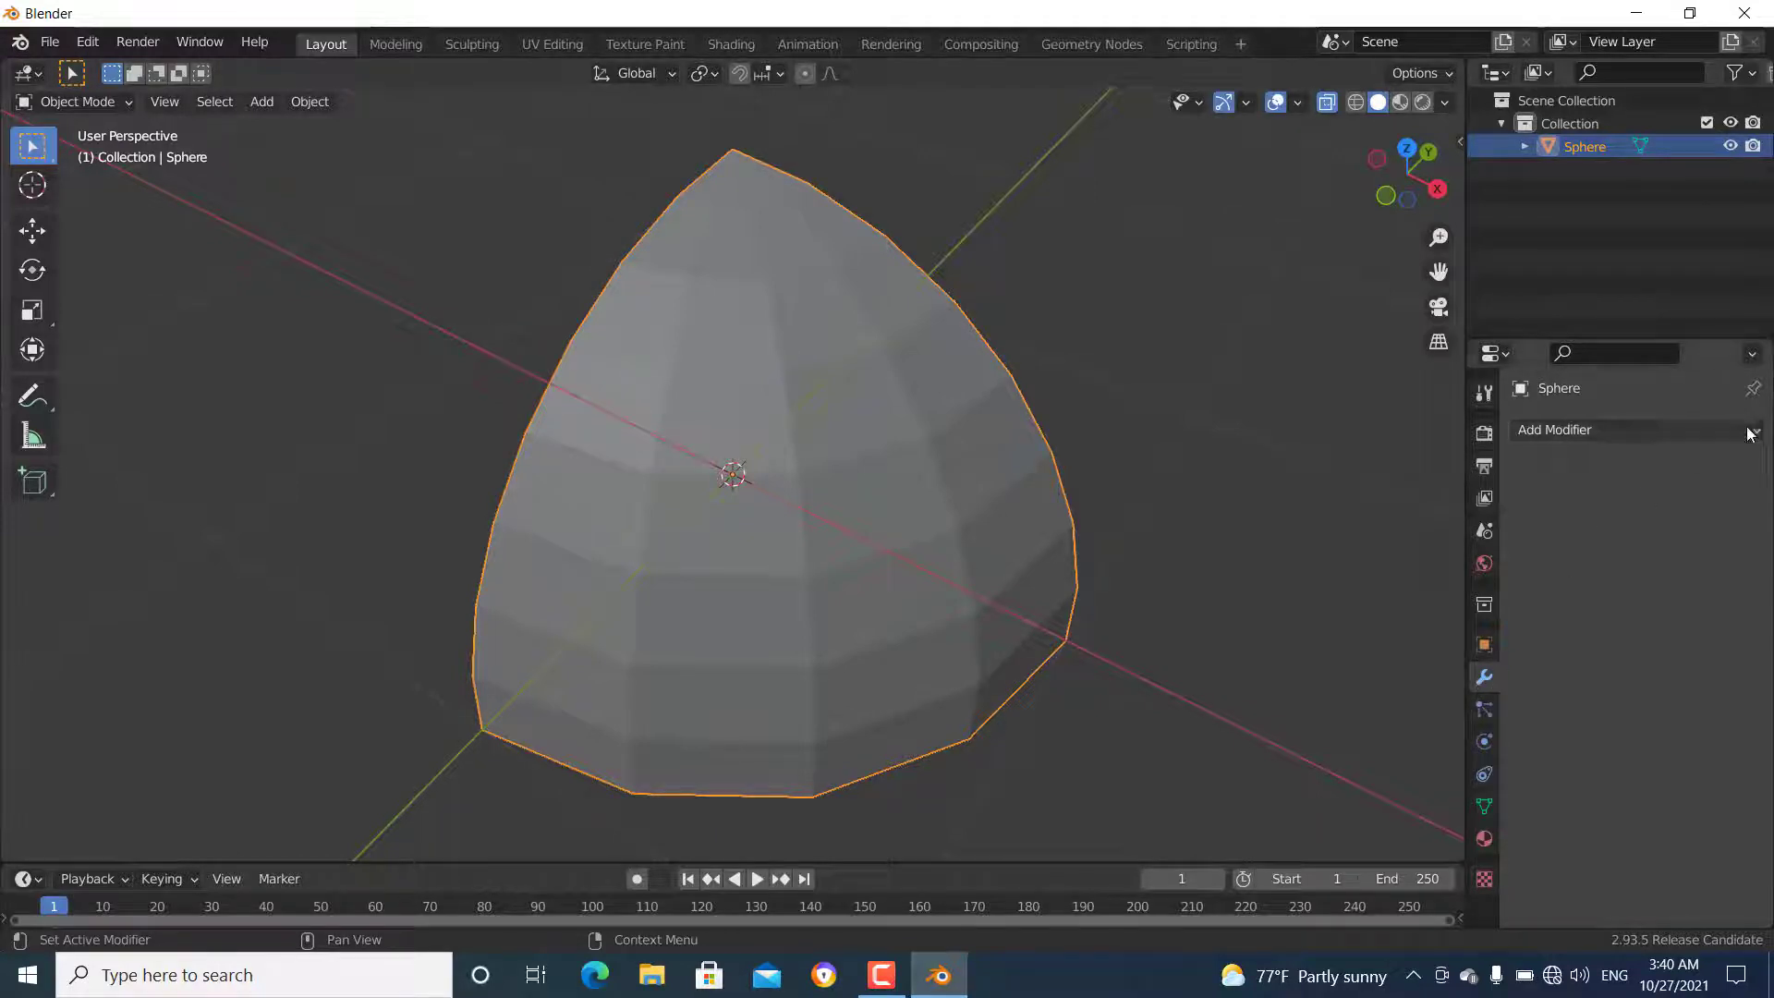
click(1691, 430)
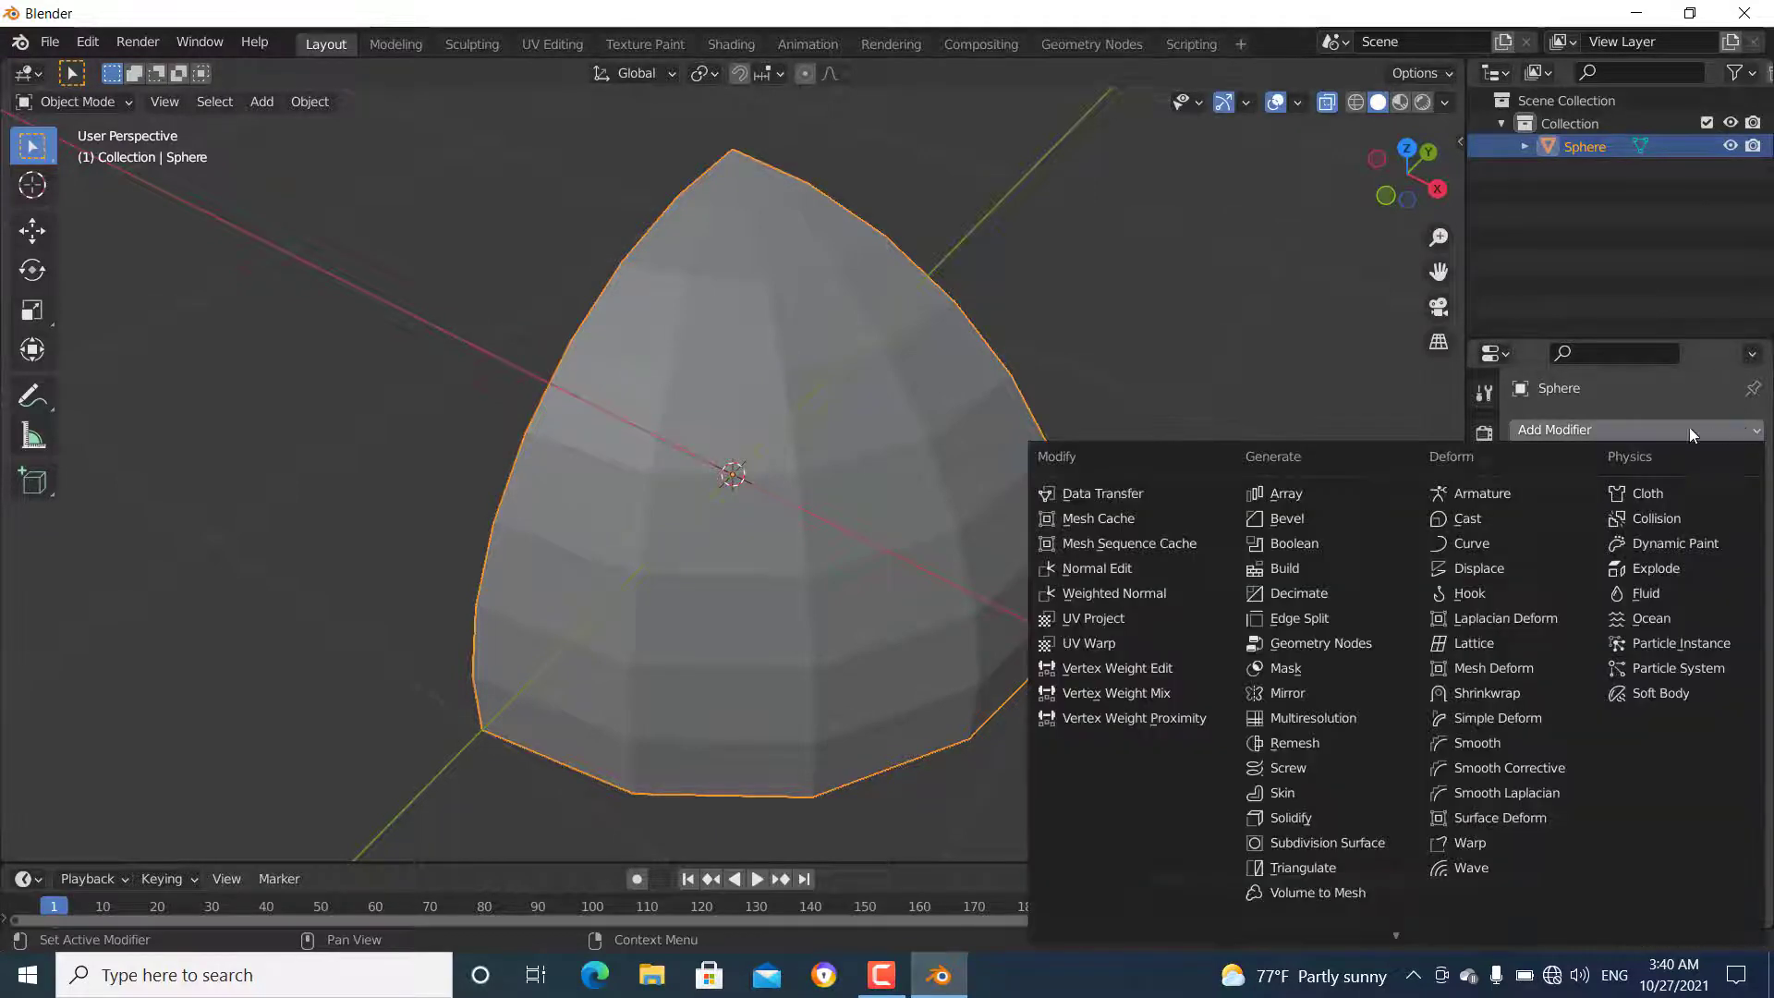
click(1294, 693)
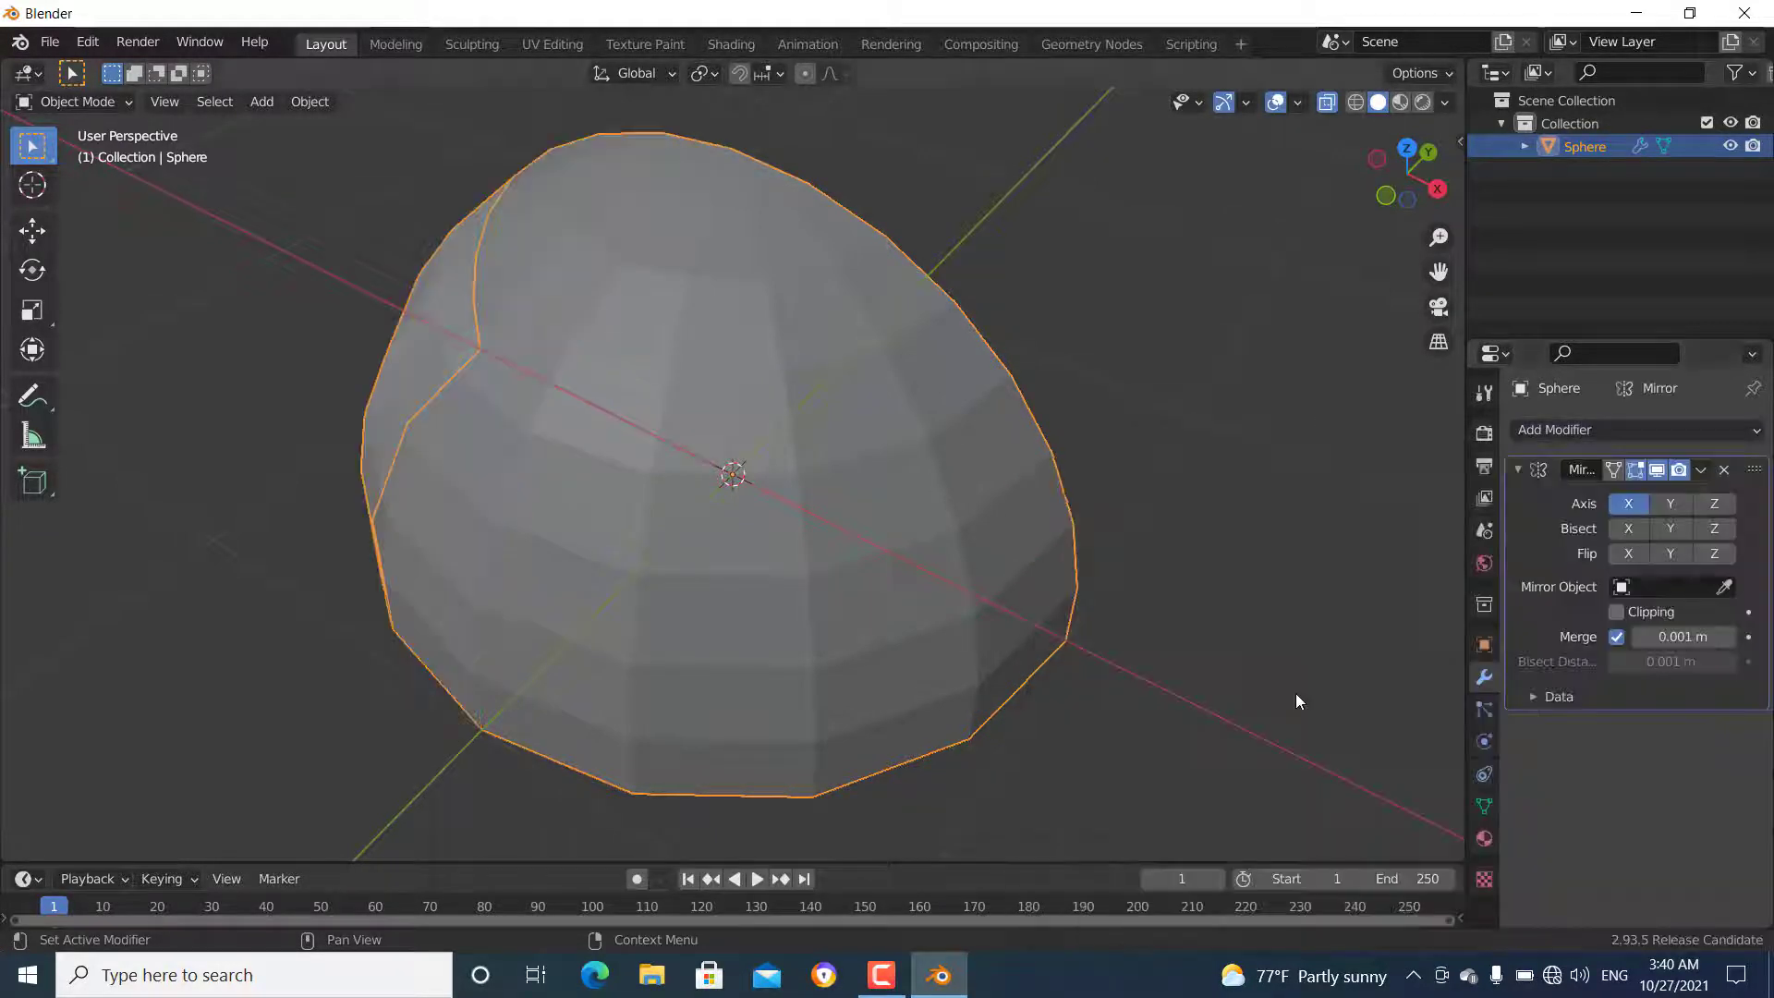
click(1671, 502)
click(1714, 503)
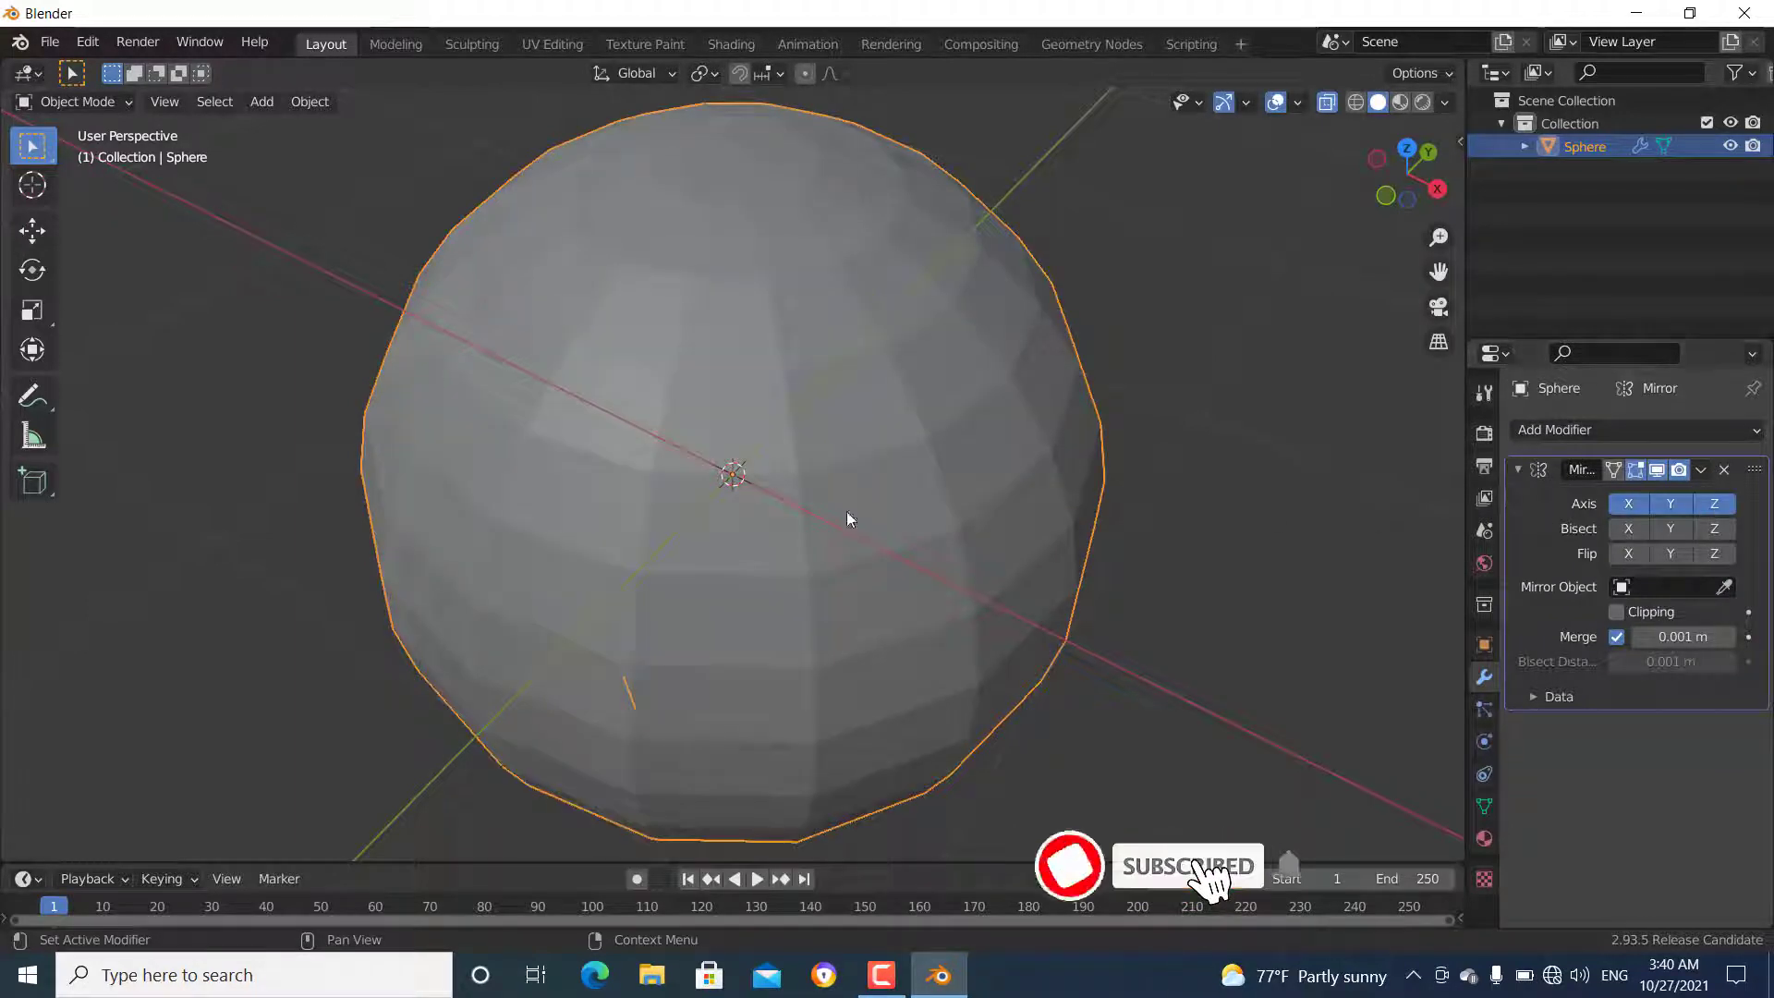
click(1326, 105)
mouse_move(487, 530)
middle_down()
mouse_move(527, 396)
mouse_move(563, 490)
mouse_move(507, 530)
mouse_move(483, 514)
mouse_move(543, 582)
mouse_move(566, 542)
mouse_move(520, 487)
mouse_move(436, 464)
mouse_move(474, 501)
middle_up()
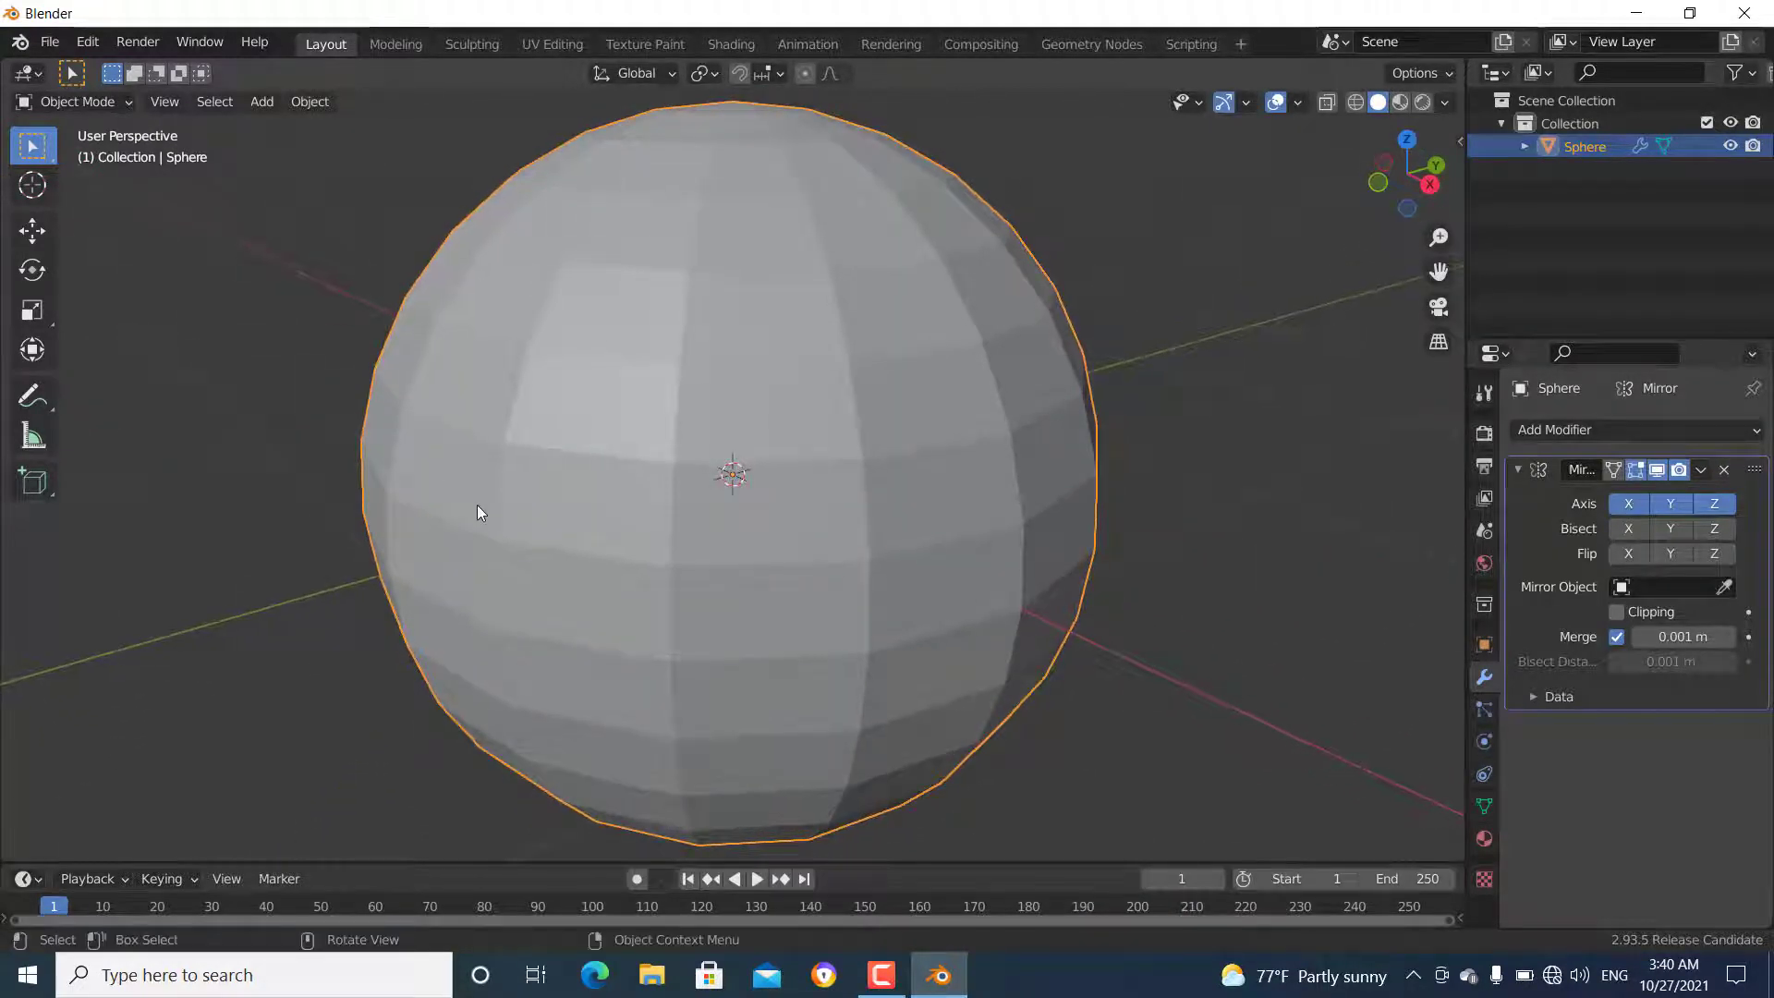
- Enter Edit Mode in edge select and select a vertical edge loop
key(Tab)
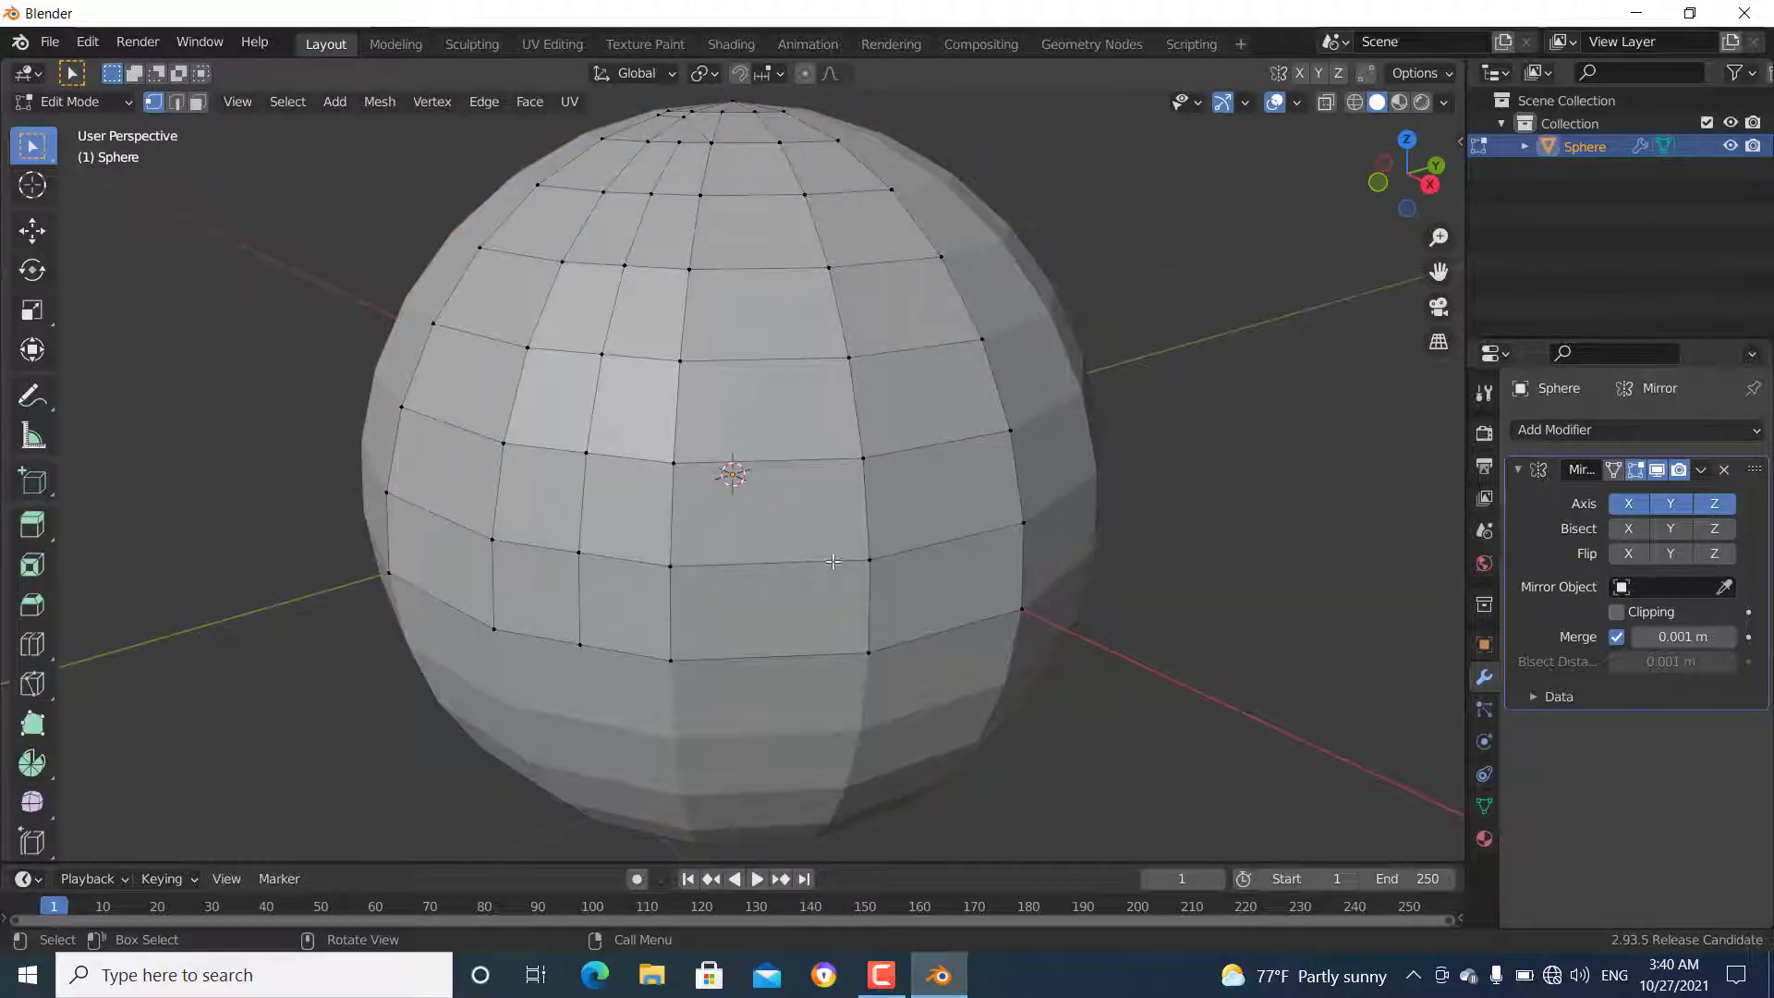
middle_drag(787, 486, 803, 524)
key(2)
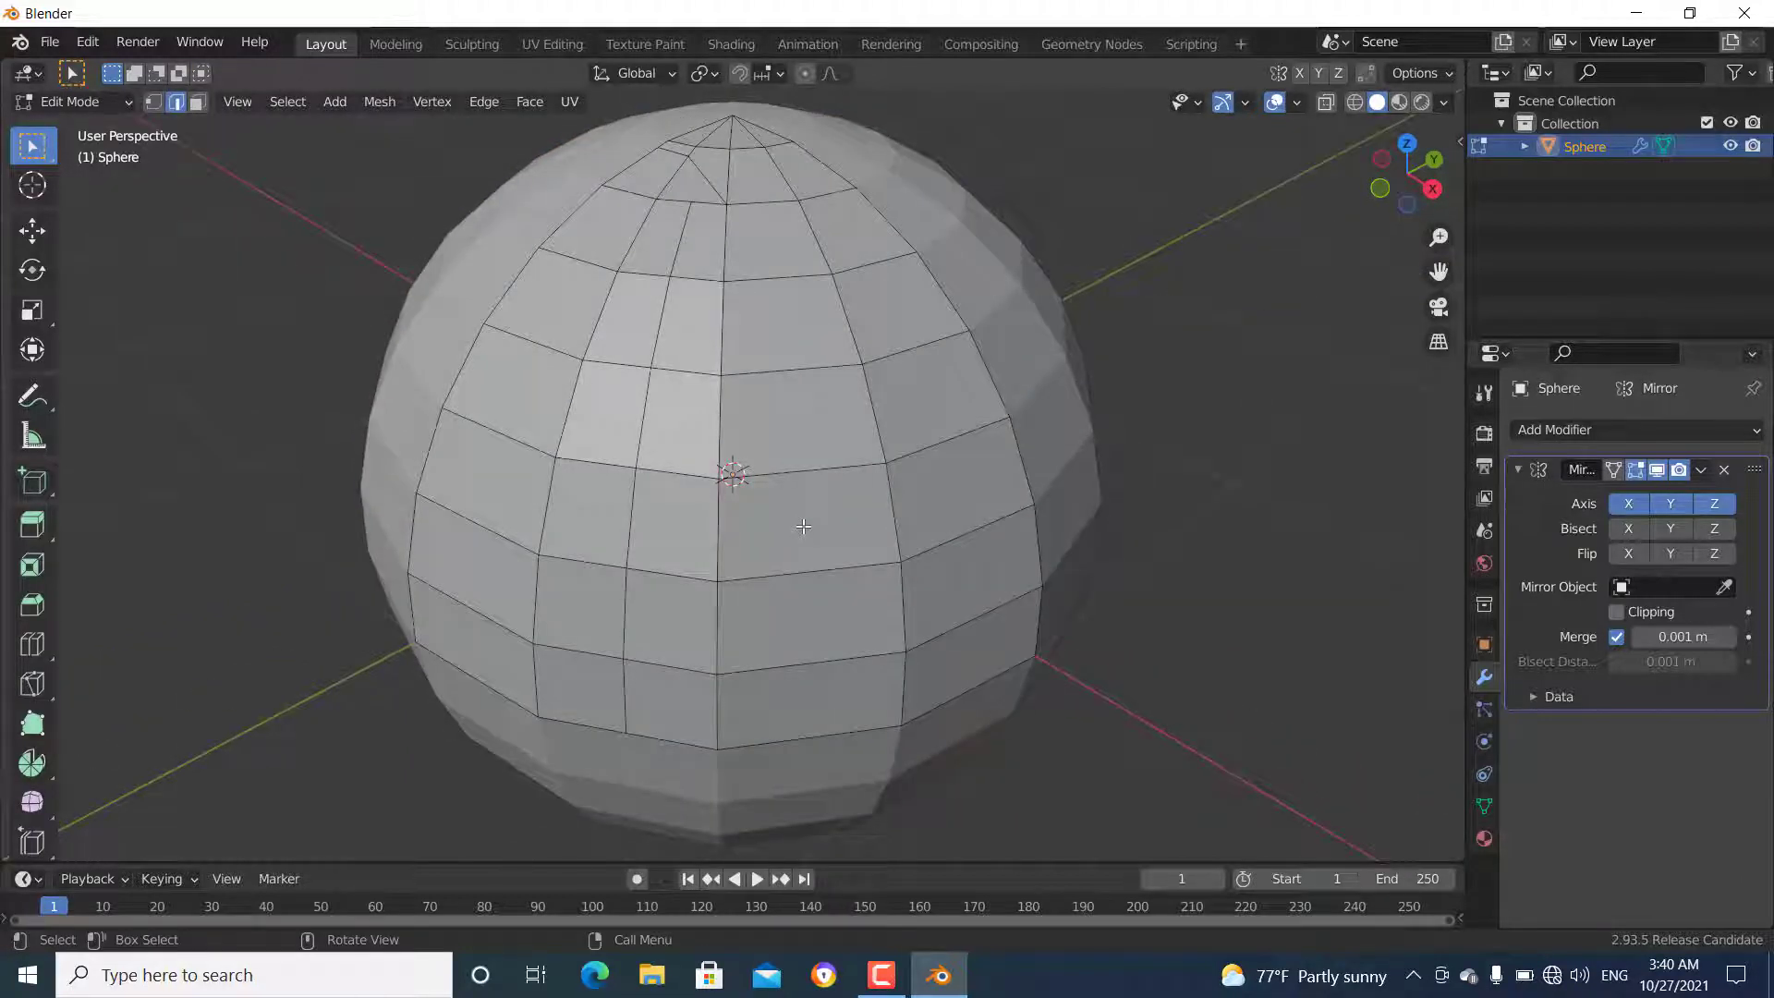
alt+click(424, 448)
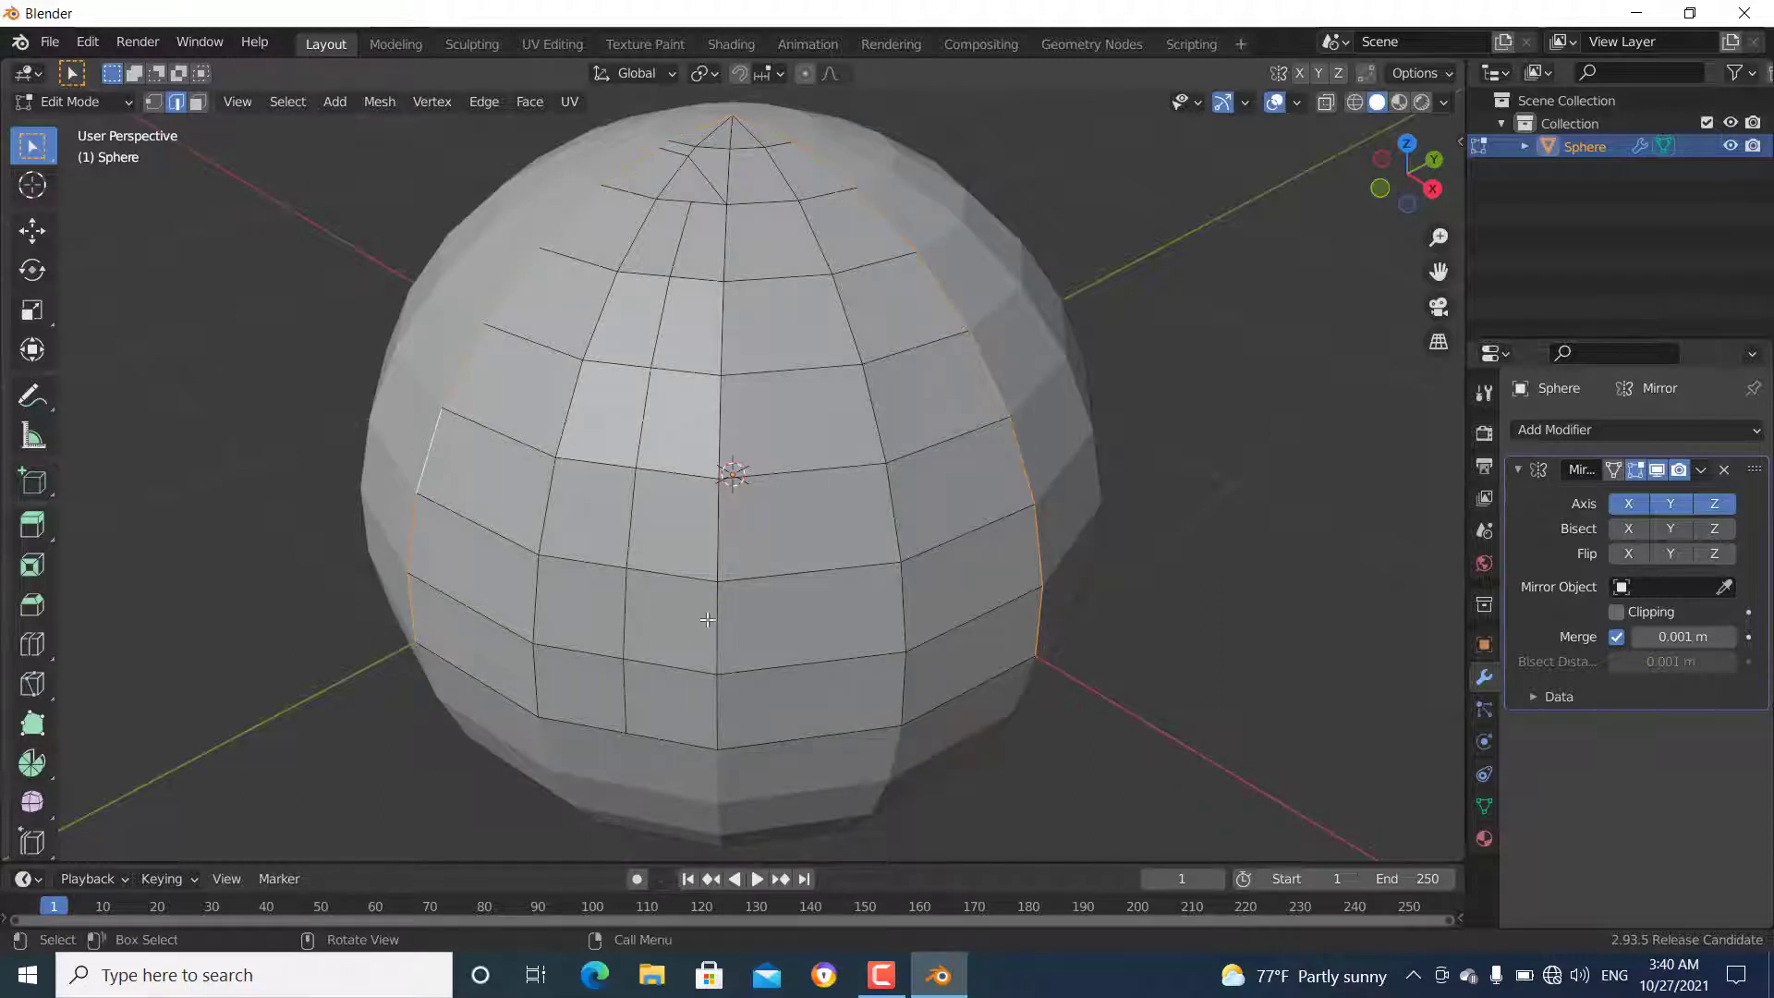
- Extend the seam selection by shortest path up toward the top, then return to Object Mode
shift+click(720, 696)
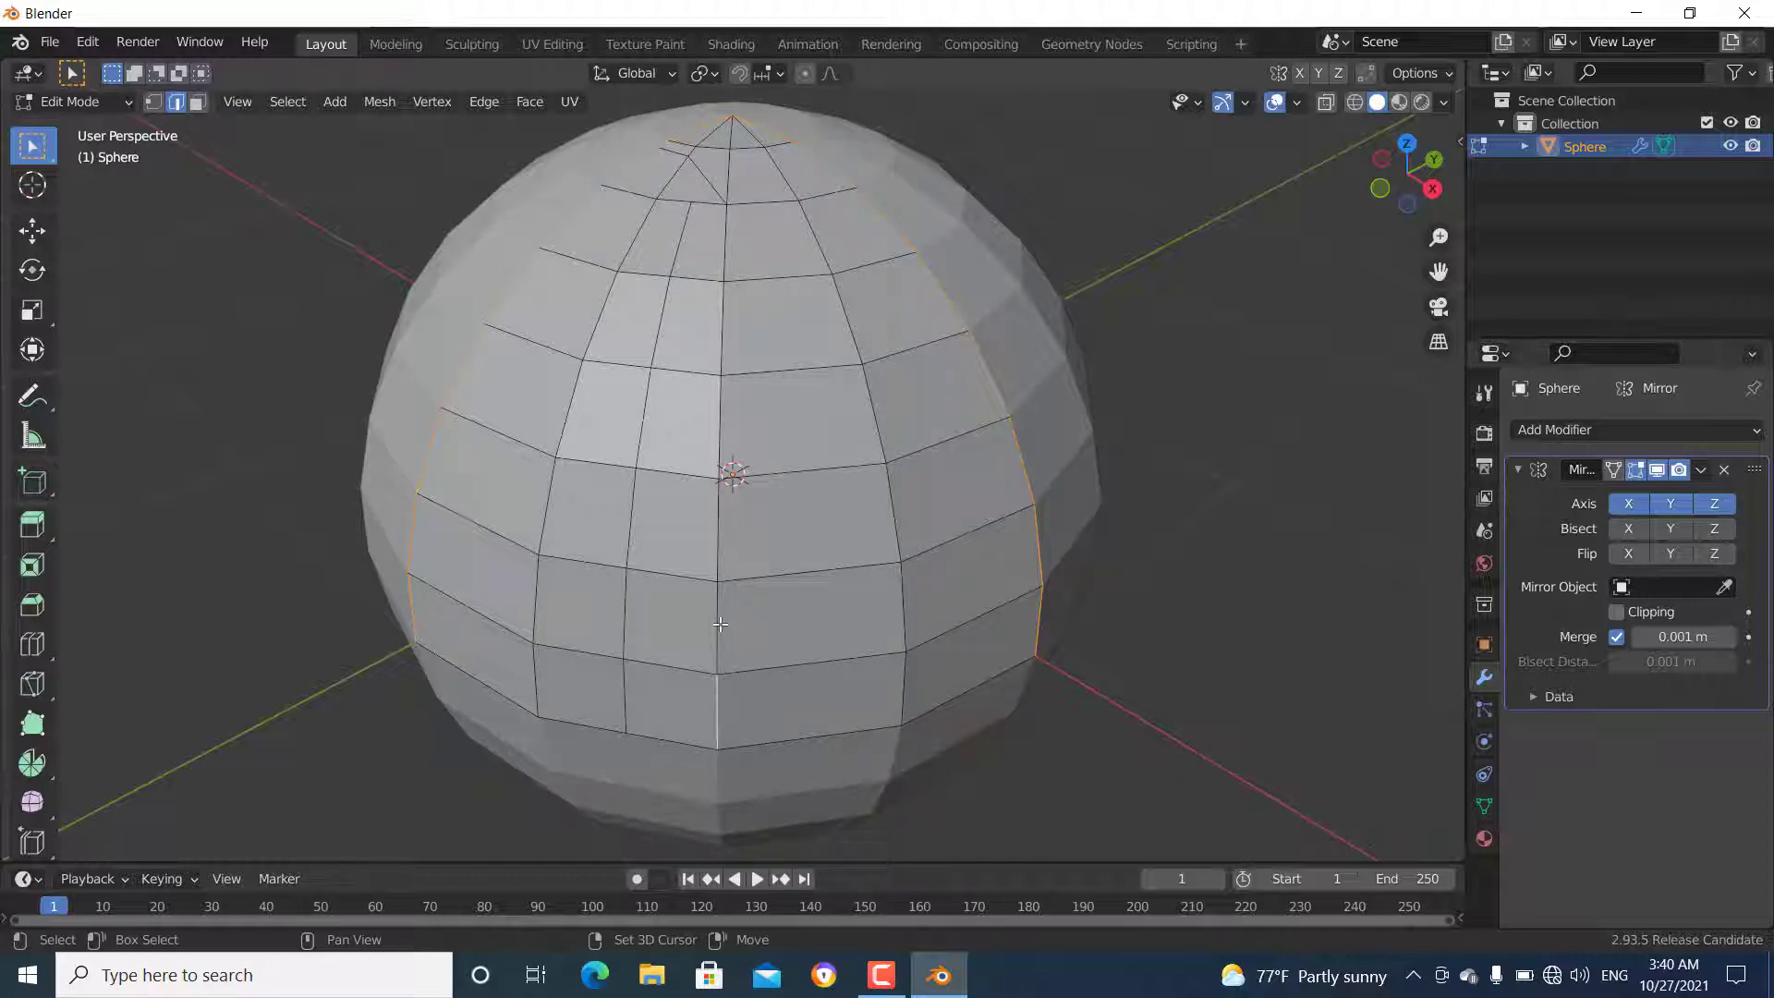
ctrl+click(716, 509)
ctrl+click(723, 333)
ctrl+click(720, 200)
ctrl+click(666, 151)
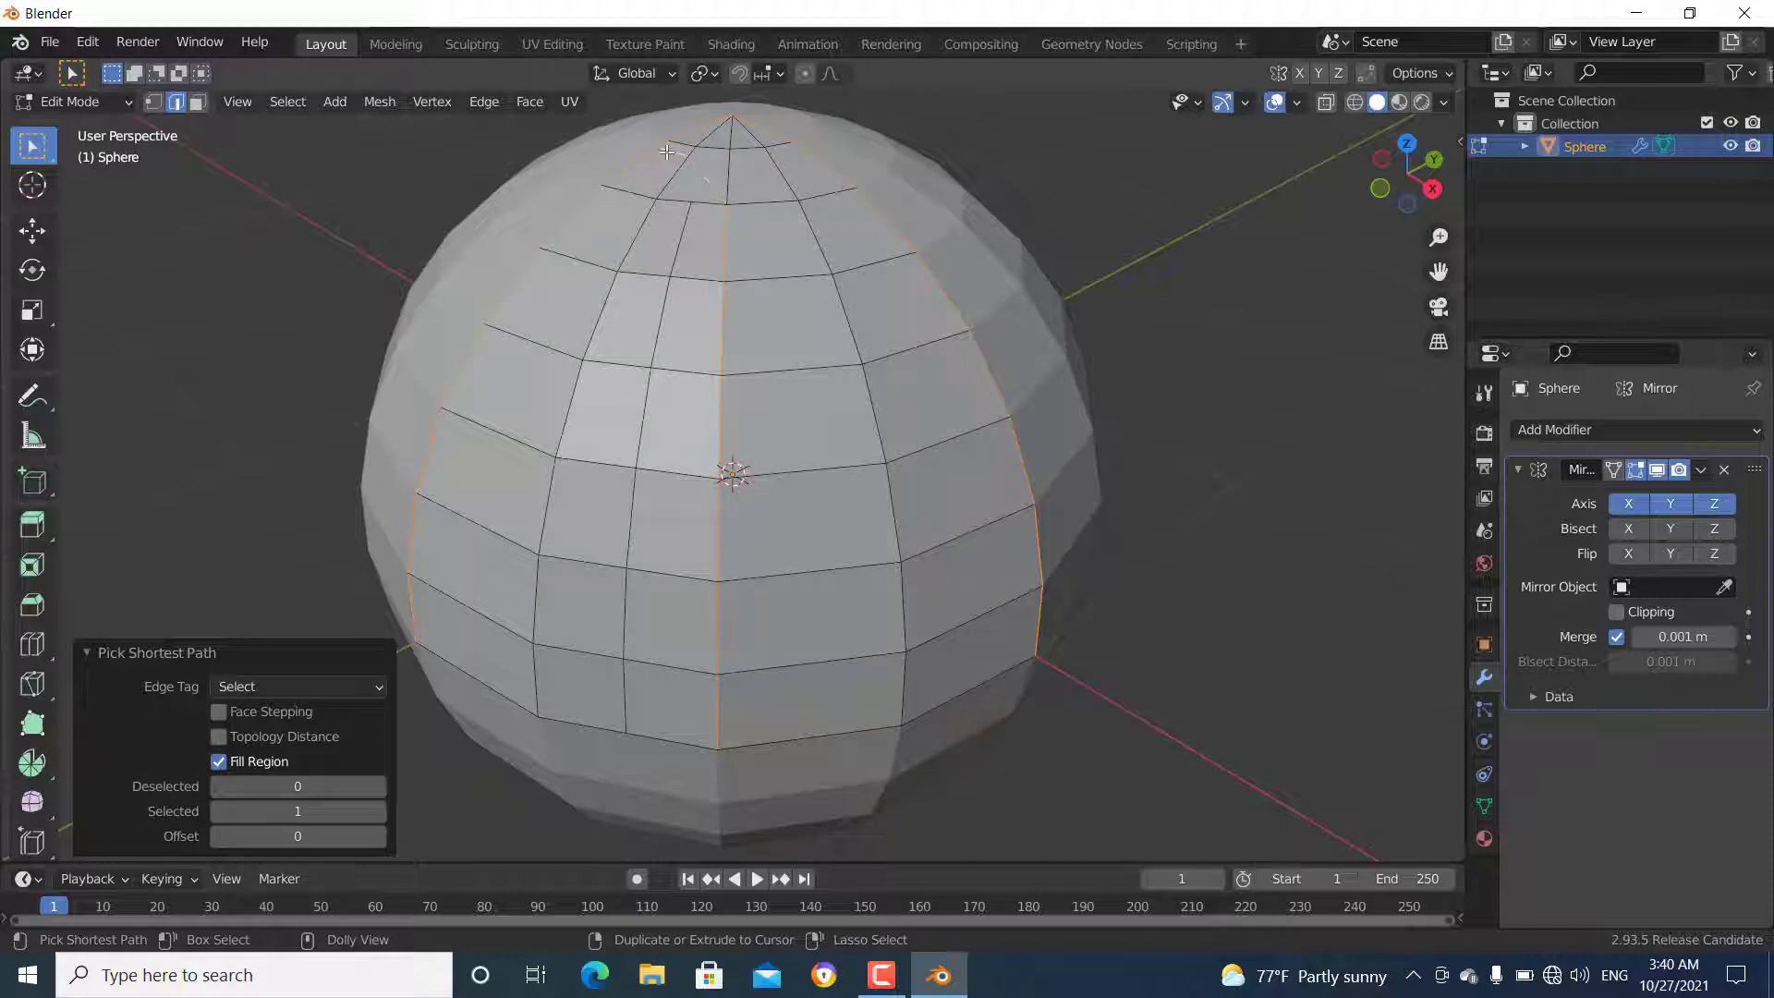
middle_drag(751, 412, 755, 462)
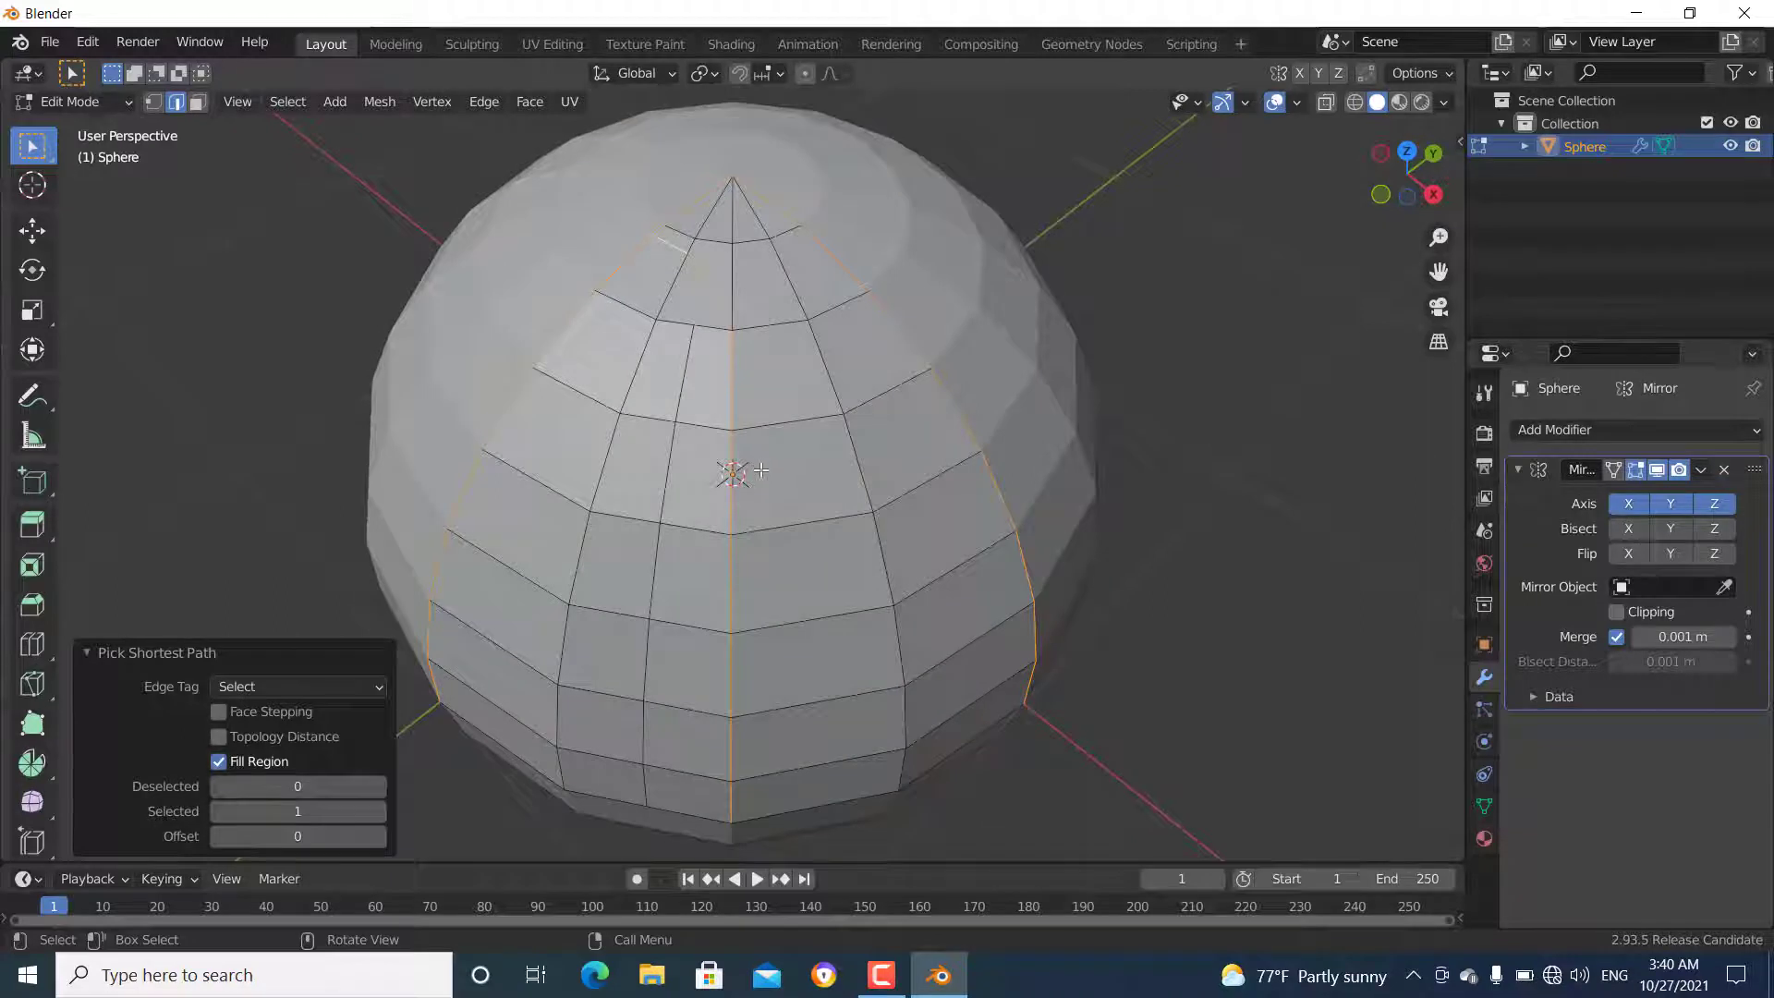
key(Tab)
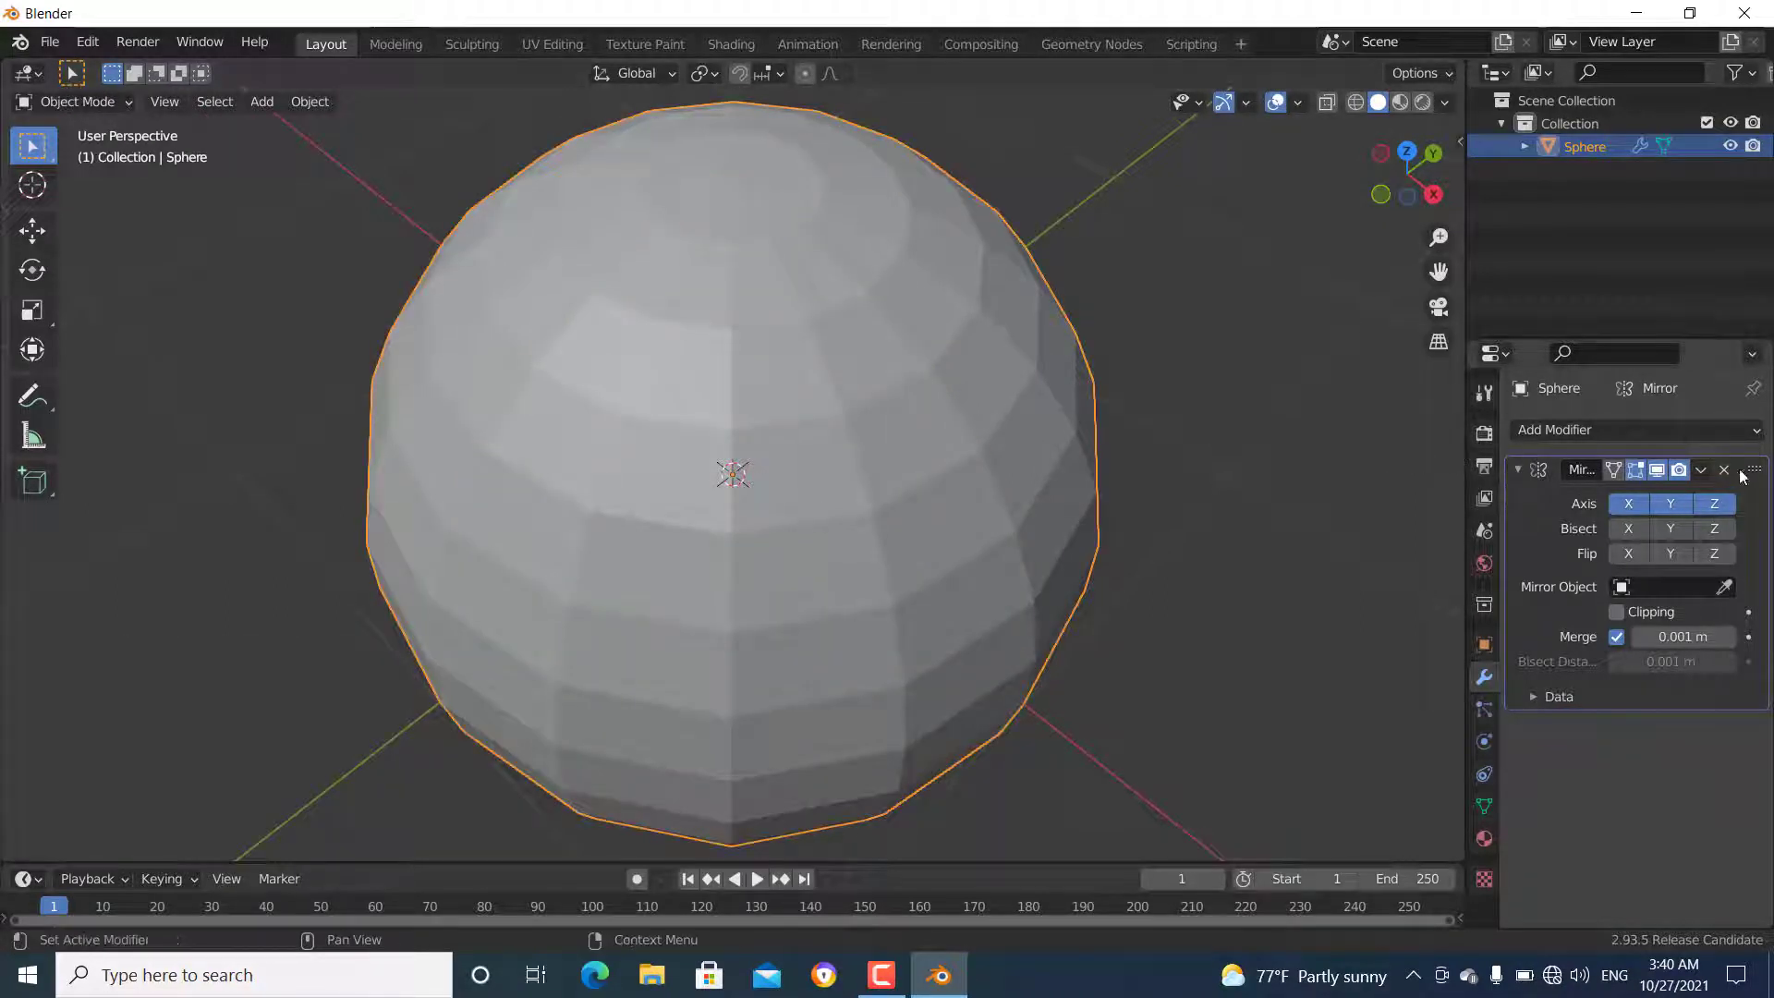
- Apply the Mirror modifier and re-enter Edit Mode on the full sphere
click(1702, 469)
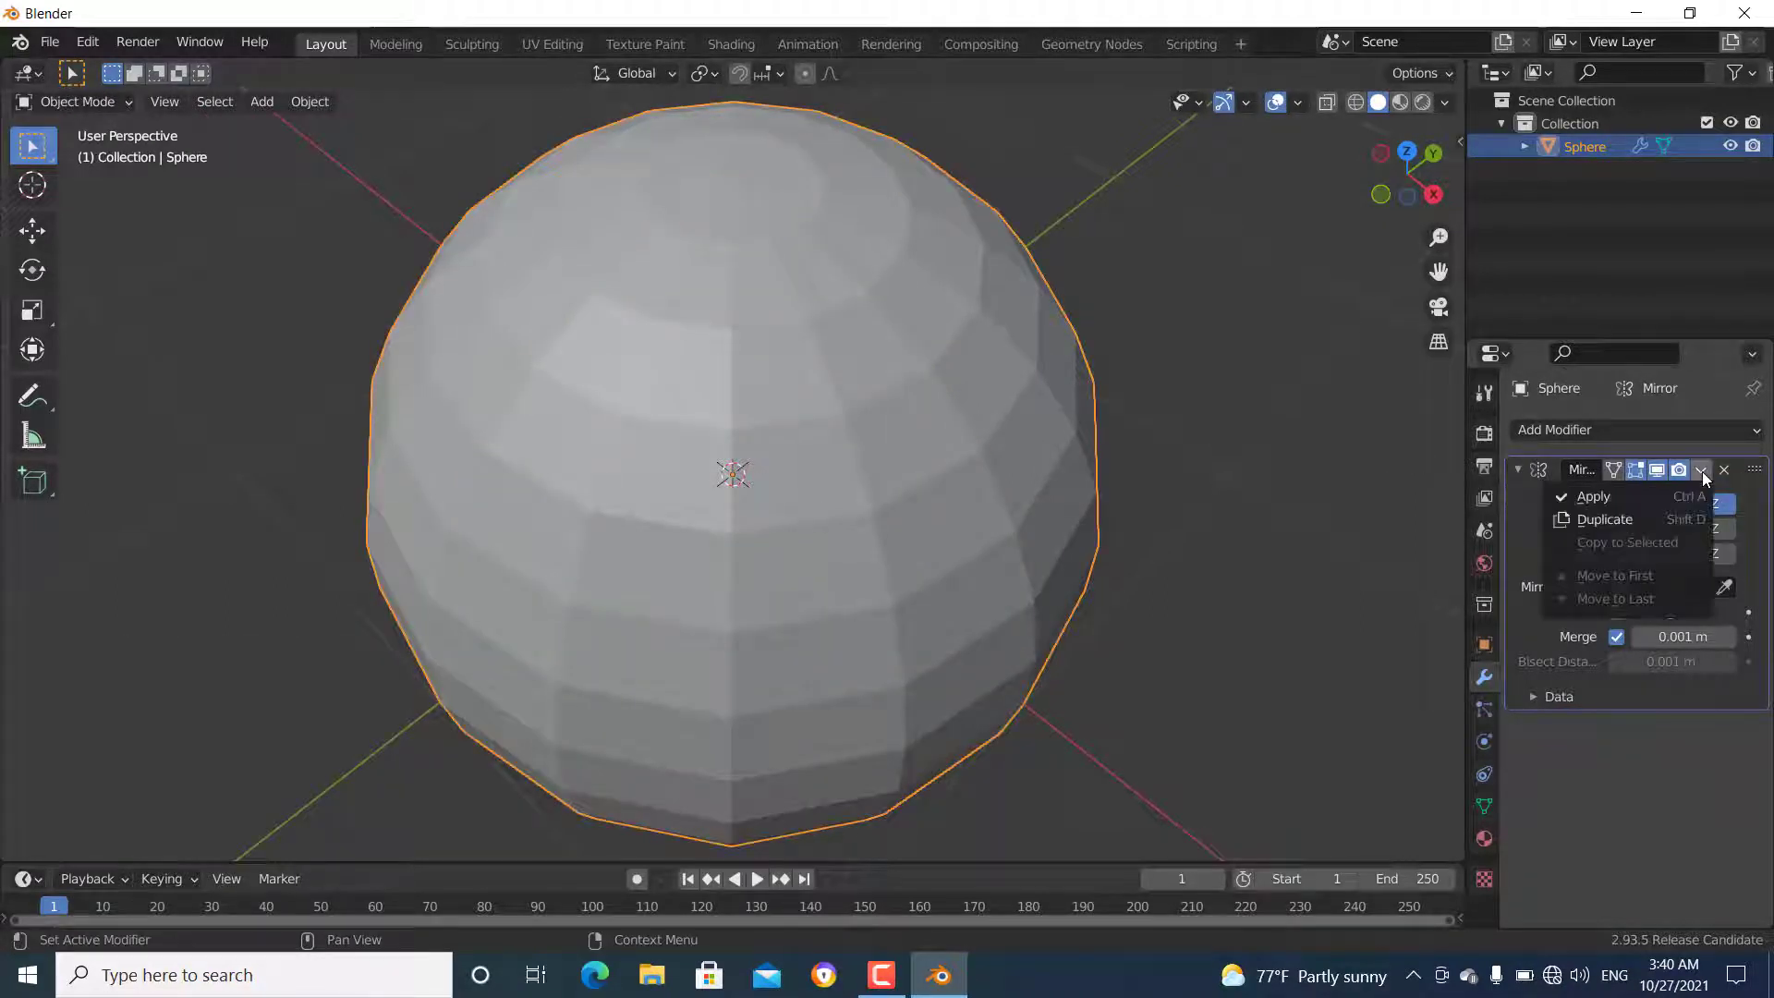
click(1613, 495)
key(Tab)
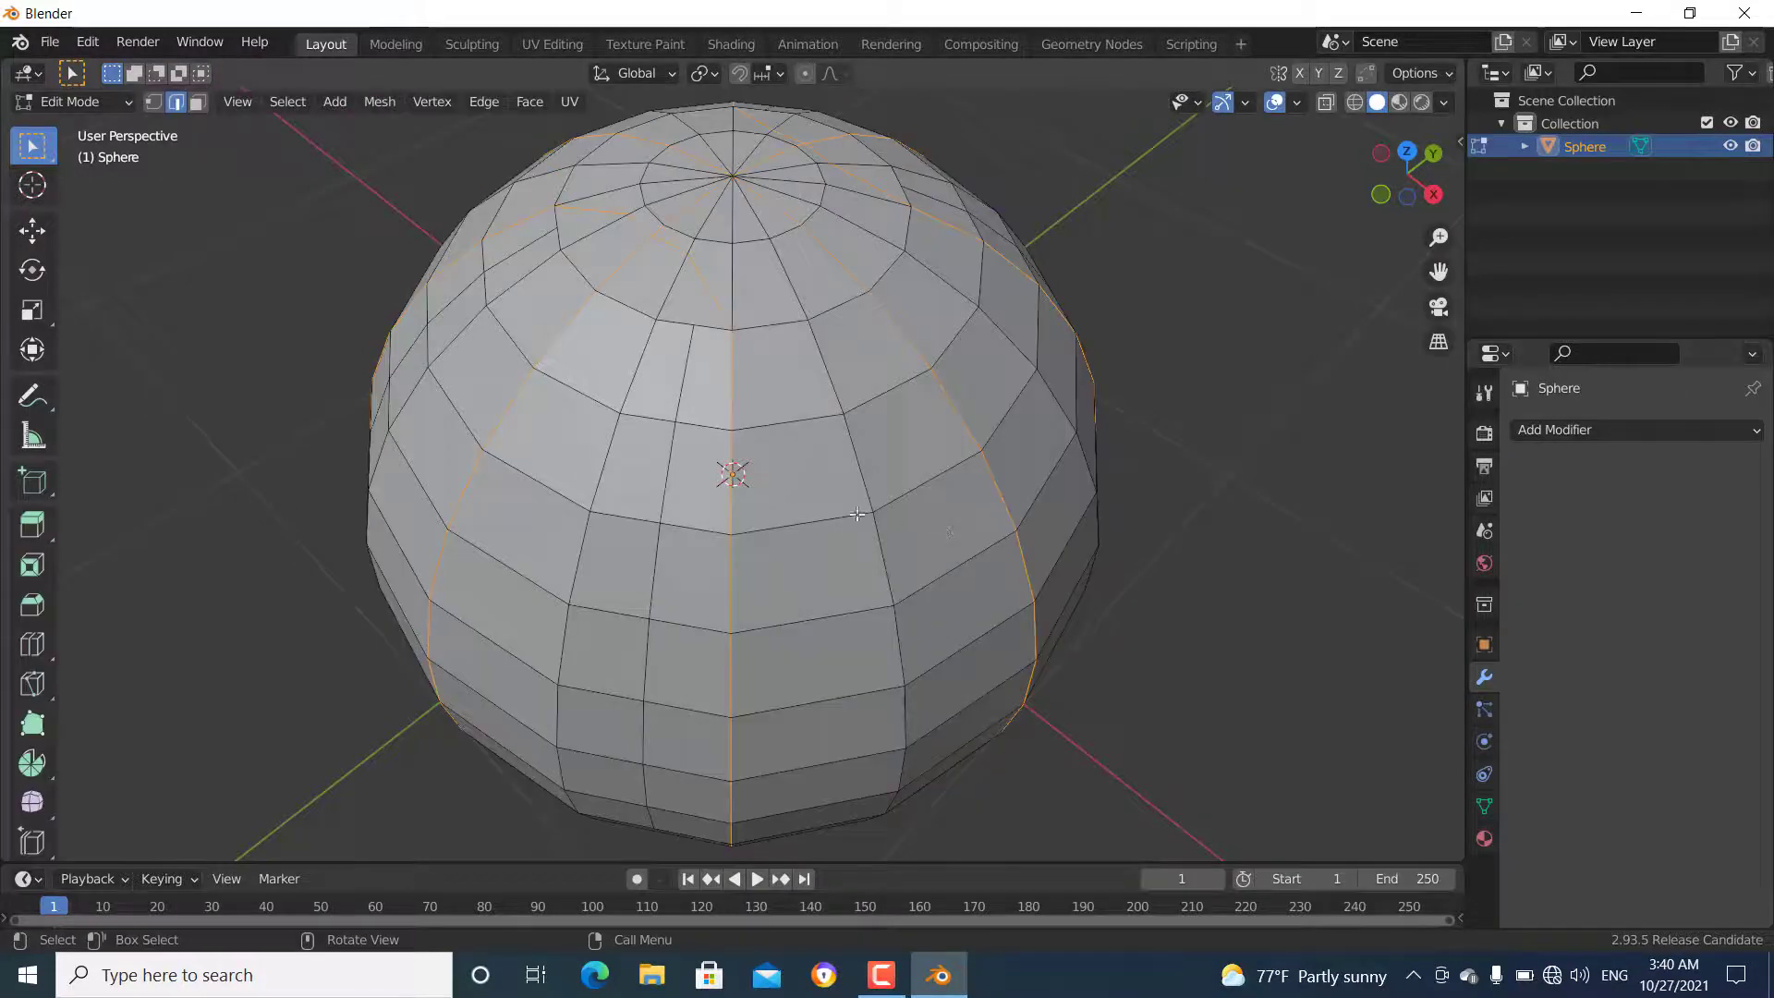
mouse_move(800, 518)
middle_down()
mouse_move(874, 564)
mouse_move(725, 454)
mouse_move(819, 511)
middle_up()
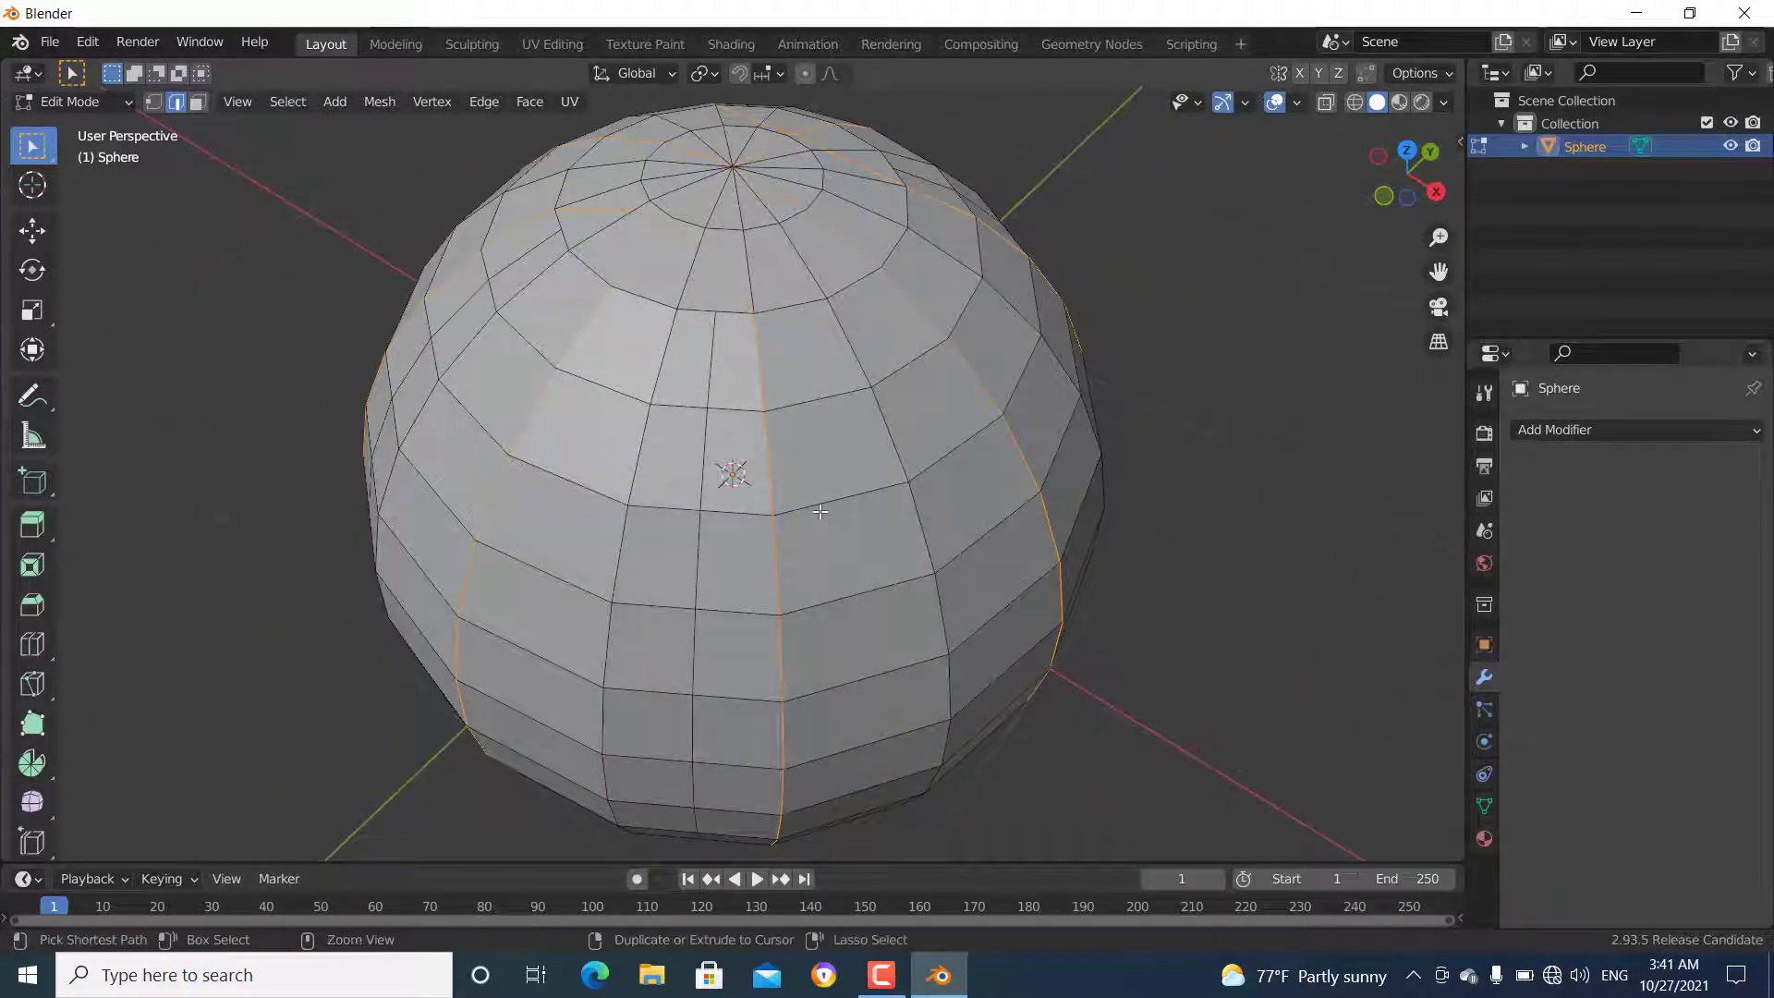
- Bevel the seam edges into 4-segment bands 0.0289 m wide
key(ctrl+b)
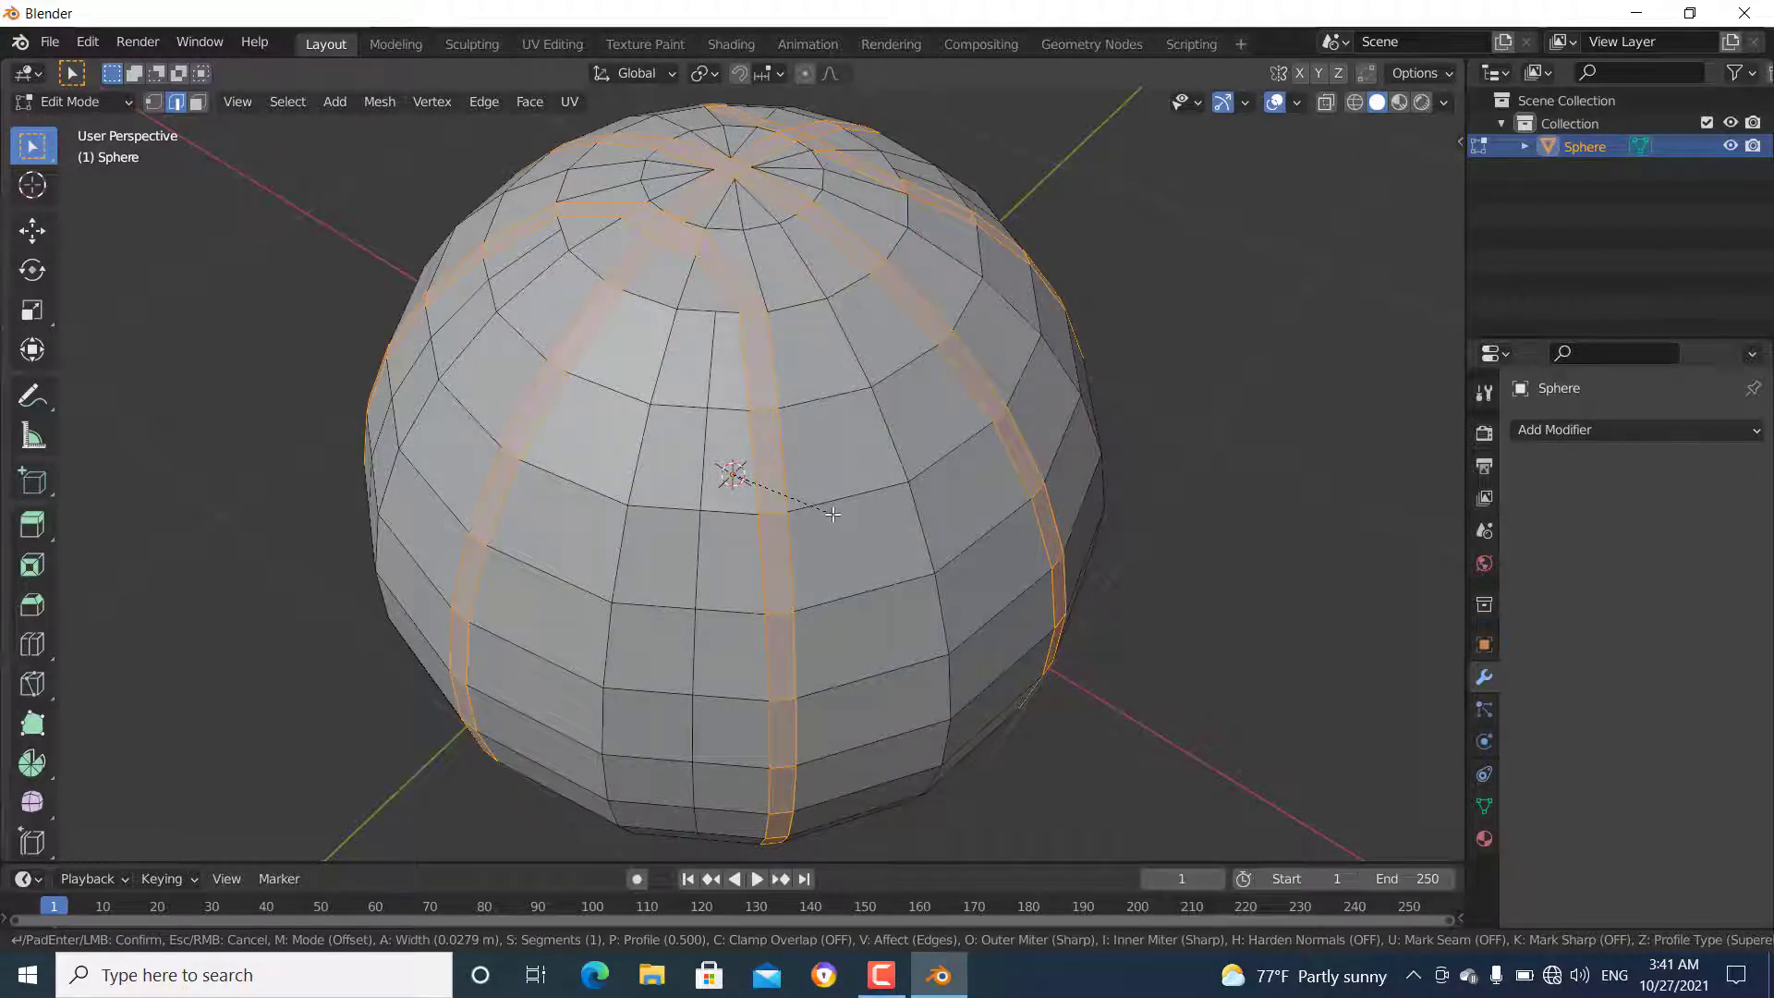
scroll(833, 515, up, 1)
scroll(833, 515, up, 2)
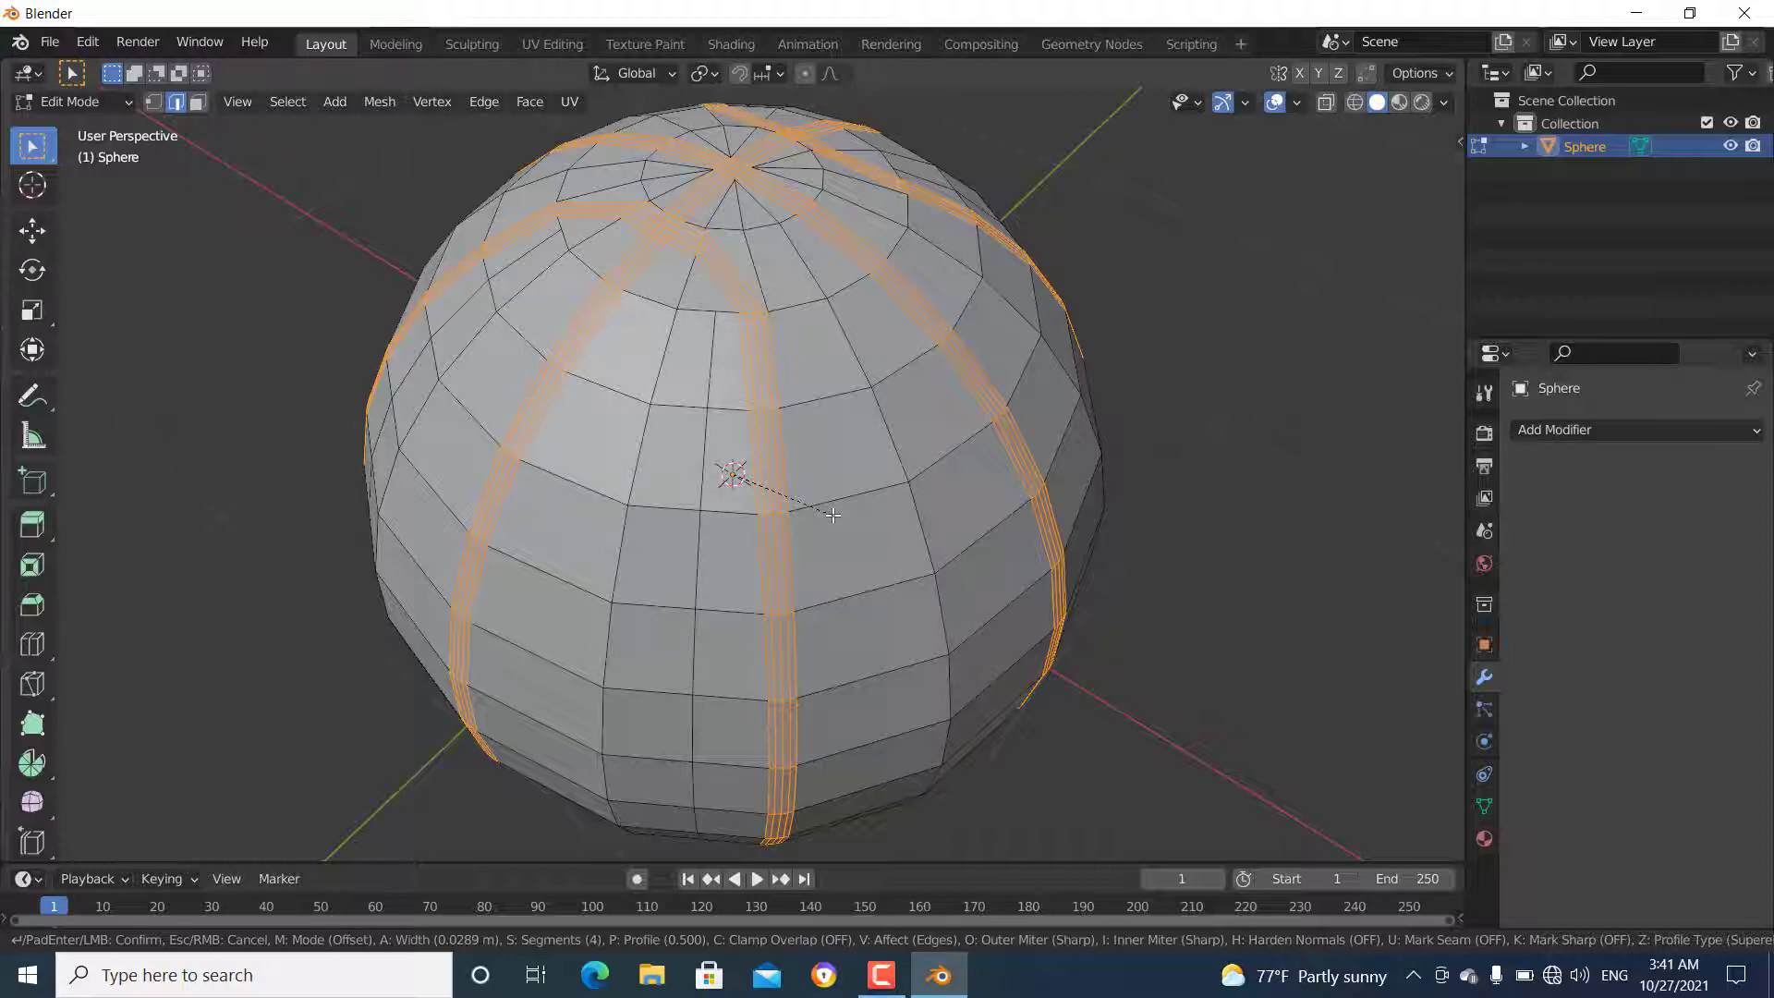
click(832, 515)
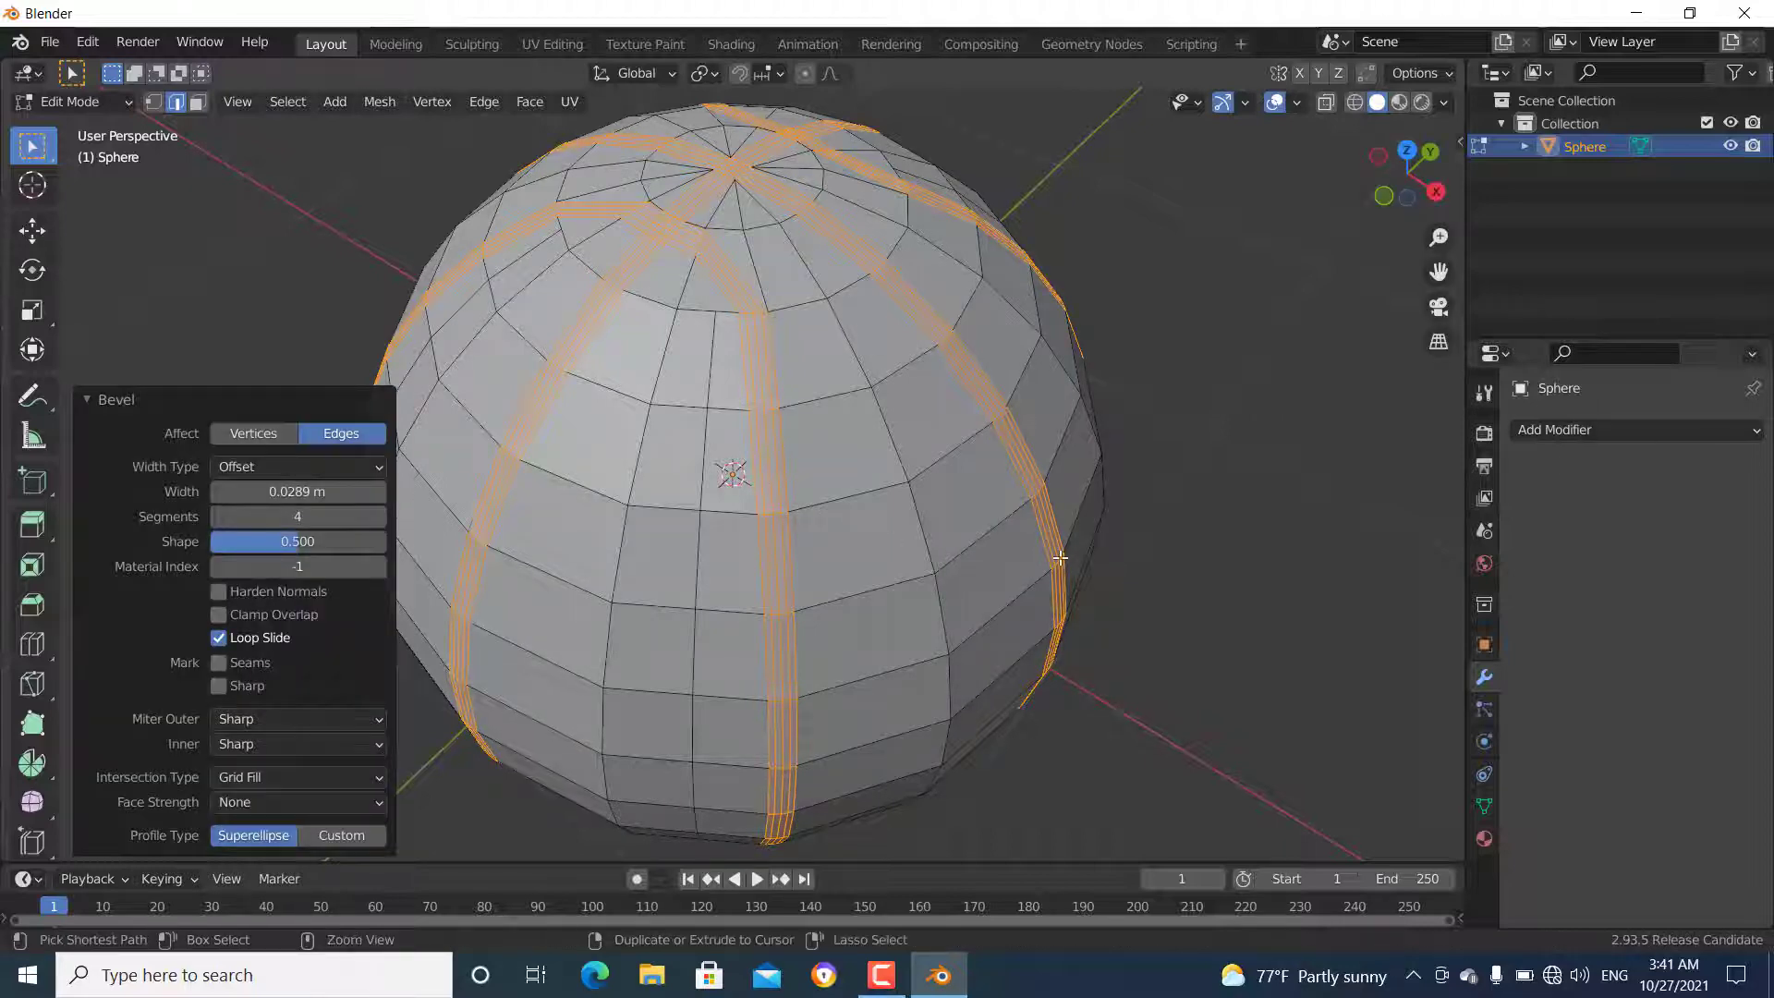
- Shrink the selection and scale the inner bands inward to 0.993, then return to Object Mode
key(ctrl+KP_Subtract)
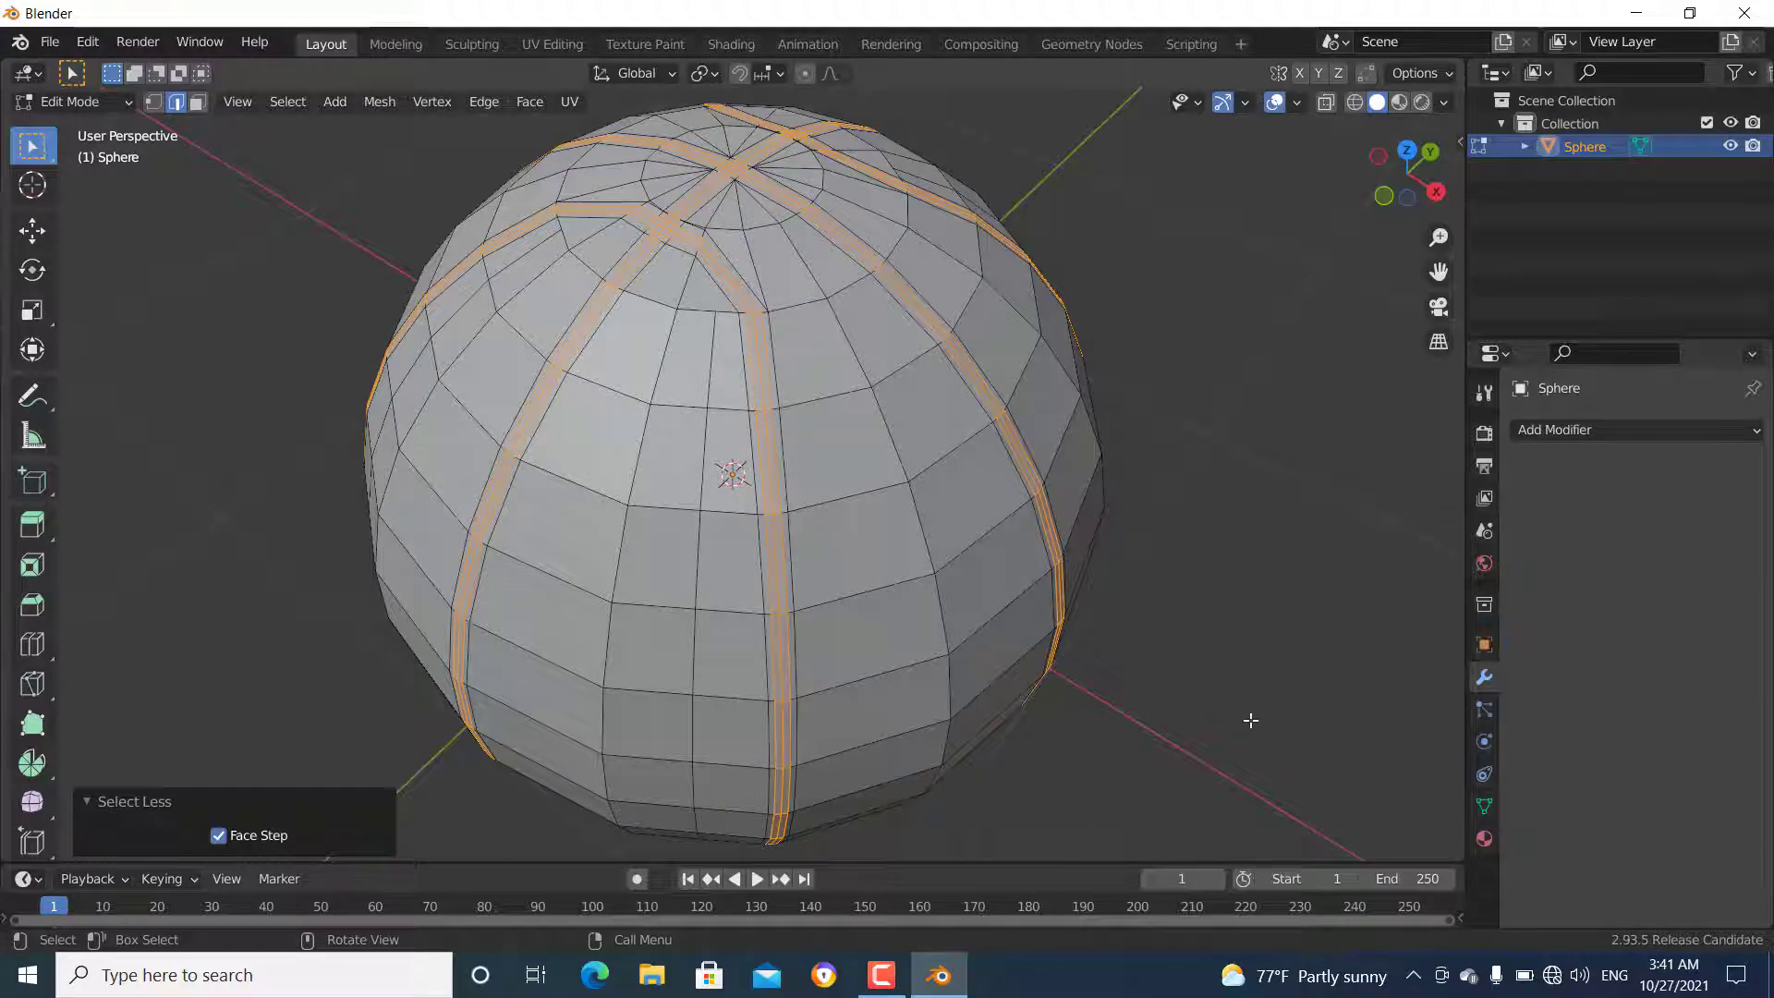
key(s)
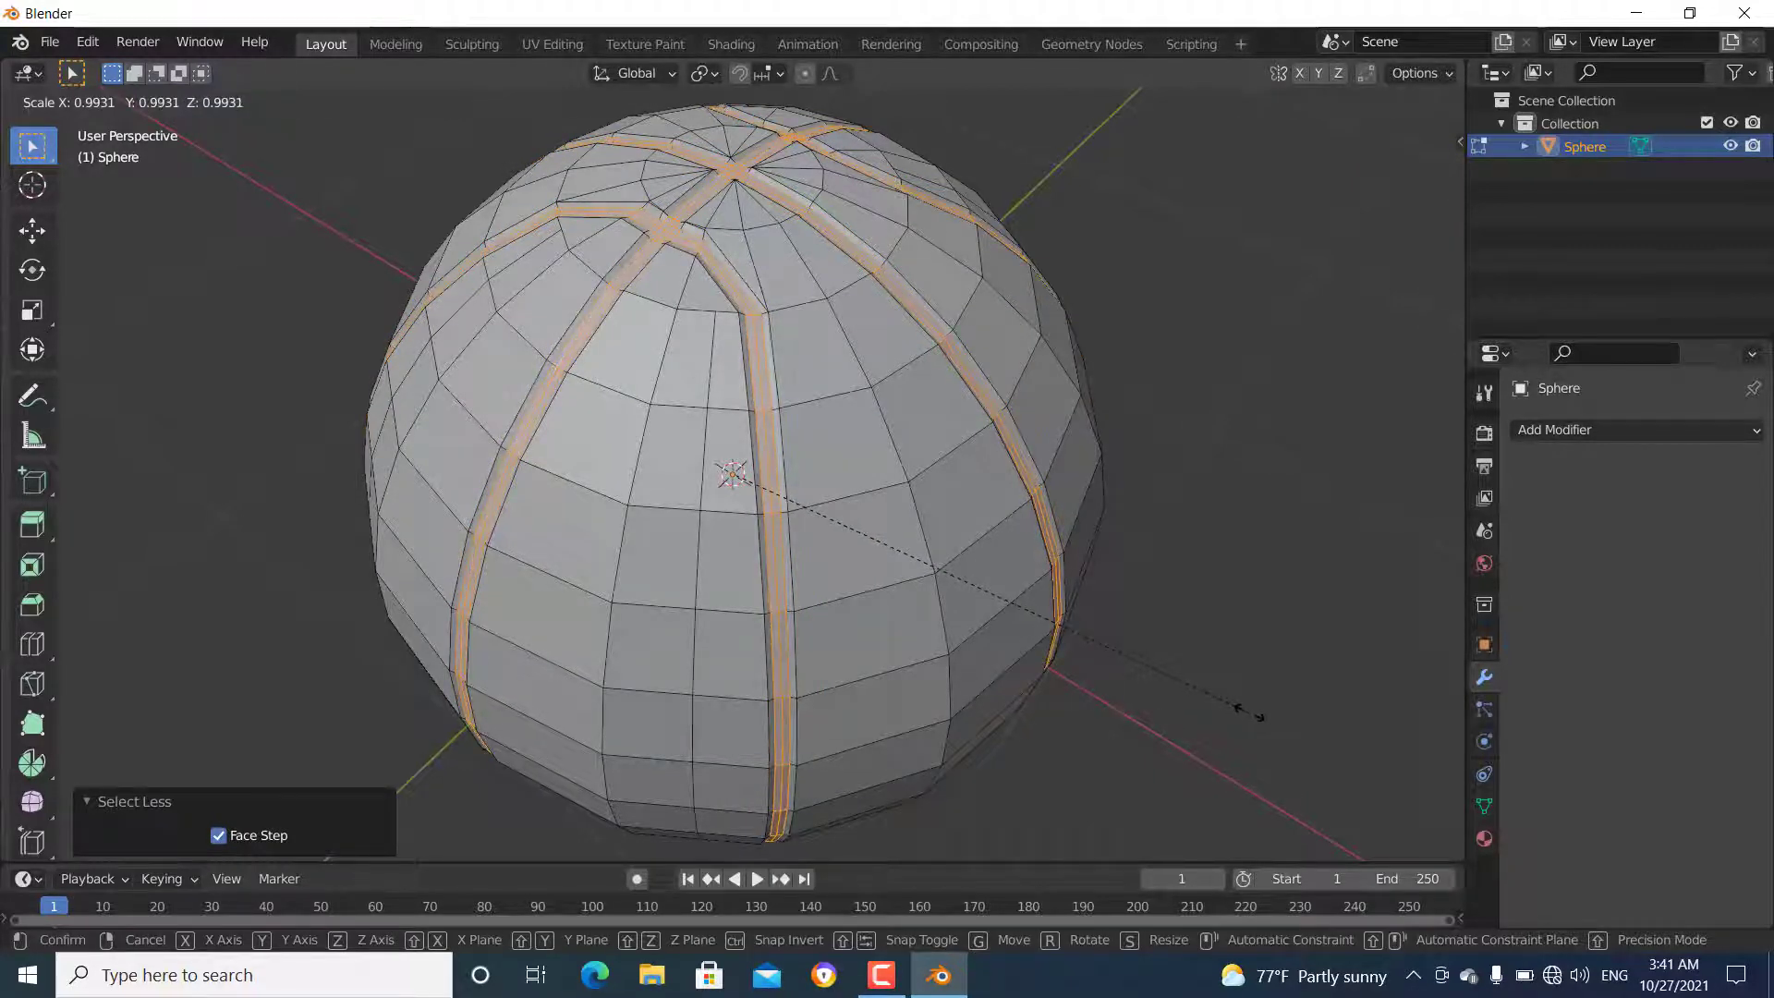
click(1252, 711)
scroll(946, 554, down, 1)
key(Tab)
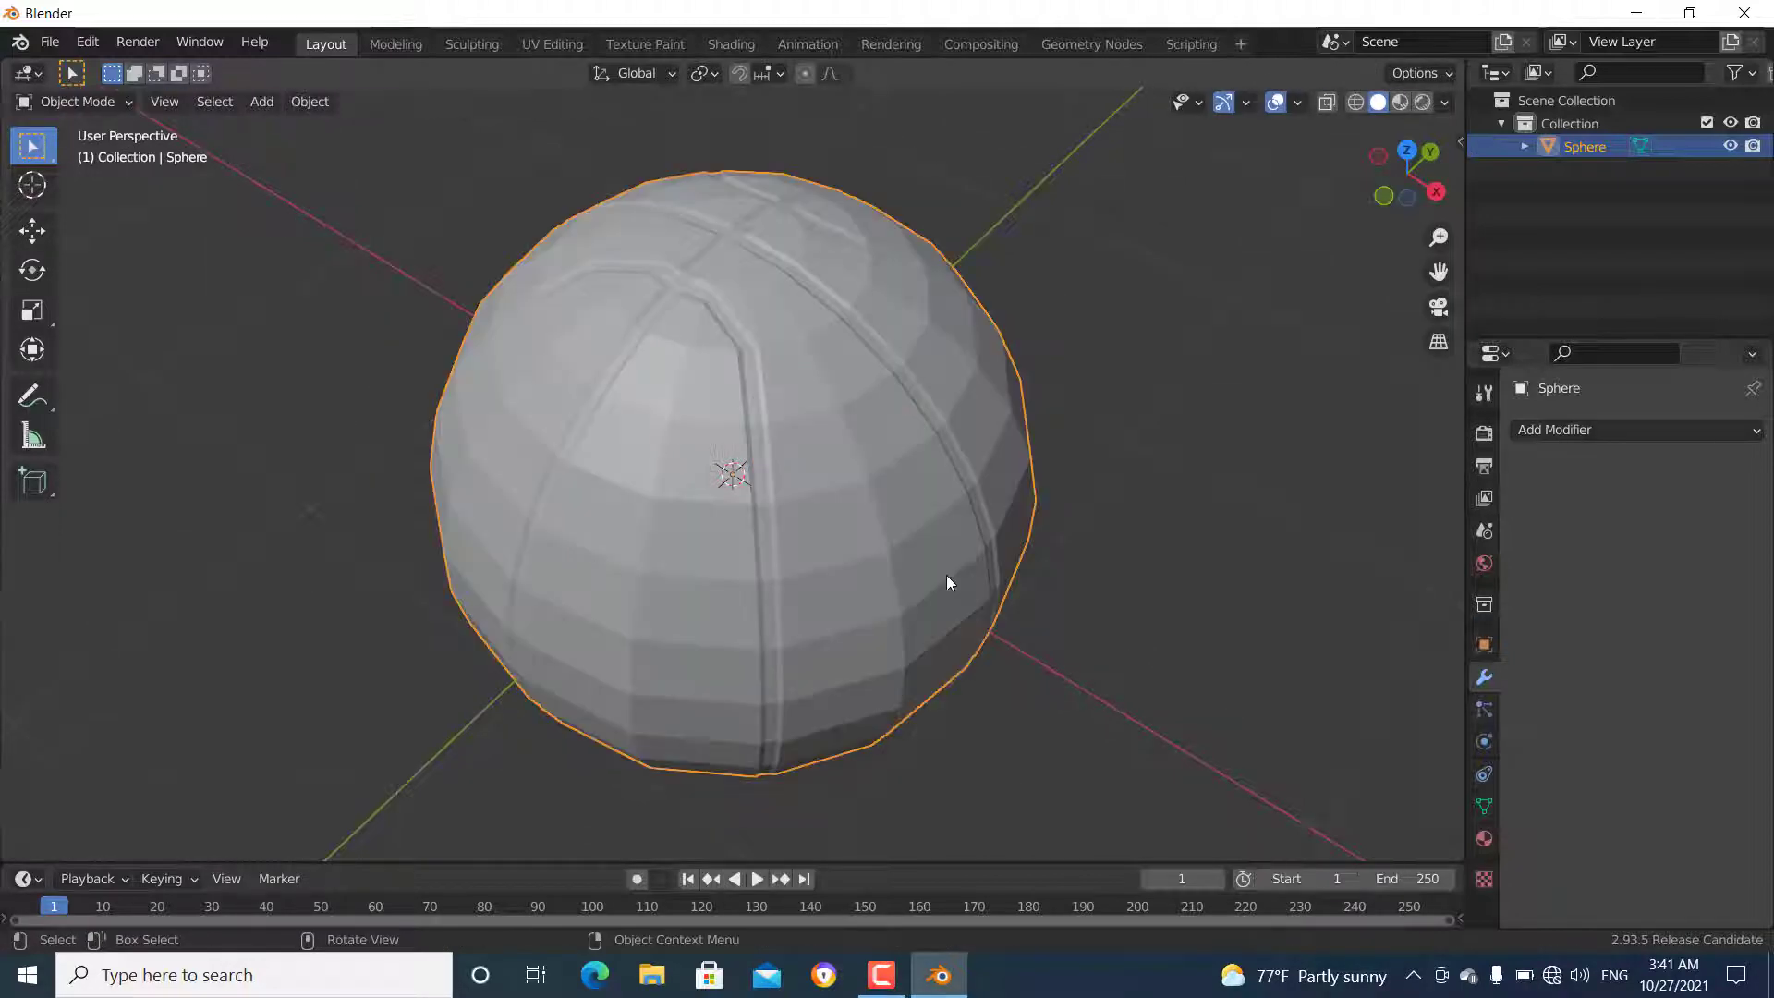
- Shade the ball smooth and add a Subdivision Surface modifier
right_click(747, 360)
click(734, 347)
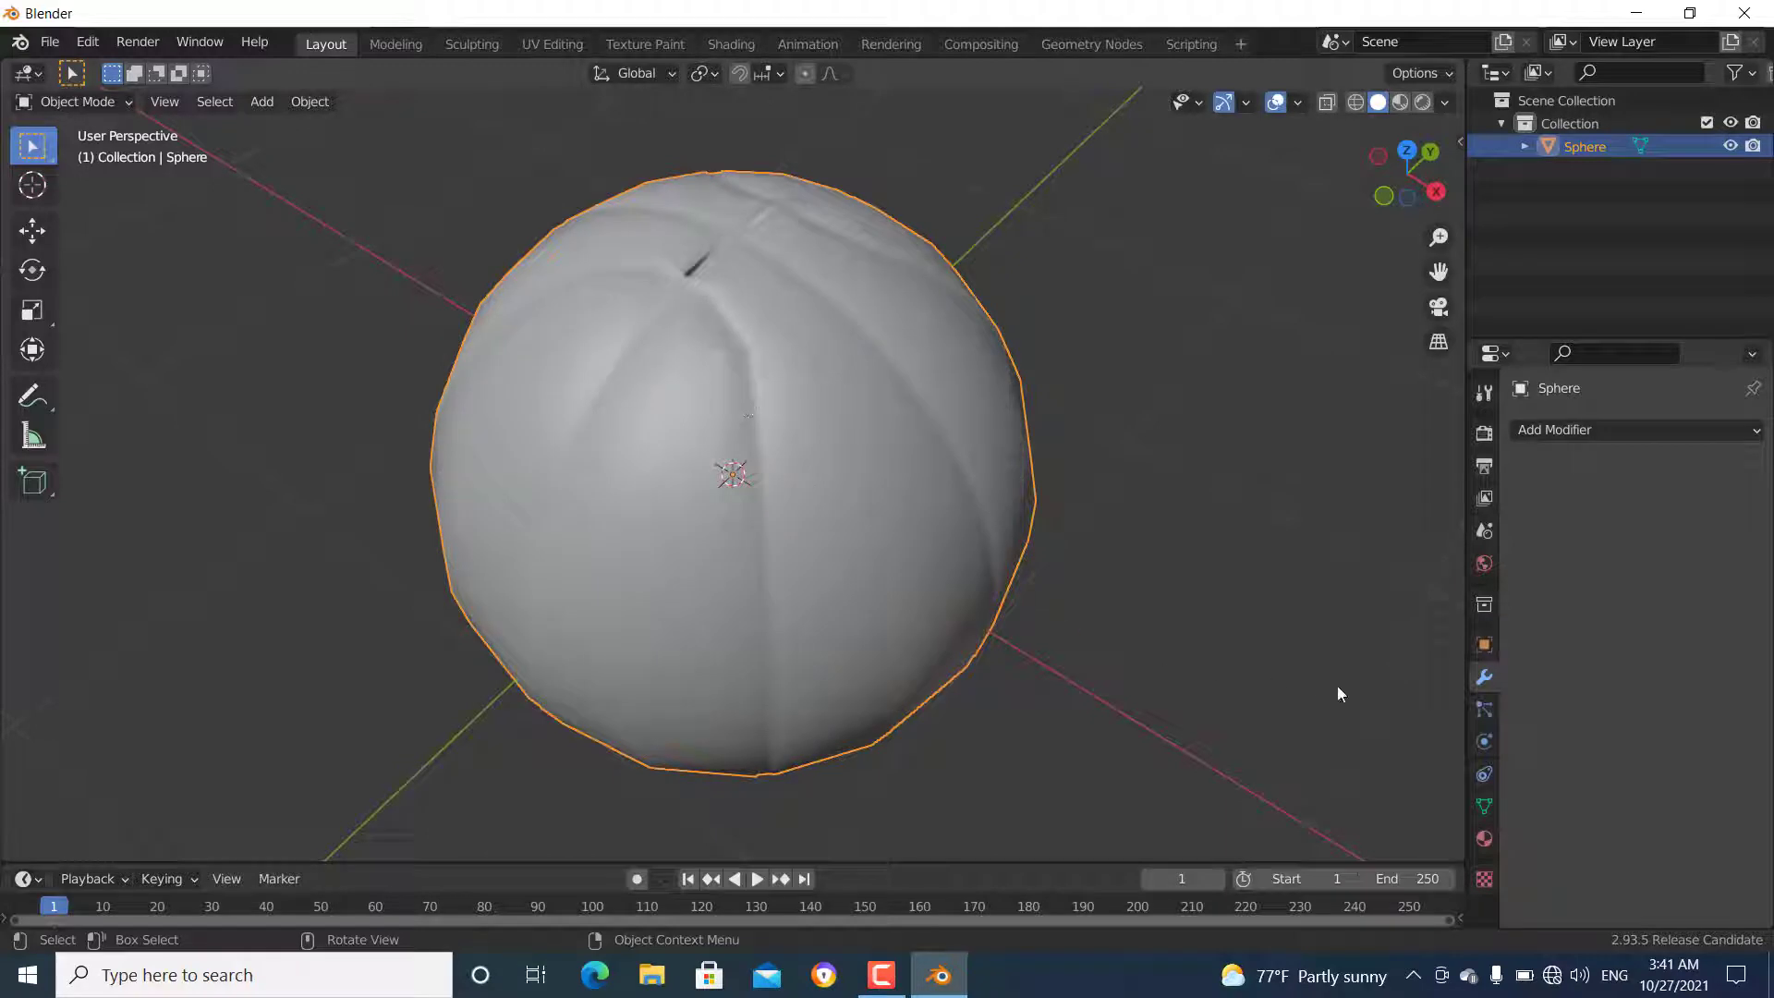
click(1726, 430)
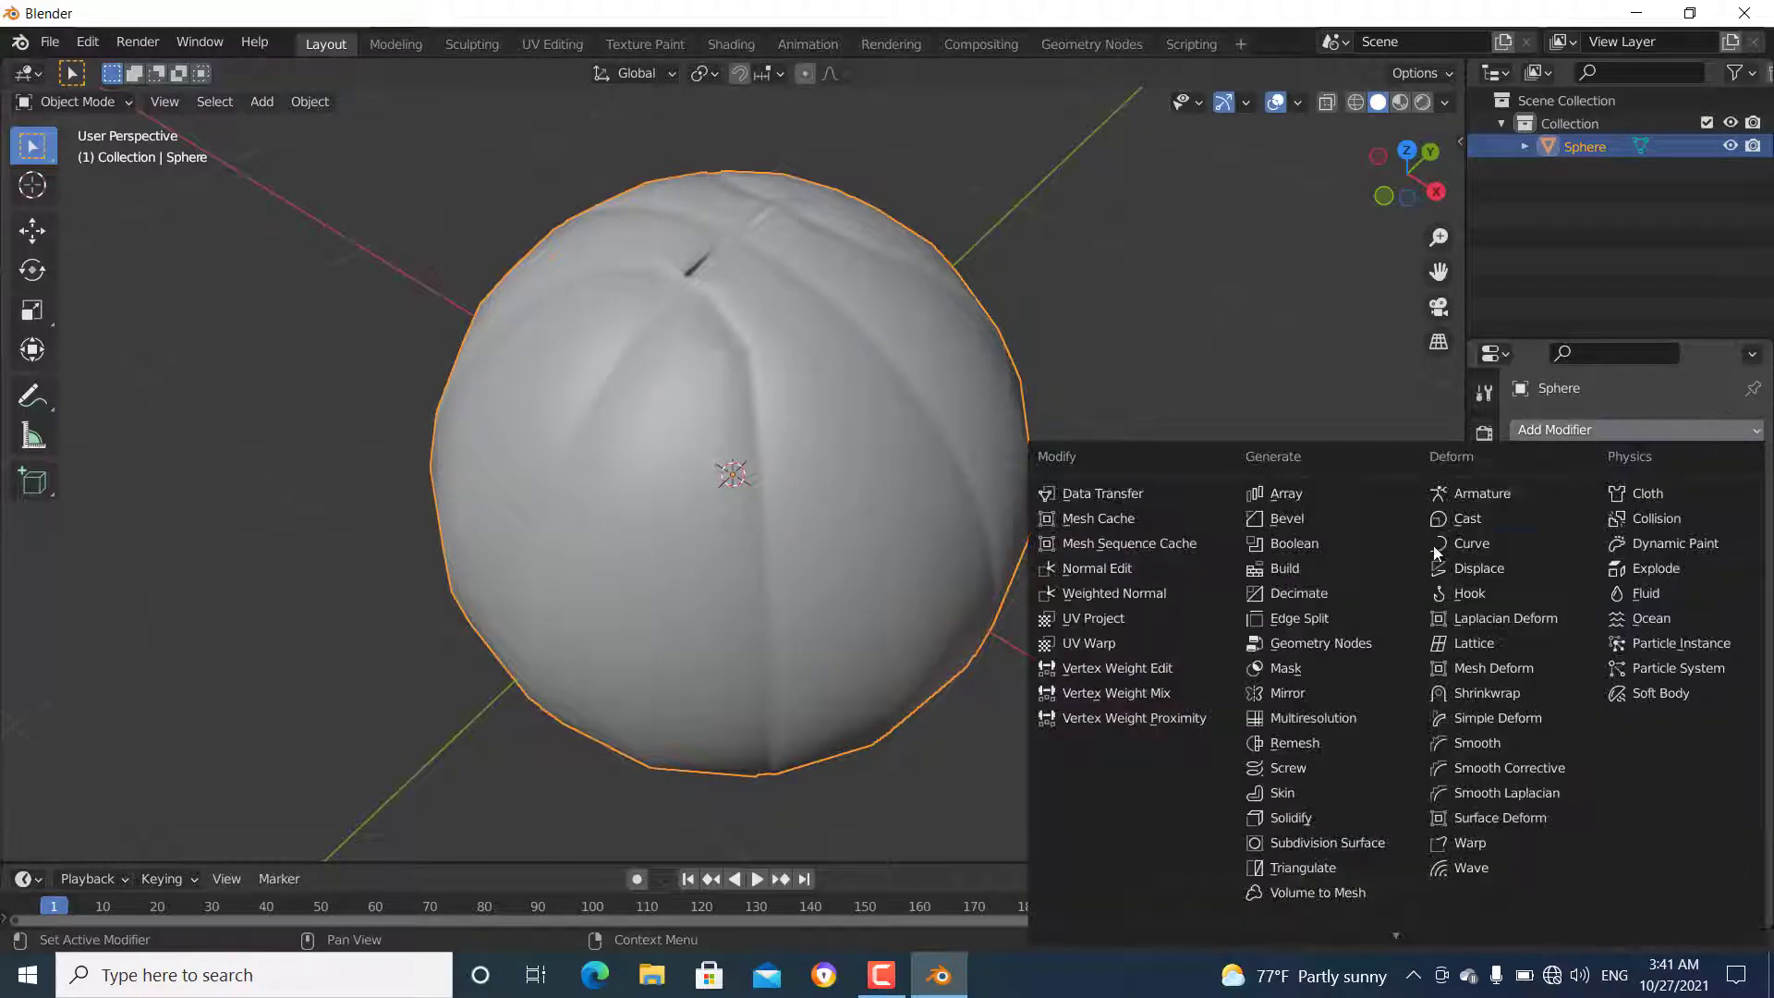
click(1382, 842)
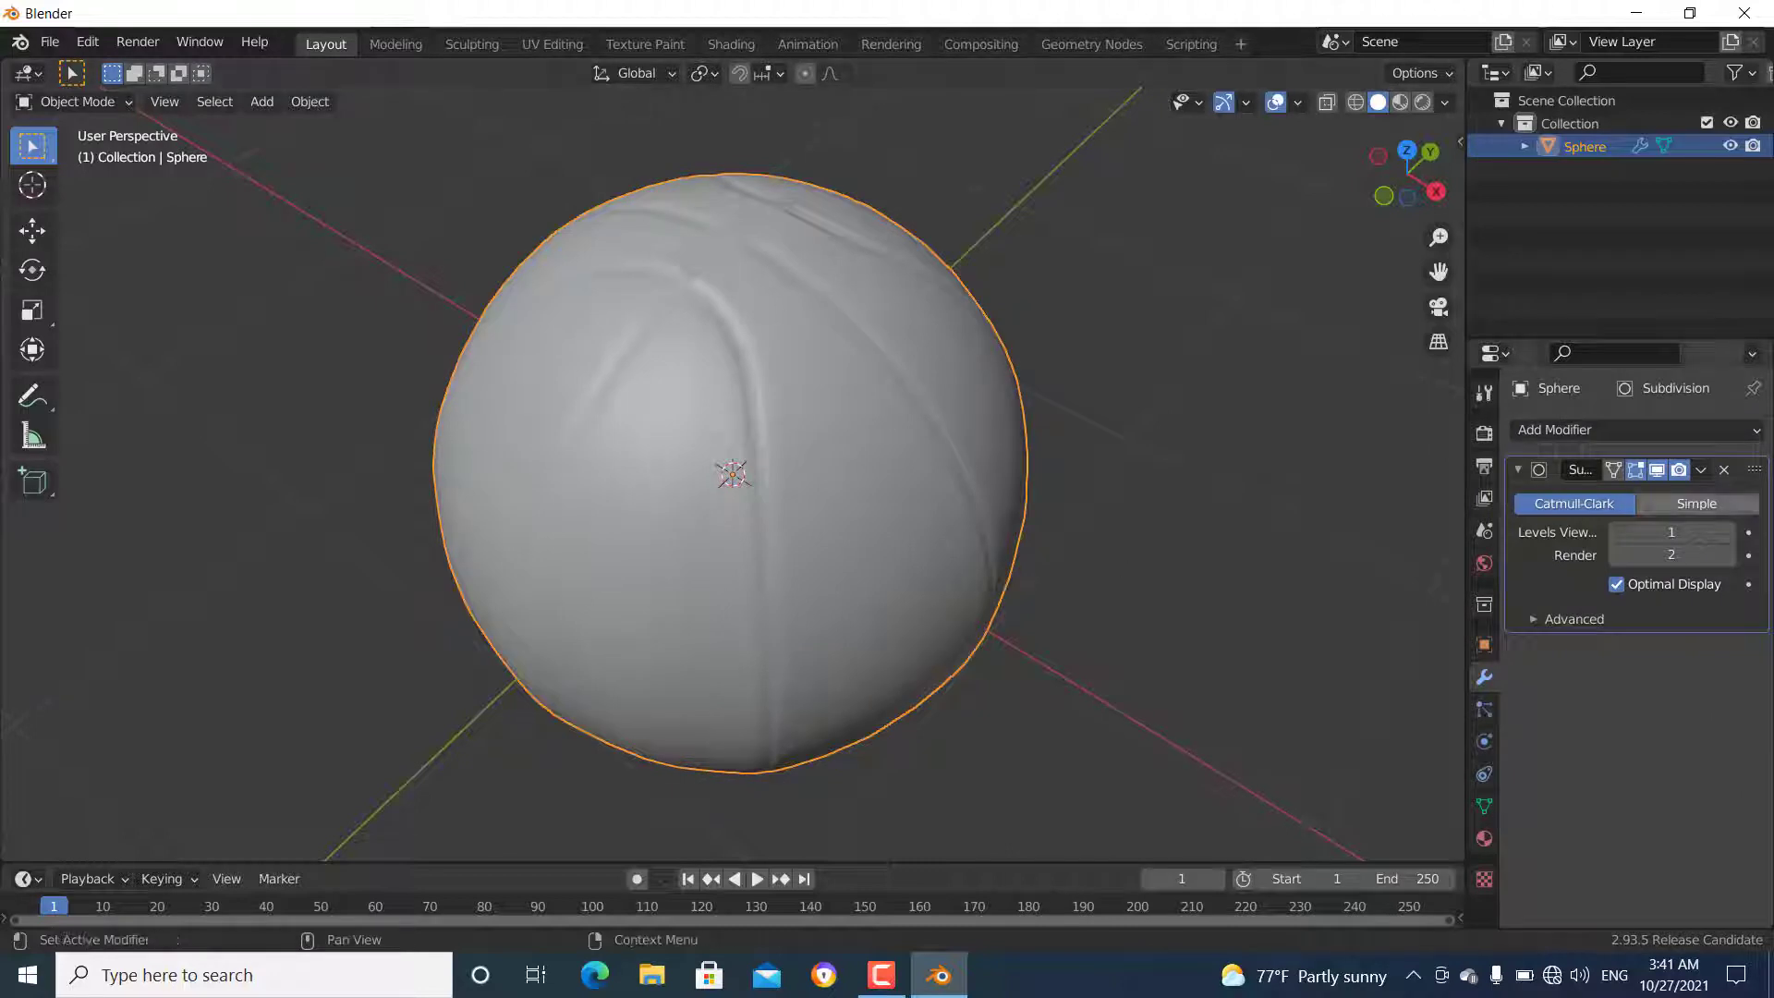
- Raise the Subdivision Surface viewport level to 2
click(1717, 533)
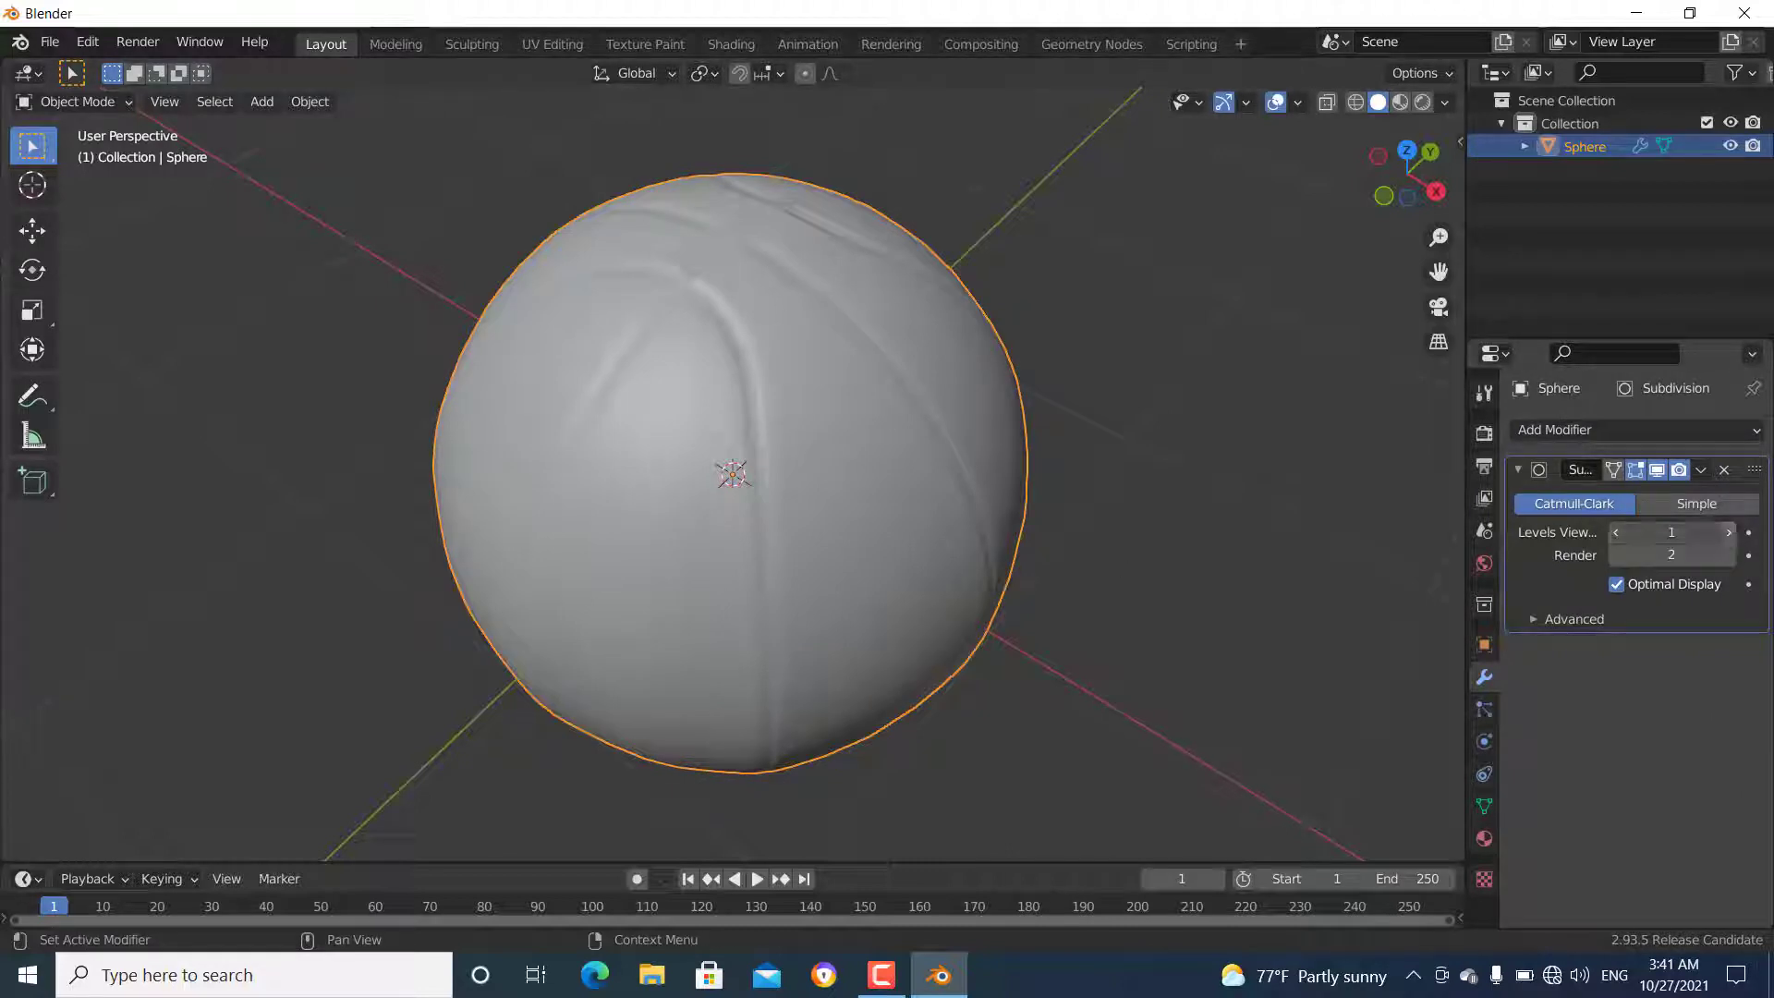
scroll(862, 480, up, 4)
mouse_move(862, 479)
middle_down()
mouse_move(867, 435)
mouse_move(879, 500)
mouse_move(890, 459)
middle_up()
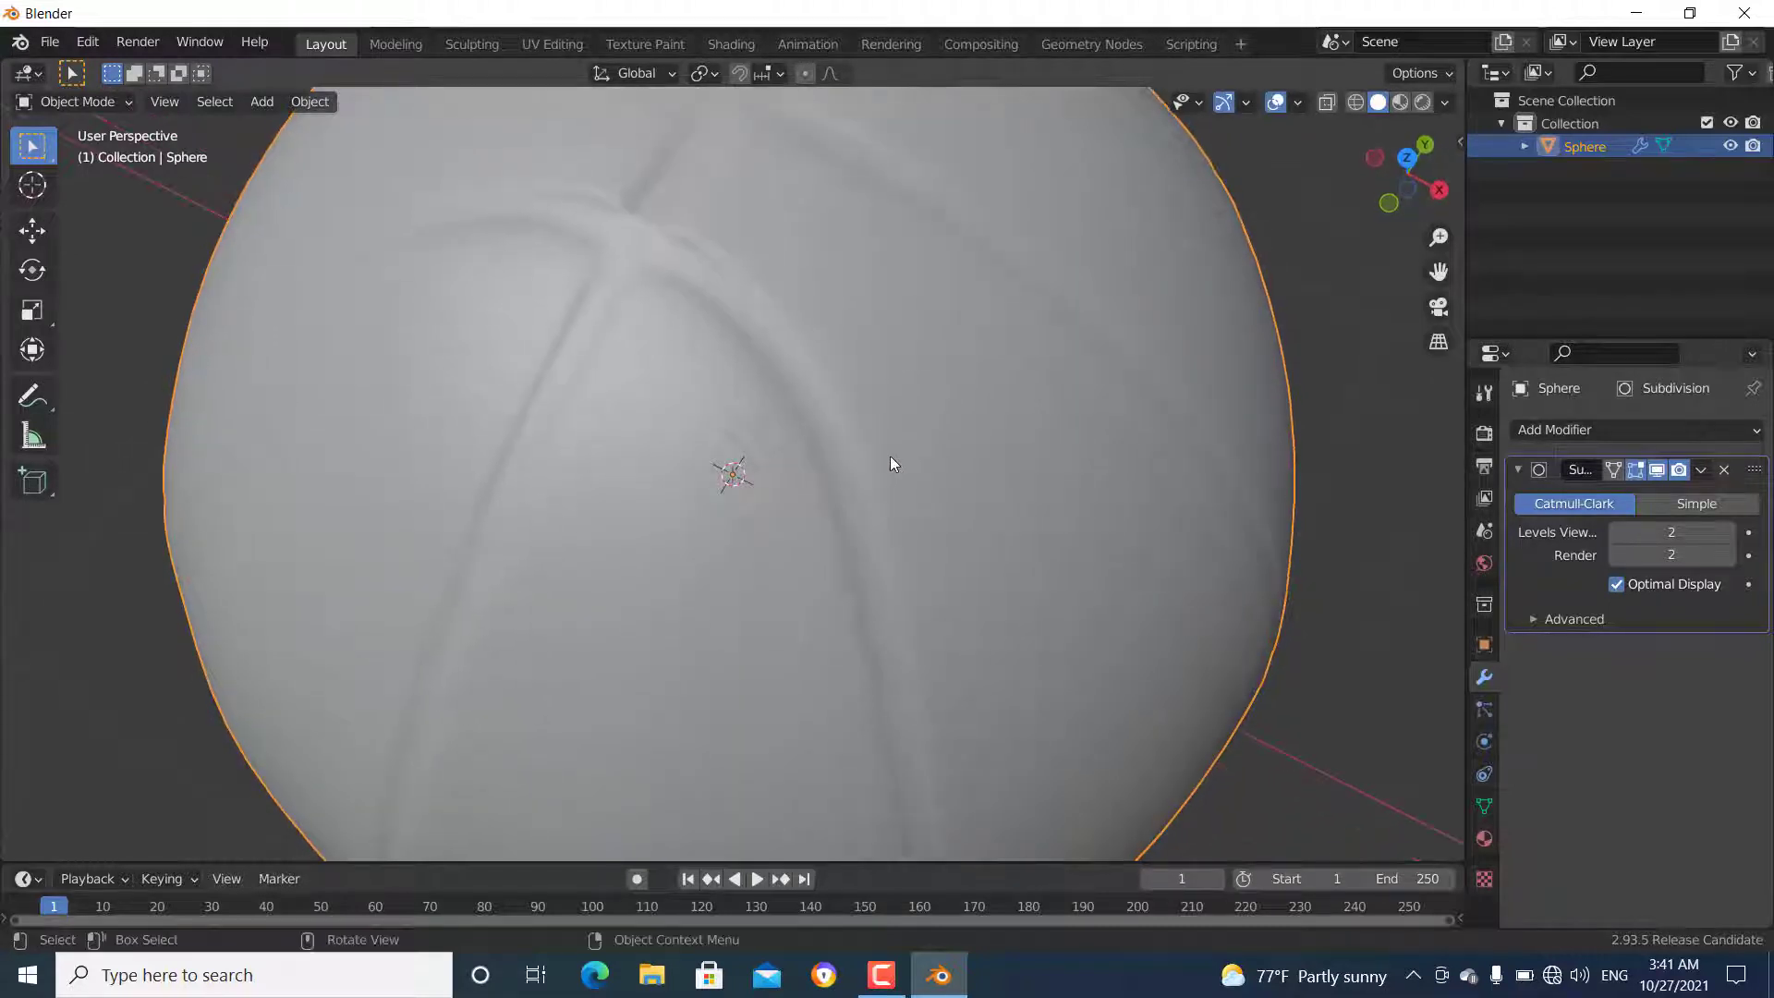
scroll(860, 518, down, 6)
middle_drag(856, 551, 918, 447)
- Create Material.001, switch to Material Preview, and set its Base Color to orange
scroll(786, 522, up, 1)
middle_drag(773, 495, 684, 453)
click(1484, 839)
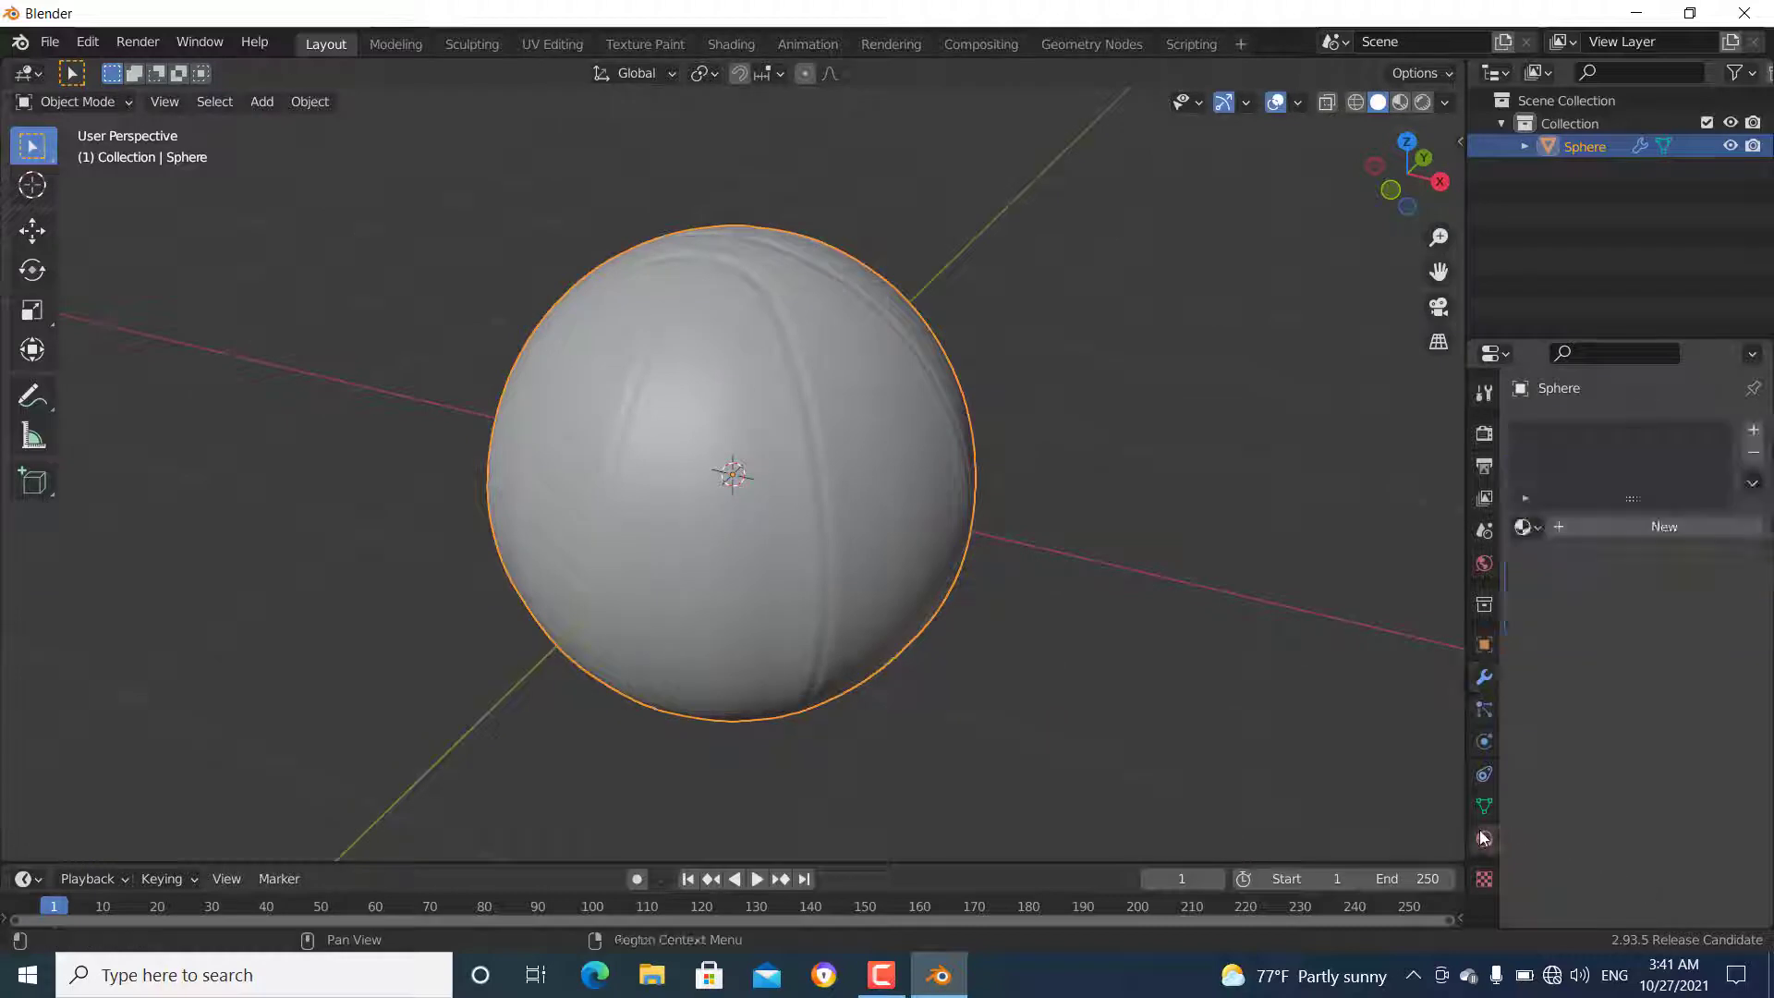
click(1639, 522)
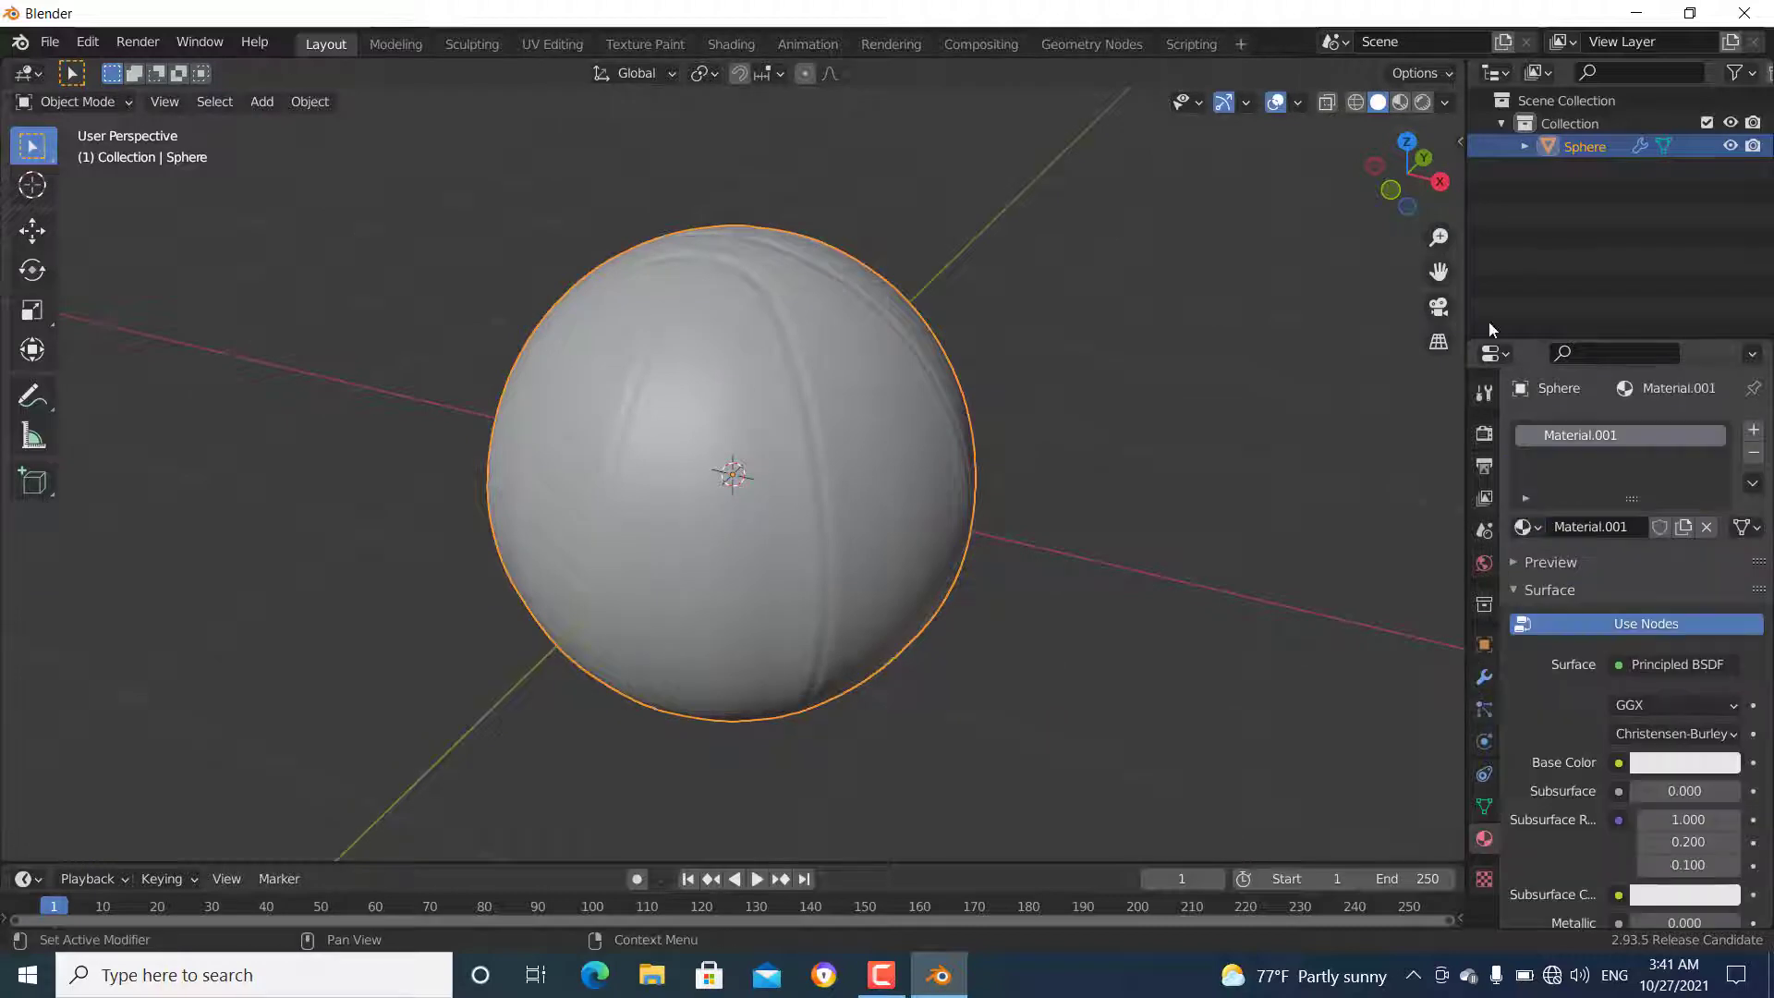
click(1401, 102)
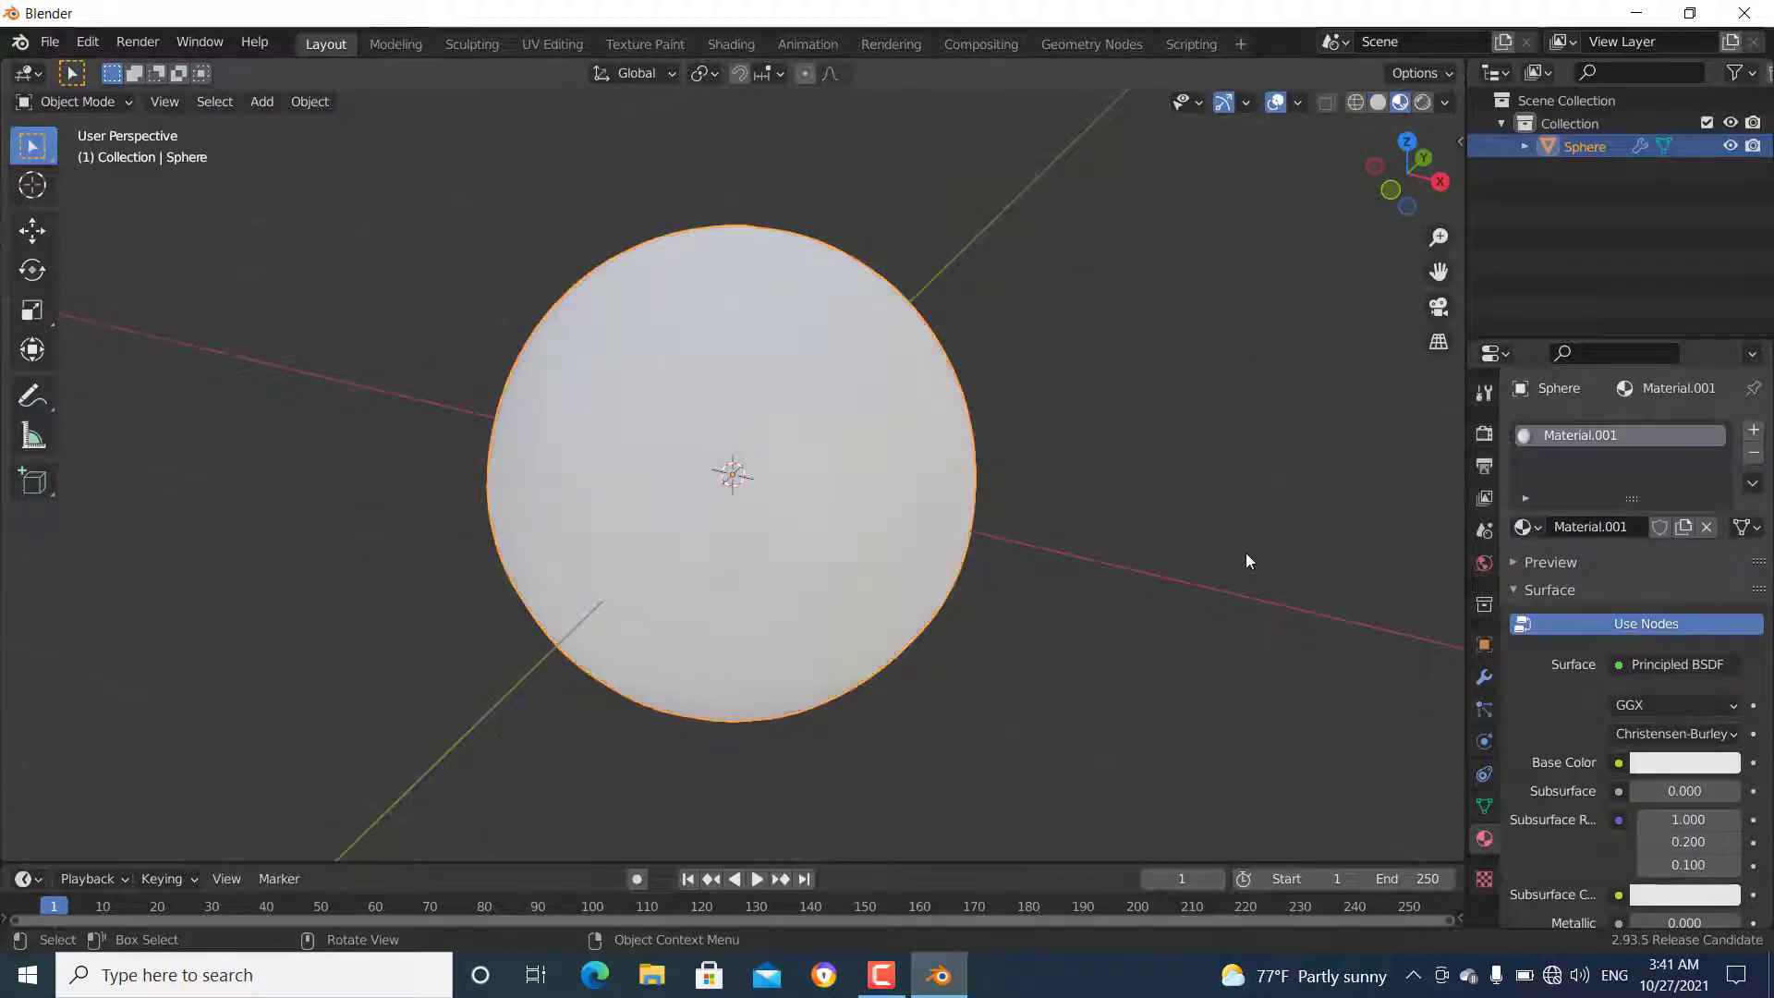
click(1675, 767)
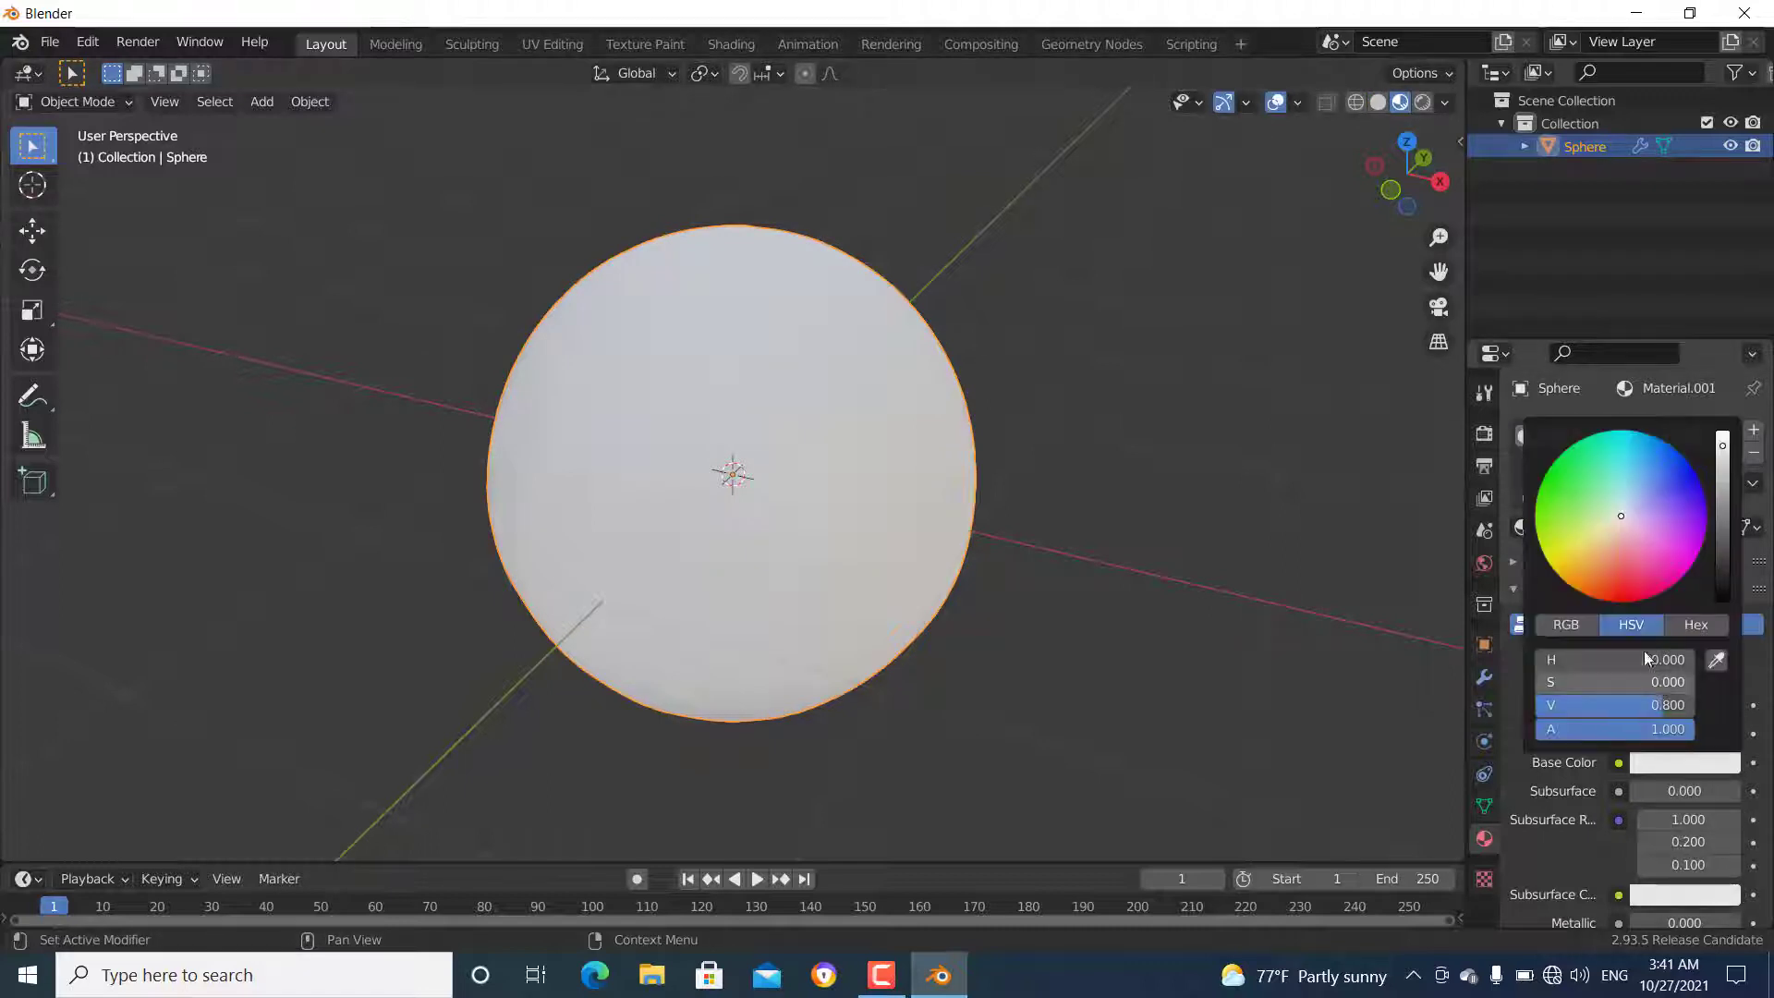
click(1622, 519)
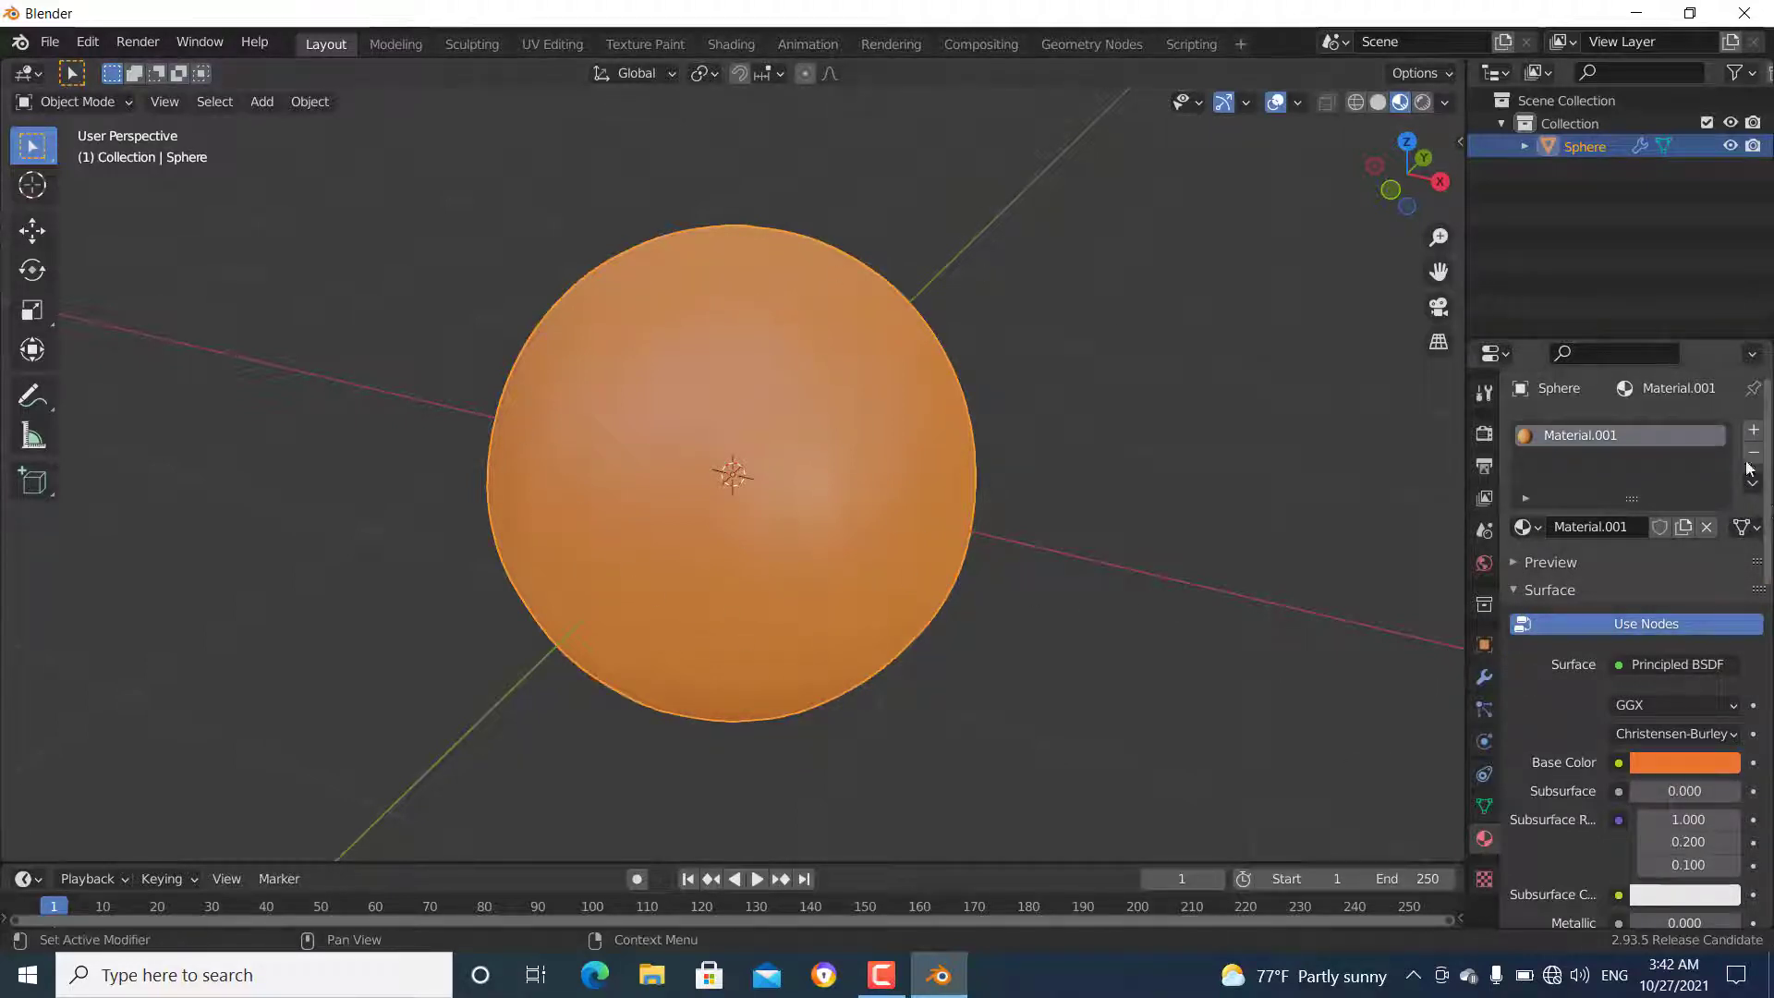
- Add a second material, Material.002, with a near-black base colour
click(1753, 430)
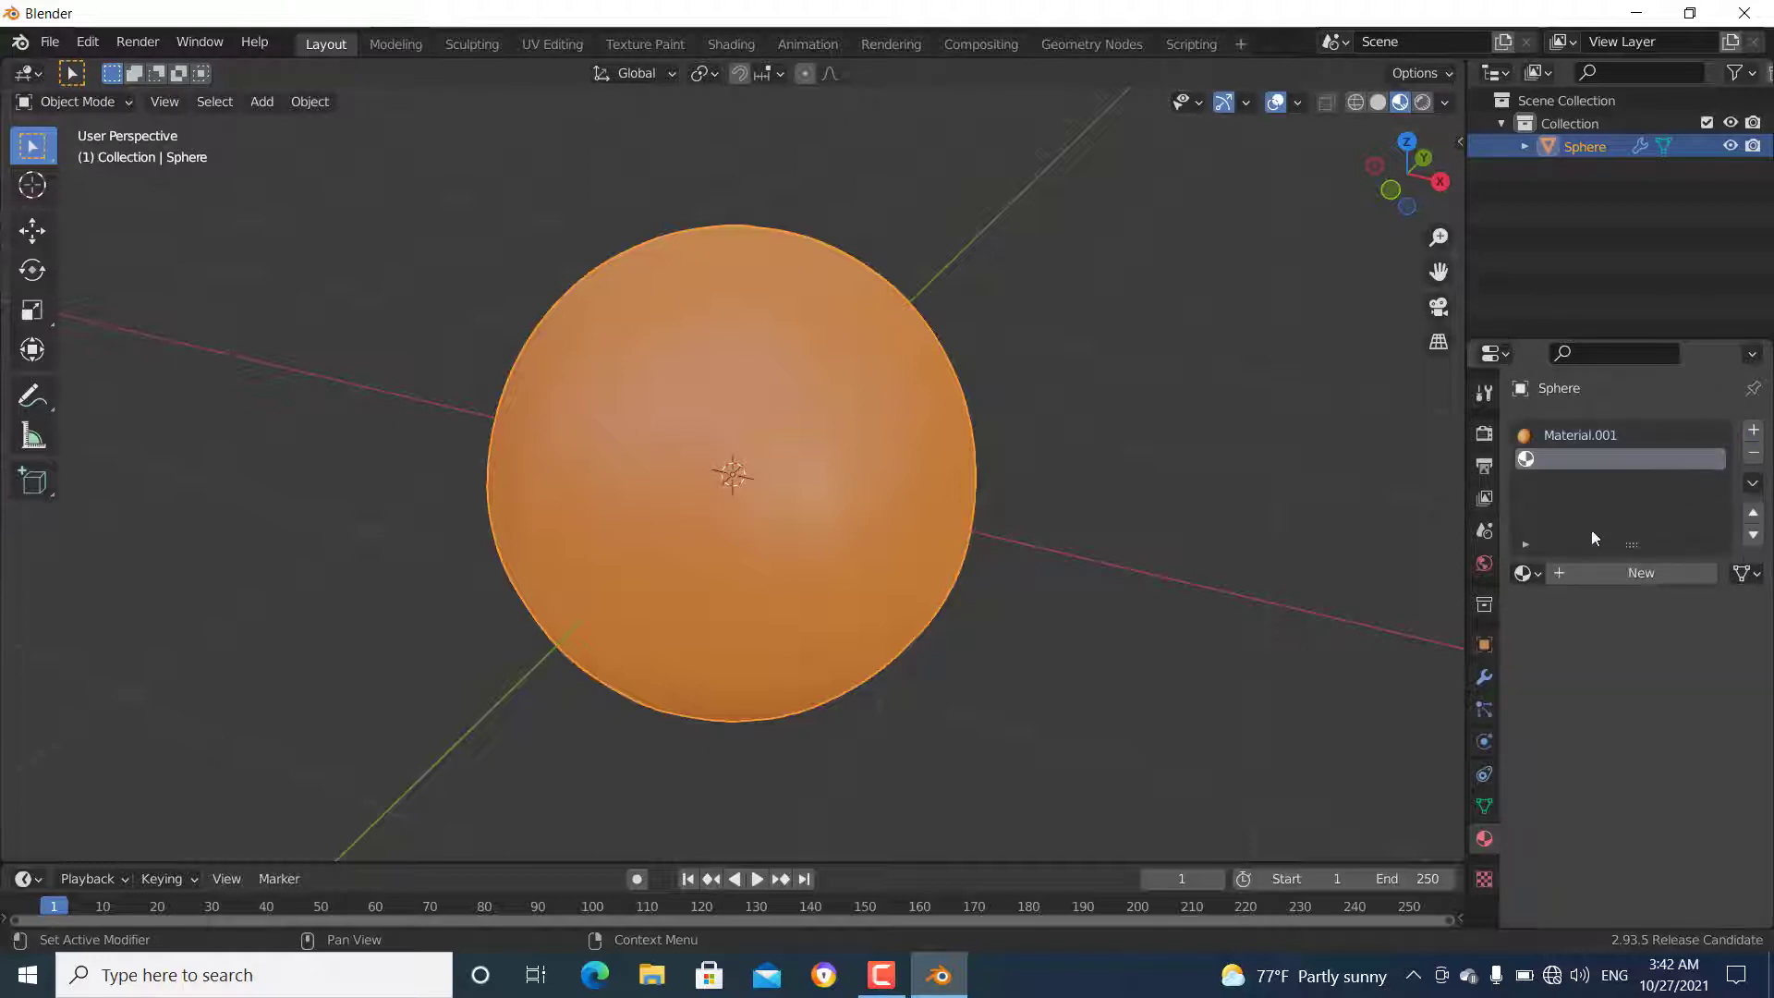
click(1584, 581)
click(1674, 813)
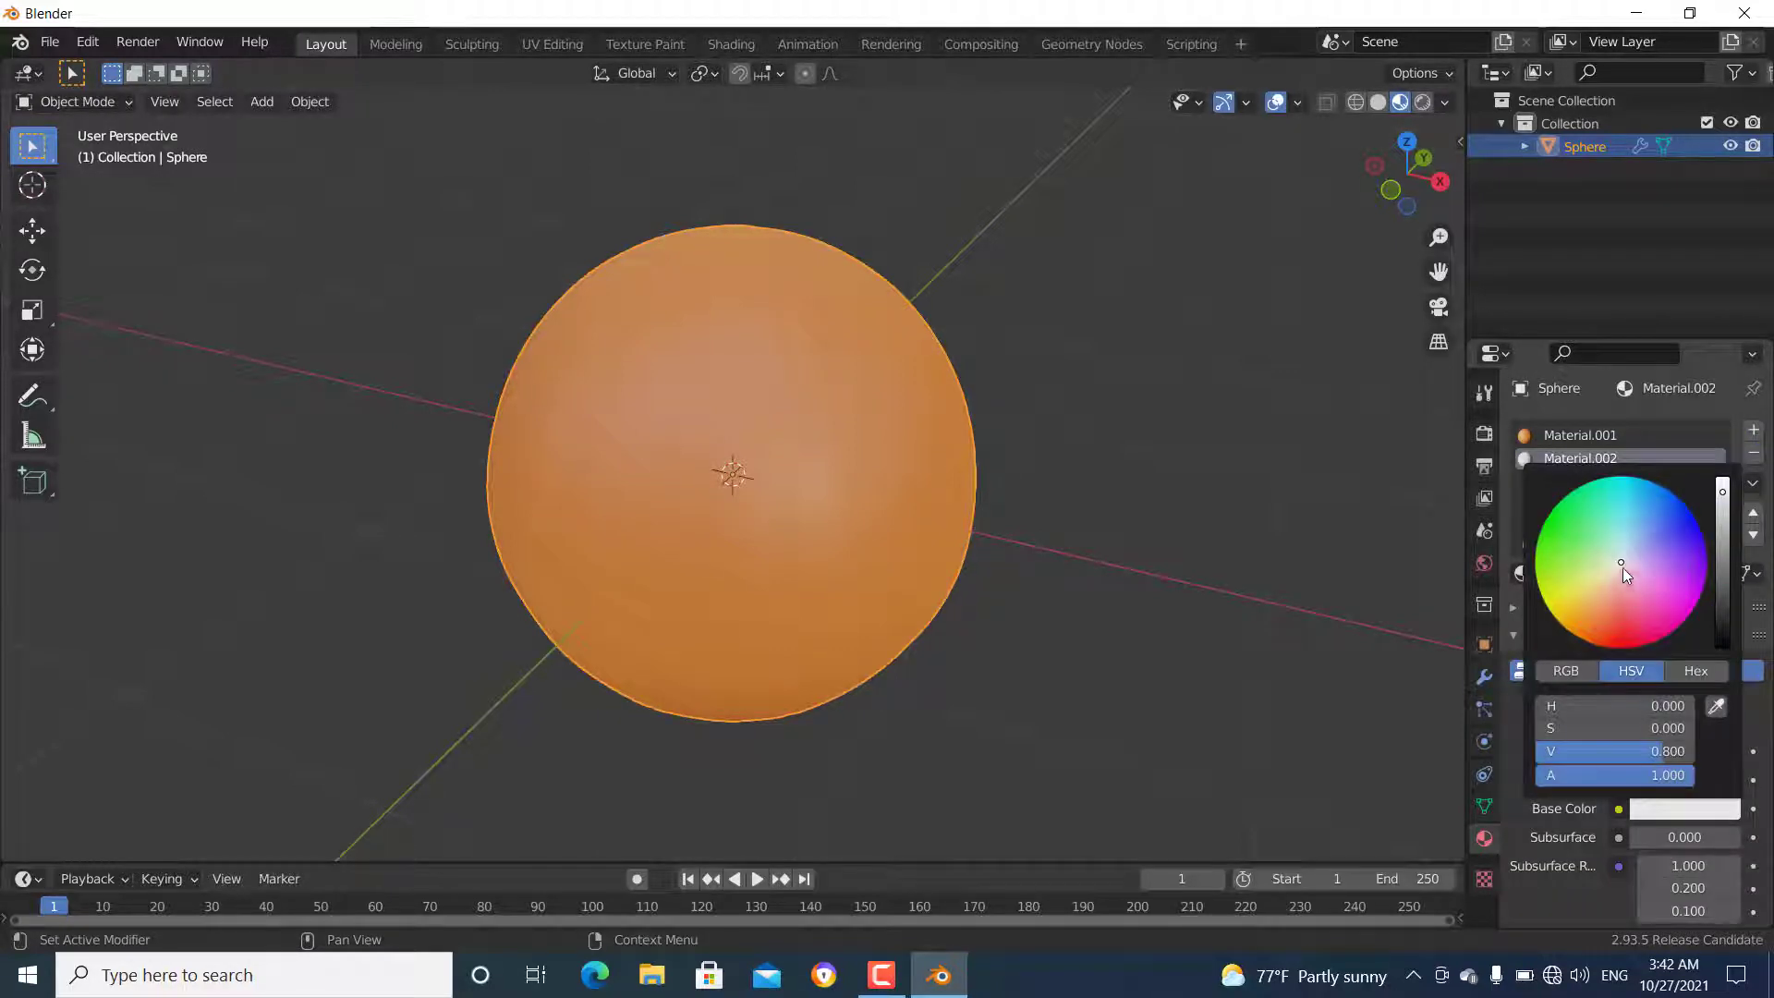
click(1682, 808)
drag(1722, 495, 1723, 606)
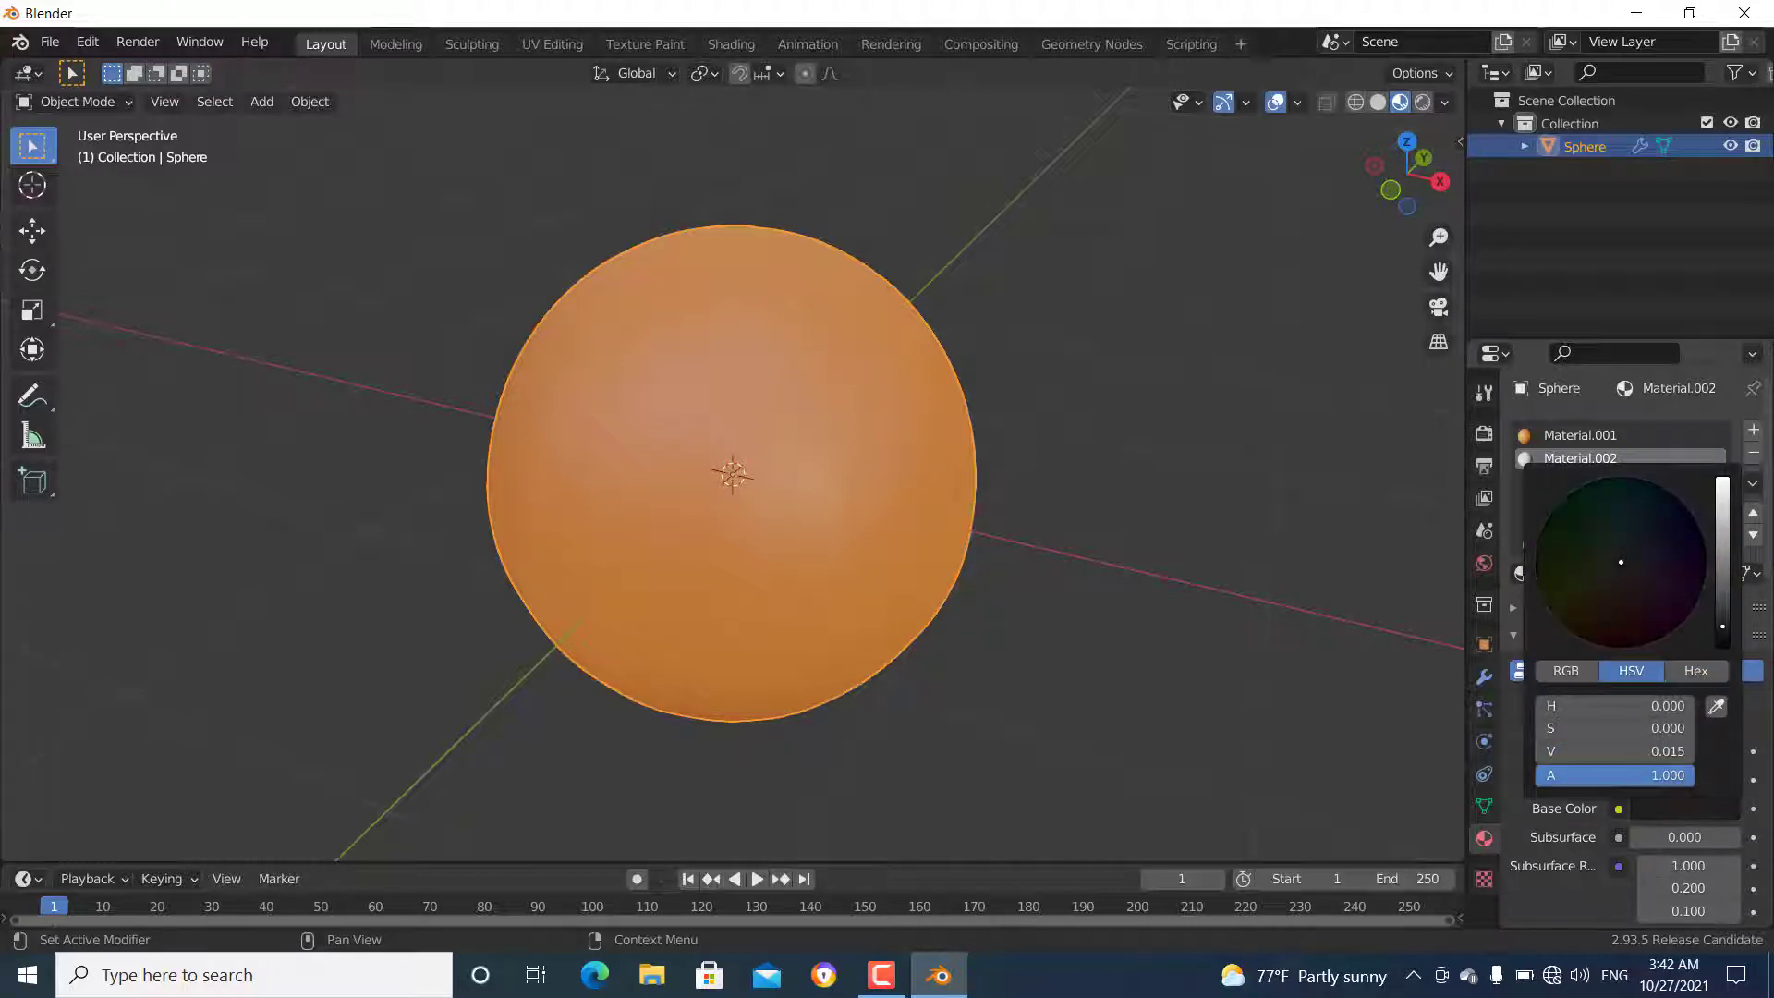
- Assign Material.002 to the seam bands in Edit Mode, verify the selection, and return to Object Mode
key(Tab)
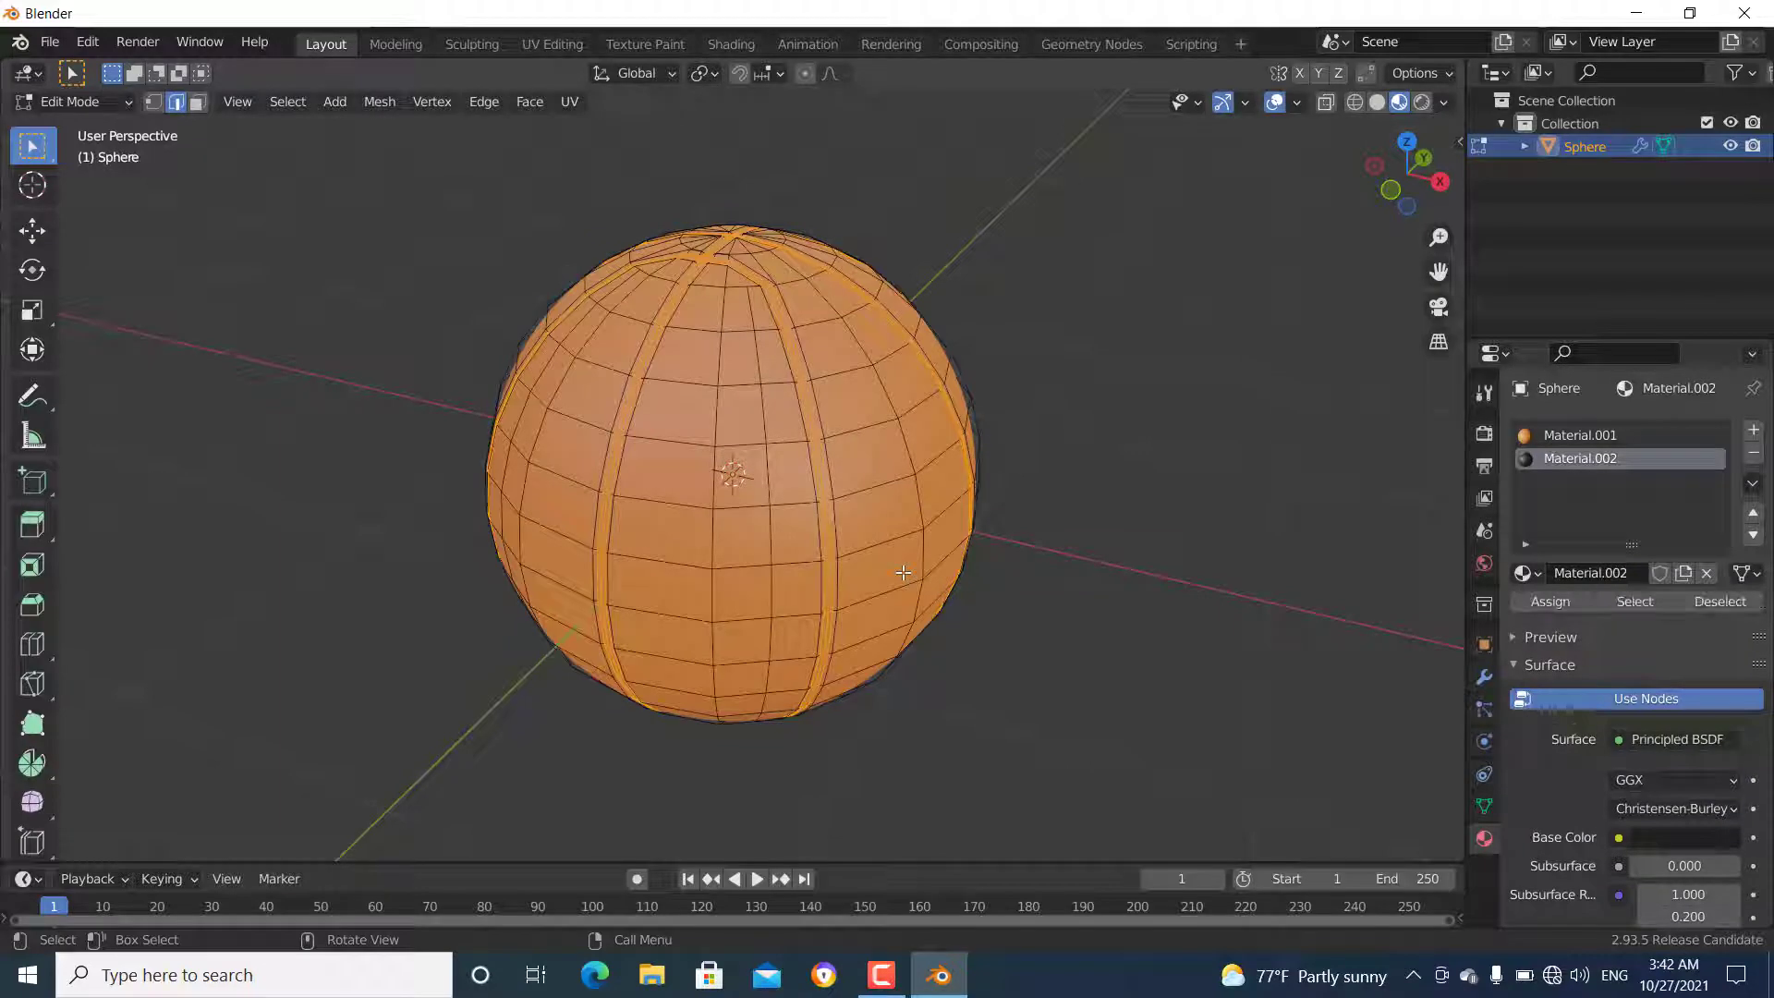
click(1562, 606)
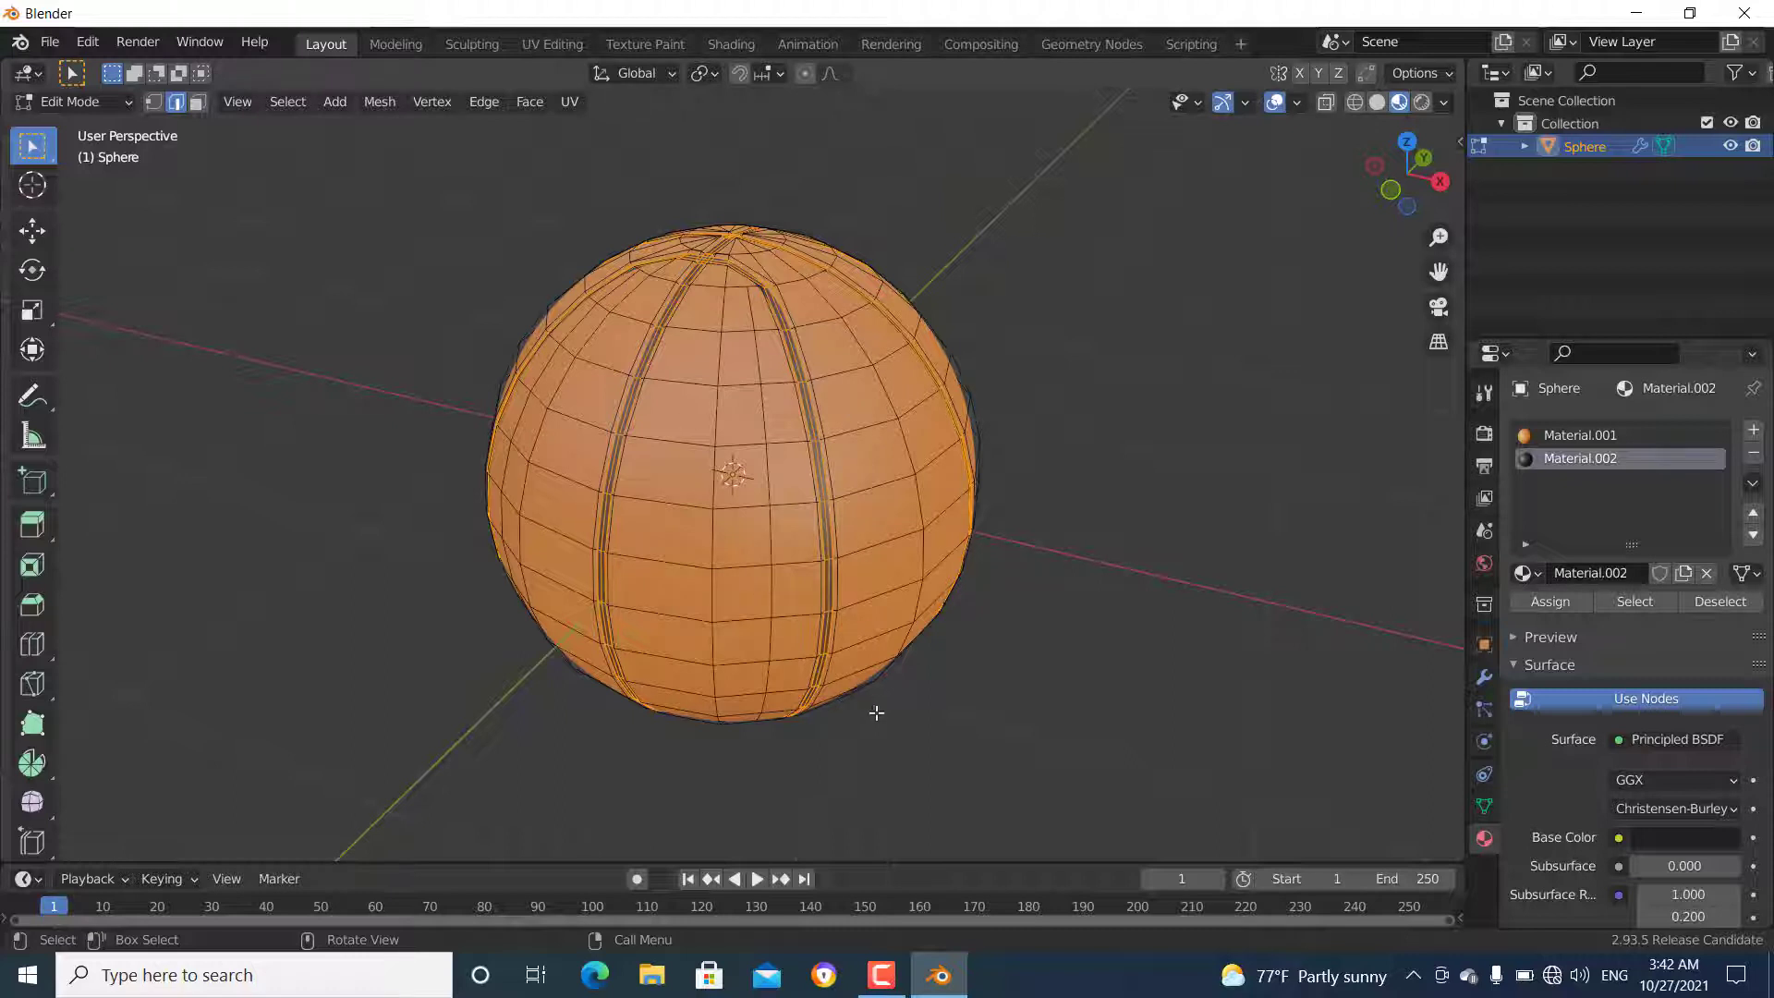
click(1694, 608)
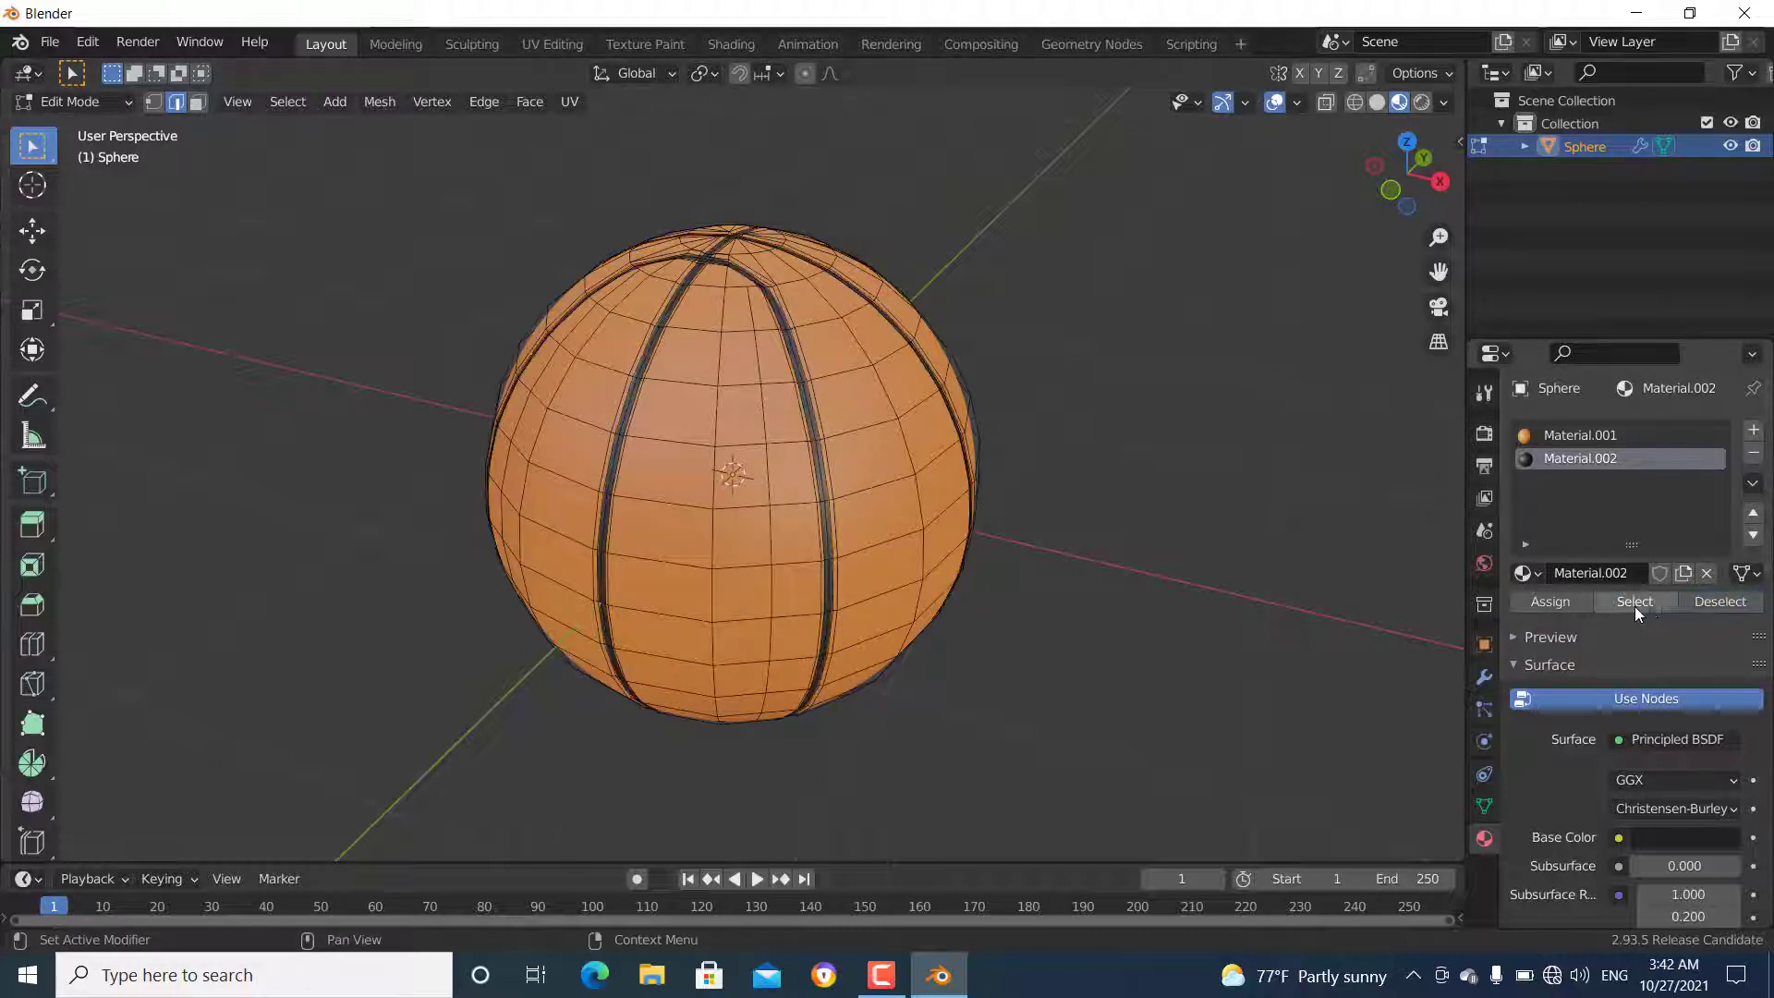
click(1628, 606)
scroll(974, 646, up, 5)
scroll(968, 648, down, 4)
key(Tab)
scroll(968, 654, down, 2)
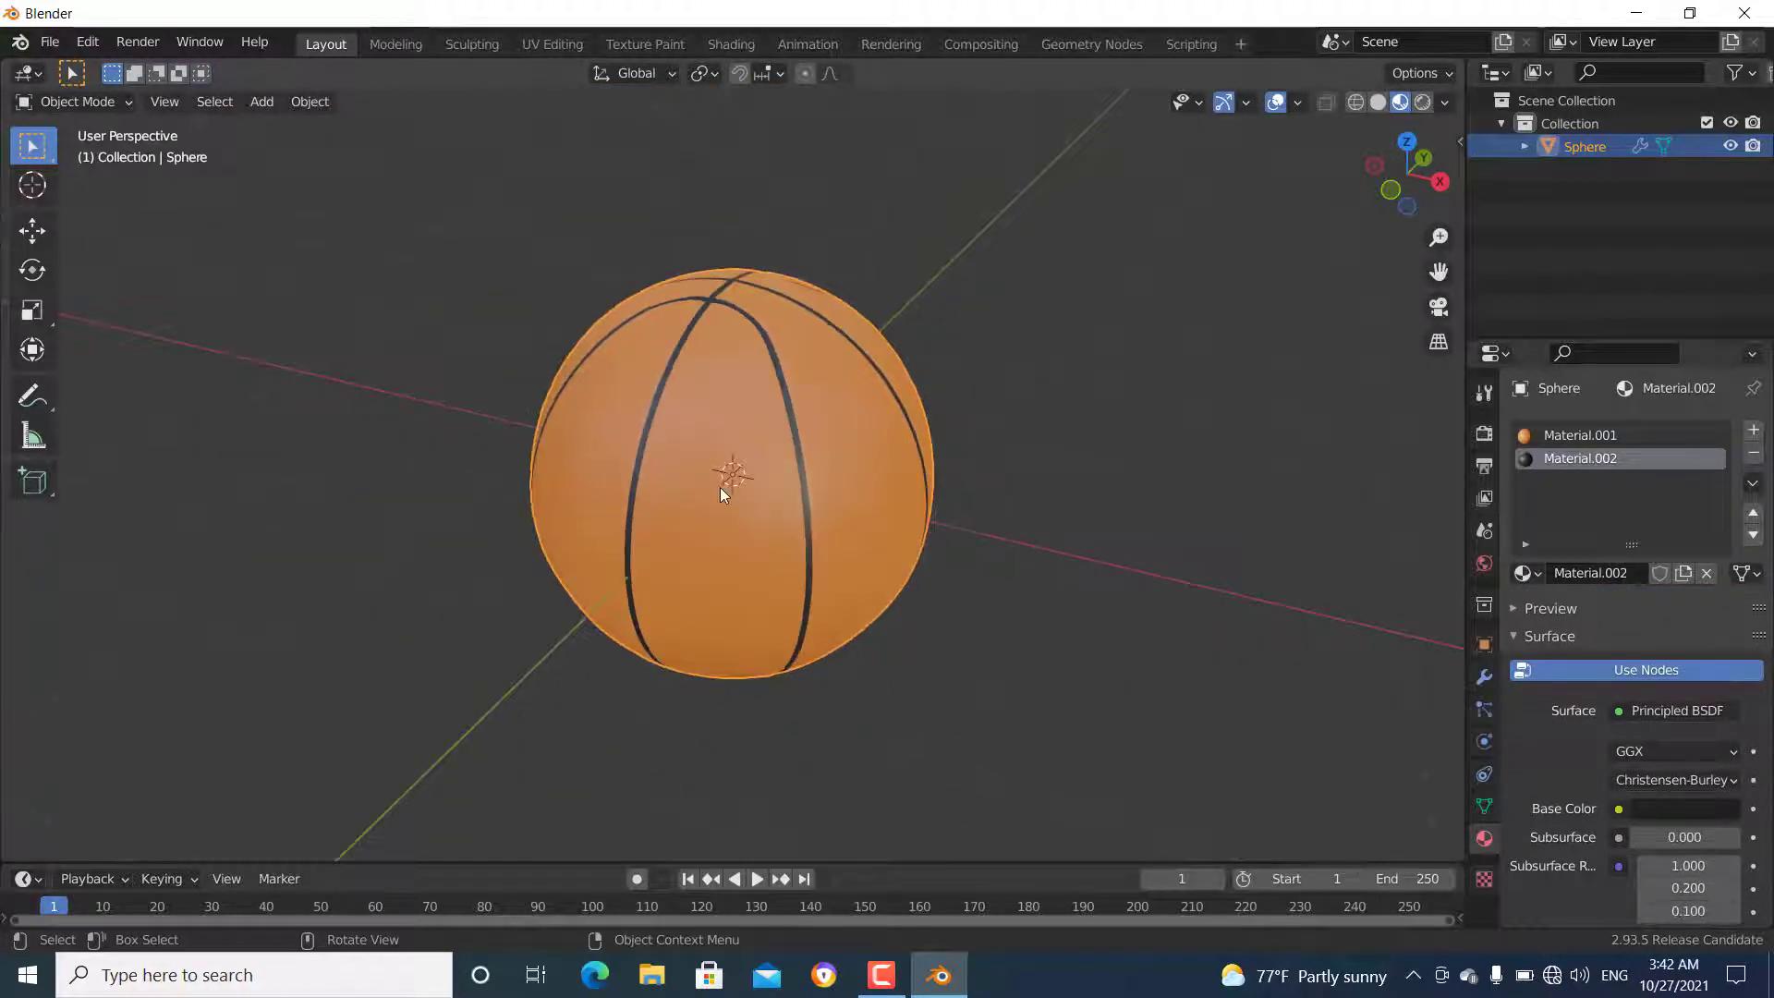
- Make Material.001 the active material slot
scroll(719, 493, up, 4)
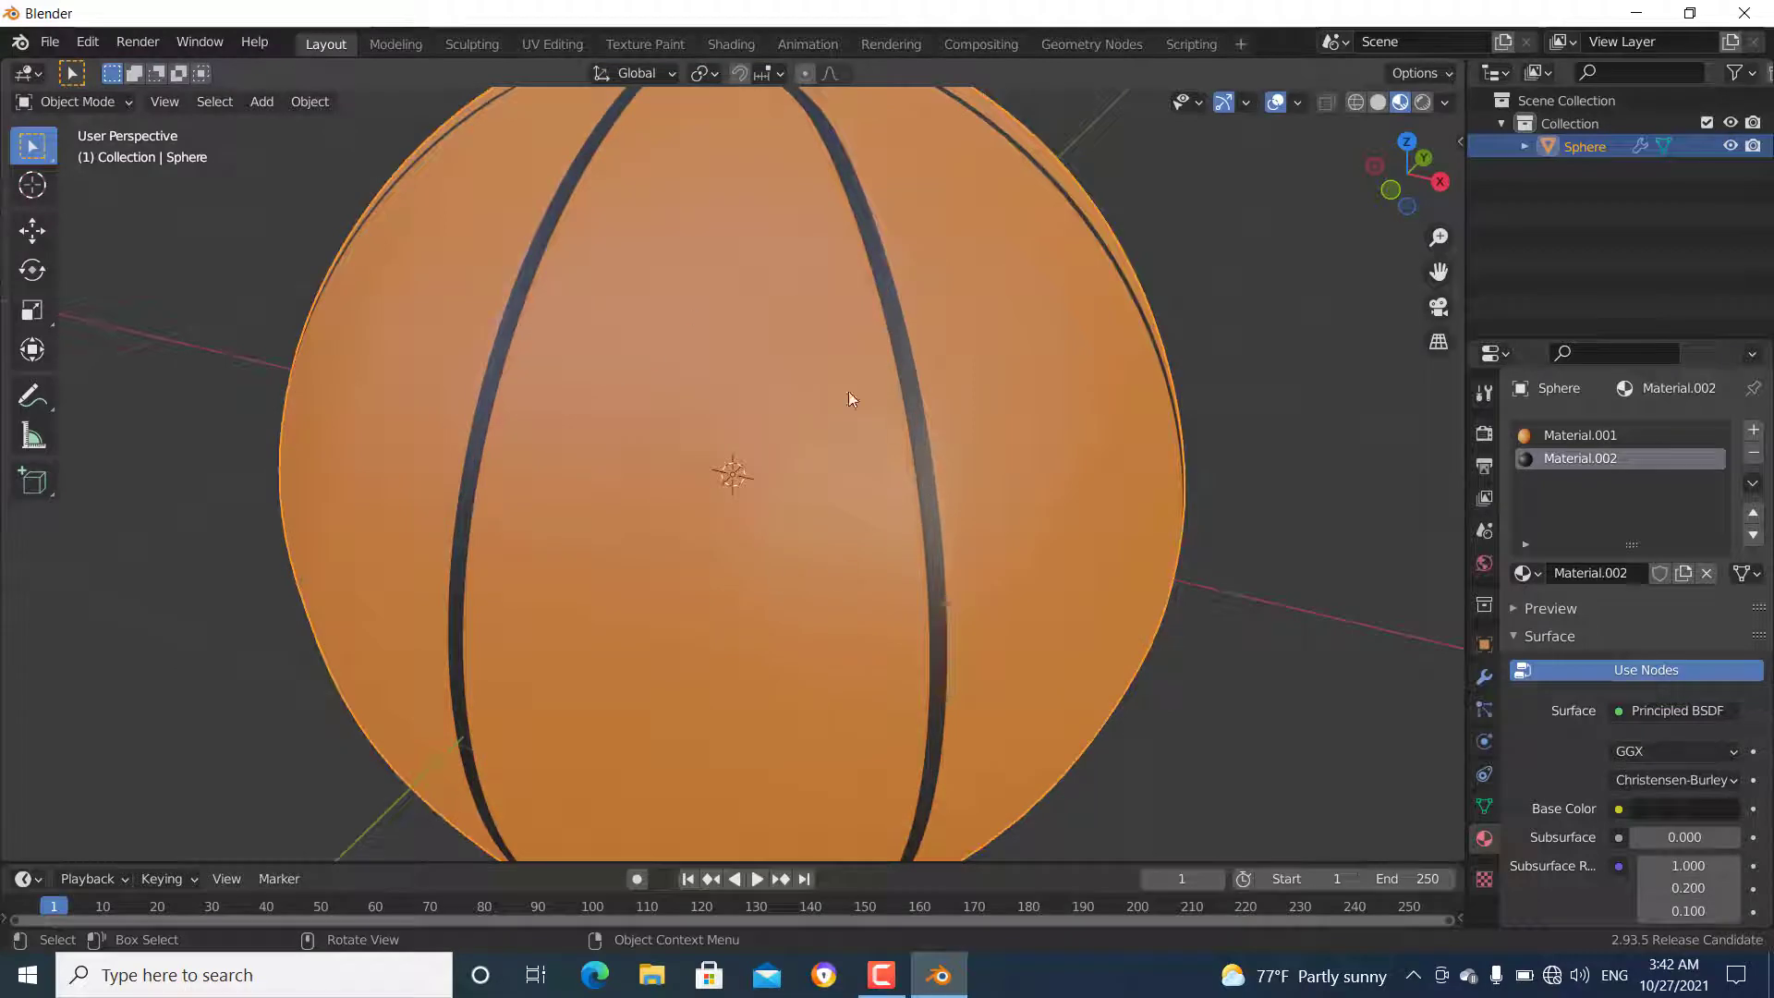
scroll(844, 601, down, 3)
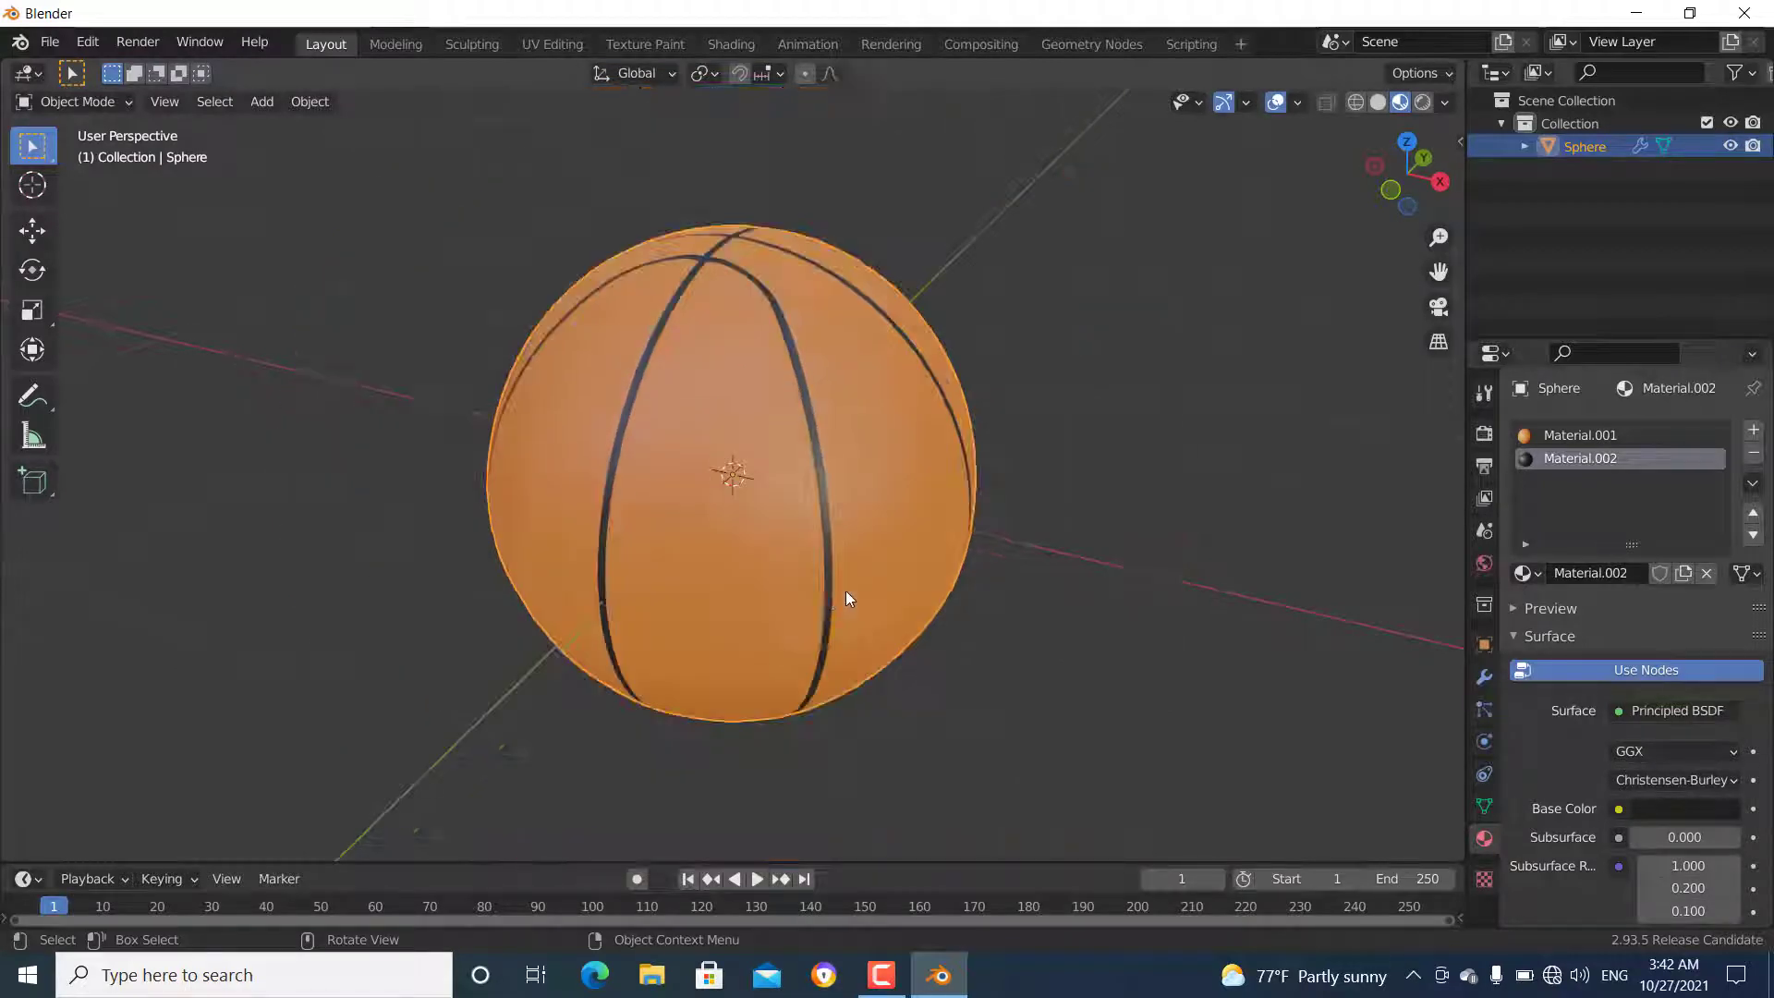
scroll(799, 614, up, 1)
click(1595, 435)
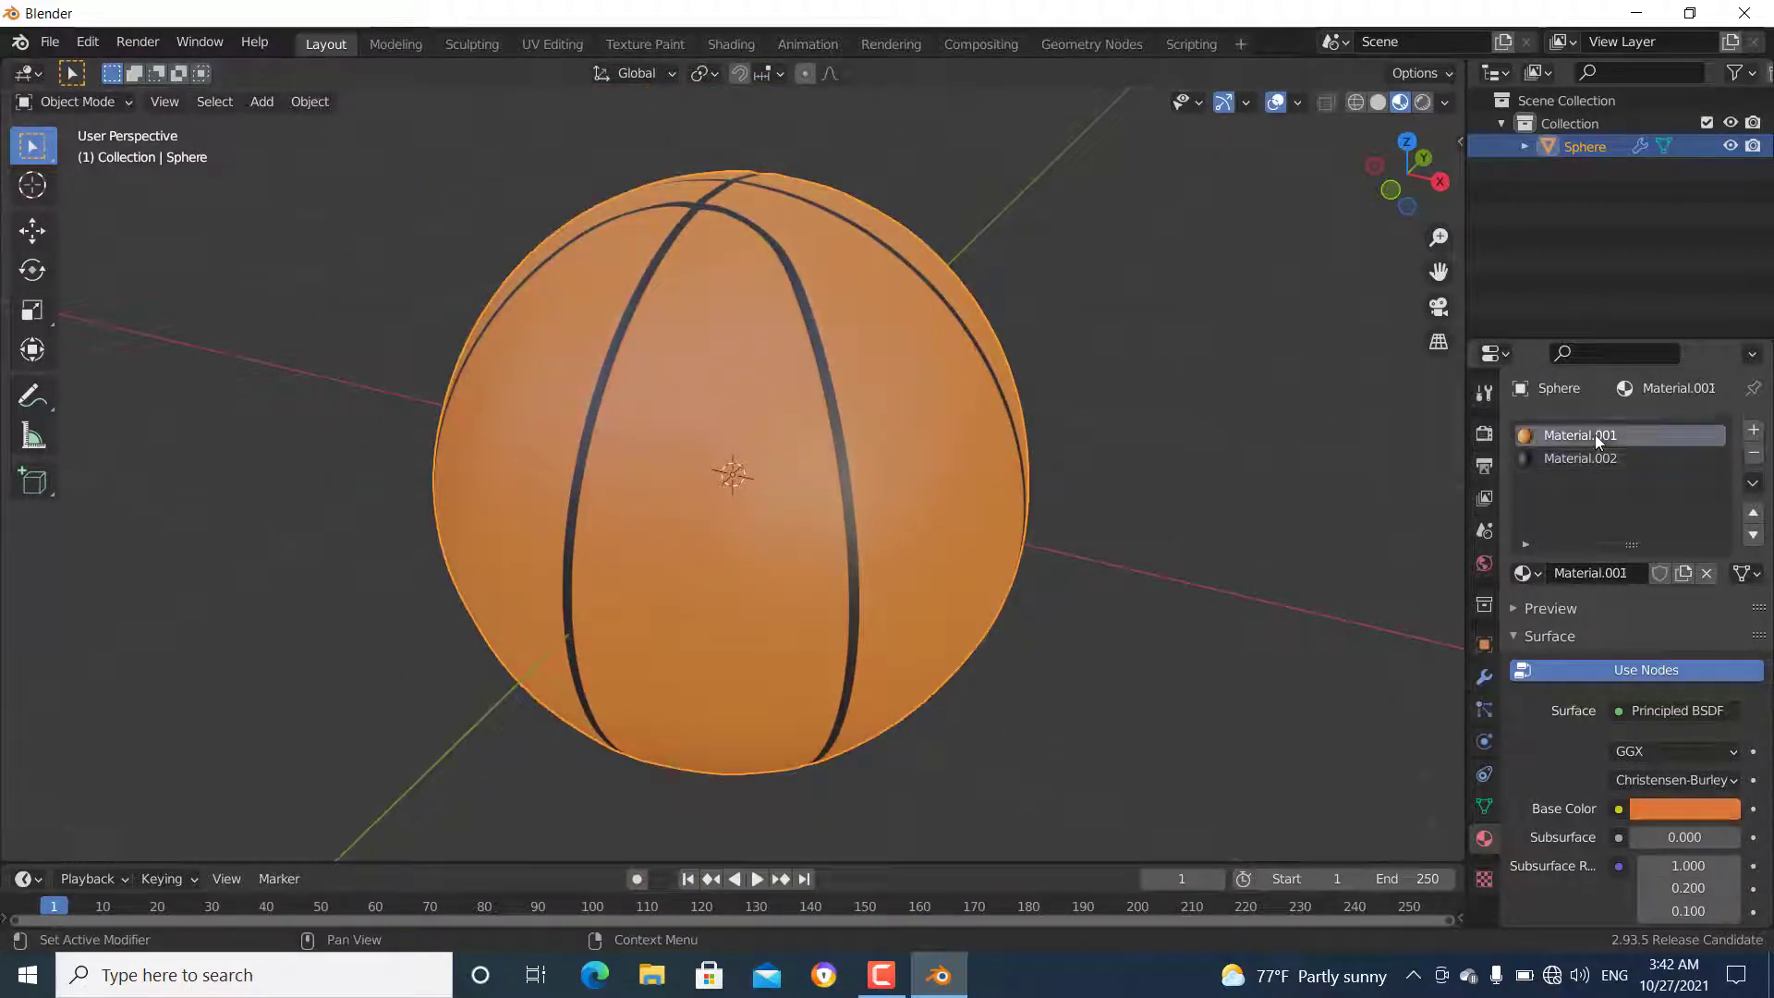
- Split the viewport vertically into two side-by-side areas
right_click(1465, 456)
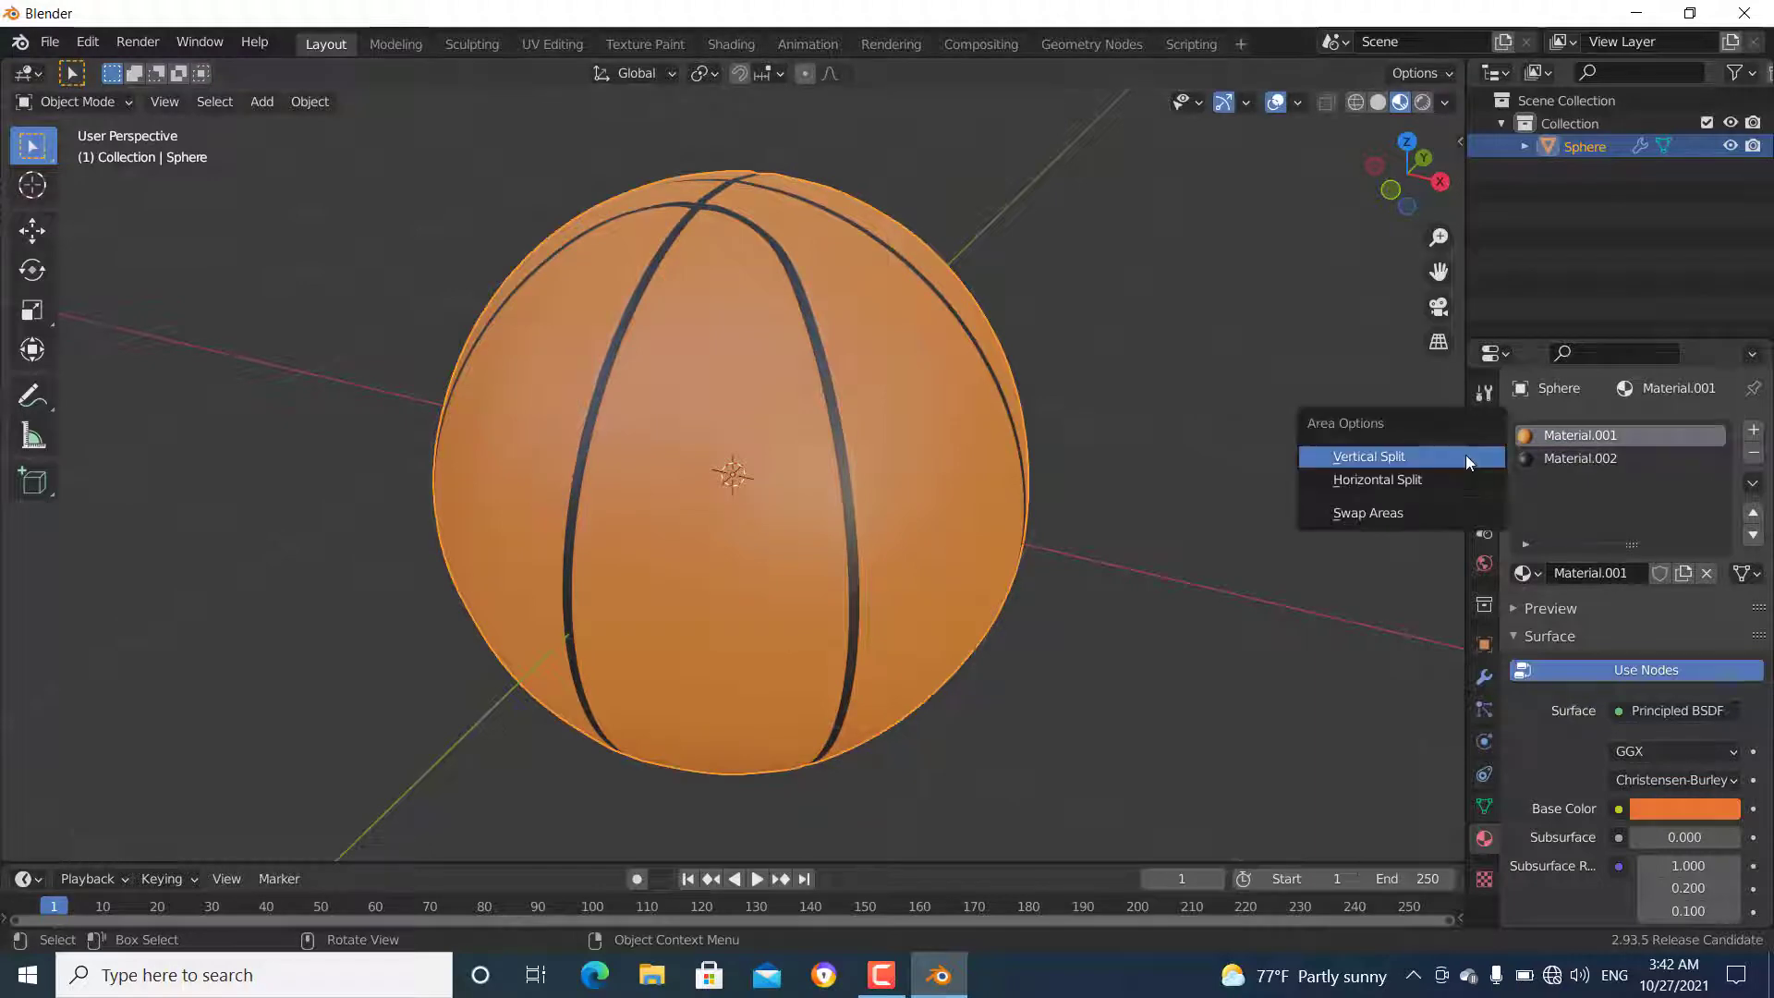
click(1444, 455)
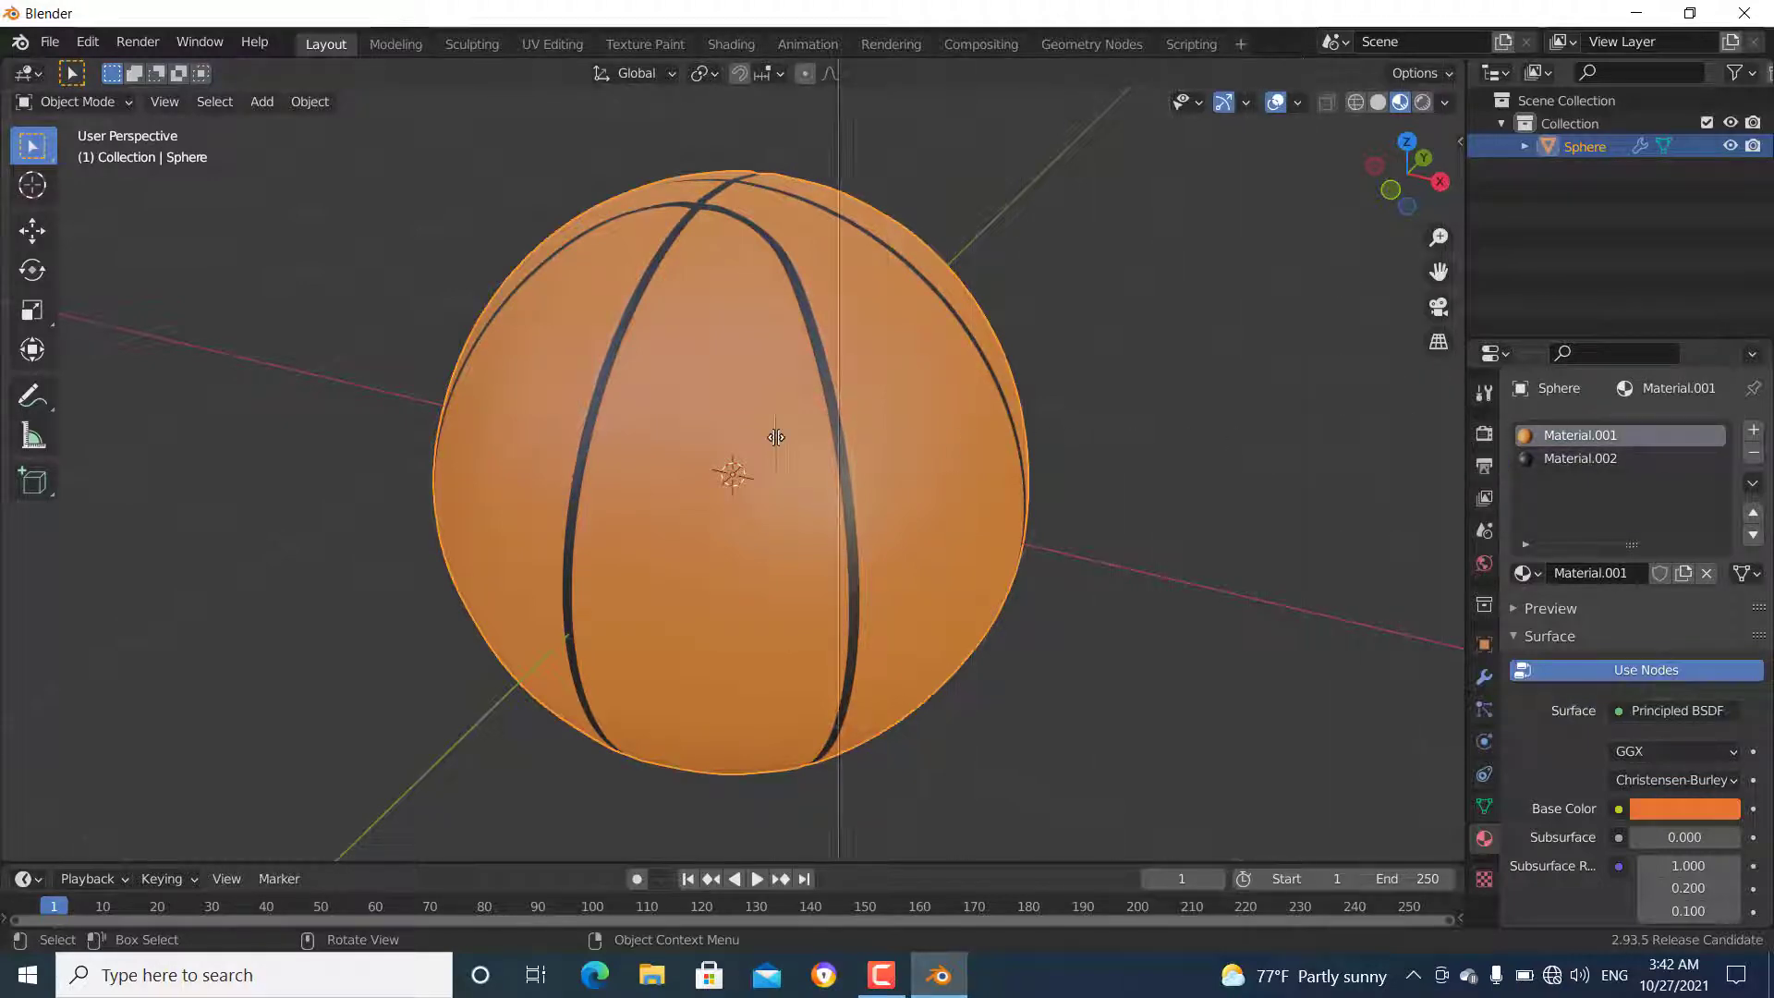
click(776, 416)
click(816, 74)
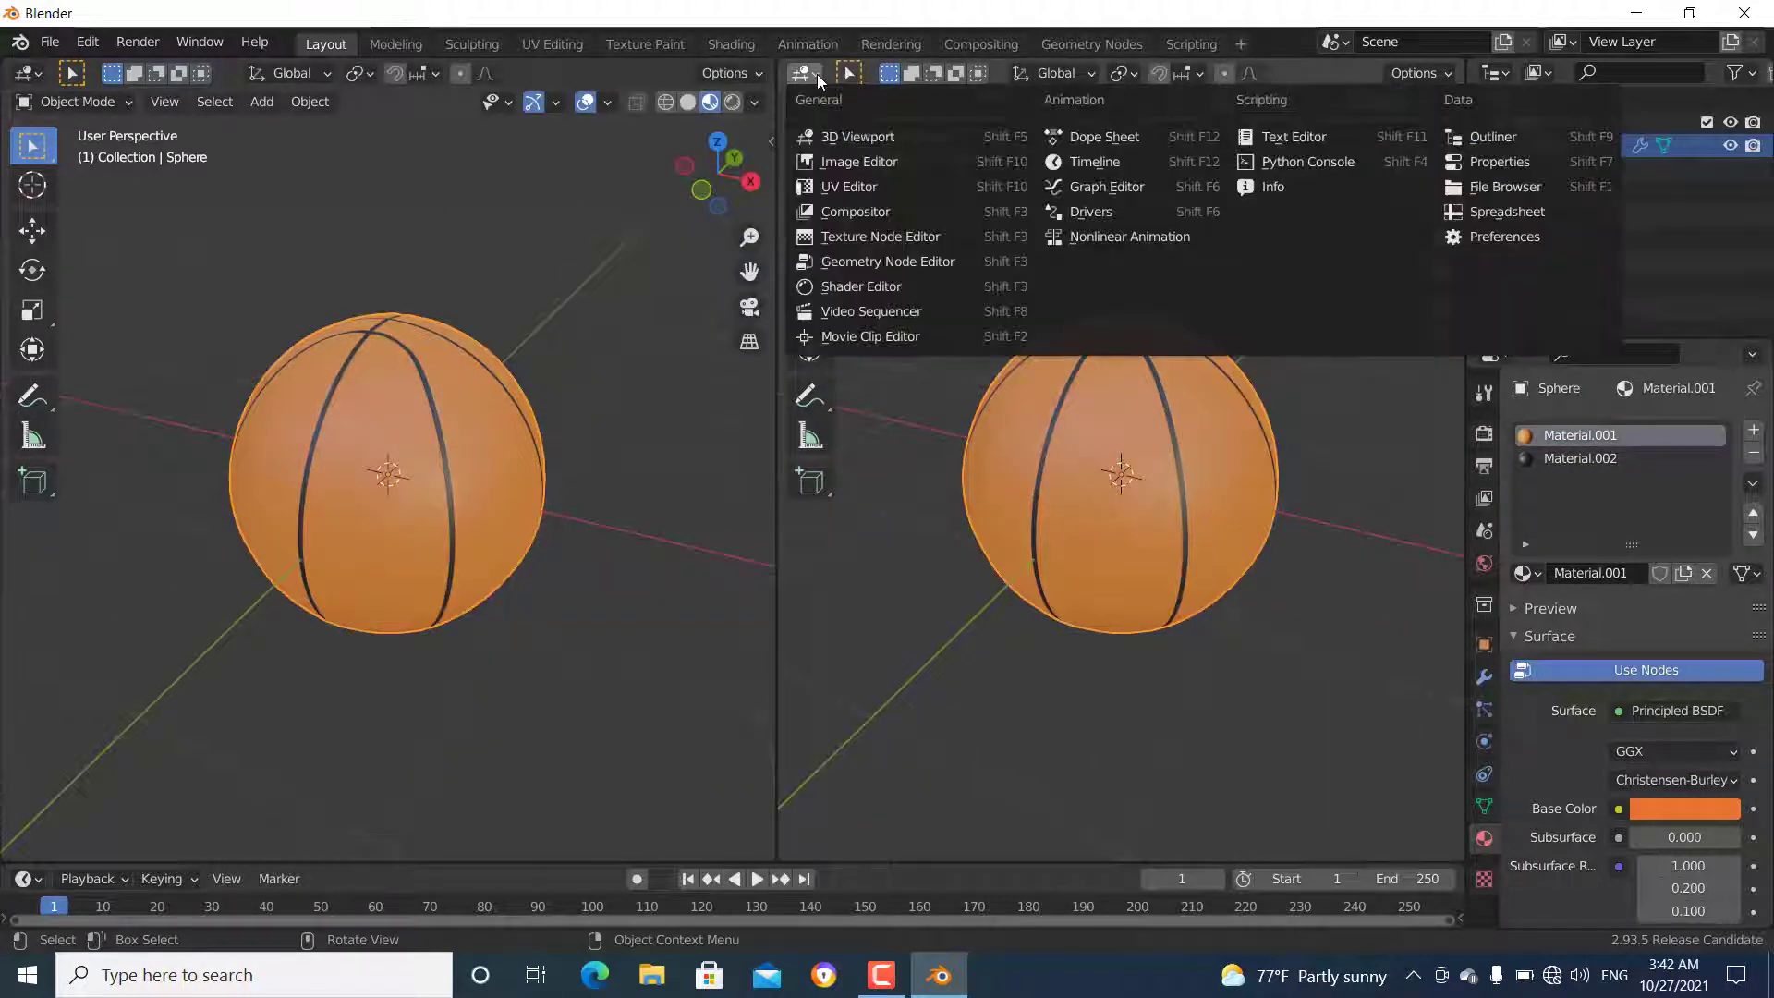
- Turn the right area into the Shader Editor and widen it around Material.001's nodes
click(857, 286)
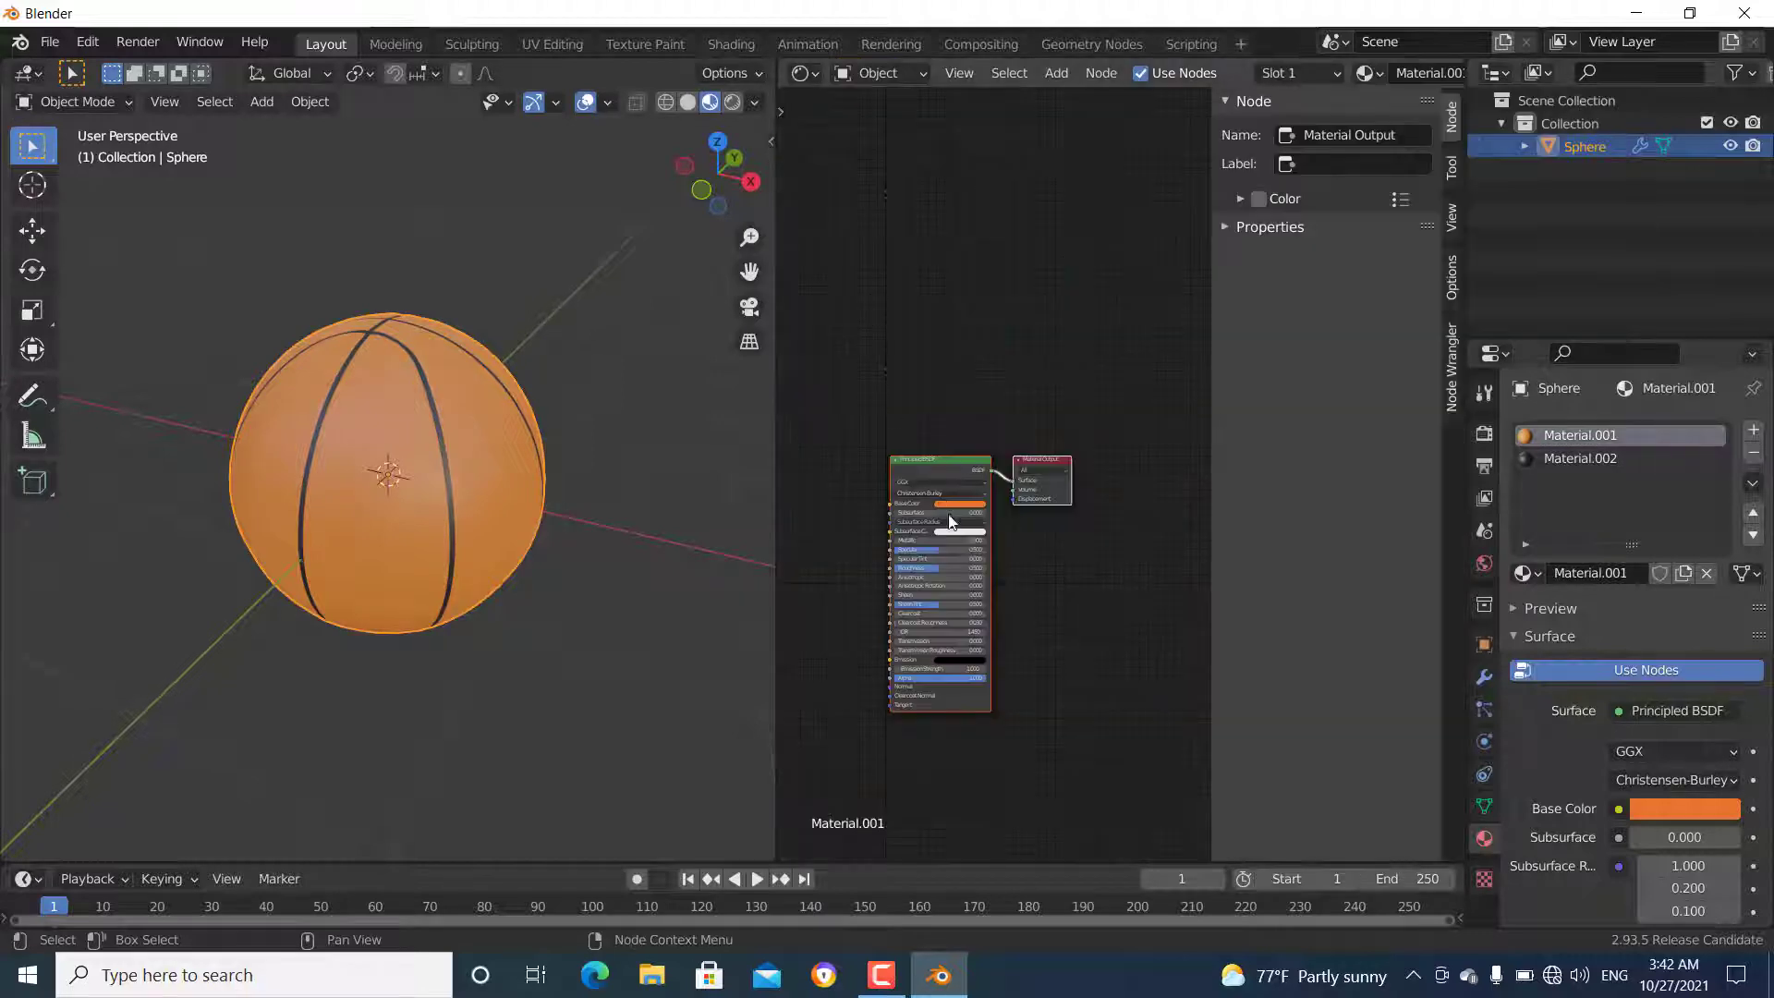
scroll(996, 572, up, 2)
middle_drag(1022, 599, 1081, 534)
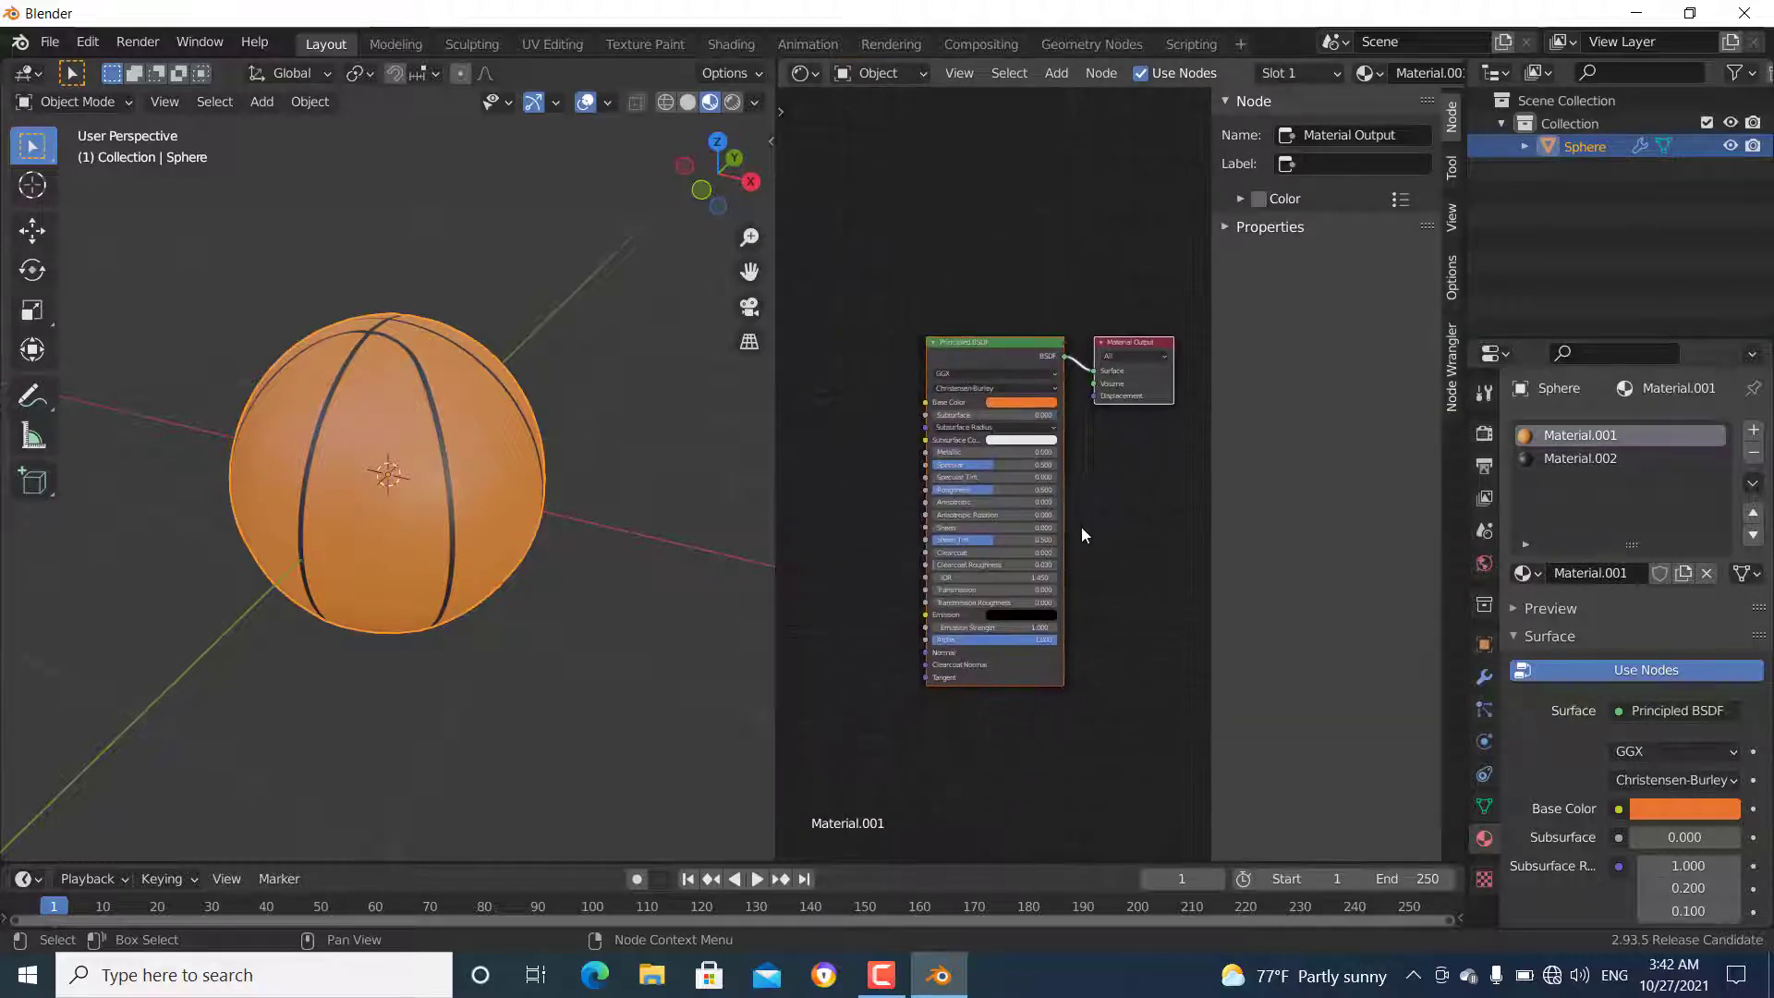
drag(776, 449, 666, 444)
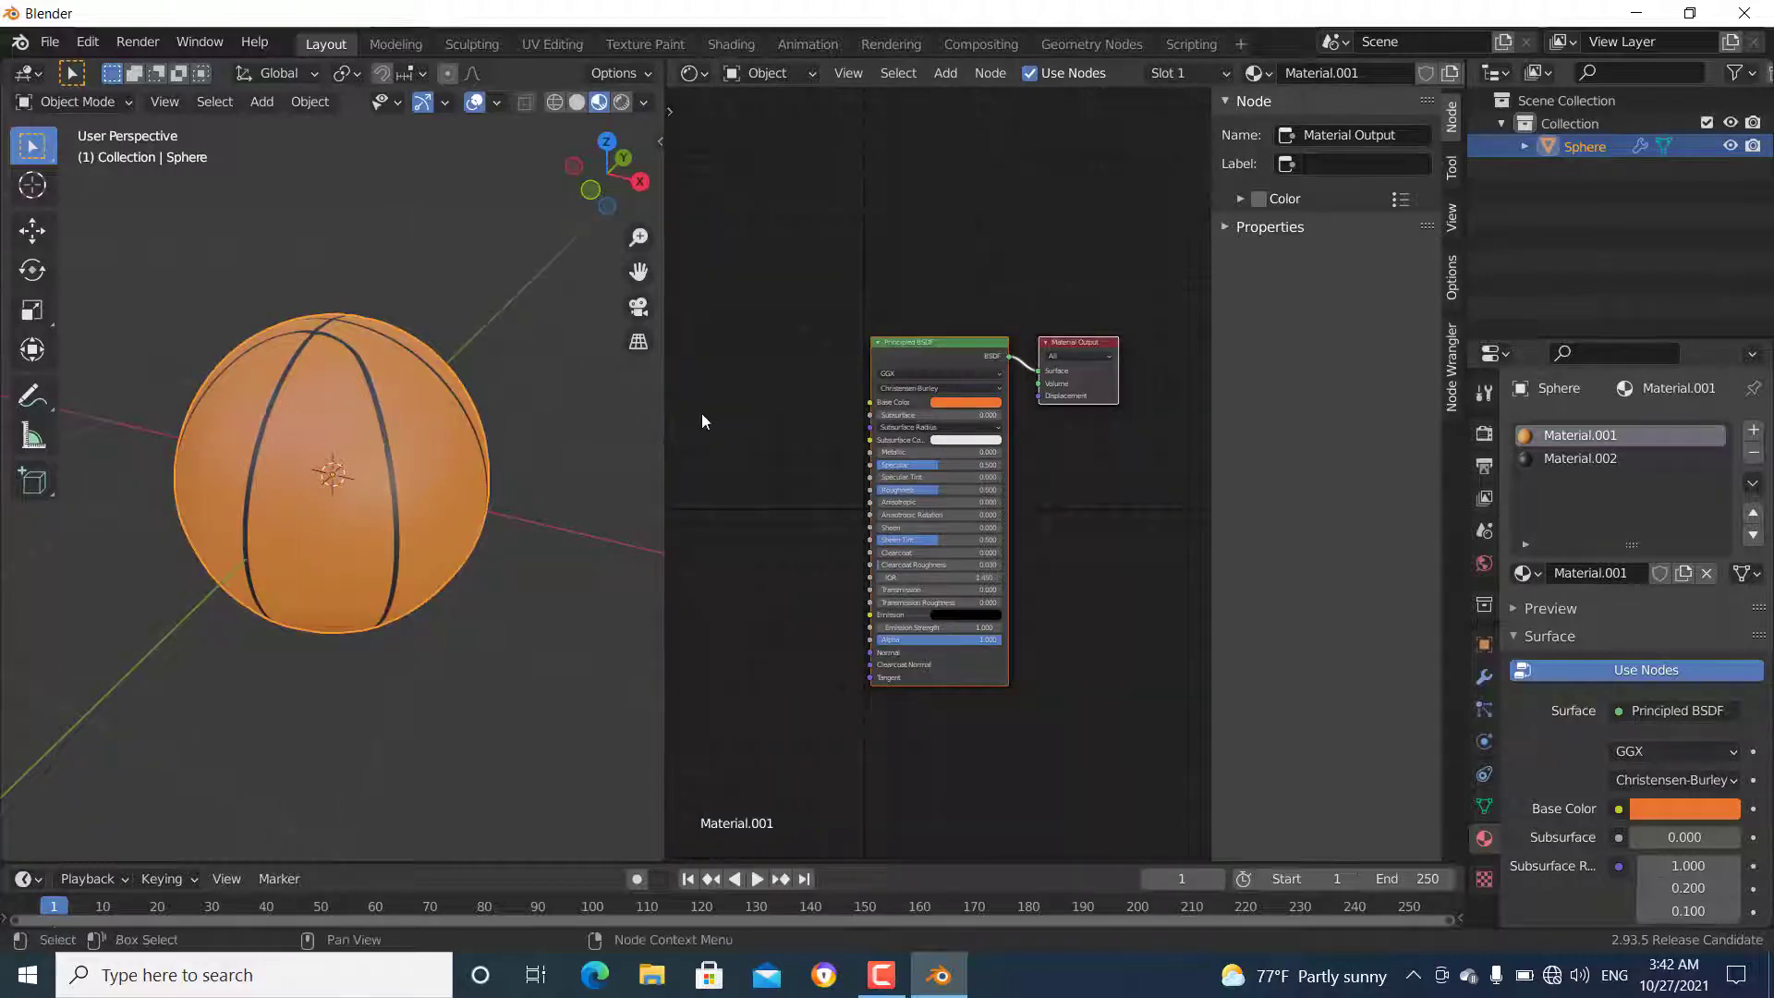
scroll(1113, 535, up, 1)
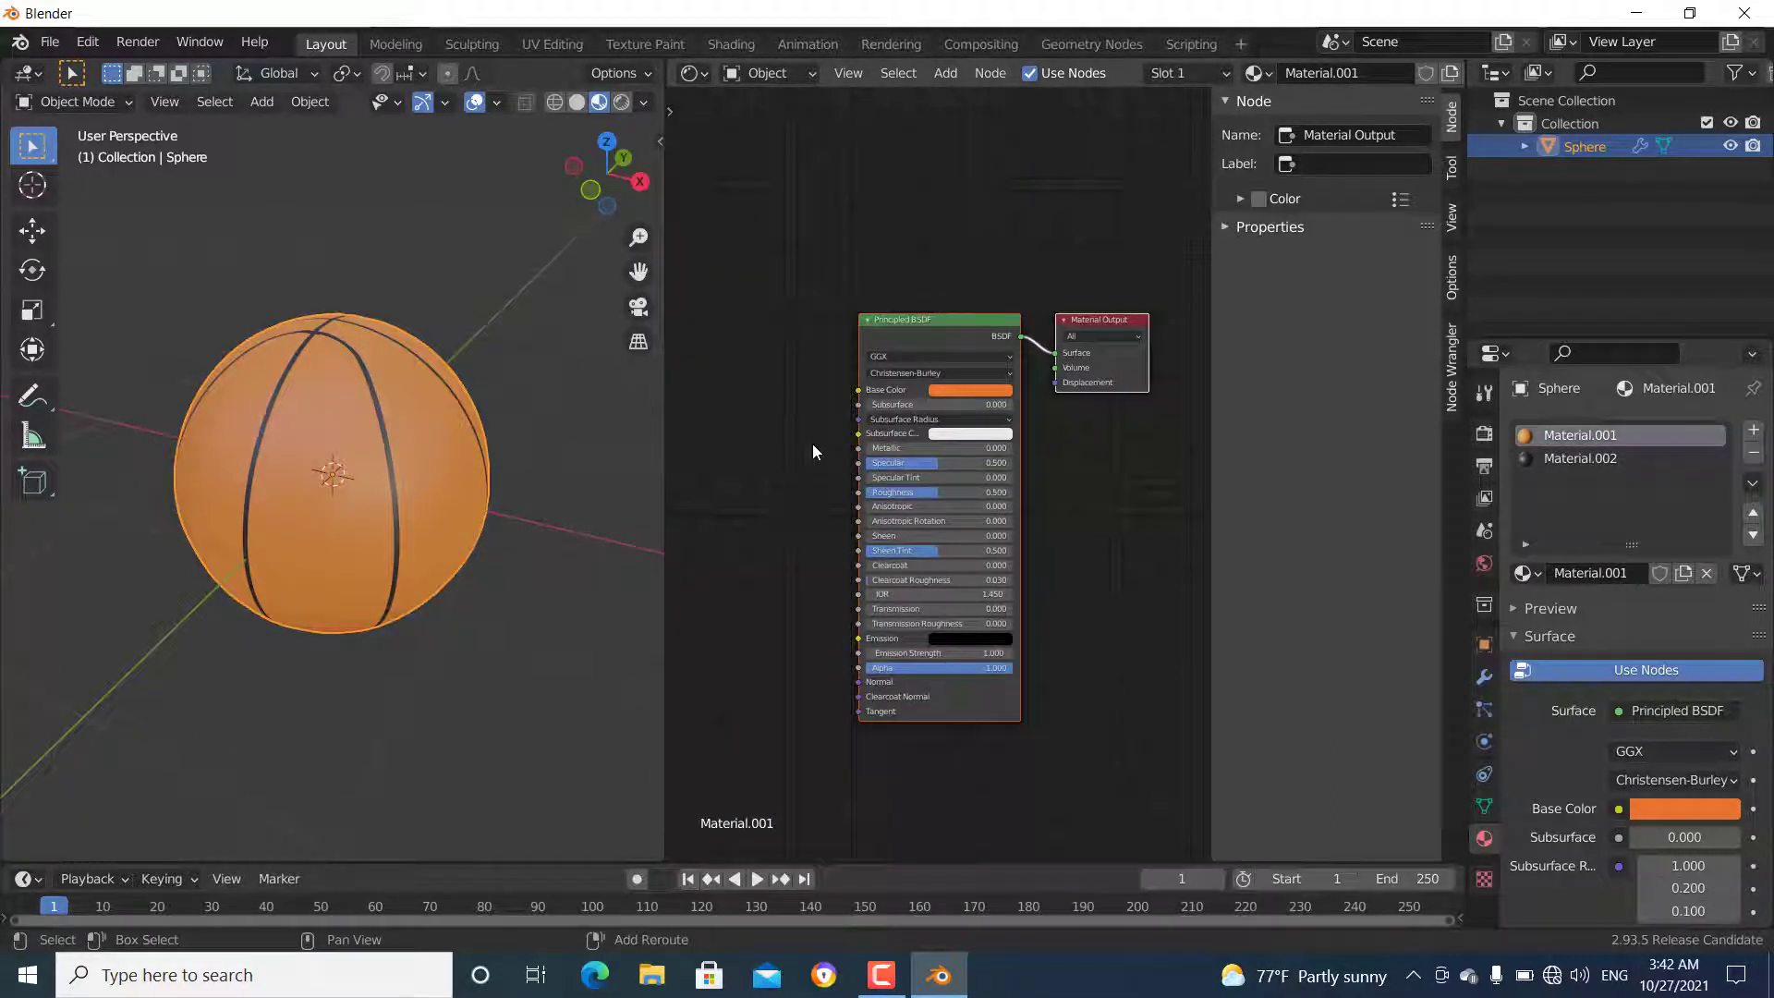
- Add a Voronoi Texture node to the left of Principled BSDF
key(shift+a)
mouse_move(728, 553)
click(928, 503)
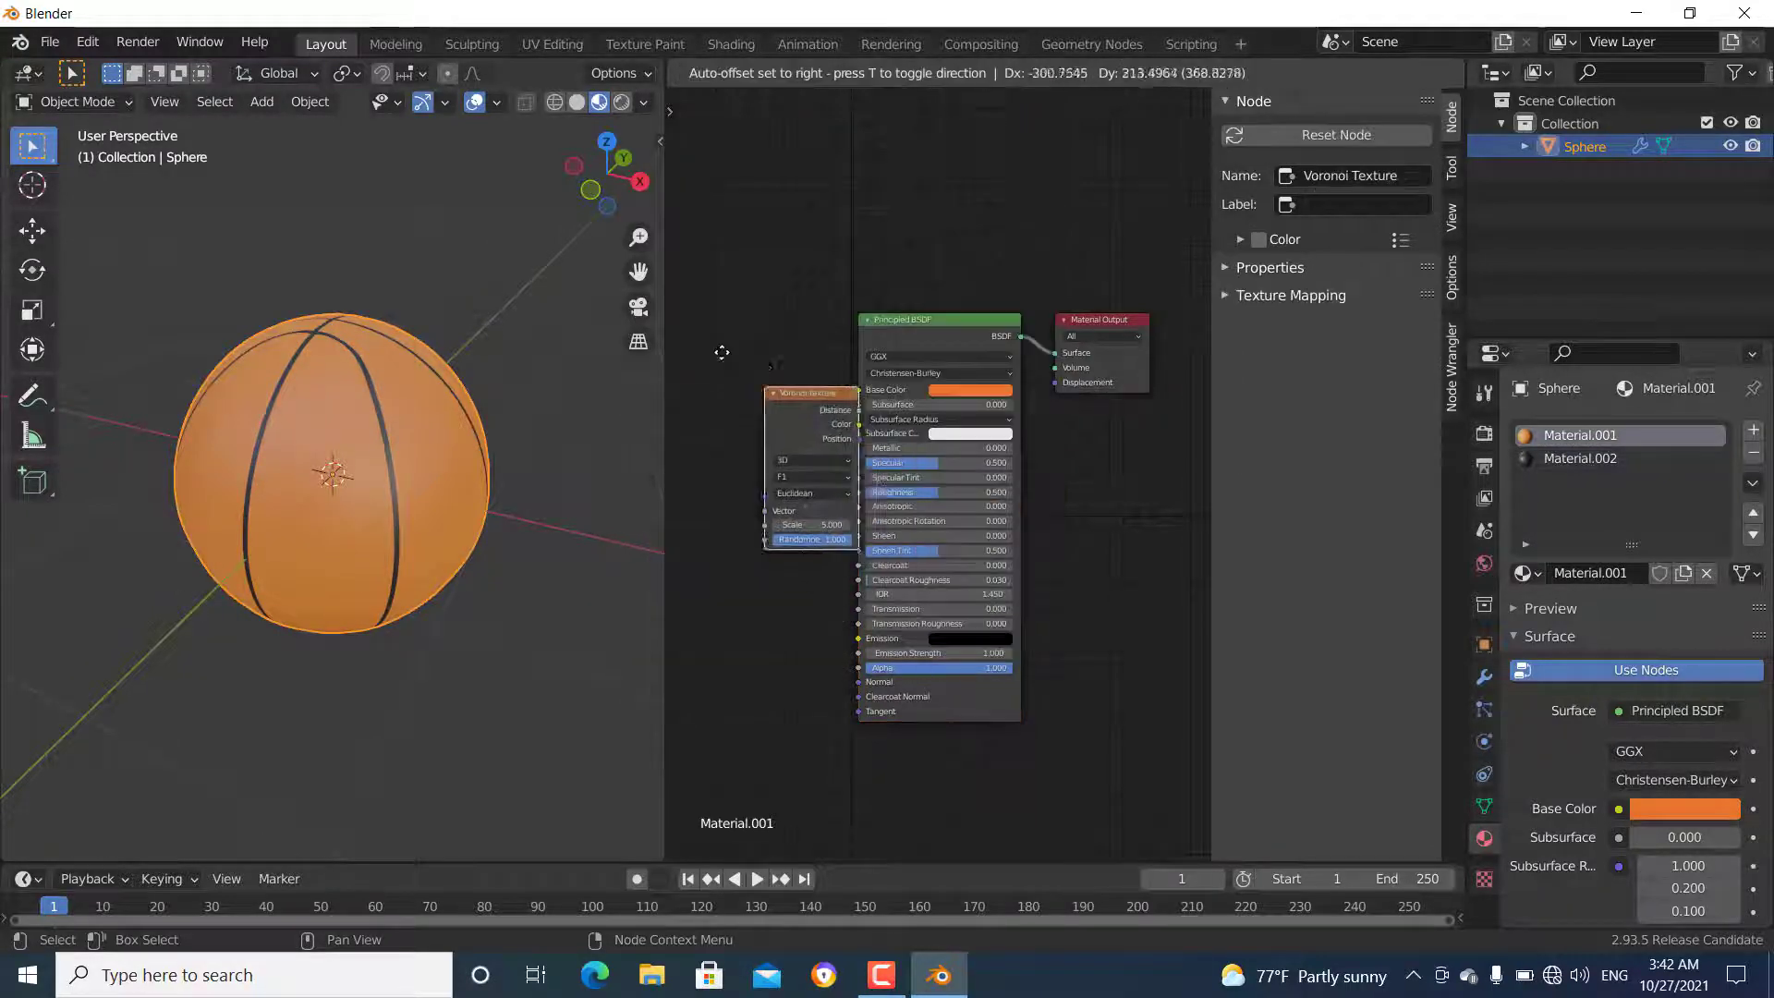
click(676, 294)
drag(941, 334, 956, 335)
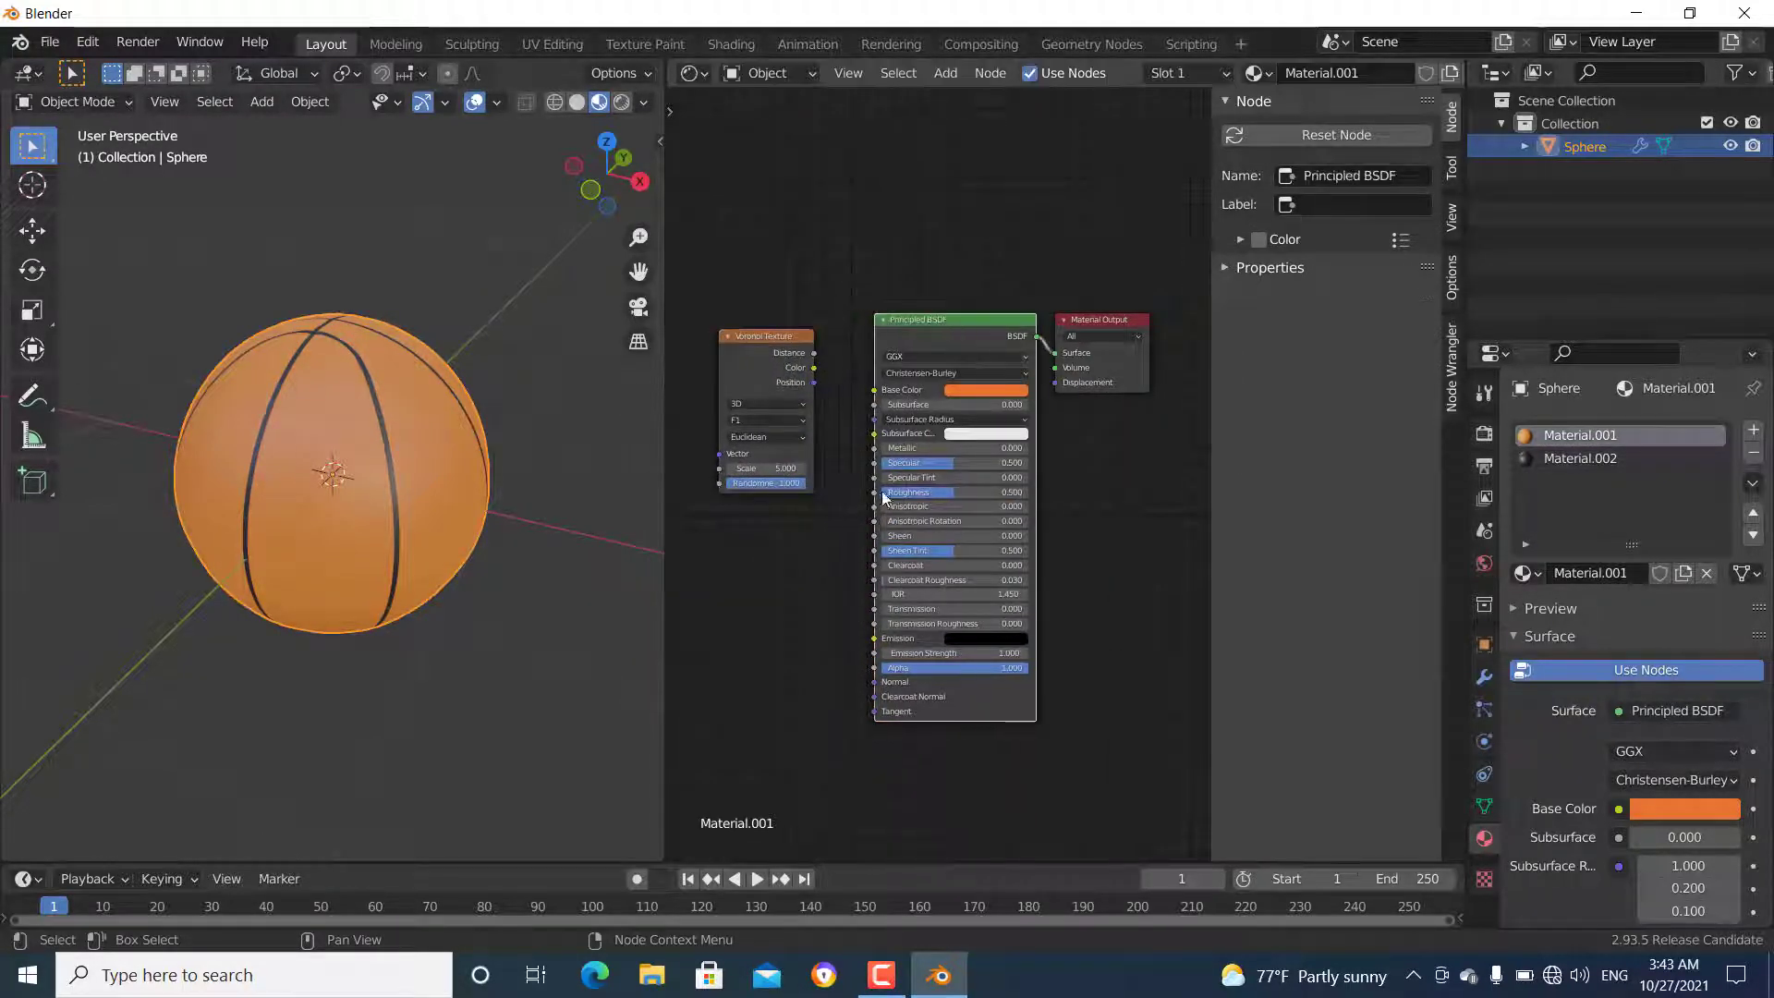
- Add a ColorRamp node below the Voronoi node and space the nodes out
key(shift+a)
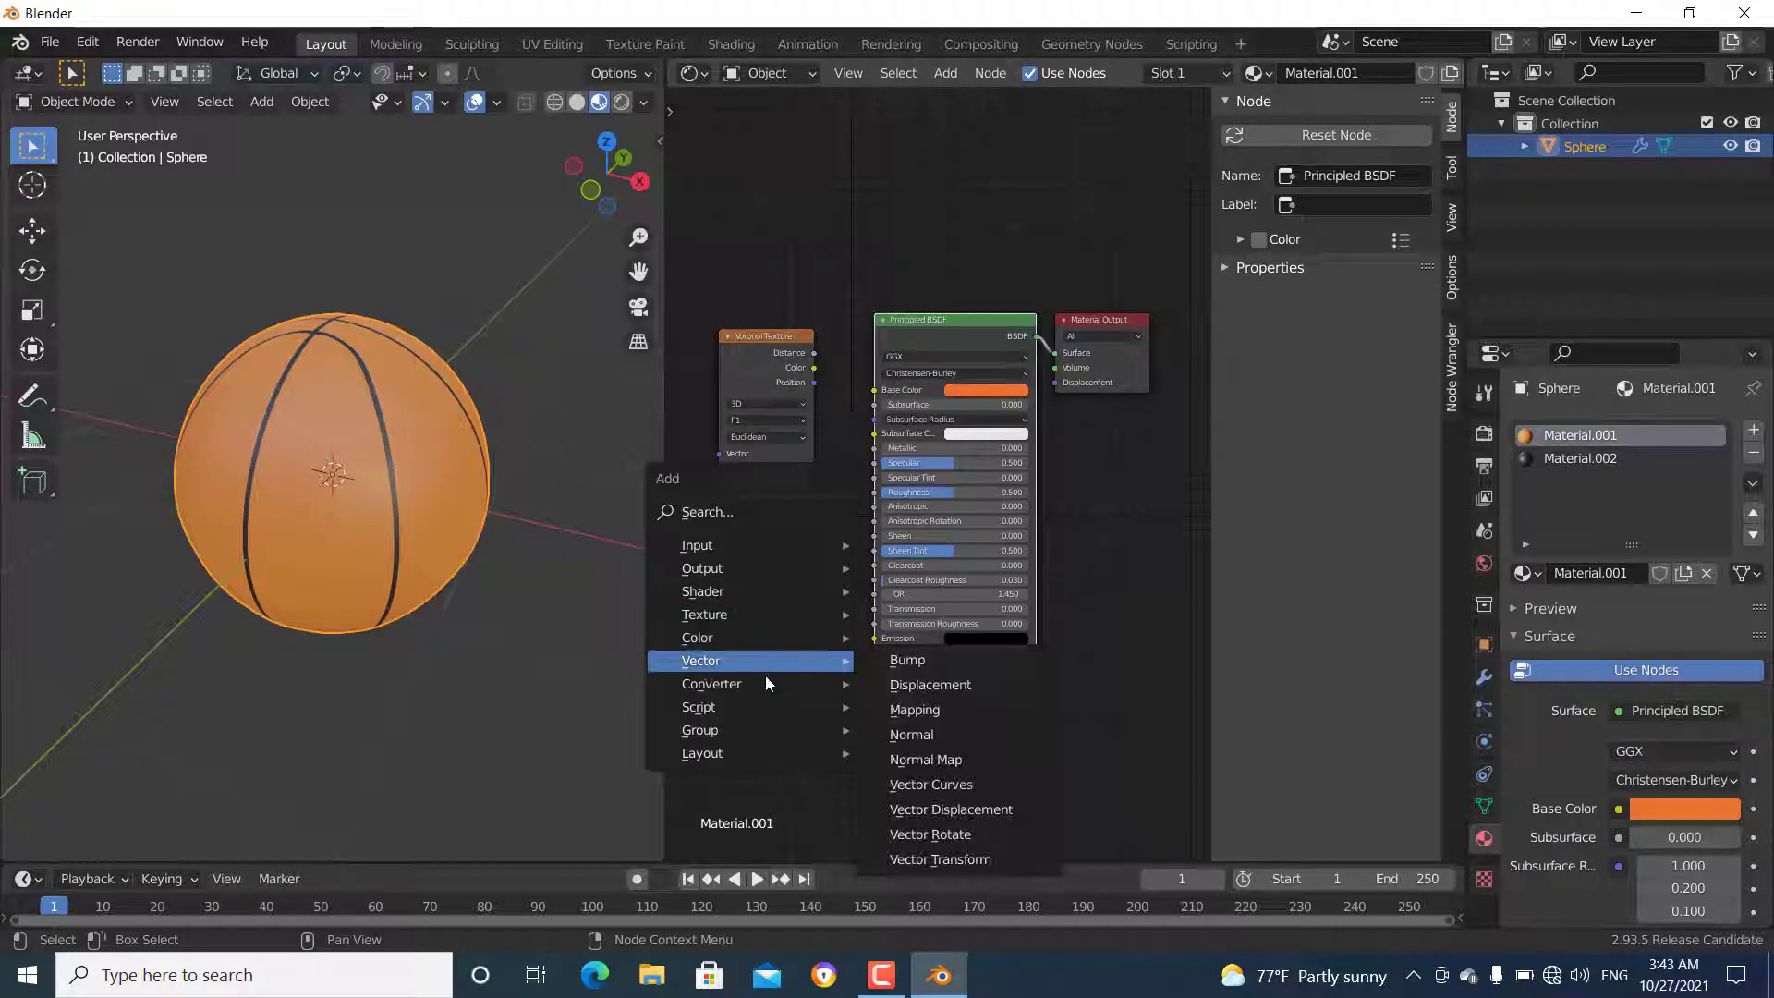
mouse_move(793, 684)
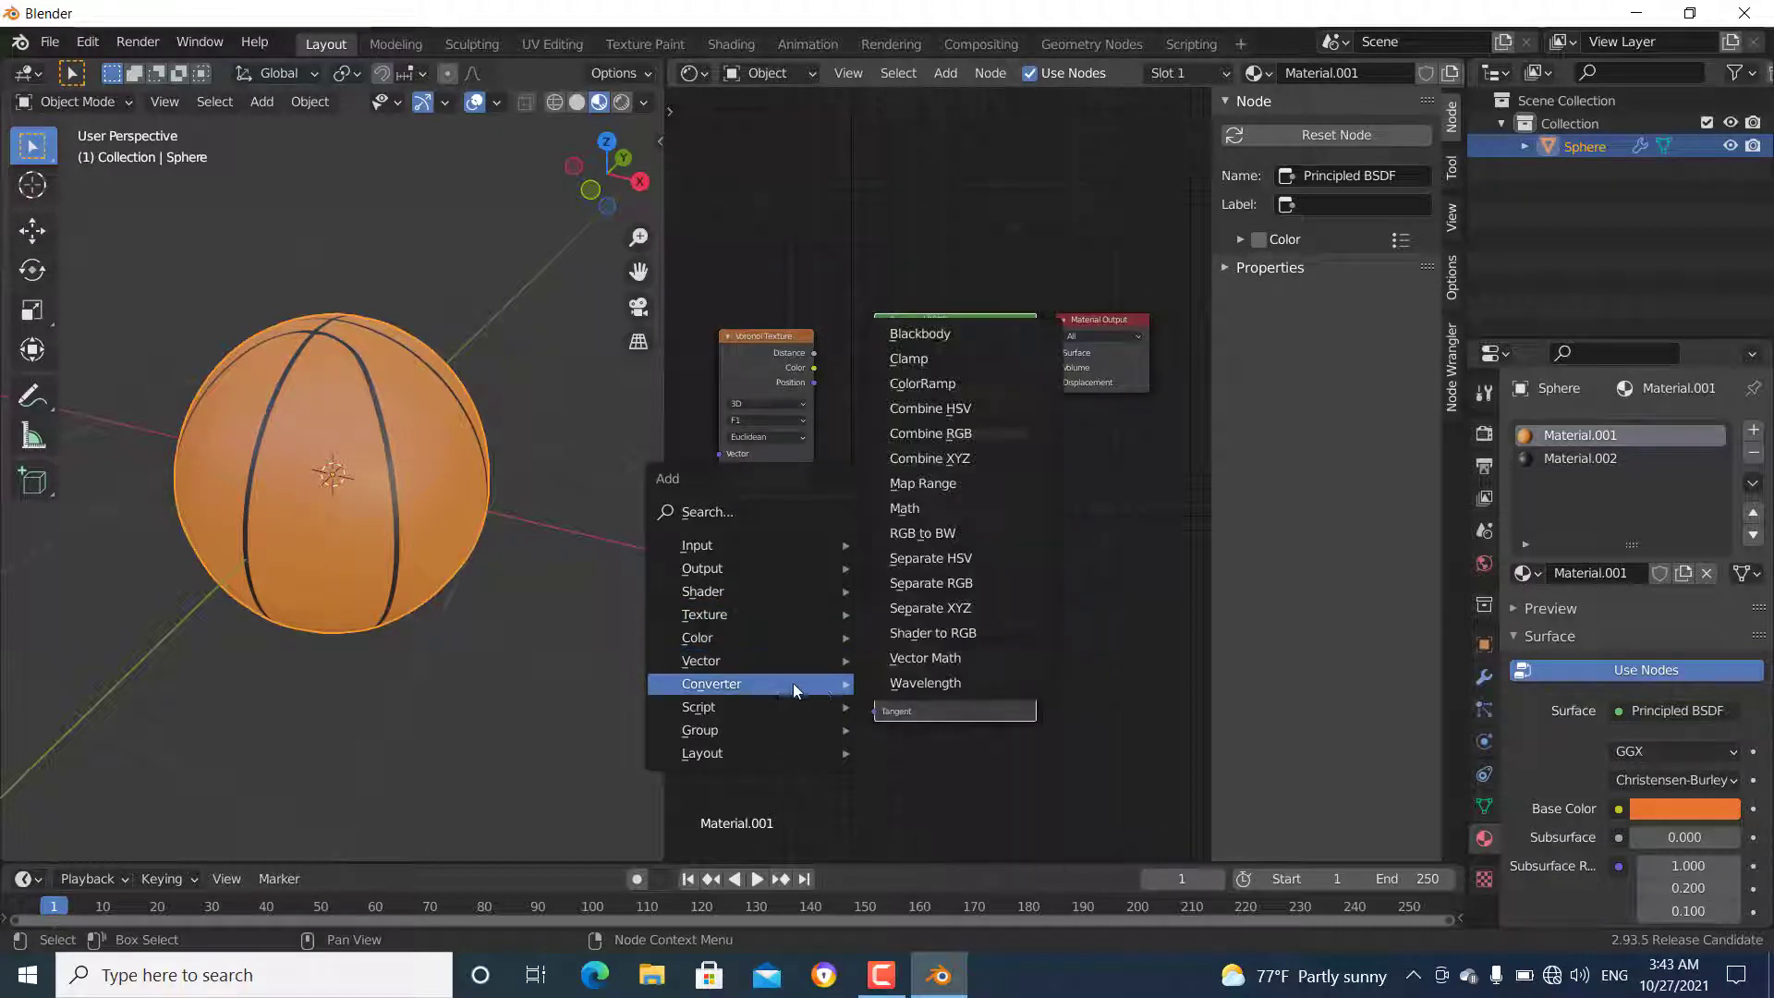
click(923, 383)
click(792, 609)
click(1105, 320)
drag(1105, 318, 1158, 315)
drag(954, 324, 986, 324)
drag(740, 351, 732, 344)
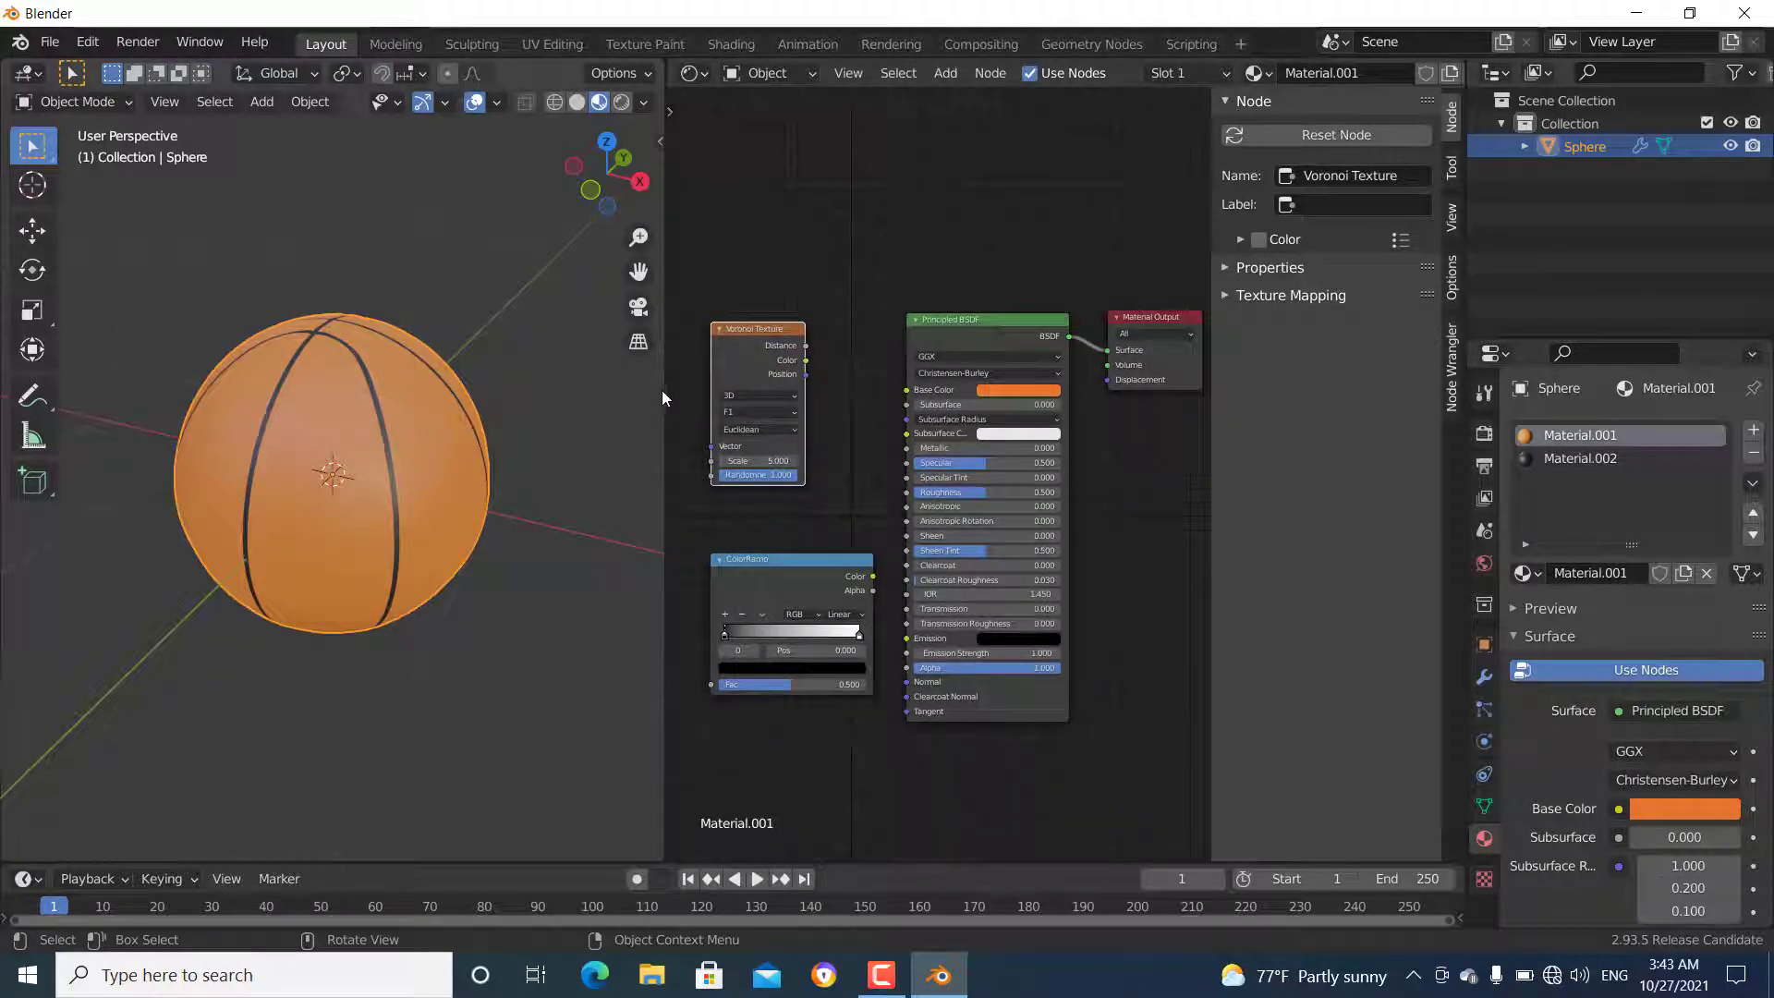
- Rearrange the Voronoi and ColorRamp nodes and add a Bump node below the ColorRamp
drag(665, 397, 490, 398)
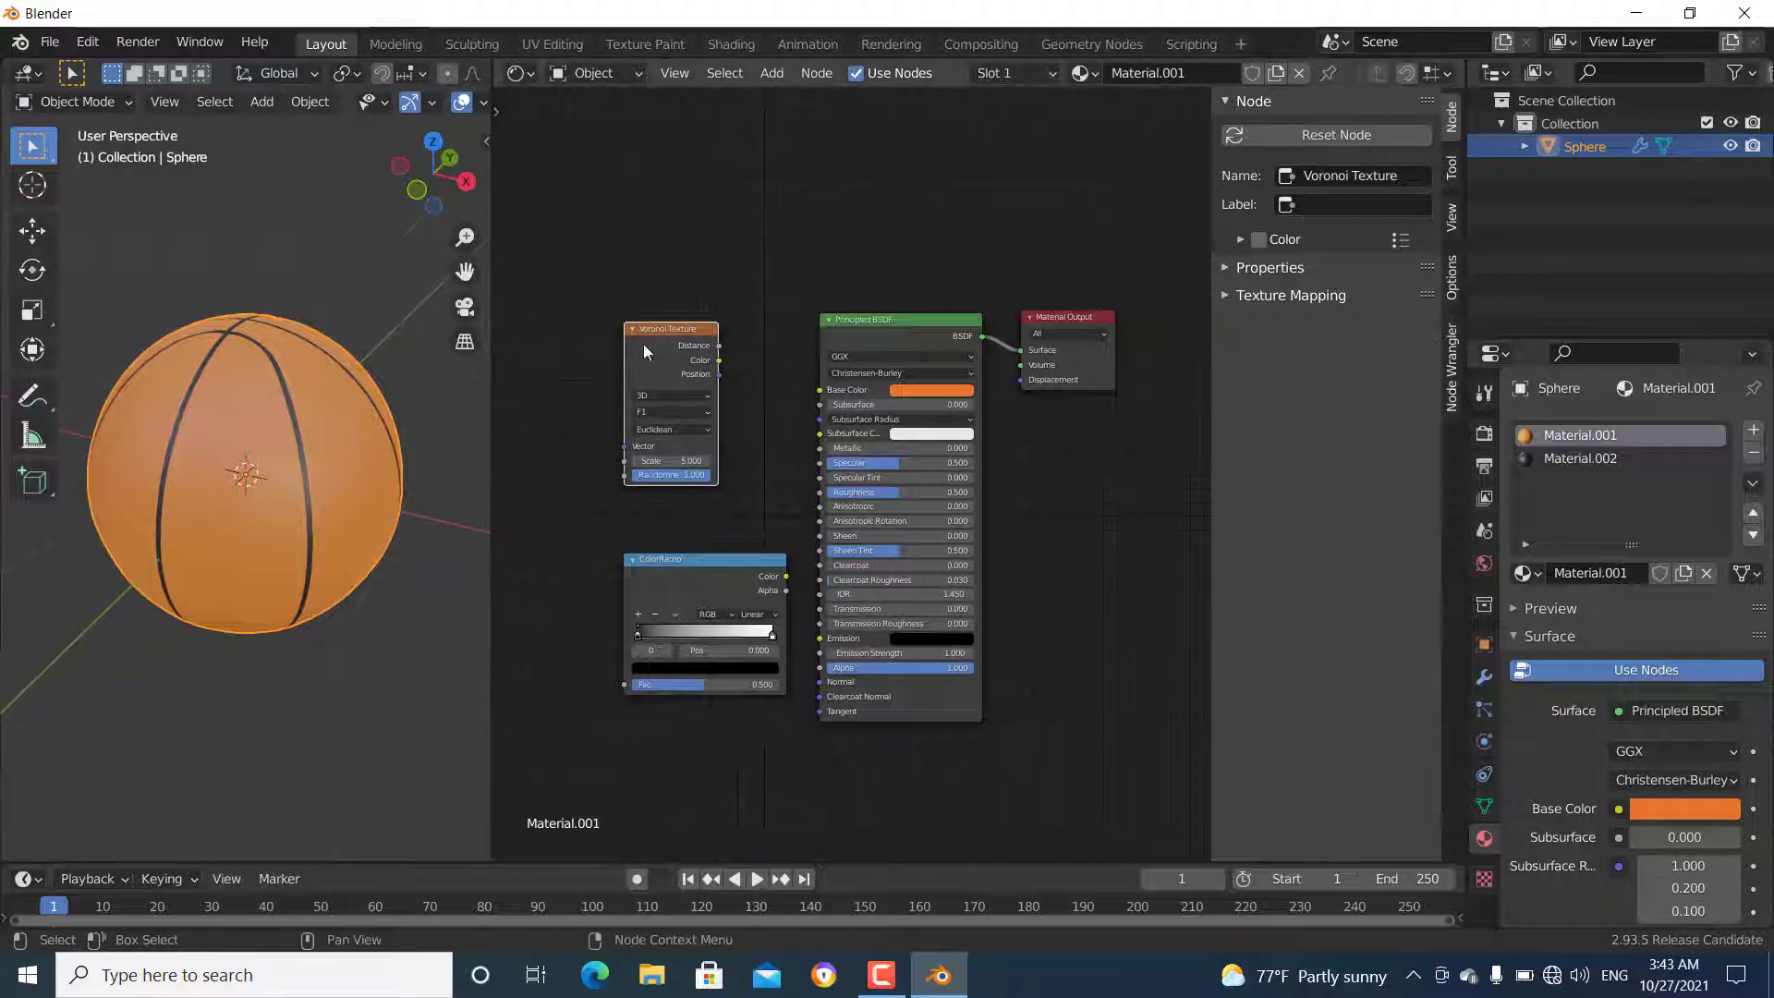
drag(610, 351, 499, 373)
drag(693, 618, 698, 445)
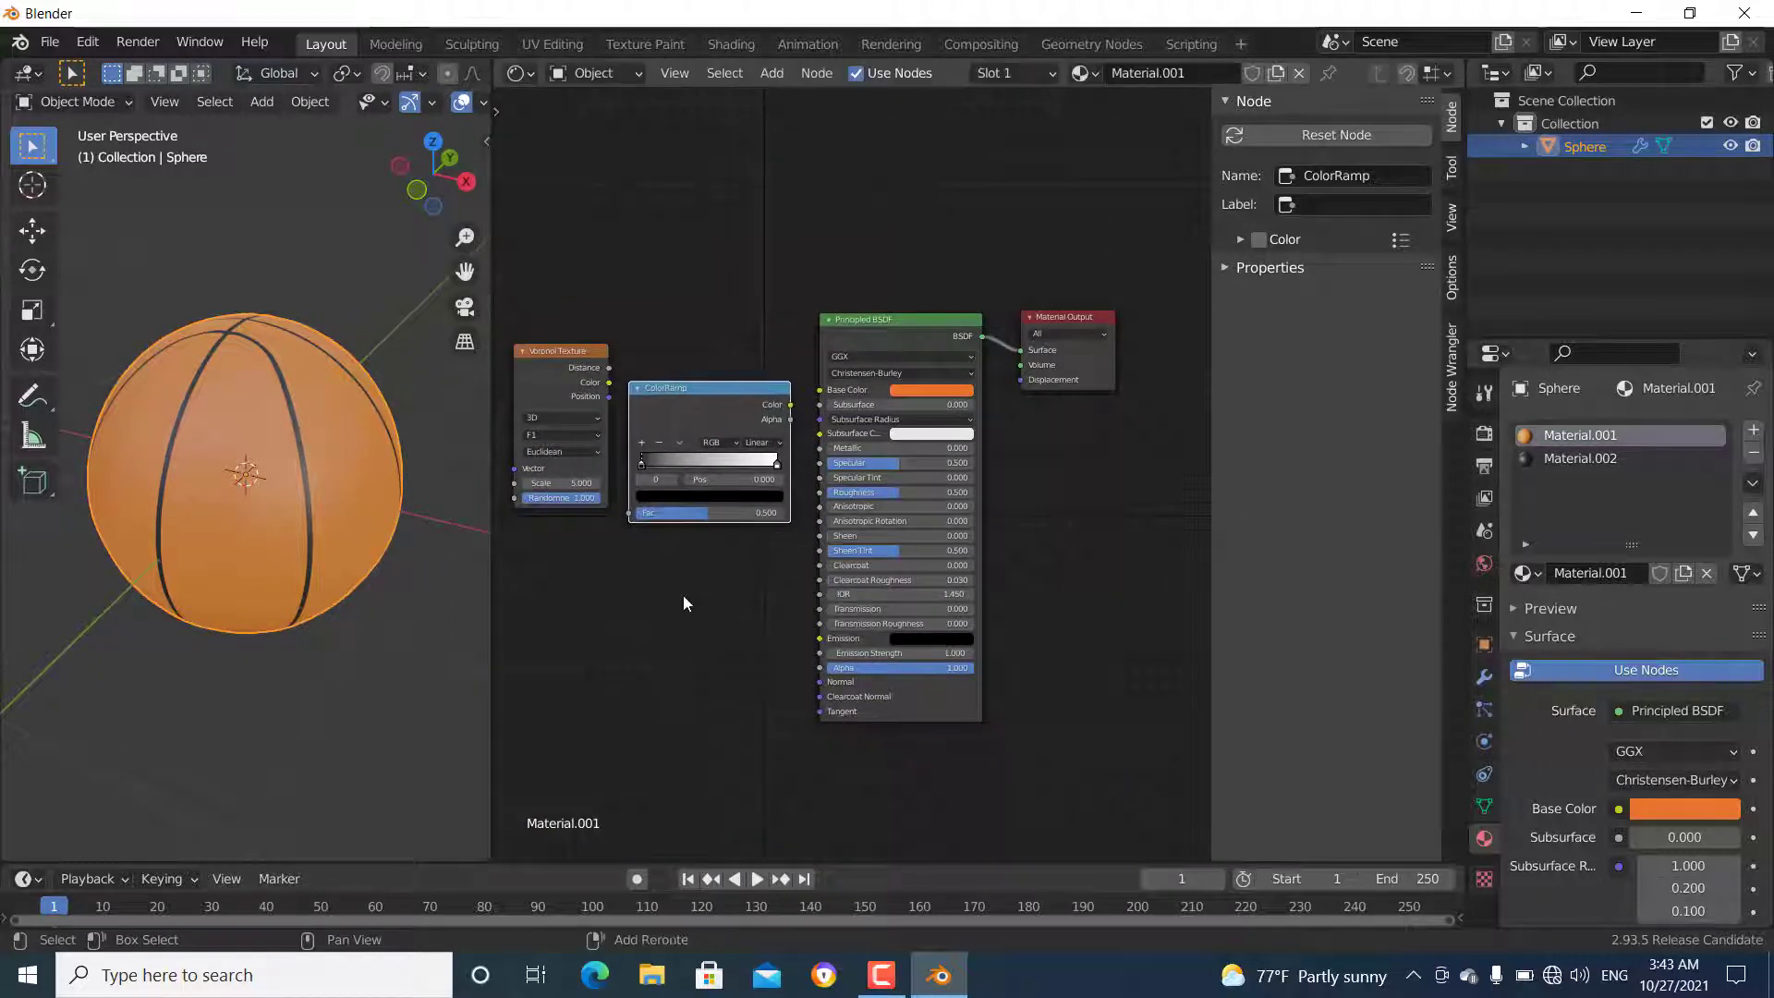
key(shift+a)
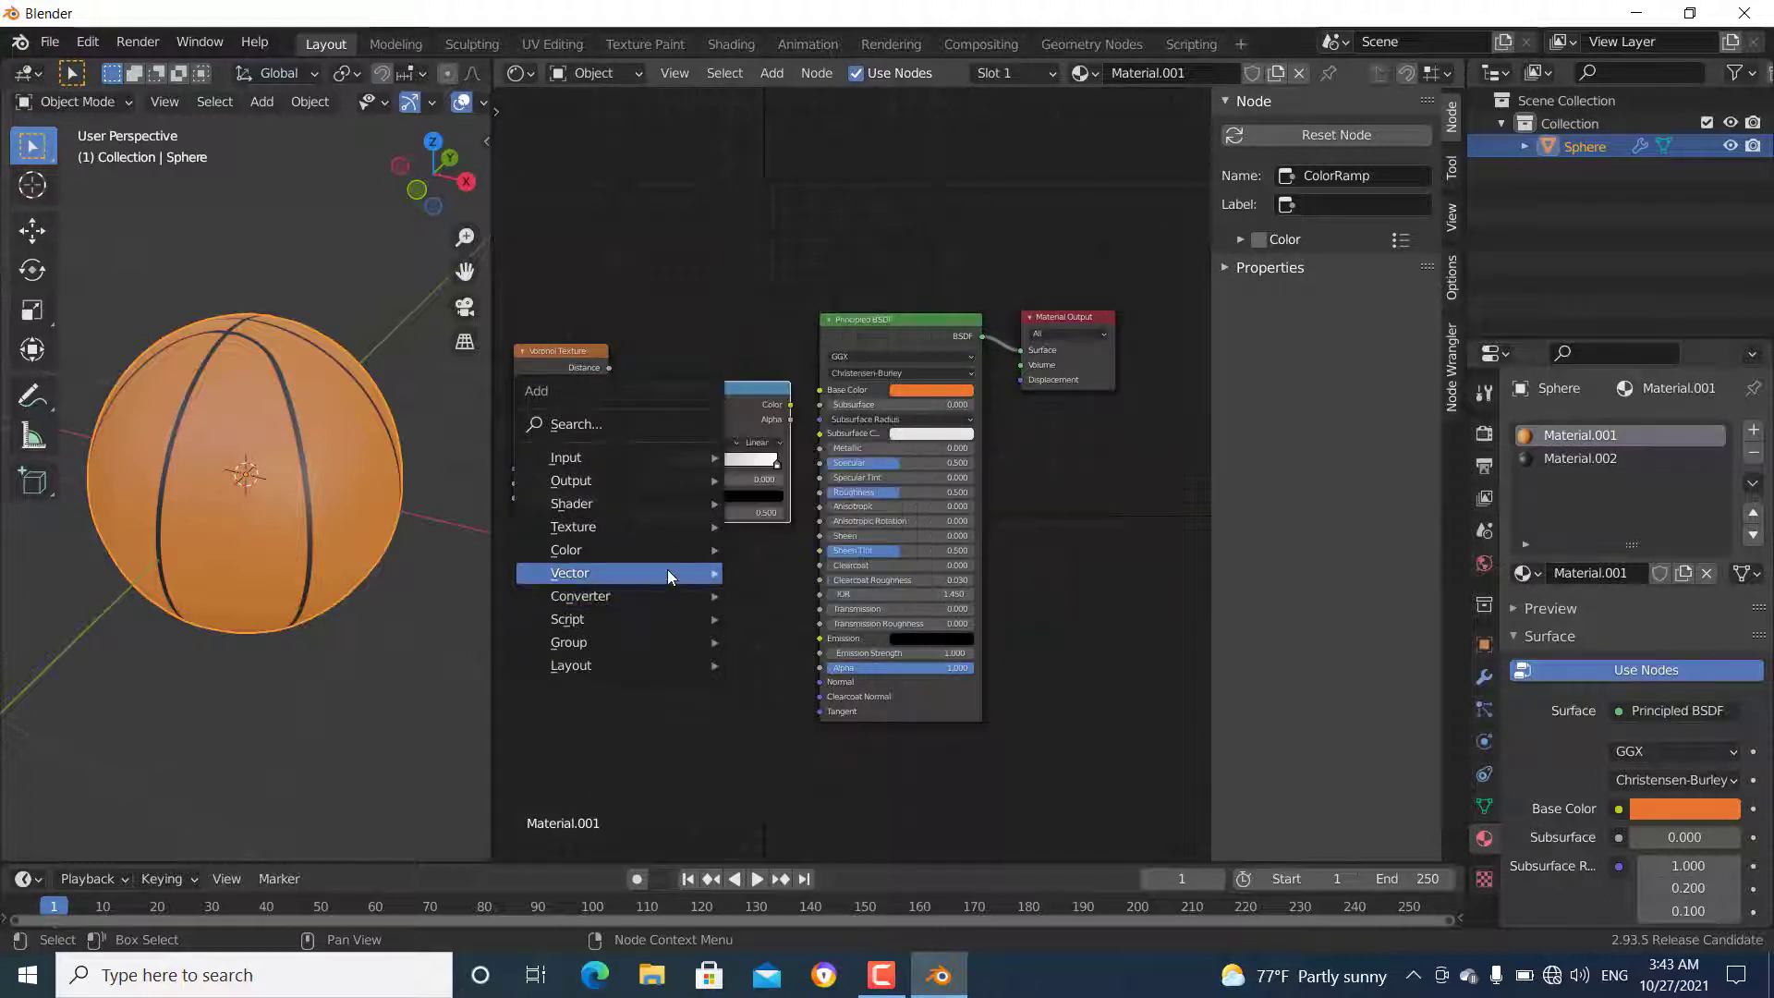
mouse_move(667, 572)
click(759, 572)
click(689, 564)
- Link Voronoi Distance to ColorRamp Fac and Color to Bump Height, then preview Voronoi
drag(608, 368, 630, 512)
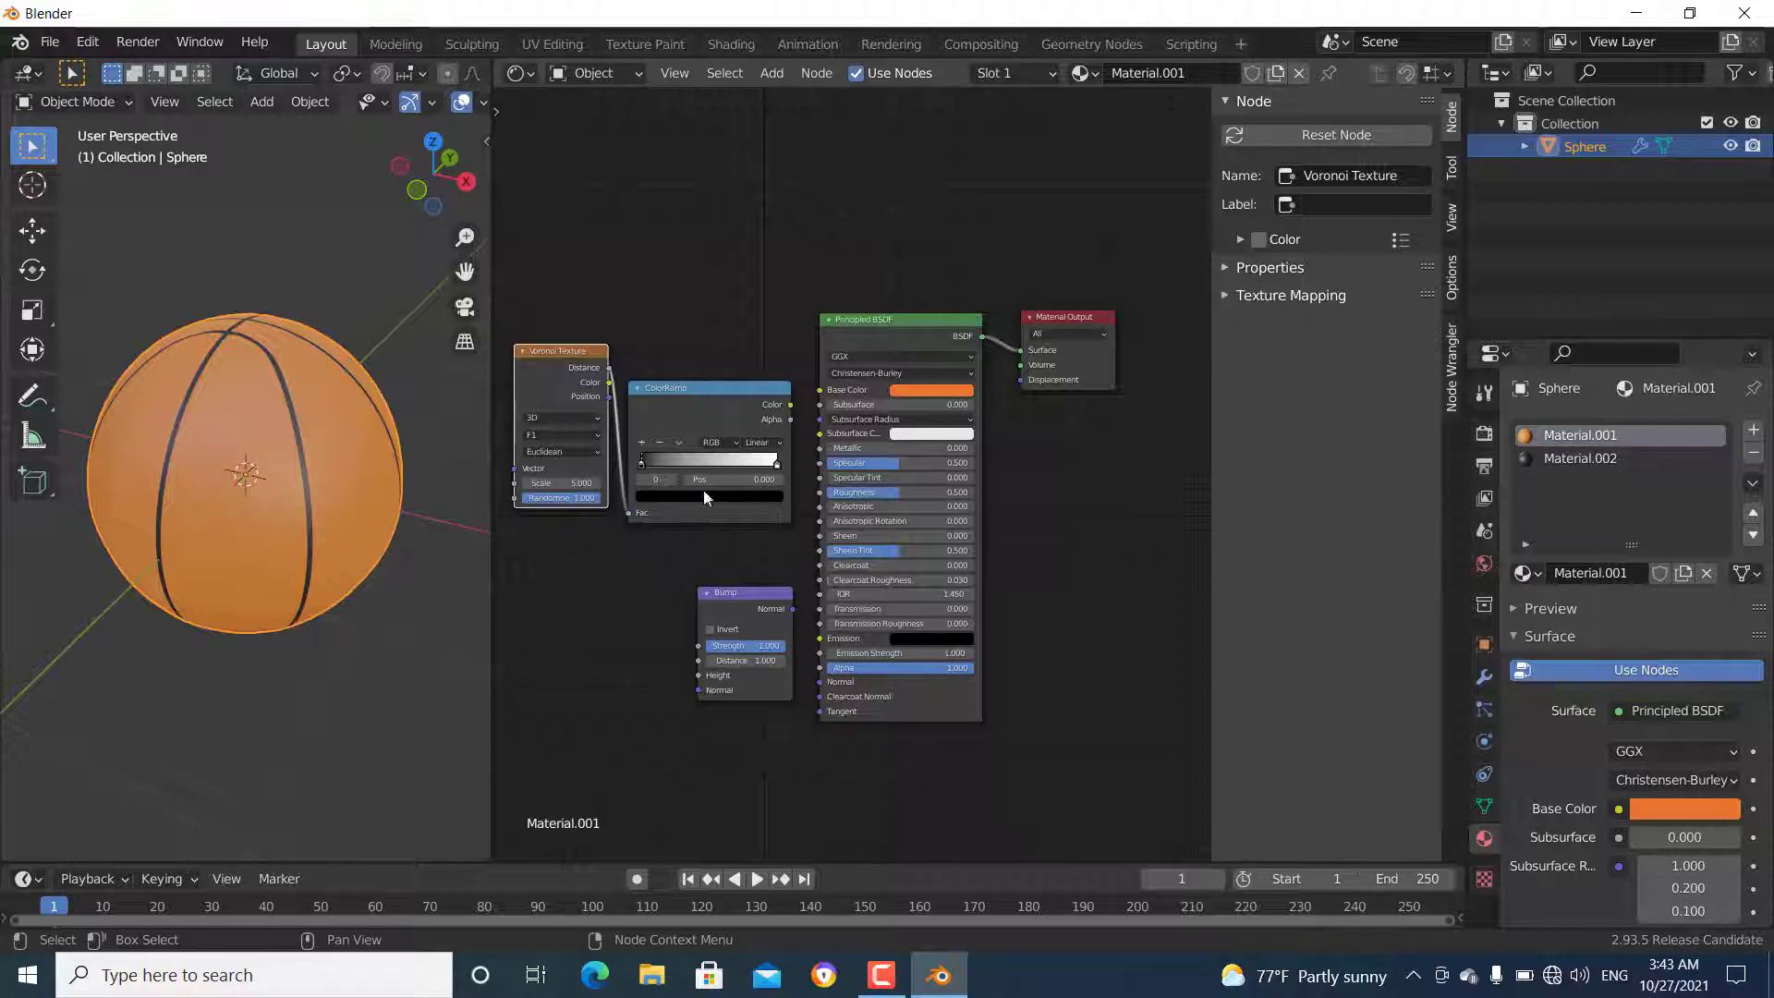
drag(791, 404, 708, 677)
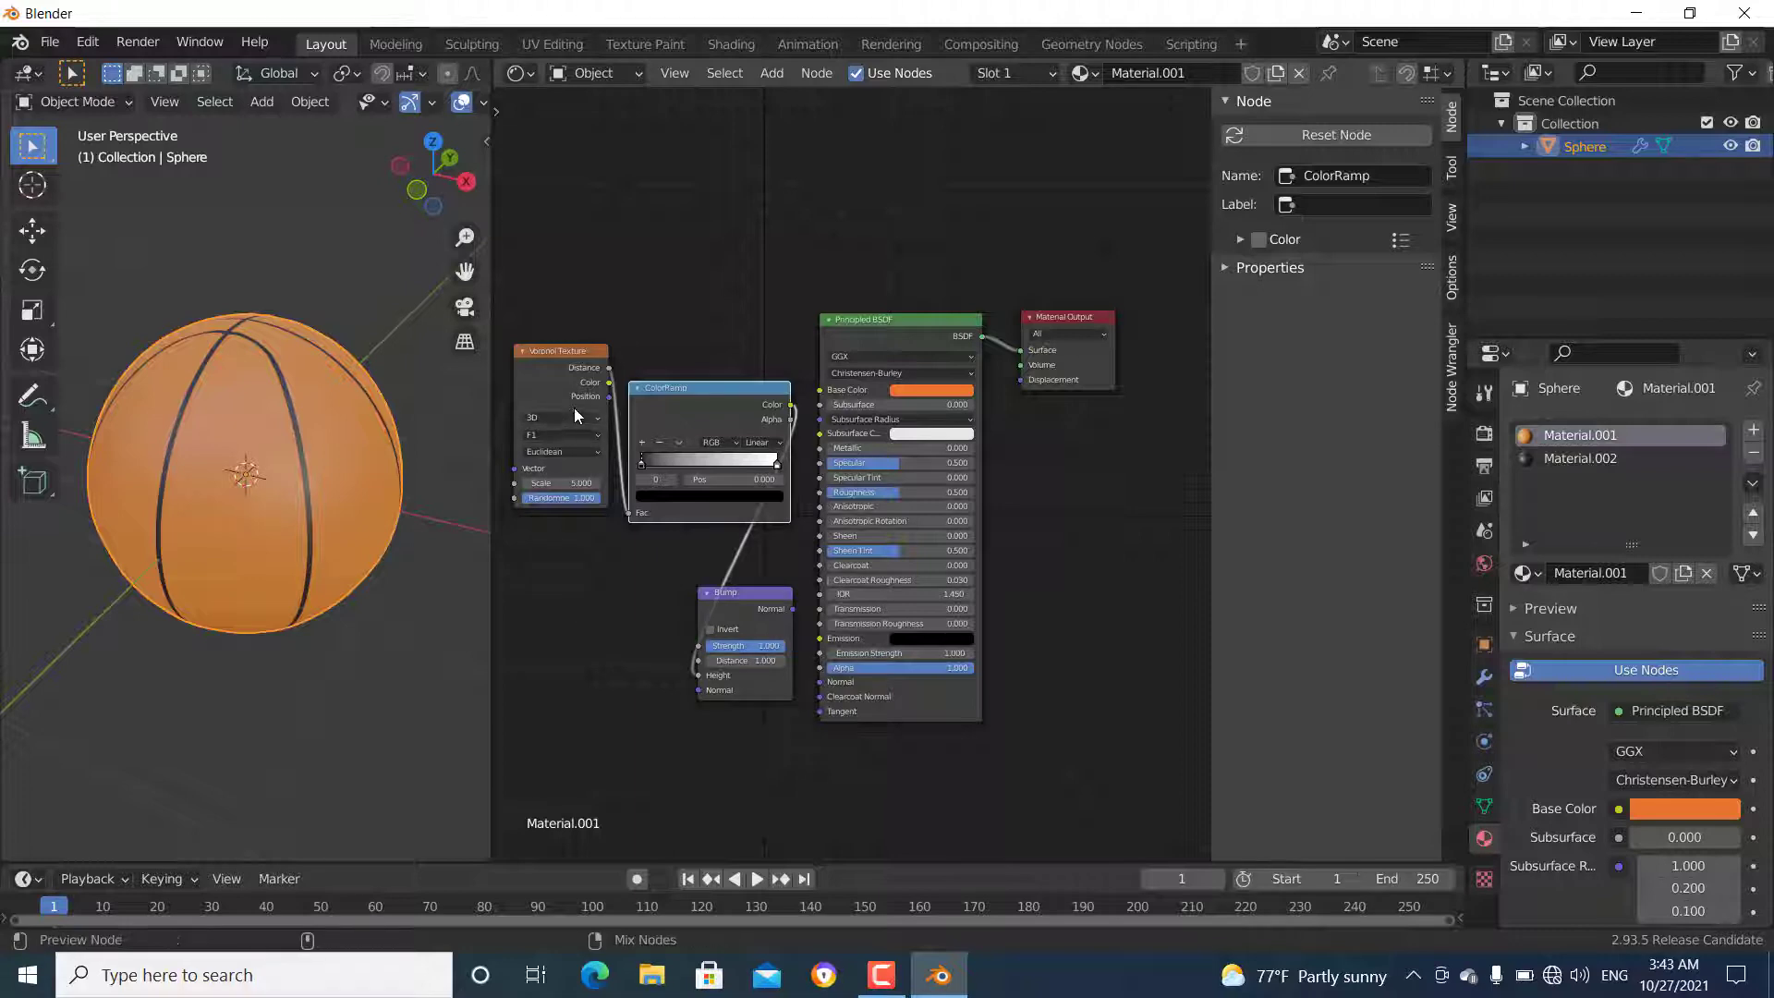
ctrl+shift+click(564, 382)
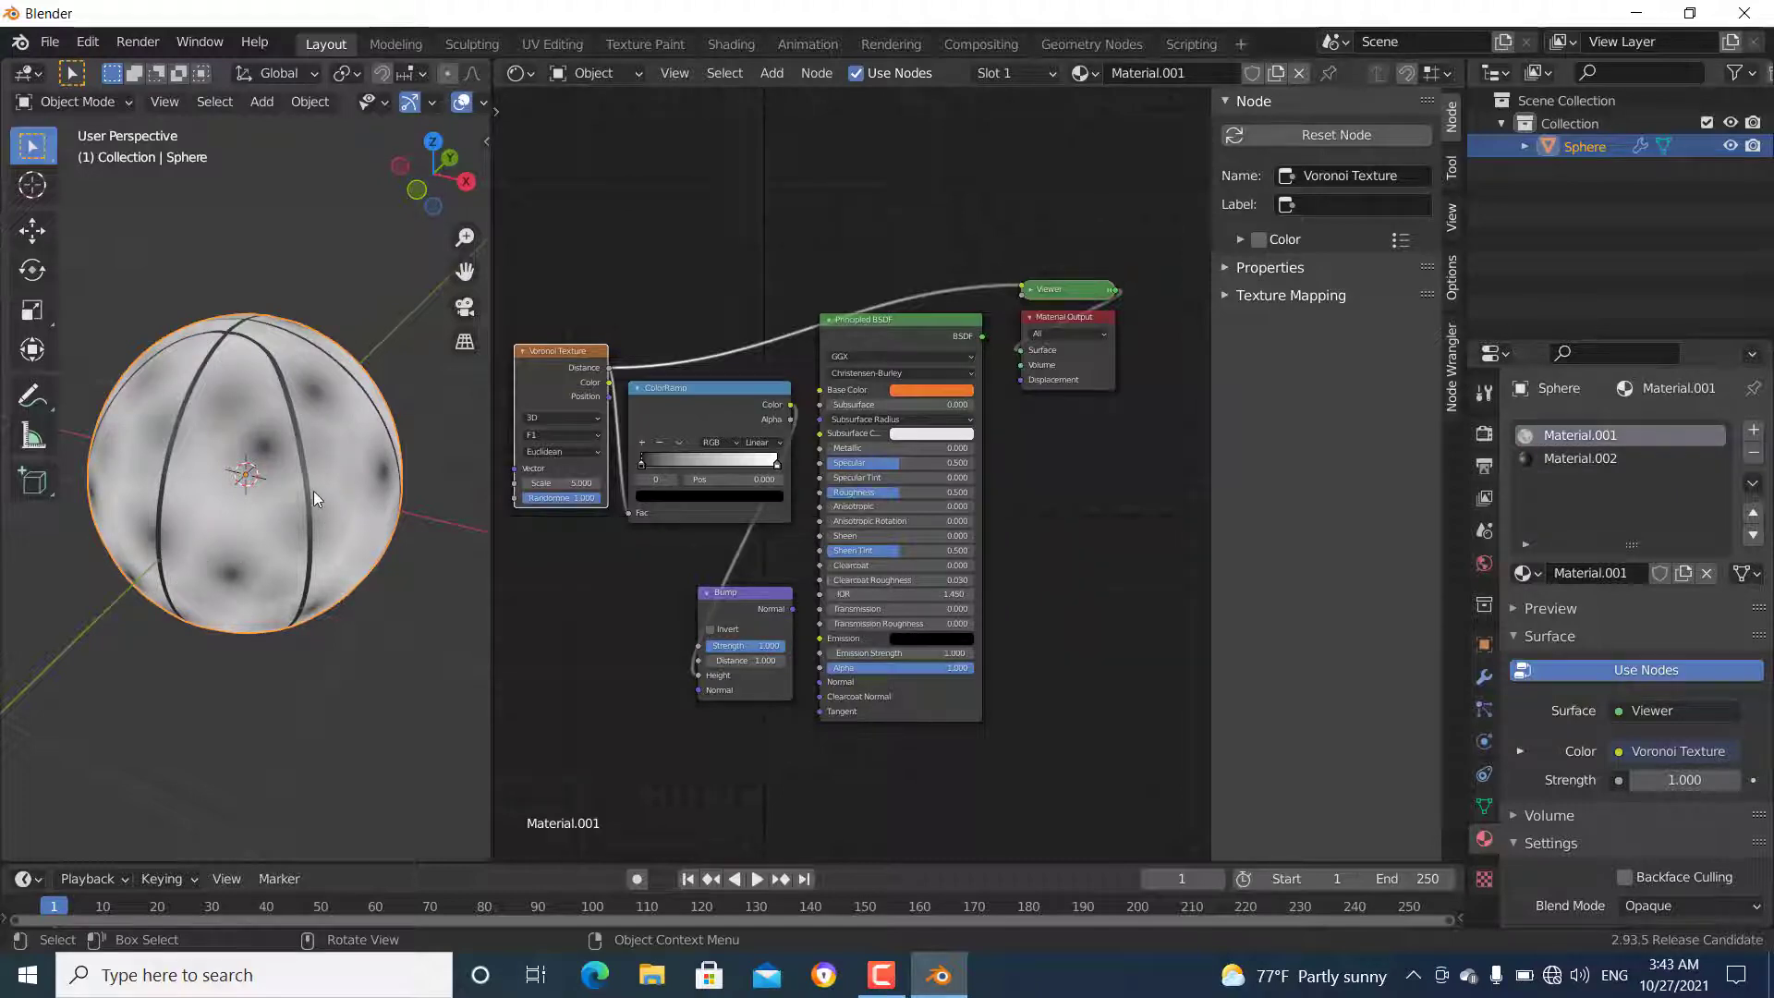
- Set the Voronoi Texture to Distance to Edge with Scale 200
click(594, 438)
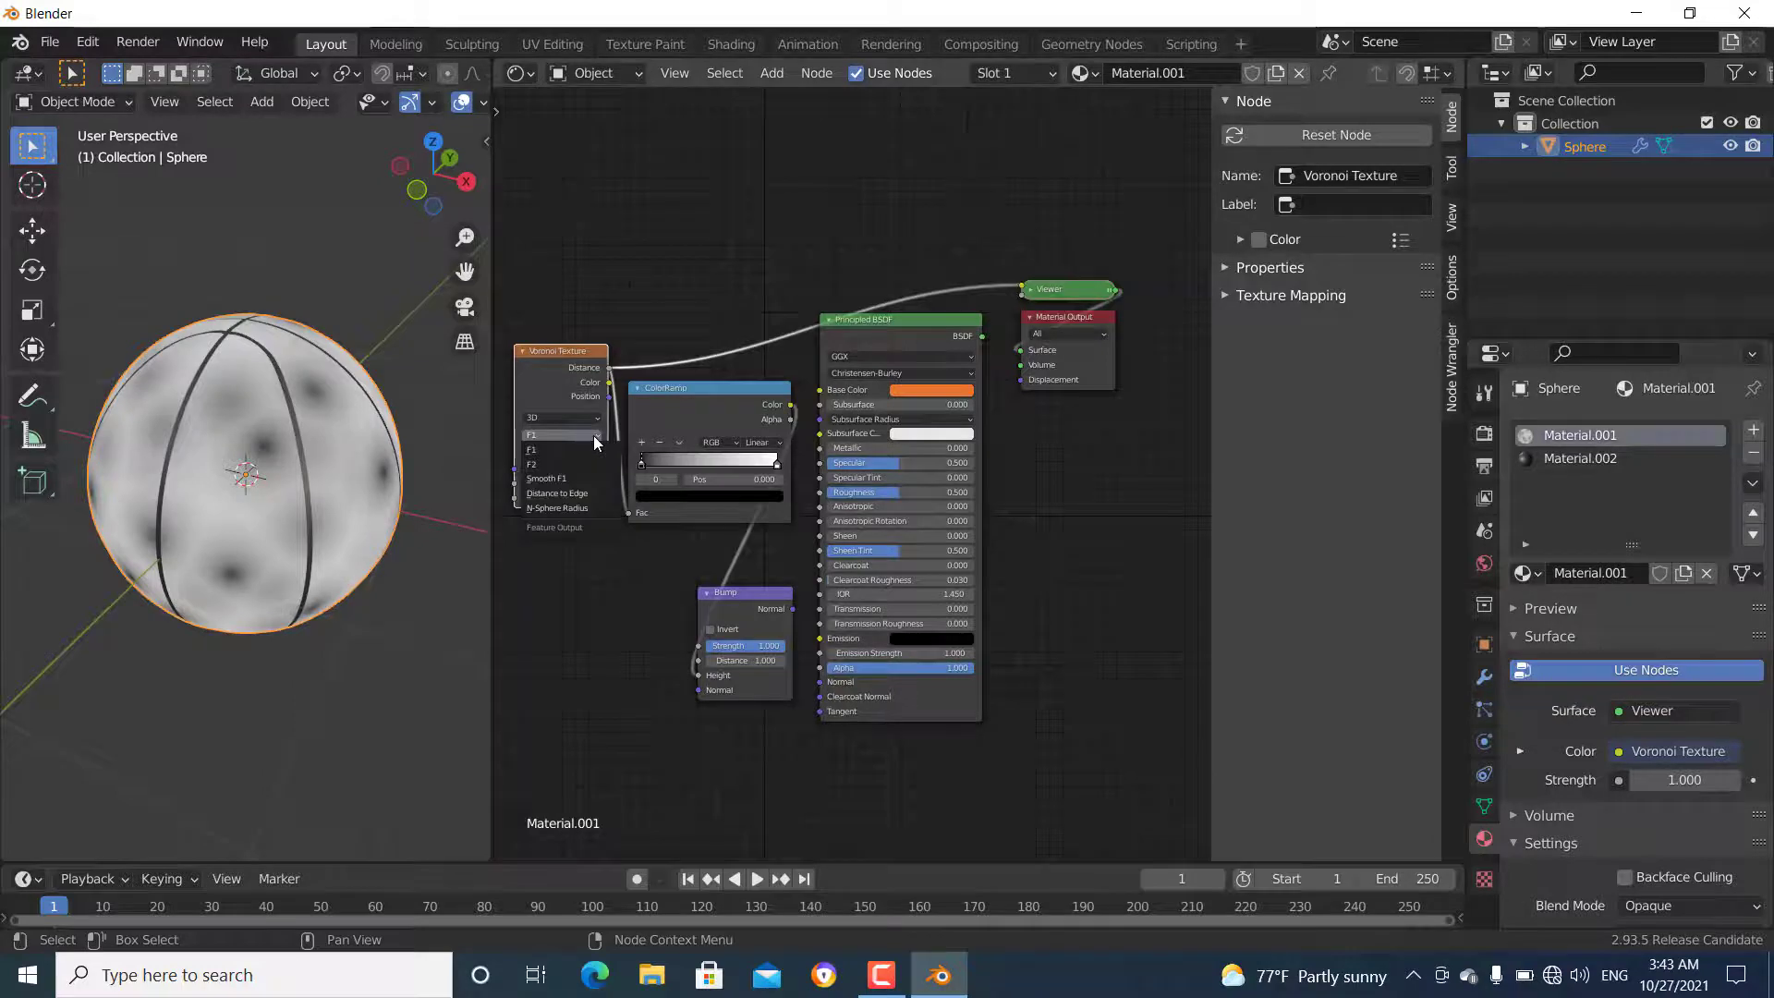
click(586, 494)
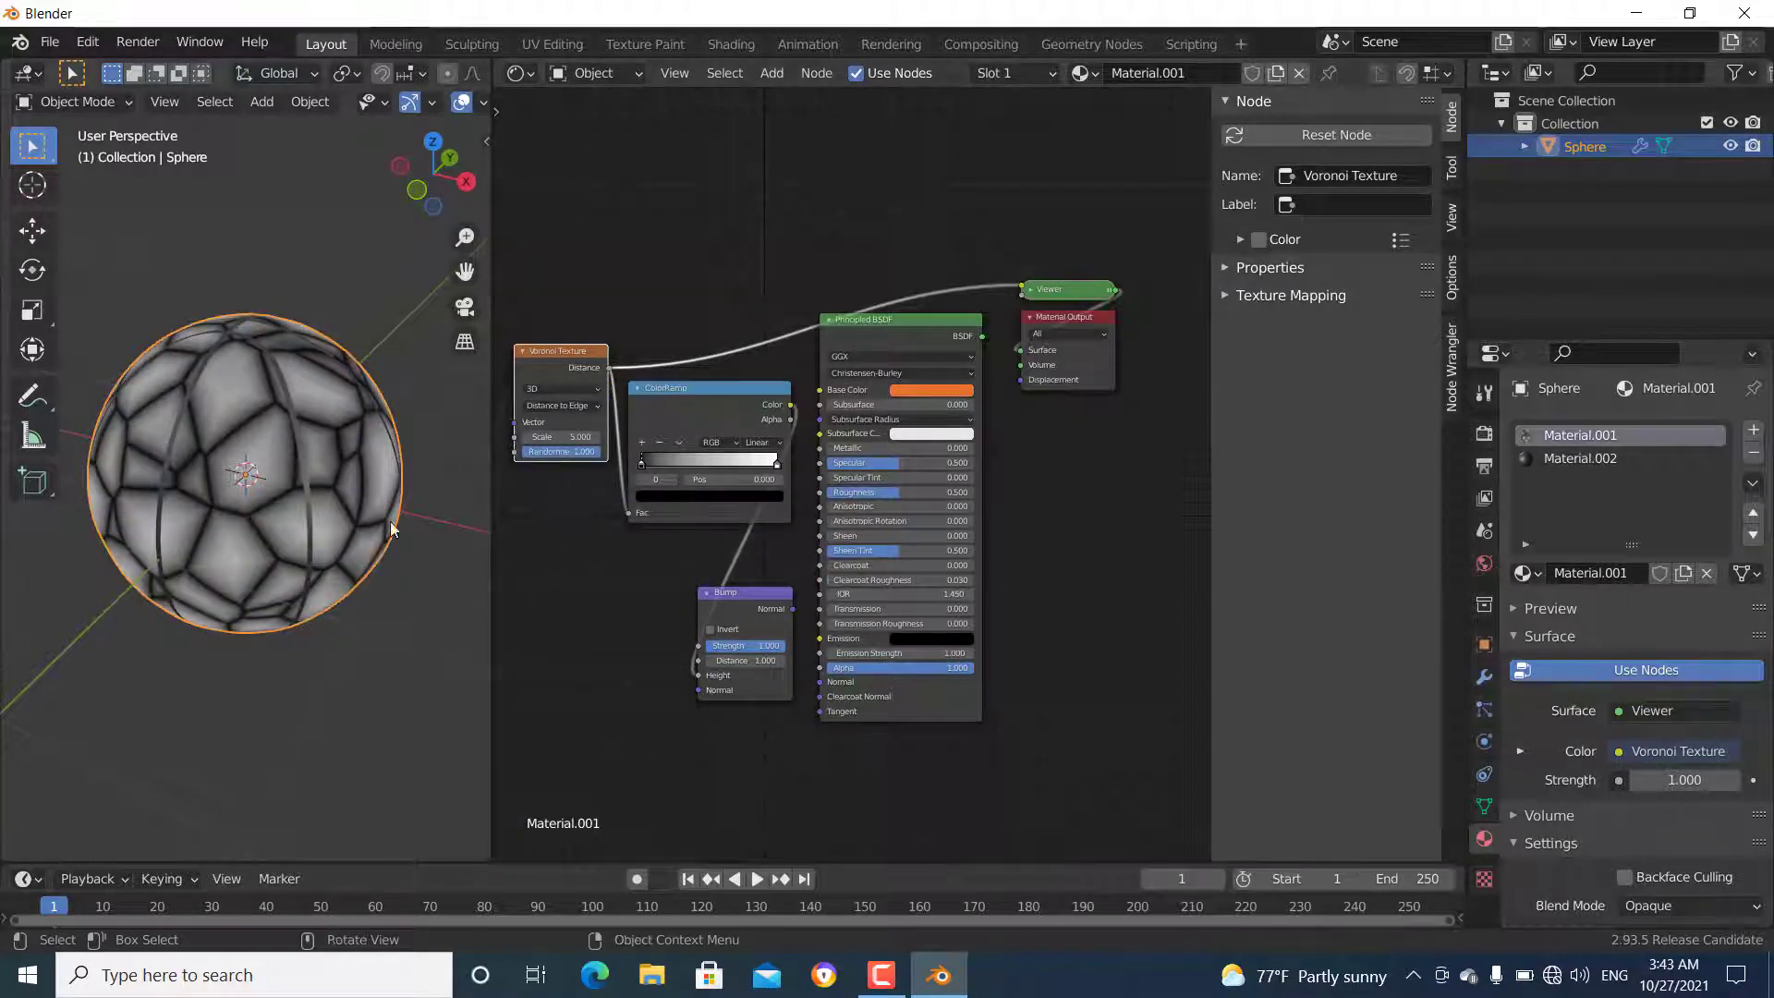
click(570, 437)
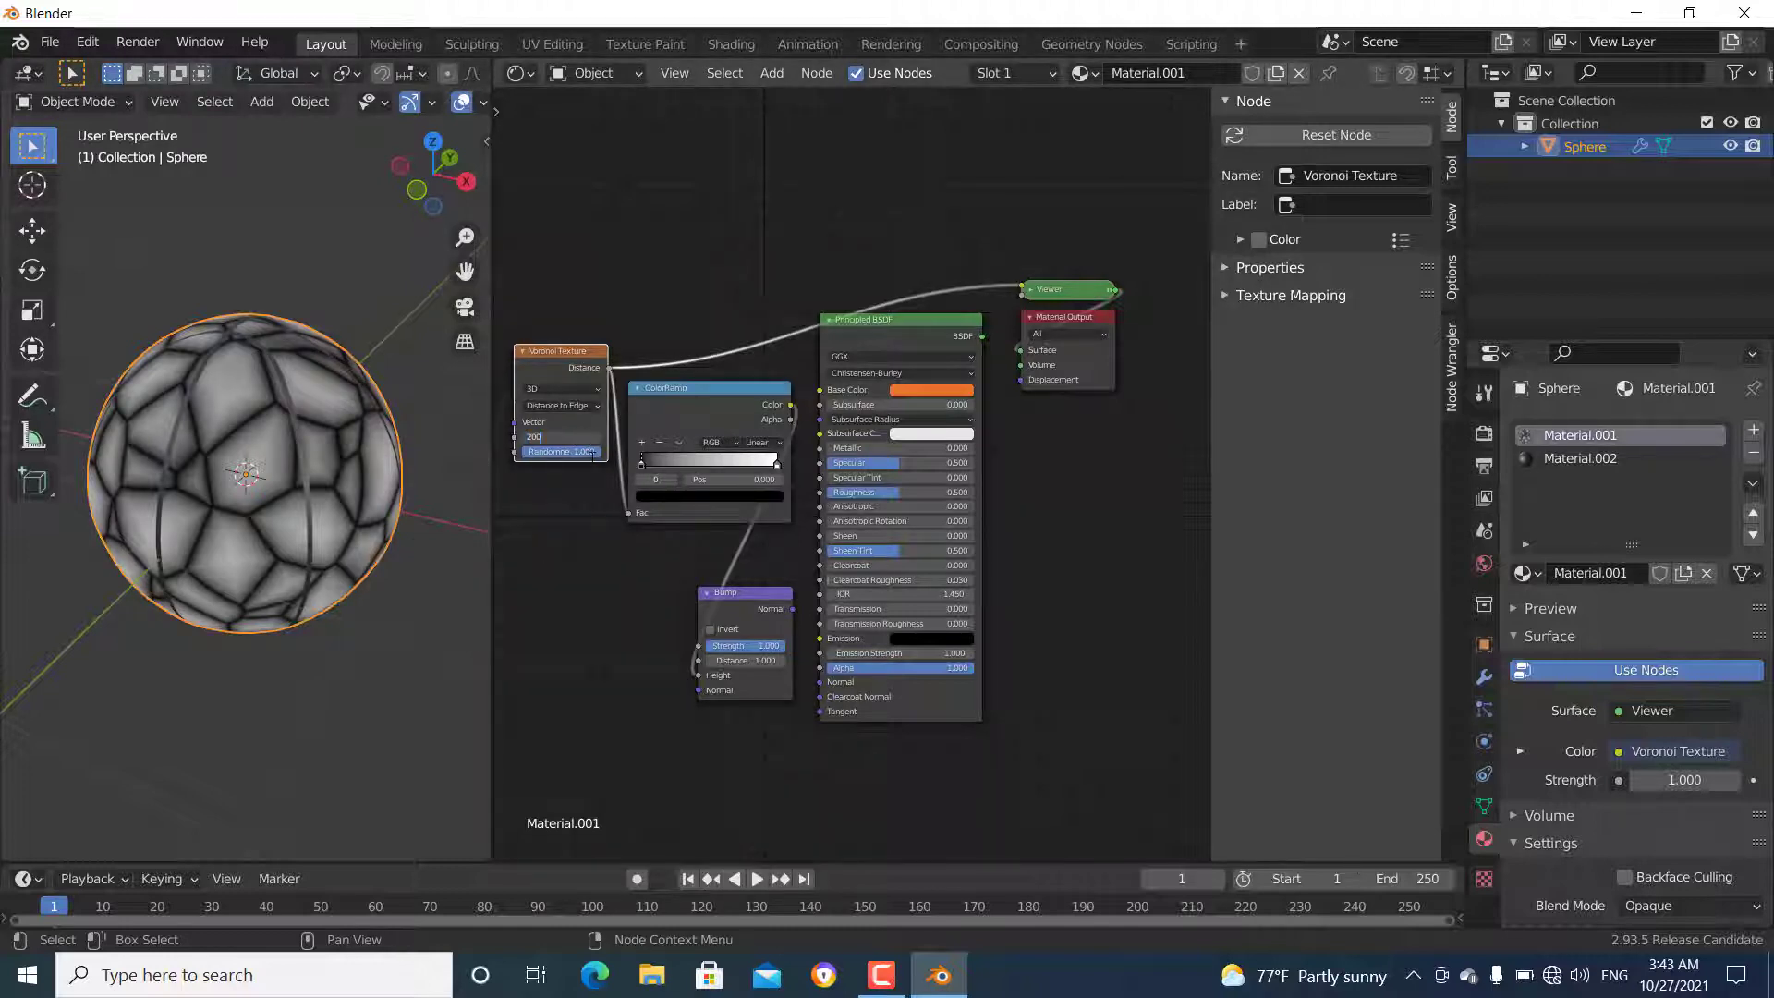
key(Return)
- Inspect the cell-edge pattern and move a ColorRamp stop to about 0.145
scroll(289, 475, up, 8)
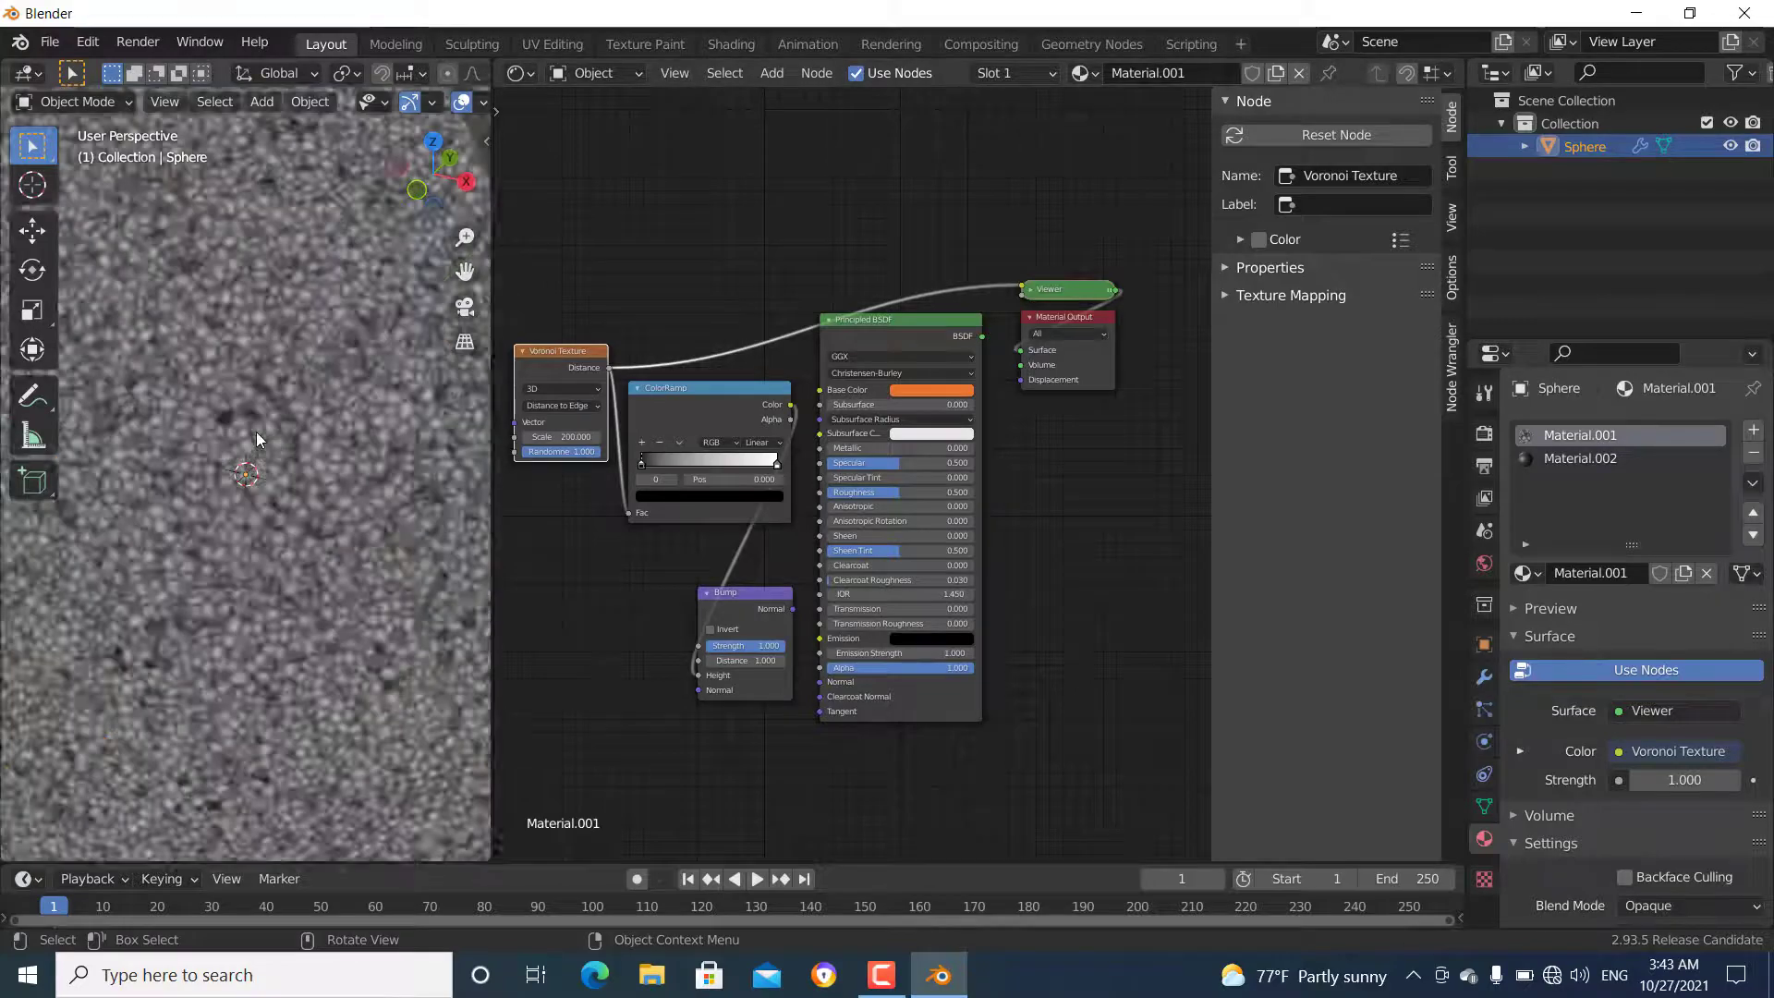
scroll(258, 430, down, 4)
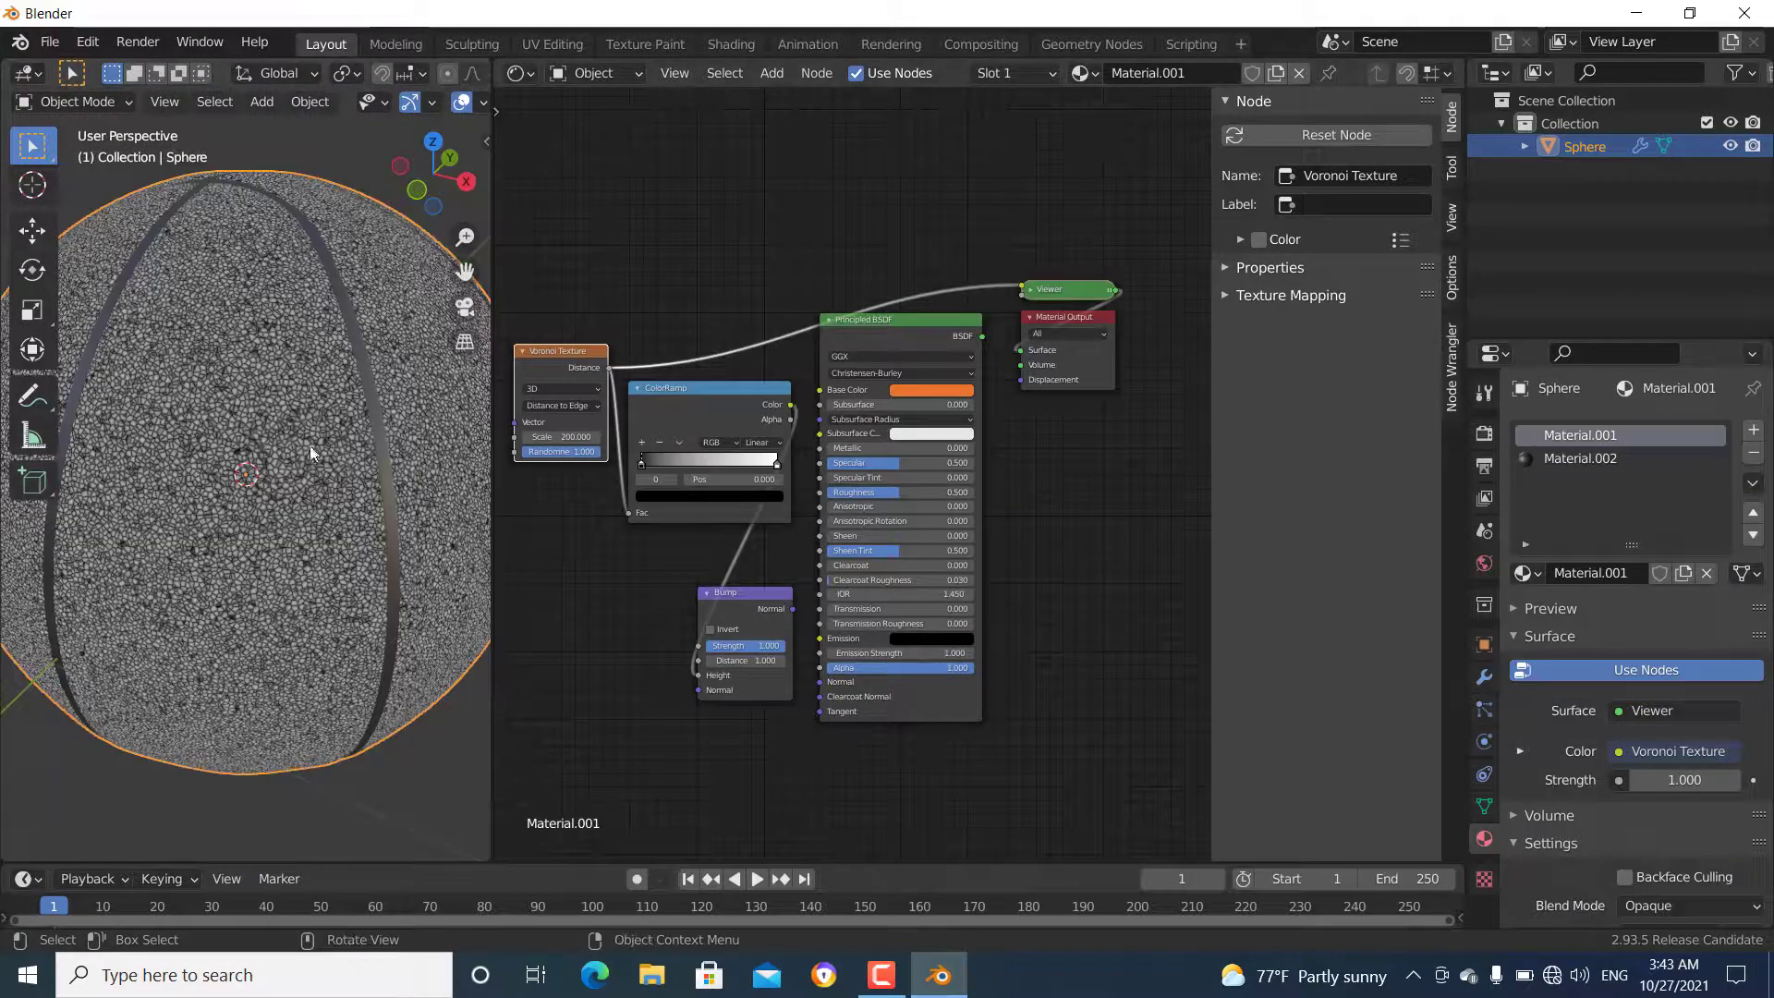
scroll(307, 453, up, 4)
scroll(315, 433, down, 4)
scroll(252, 508, up, 6)
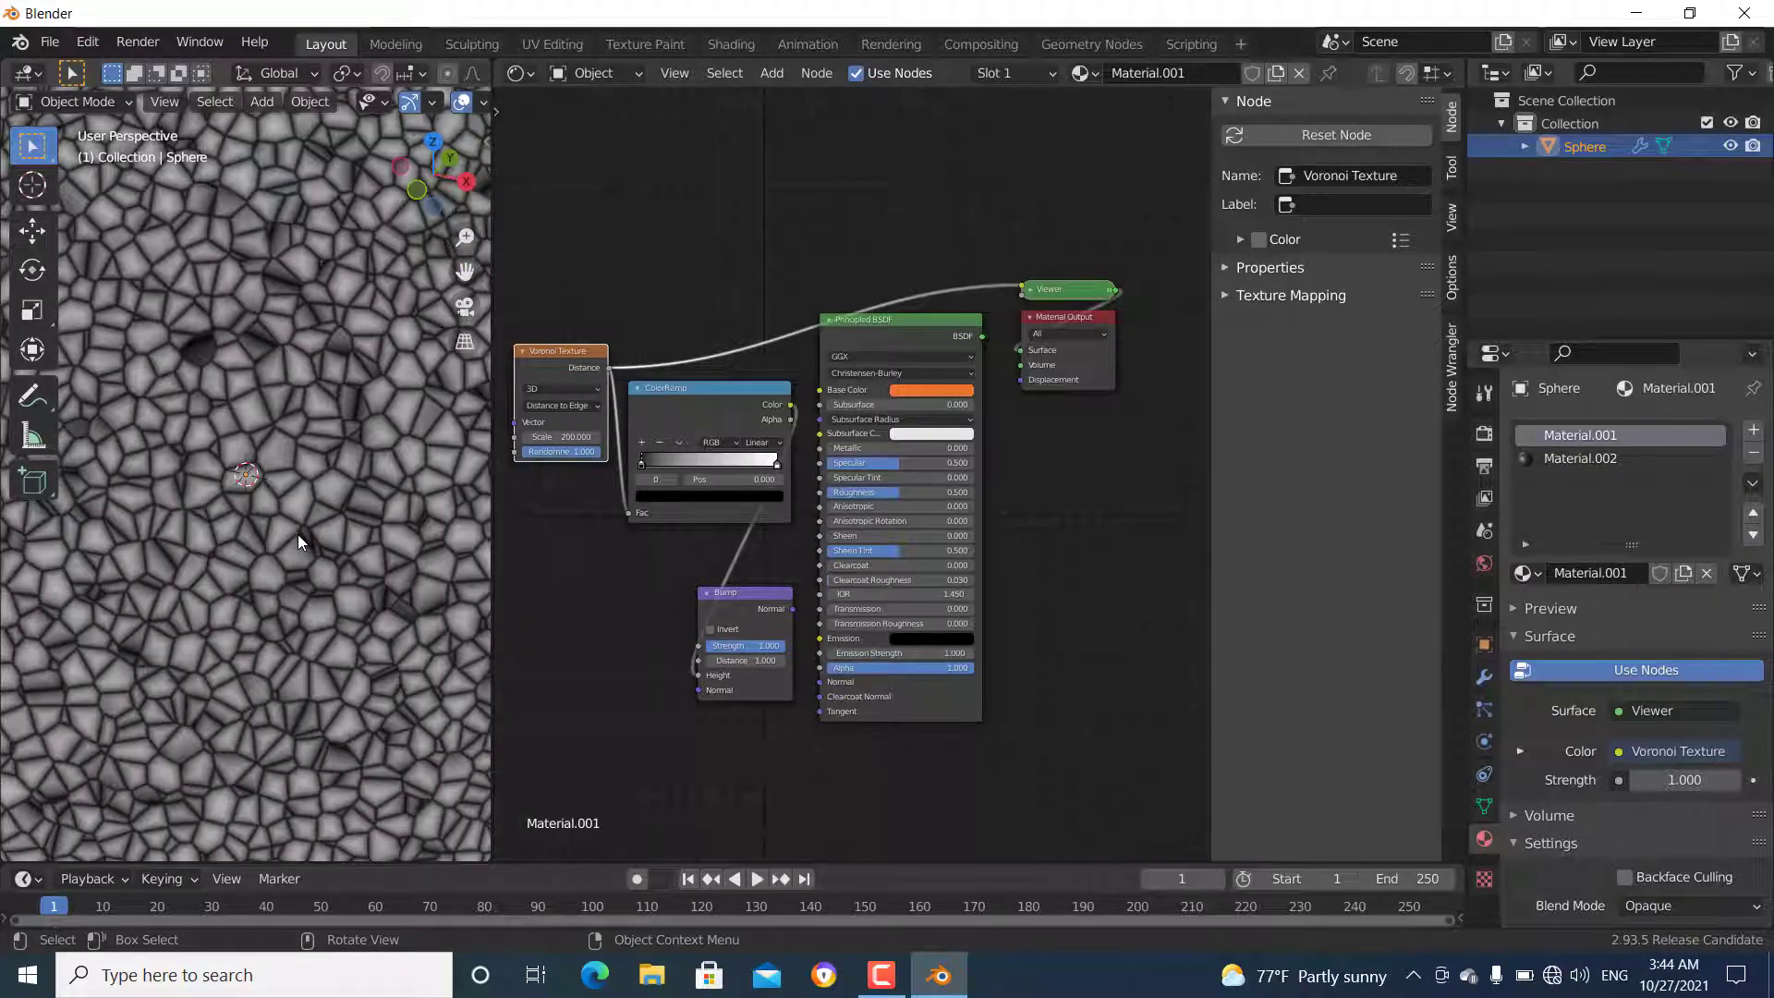
drag(776, 465, 619, 459)
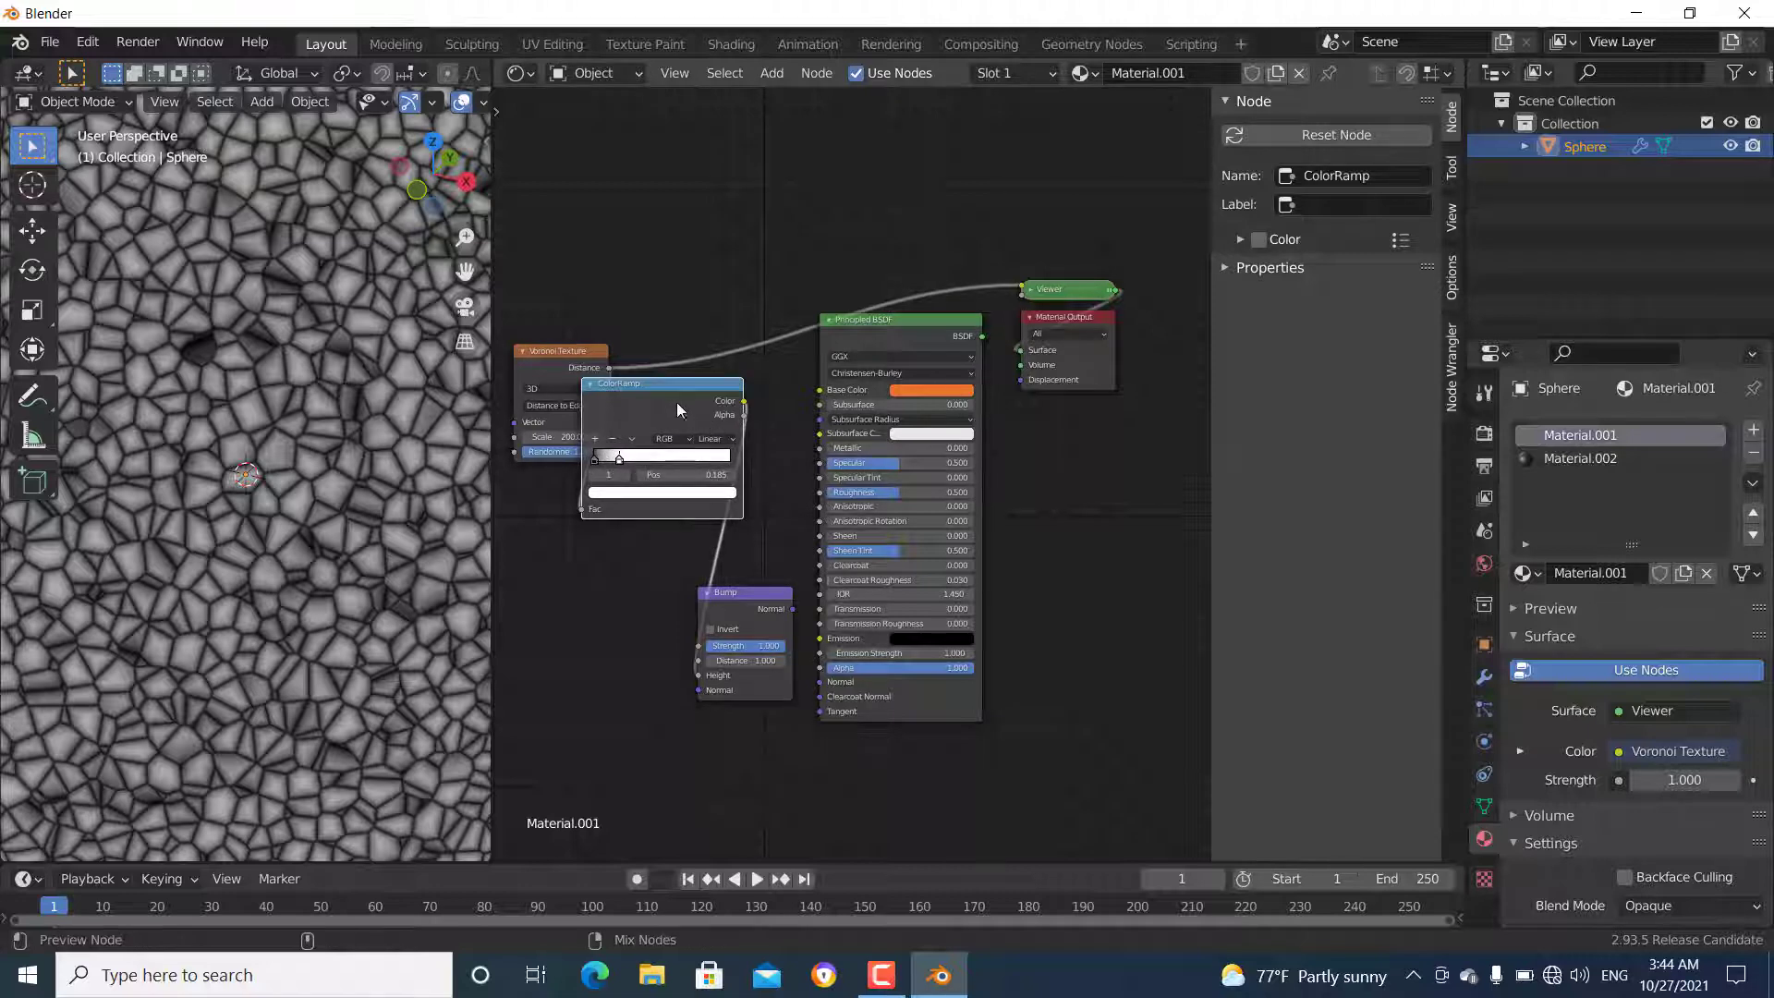
- Preview the ColorRamp, move its white stop to 0.290, and link Bump to BSDF Normal
ctrl+shift+click(679, 395)
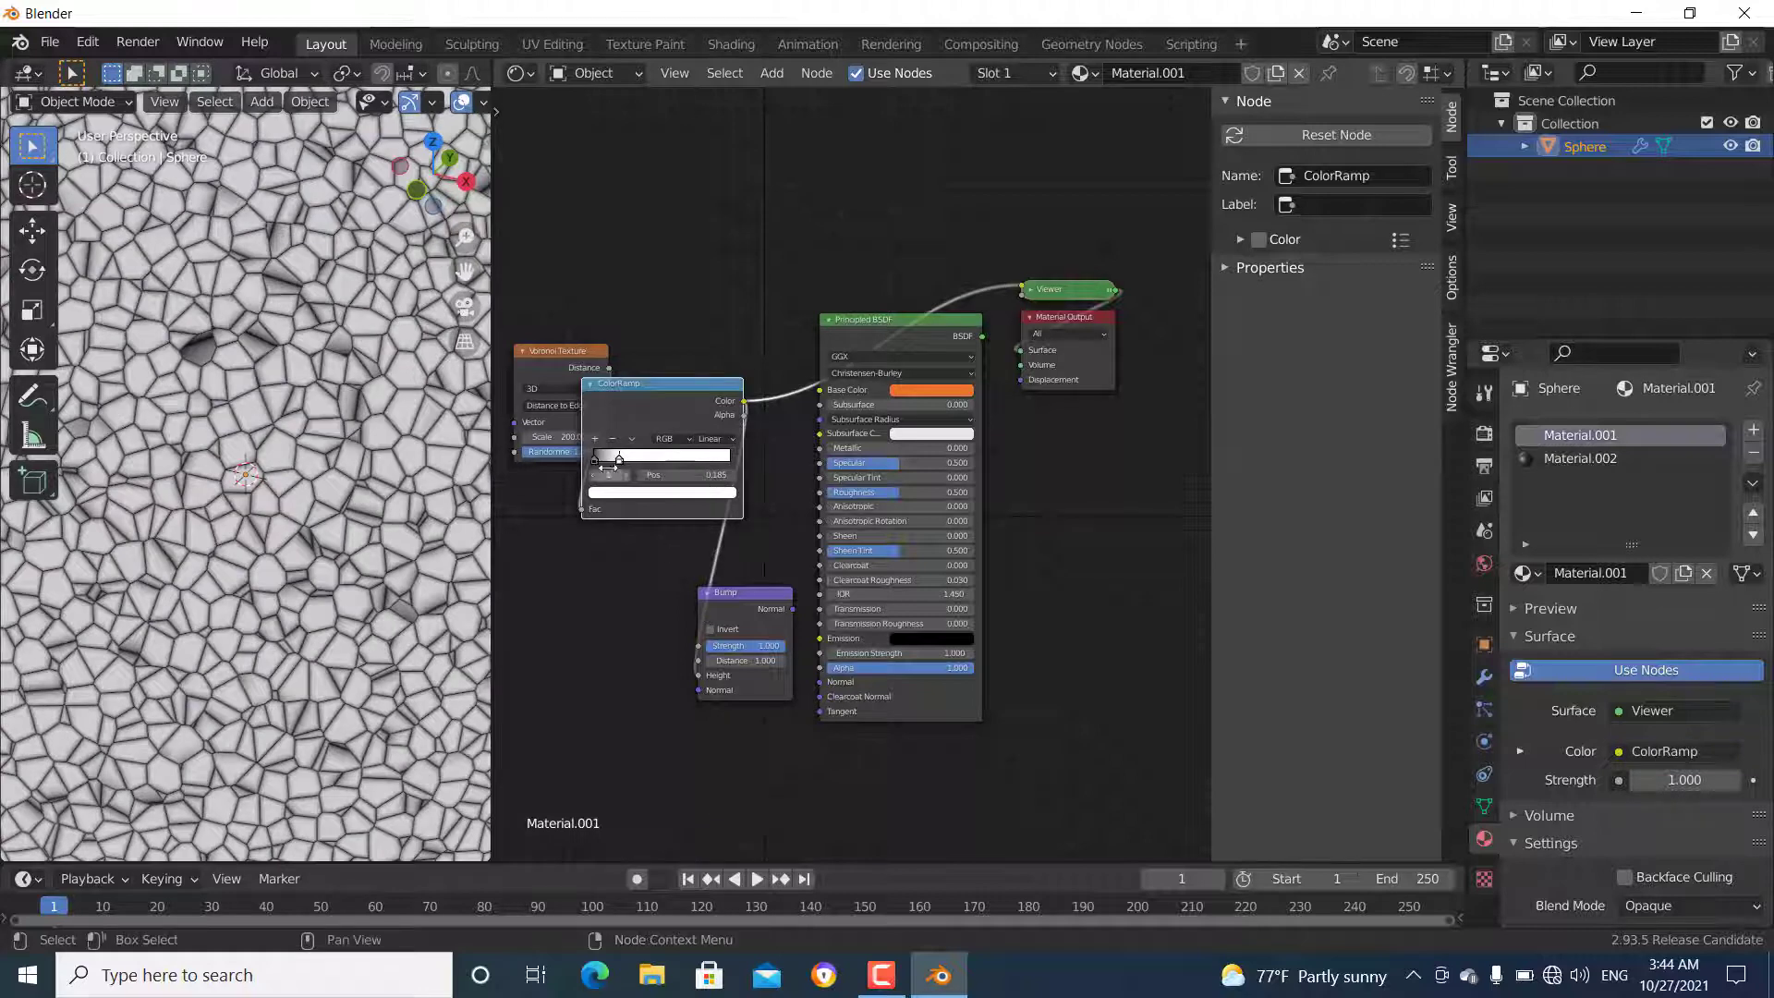
drag(620, 459, 633, 456)
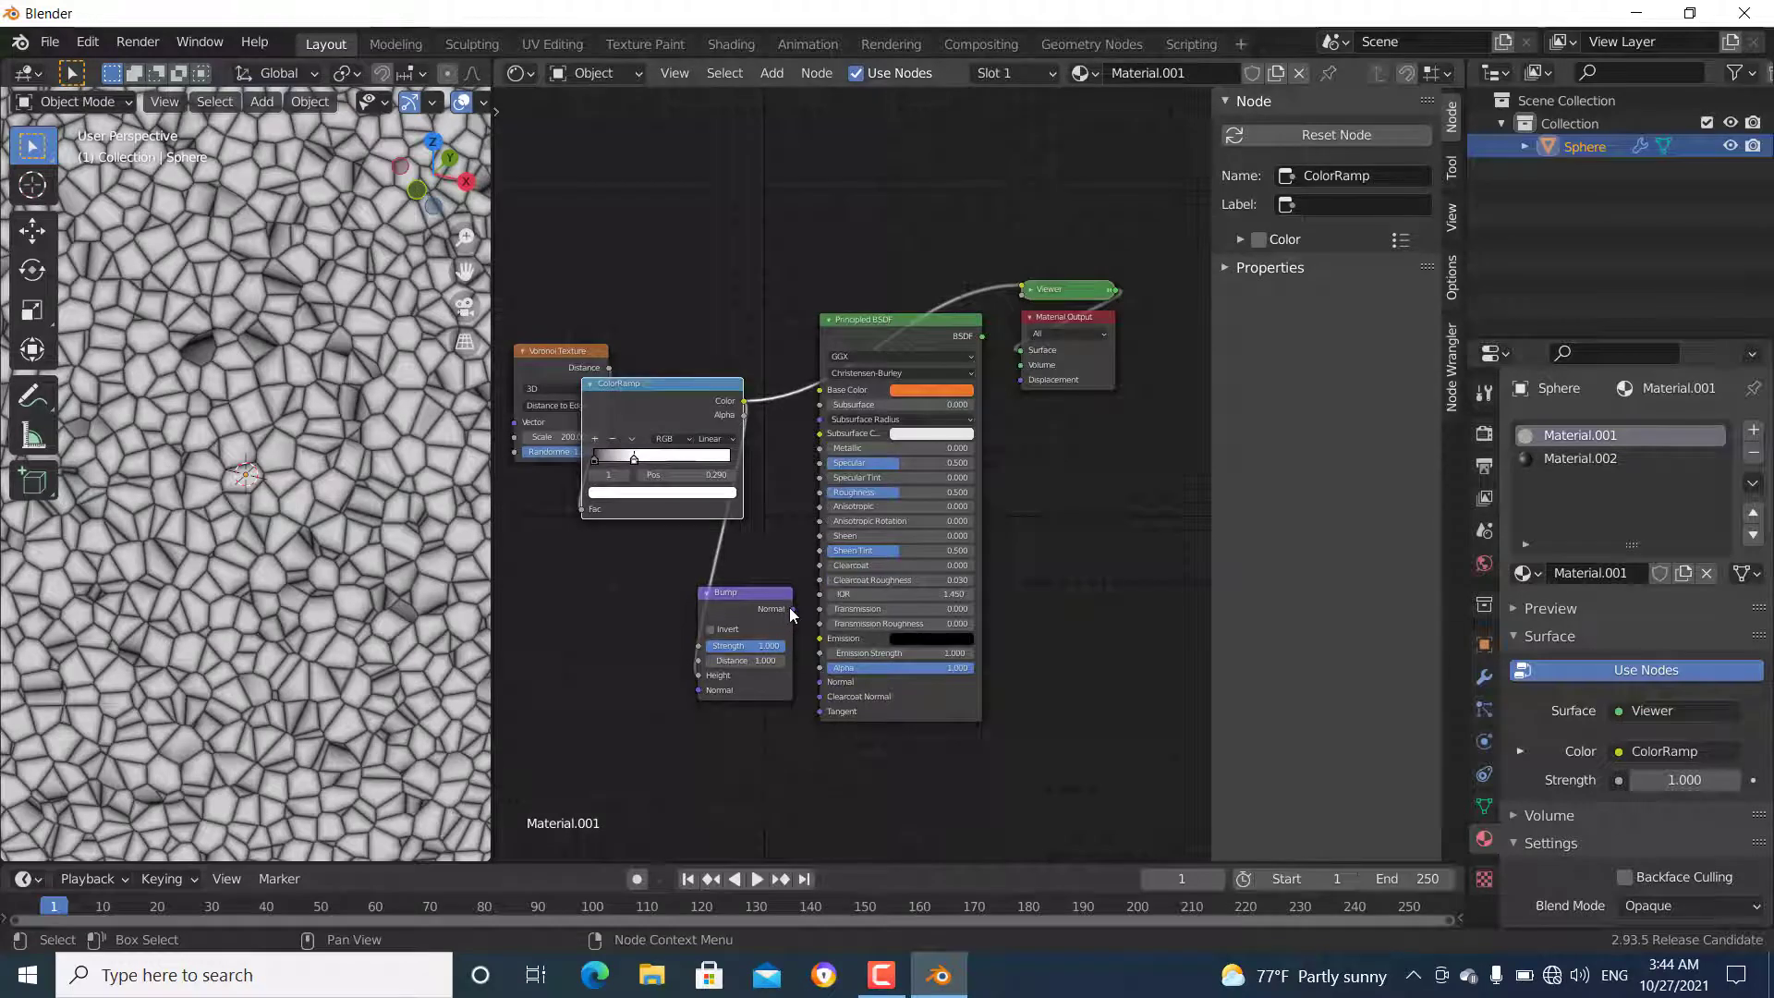
drag(791, 610, 821, 688)
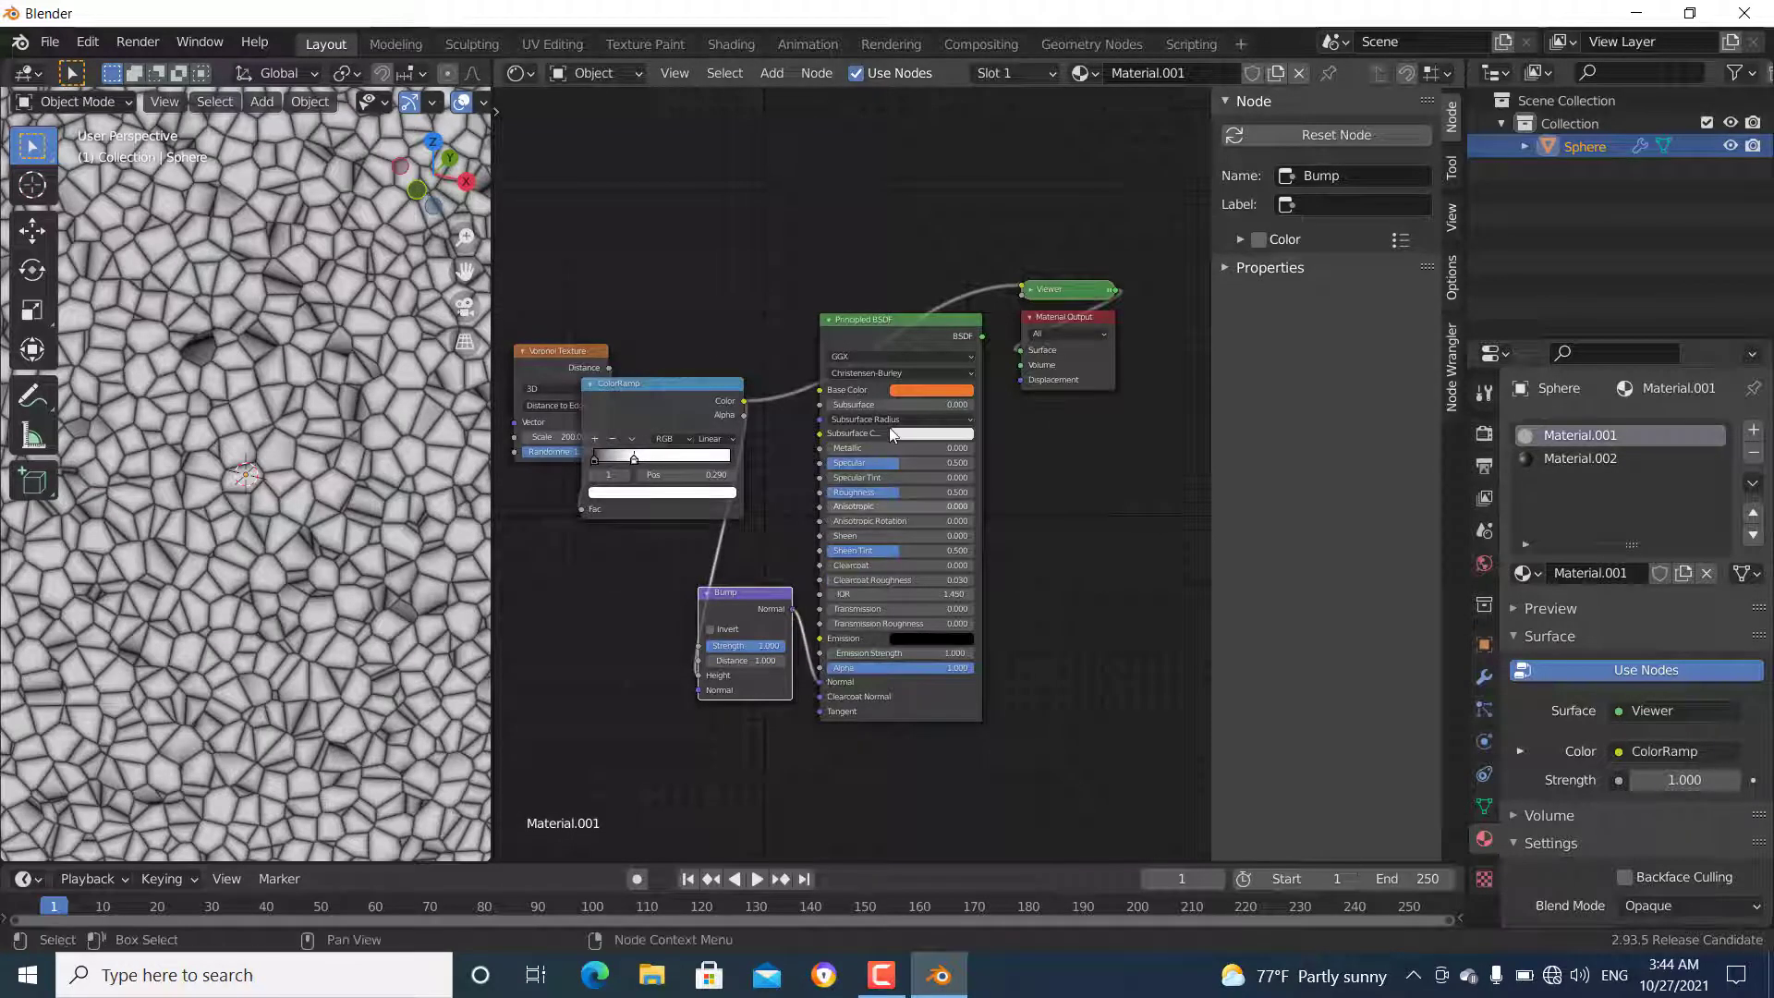
ctrl+shift+click(868, 322)
scroll(346, 495, down, 5)
scroll(283, 525, up, 6)
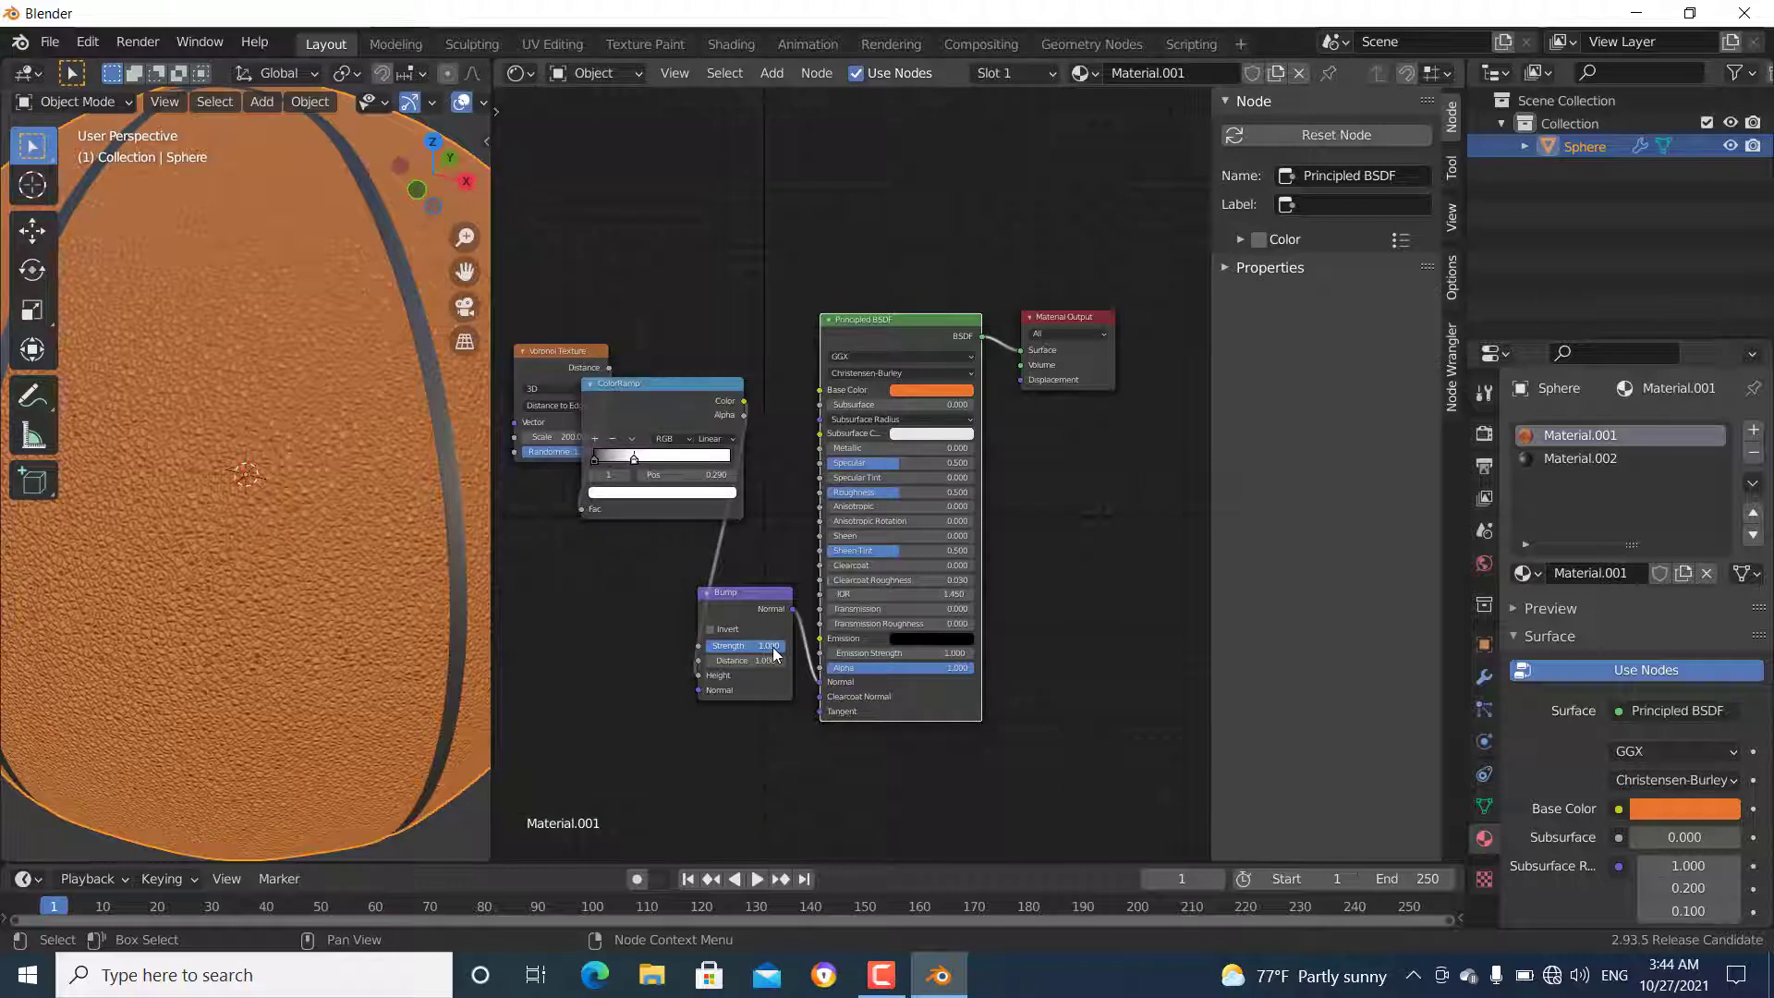
- Drag the Bump node's Strength down from 0.200 to 0.107
drag(767, 646, 727, 646)
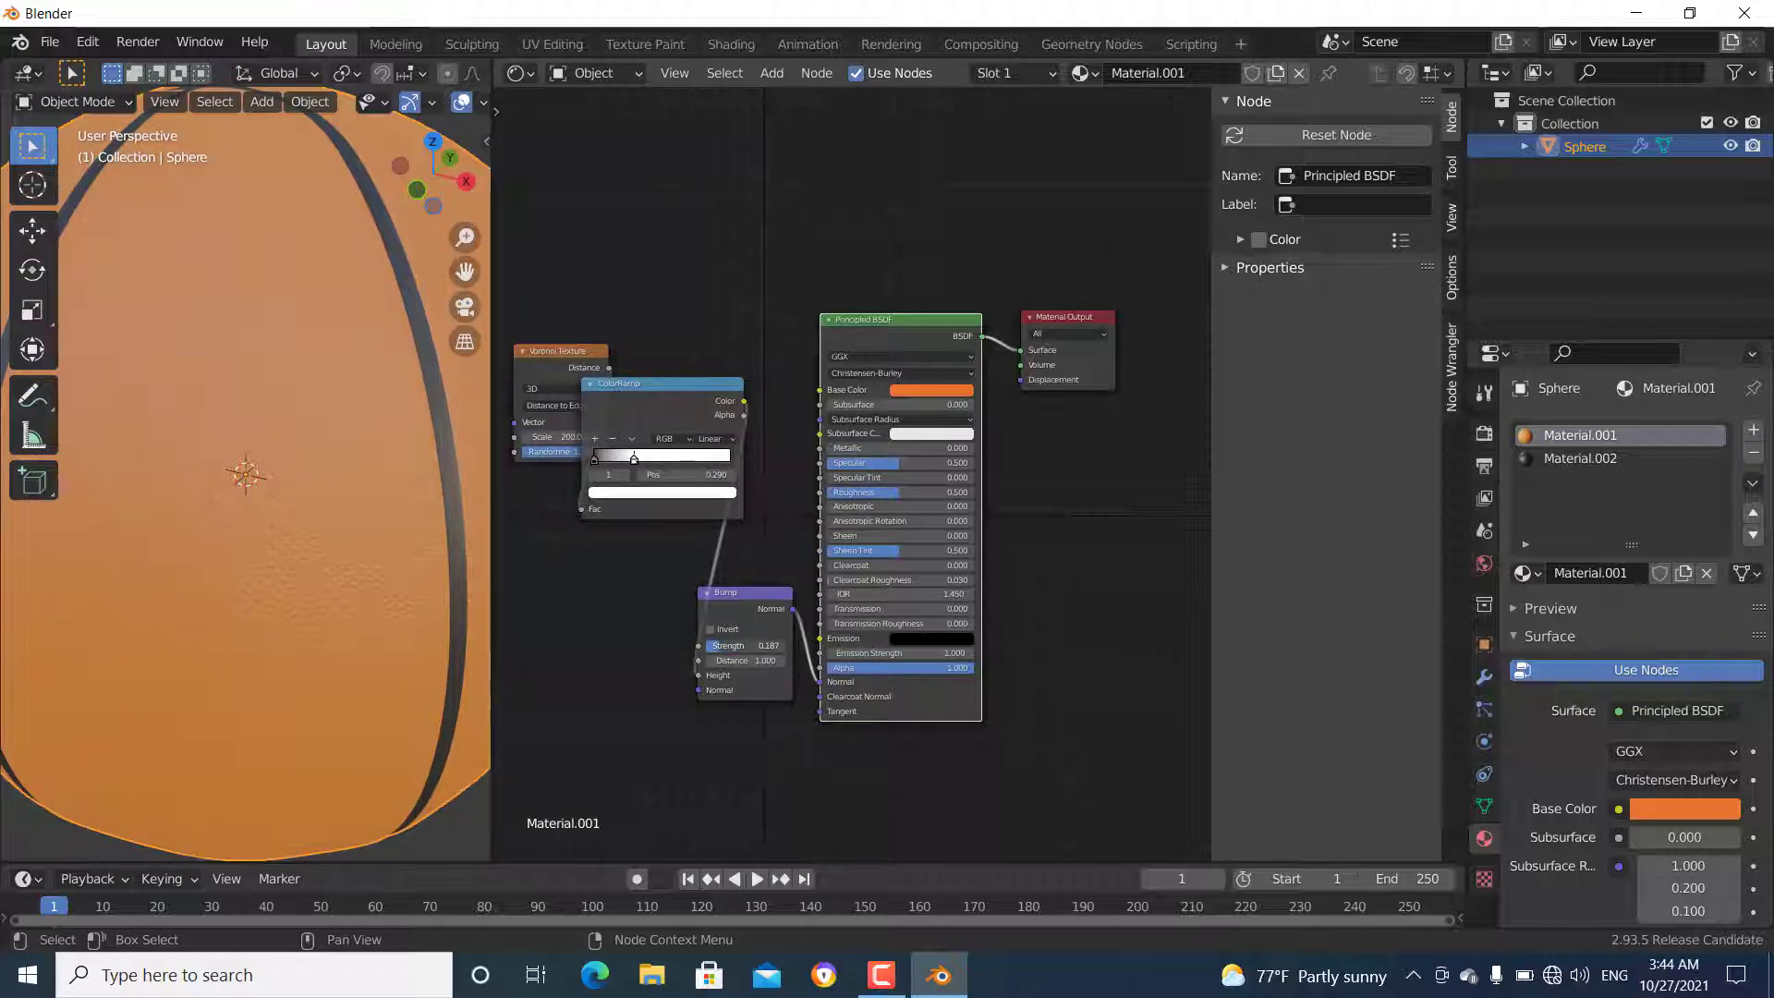
drag(774, 646, 770, 646)
scroll(231, 591, down, 5)
scroll(218, 641, up, 8)
scroll(258, 633, down, 6)
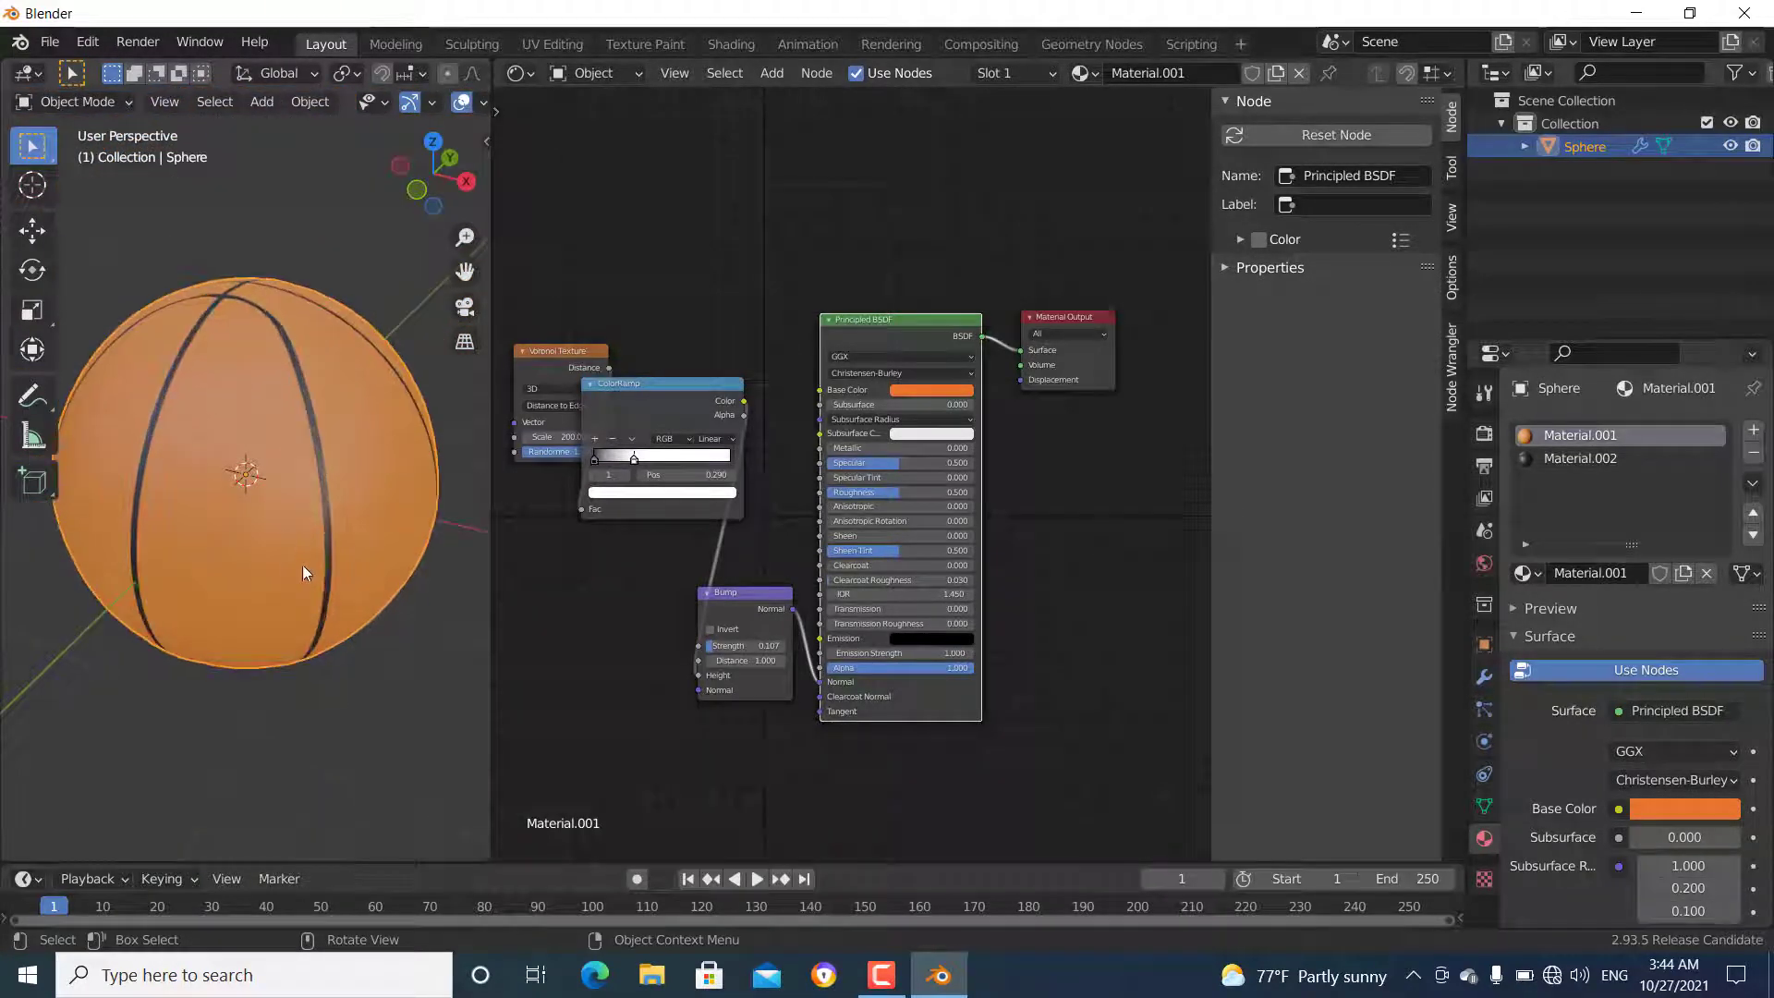
scroll(290, 608, up, 3)
scroll(292, 600, down, 4)
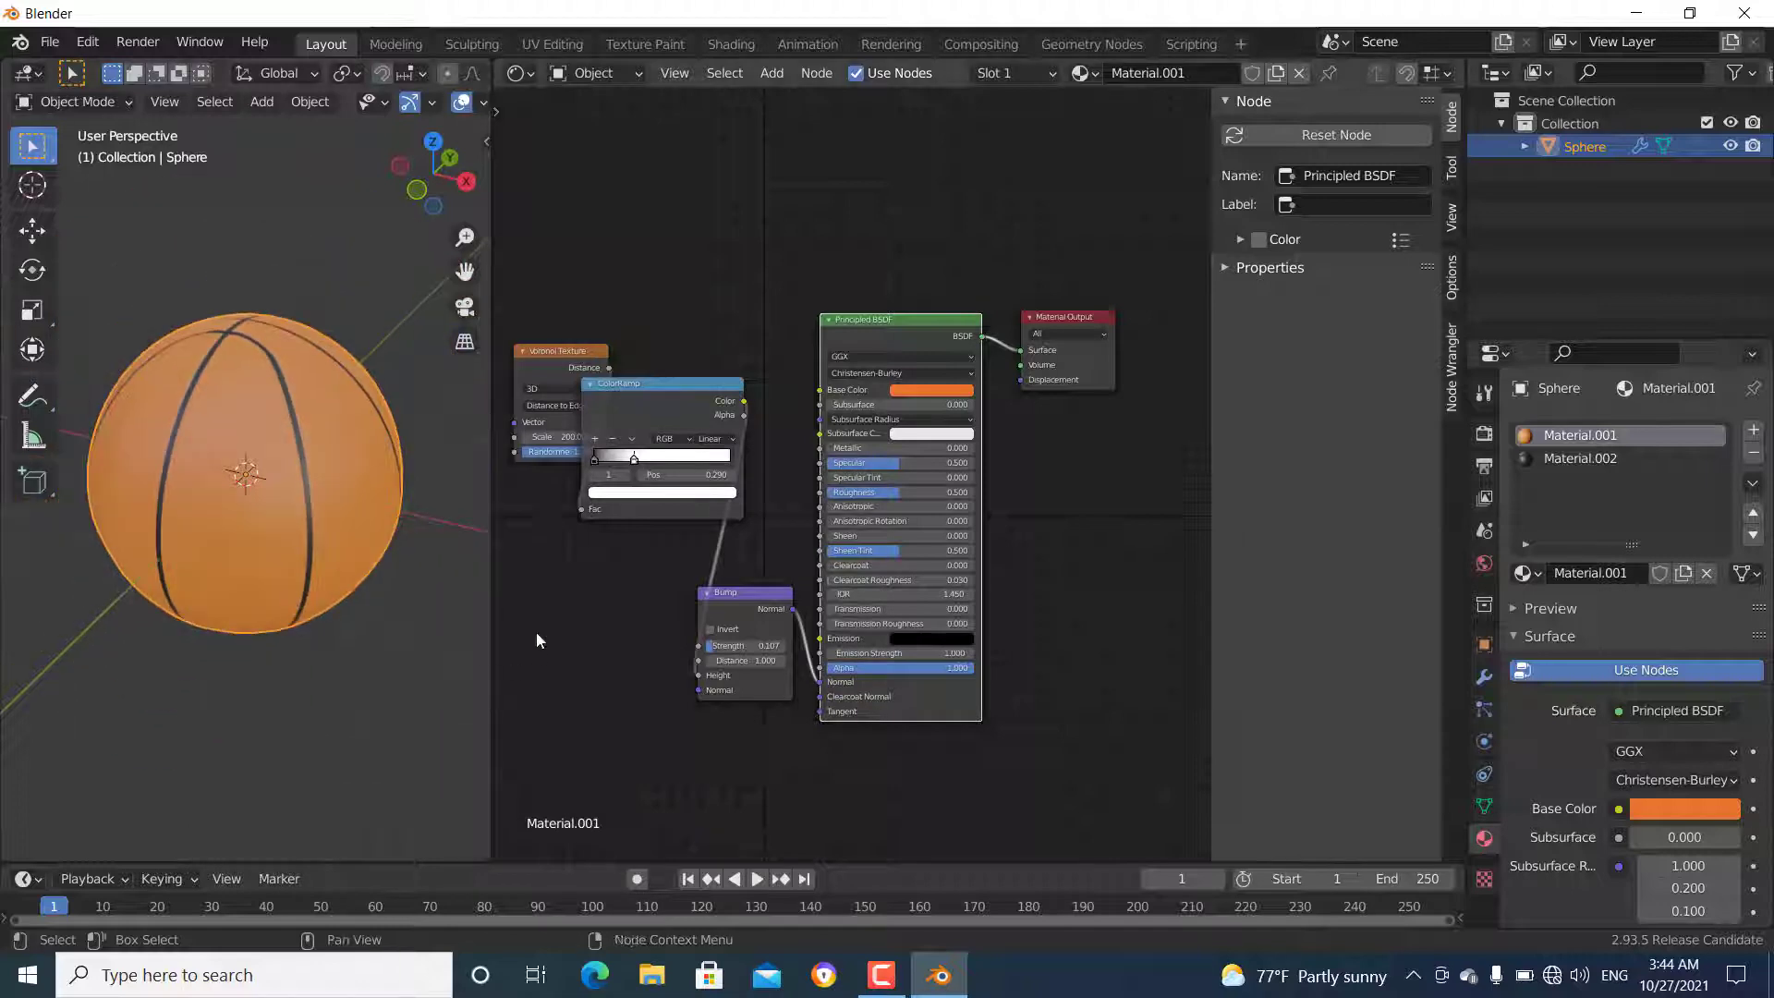
right_click(492, 536)
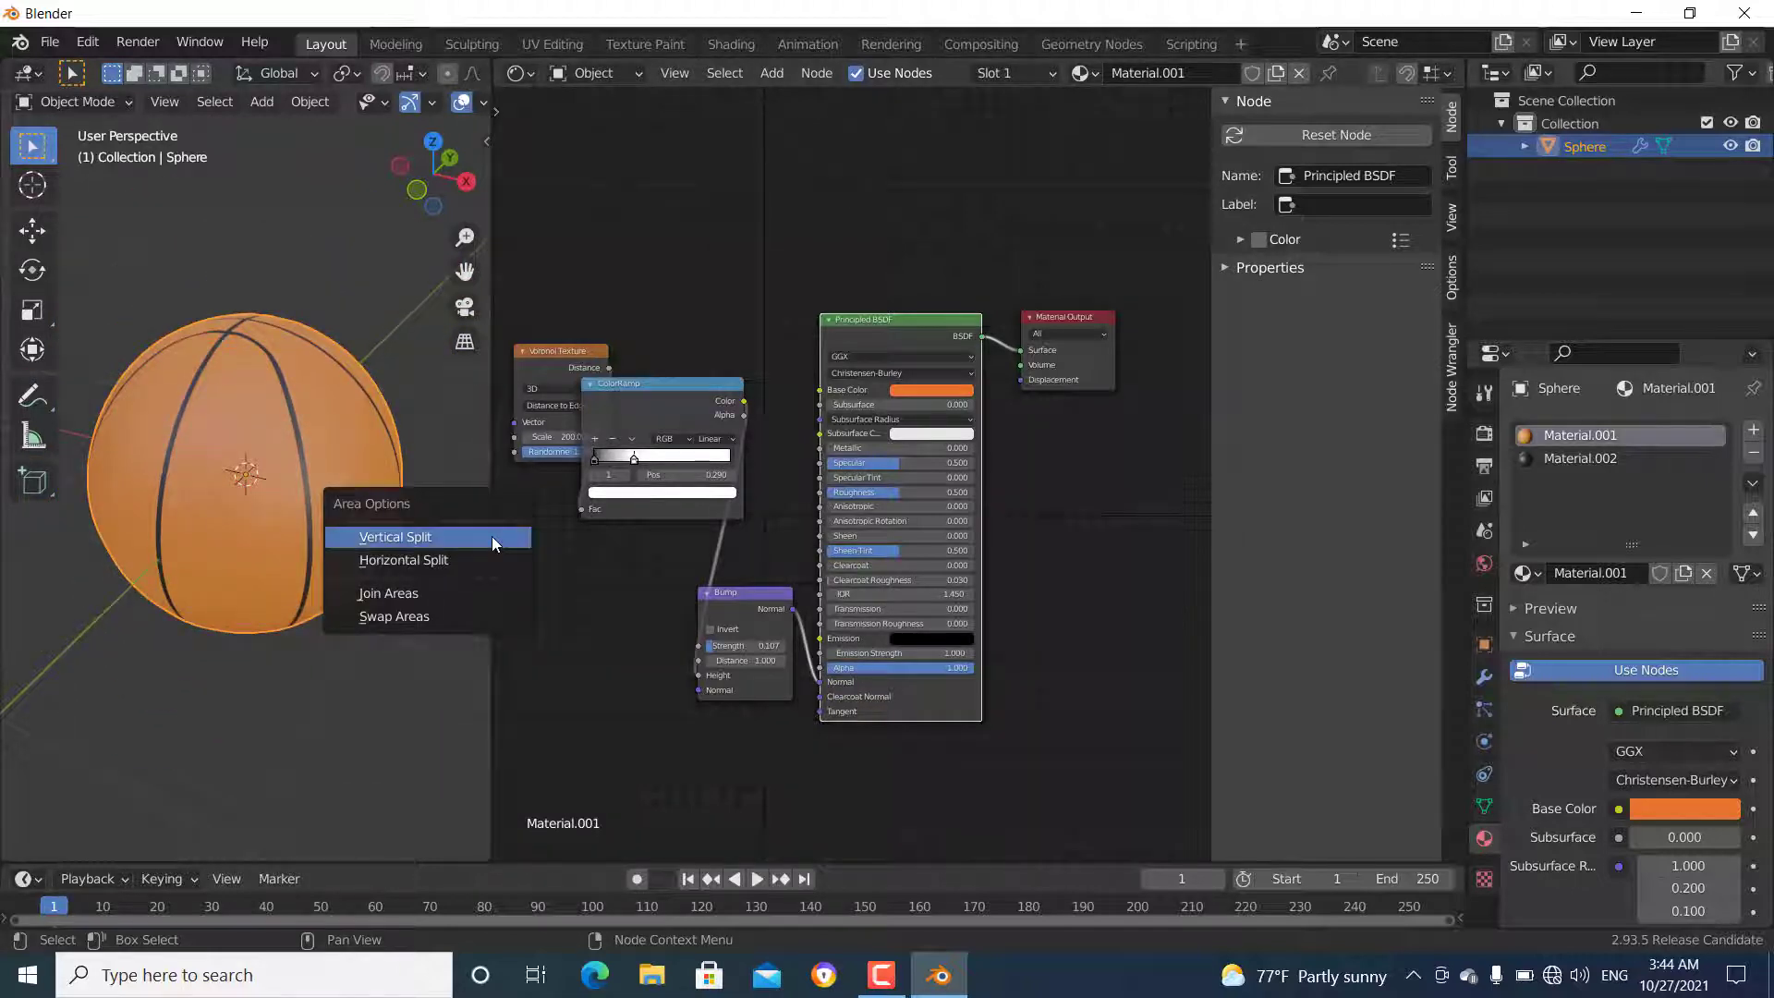
- Join the Shader Editor area back into the 3D viewport
click(462, 593)
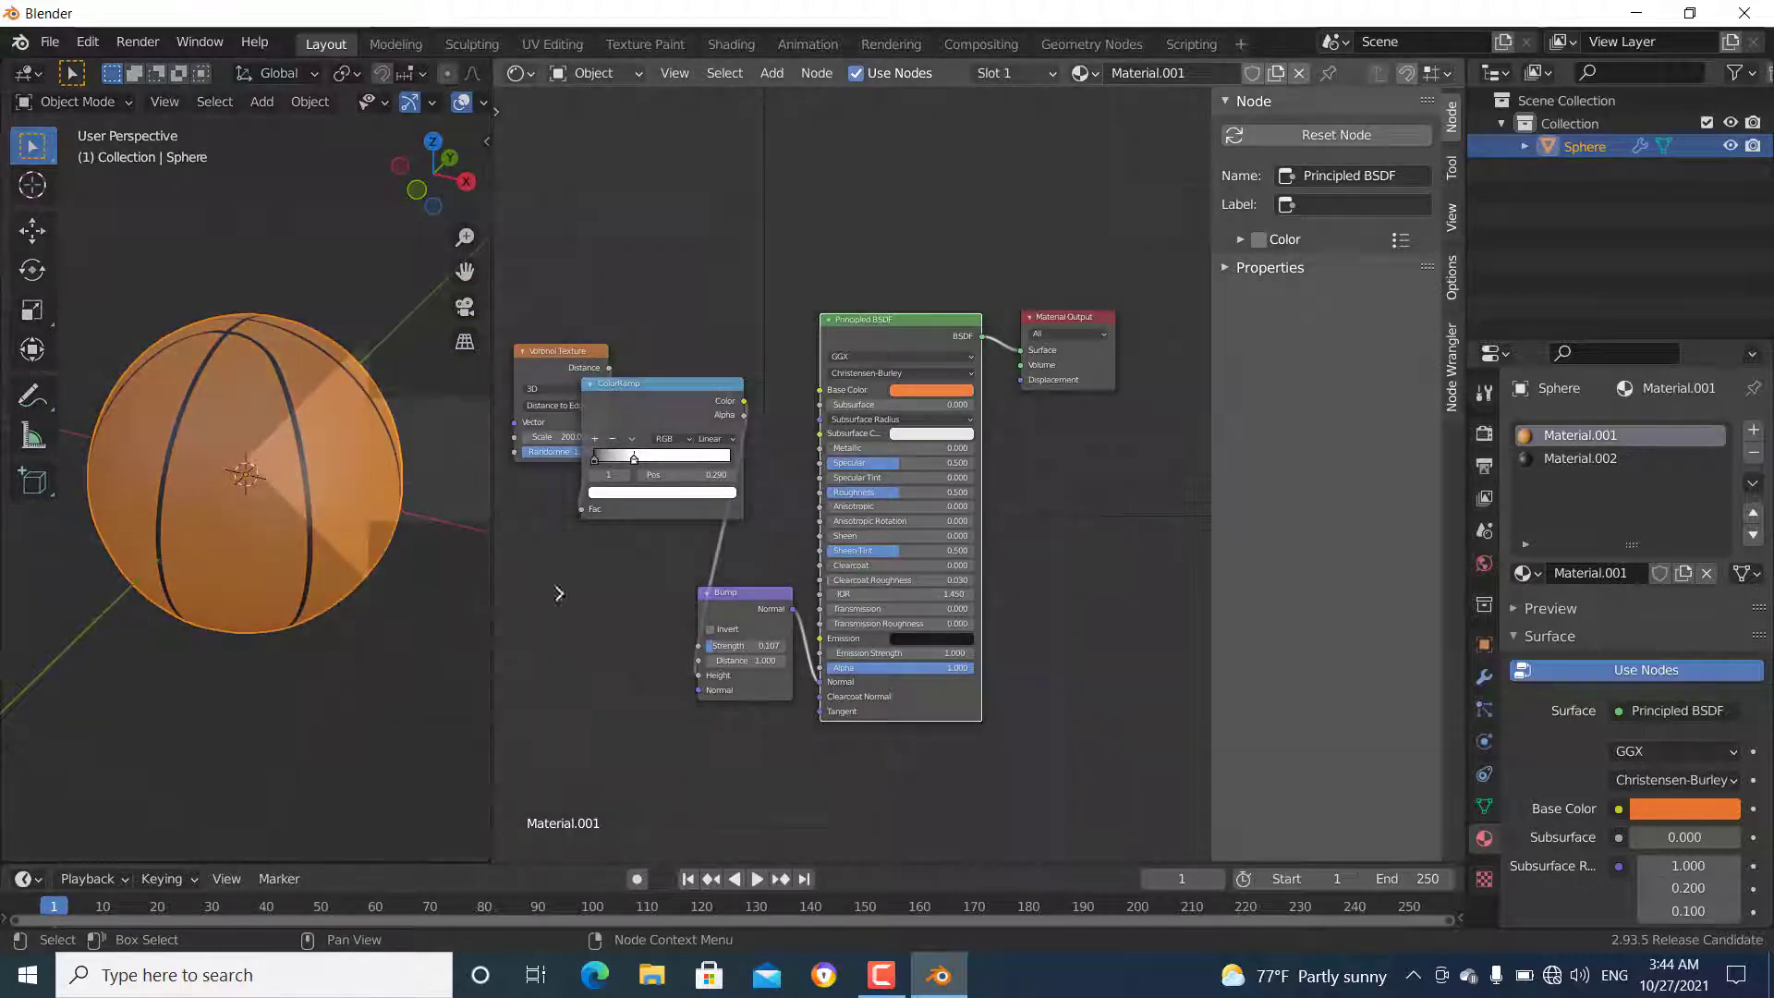
click(369, 713)
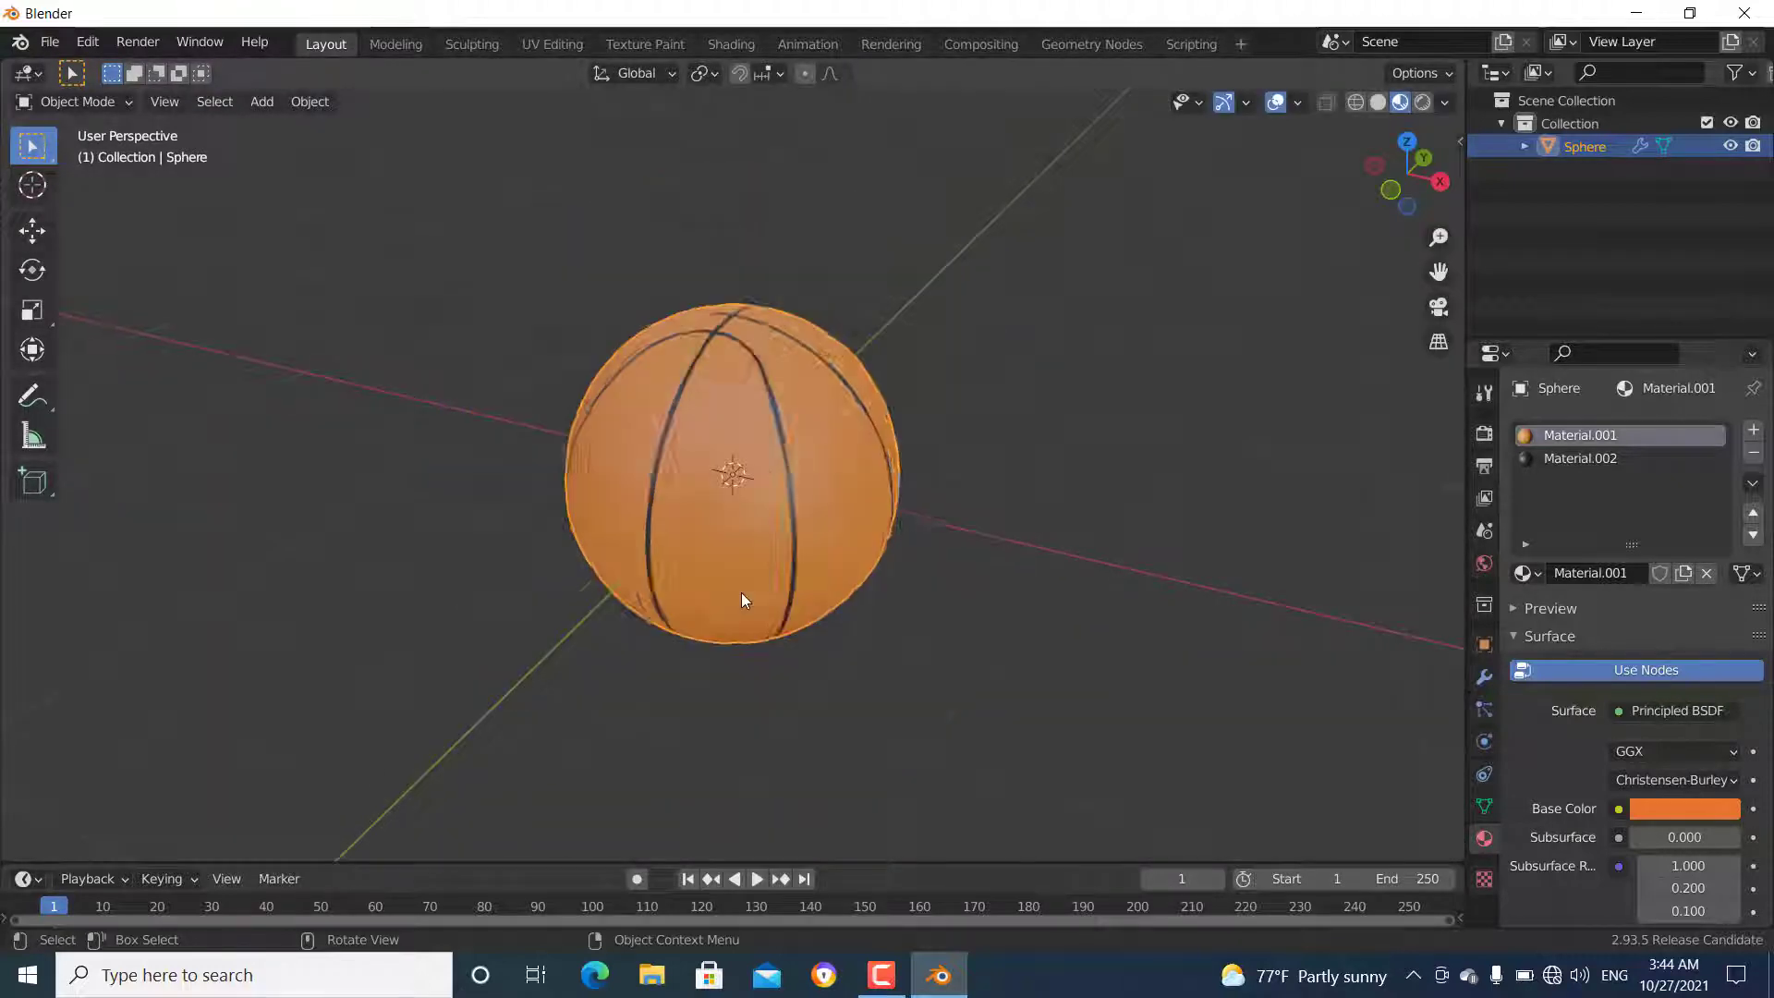
scroll(730, 651, up, 5)
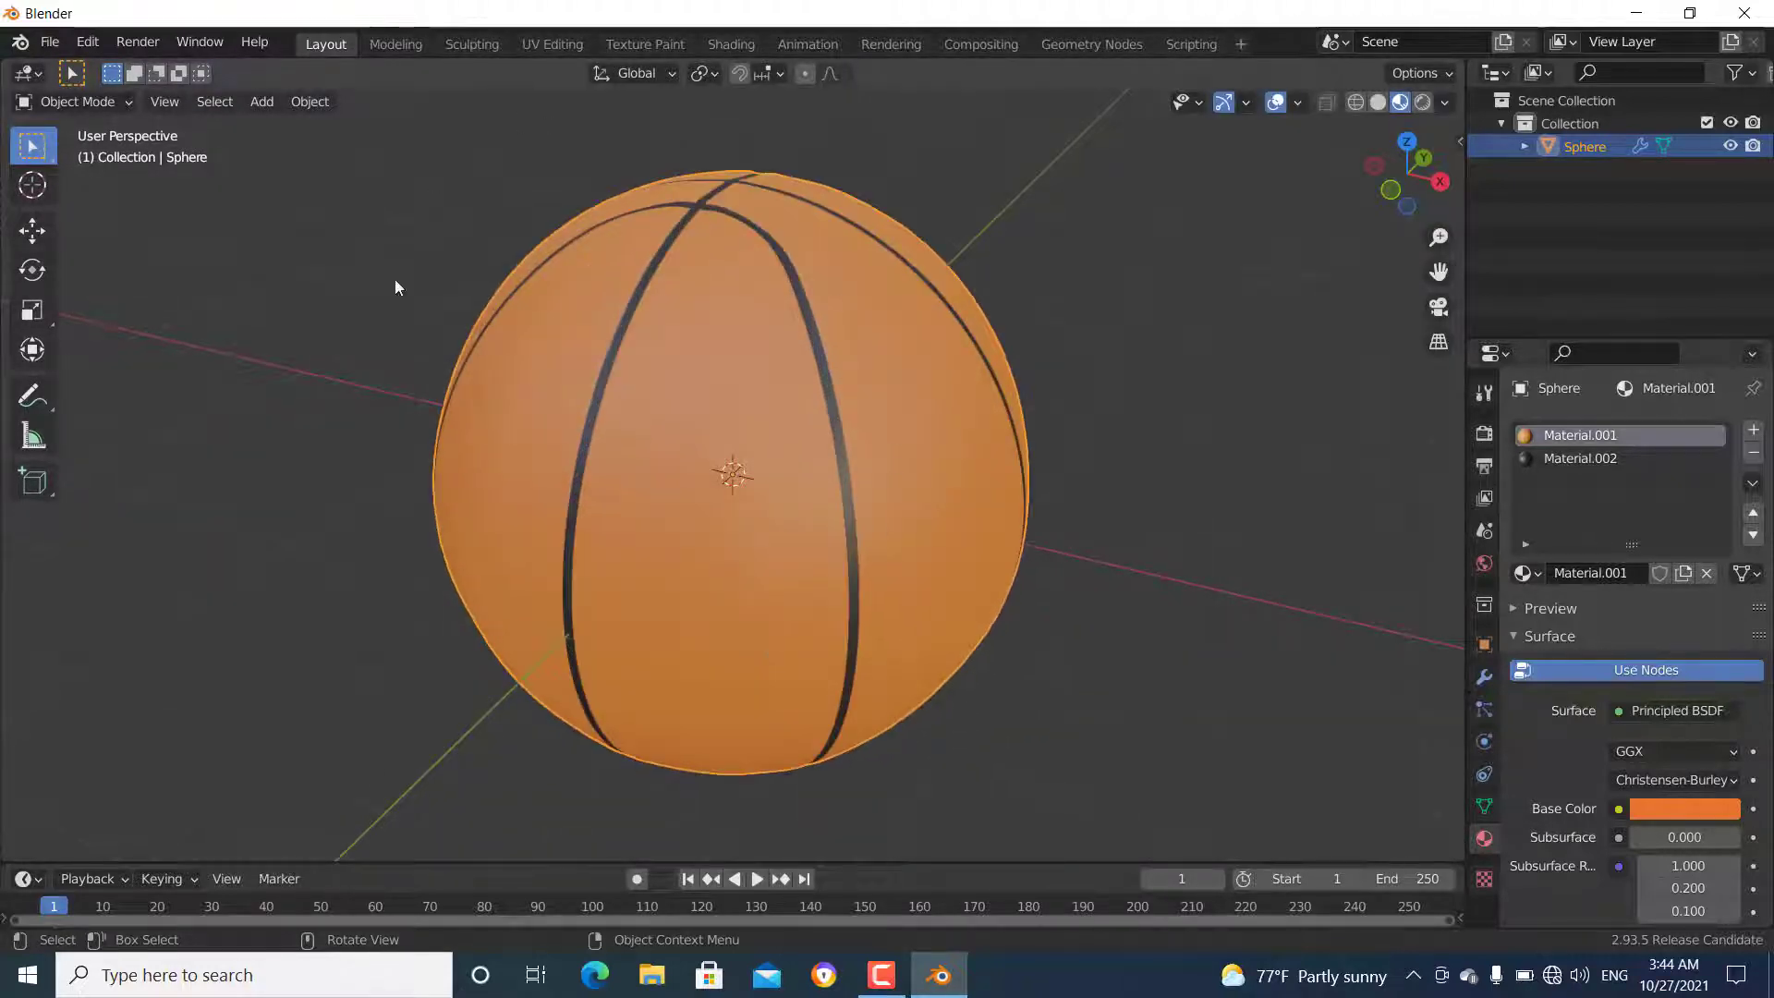
- Add a plane mesh and scale it to 2.936
key(shift+a)
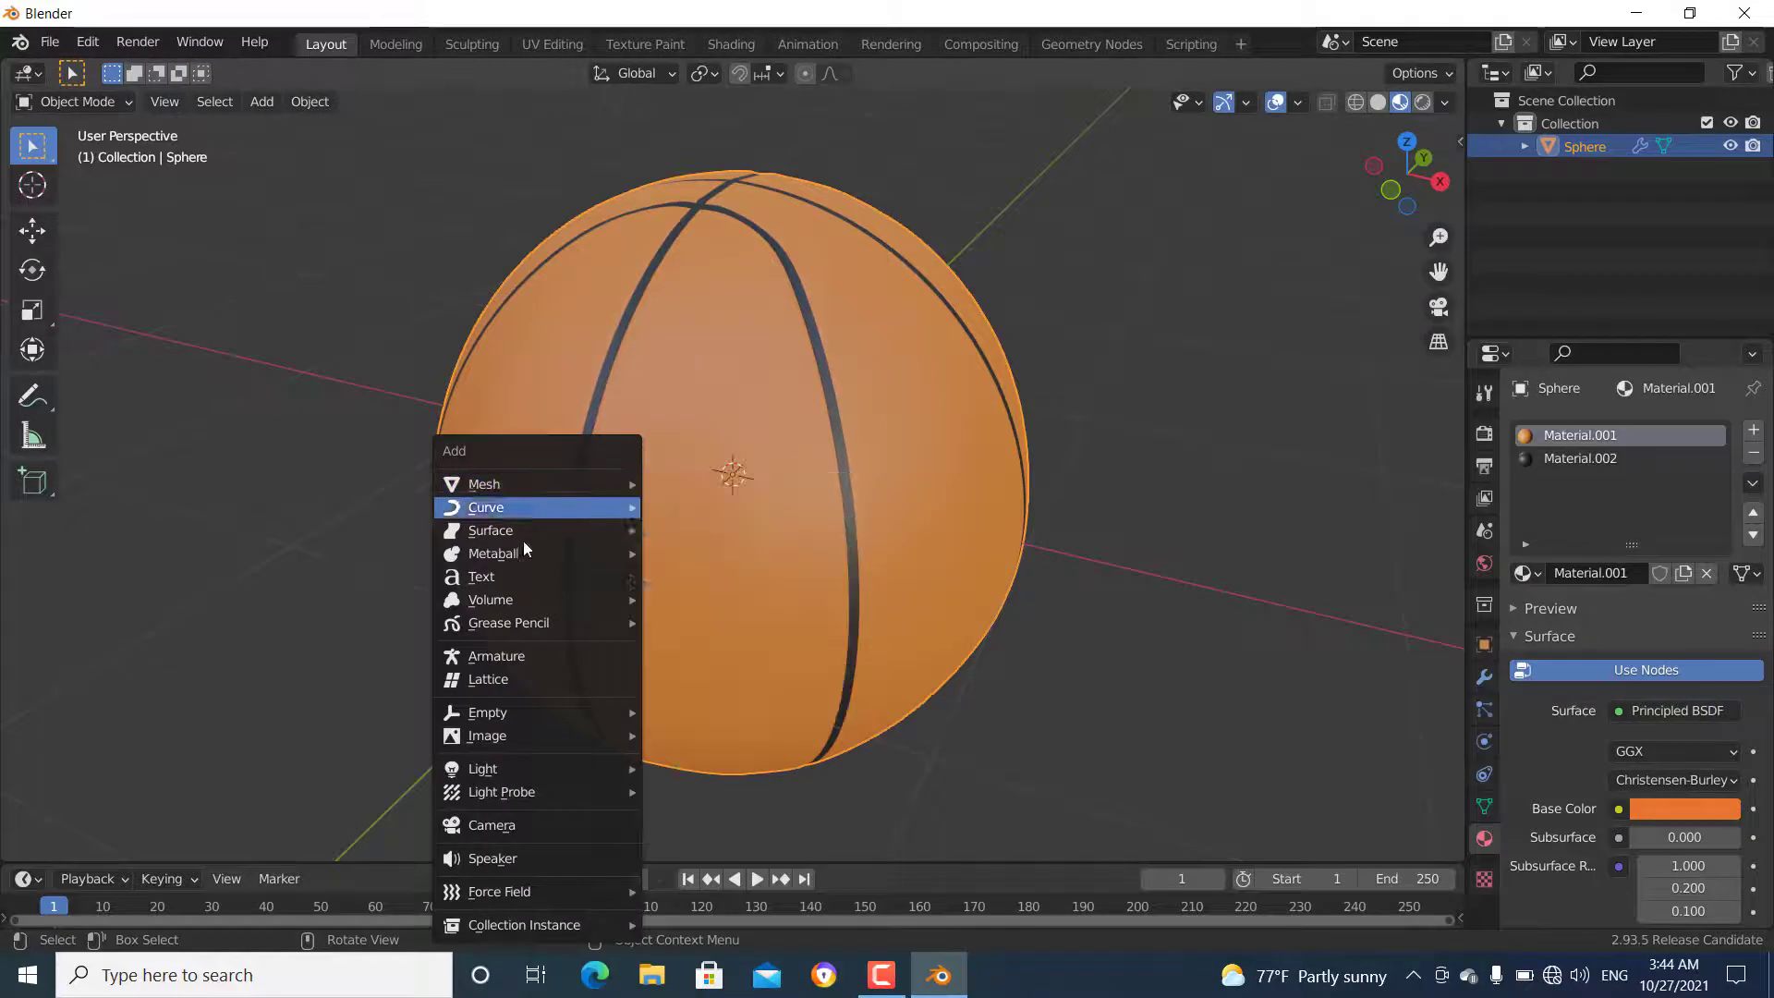
mouse_move(565, 482)
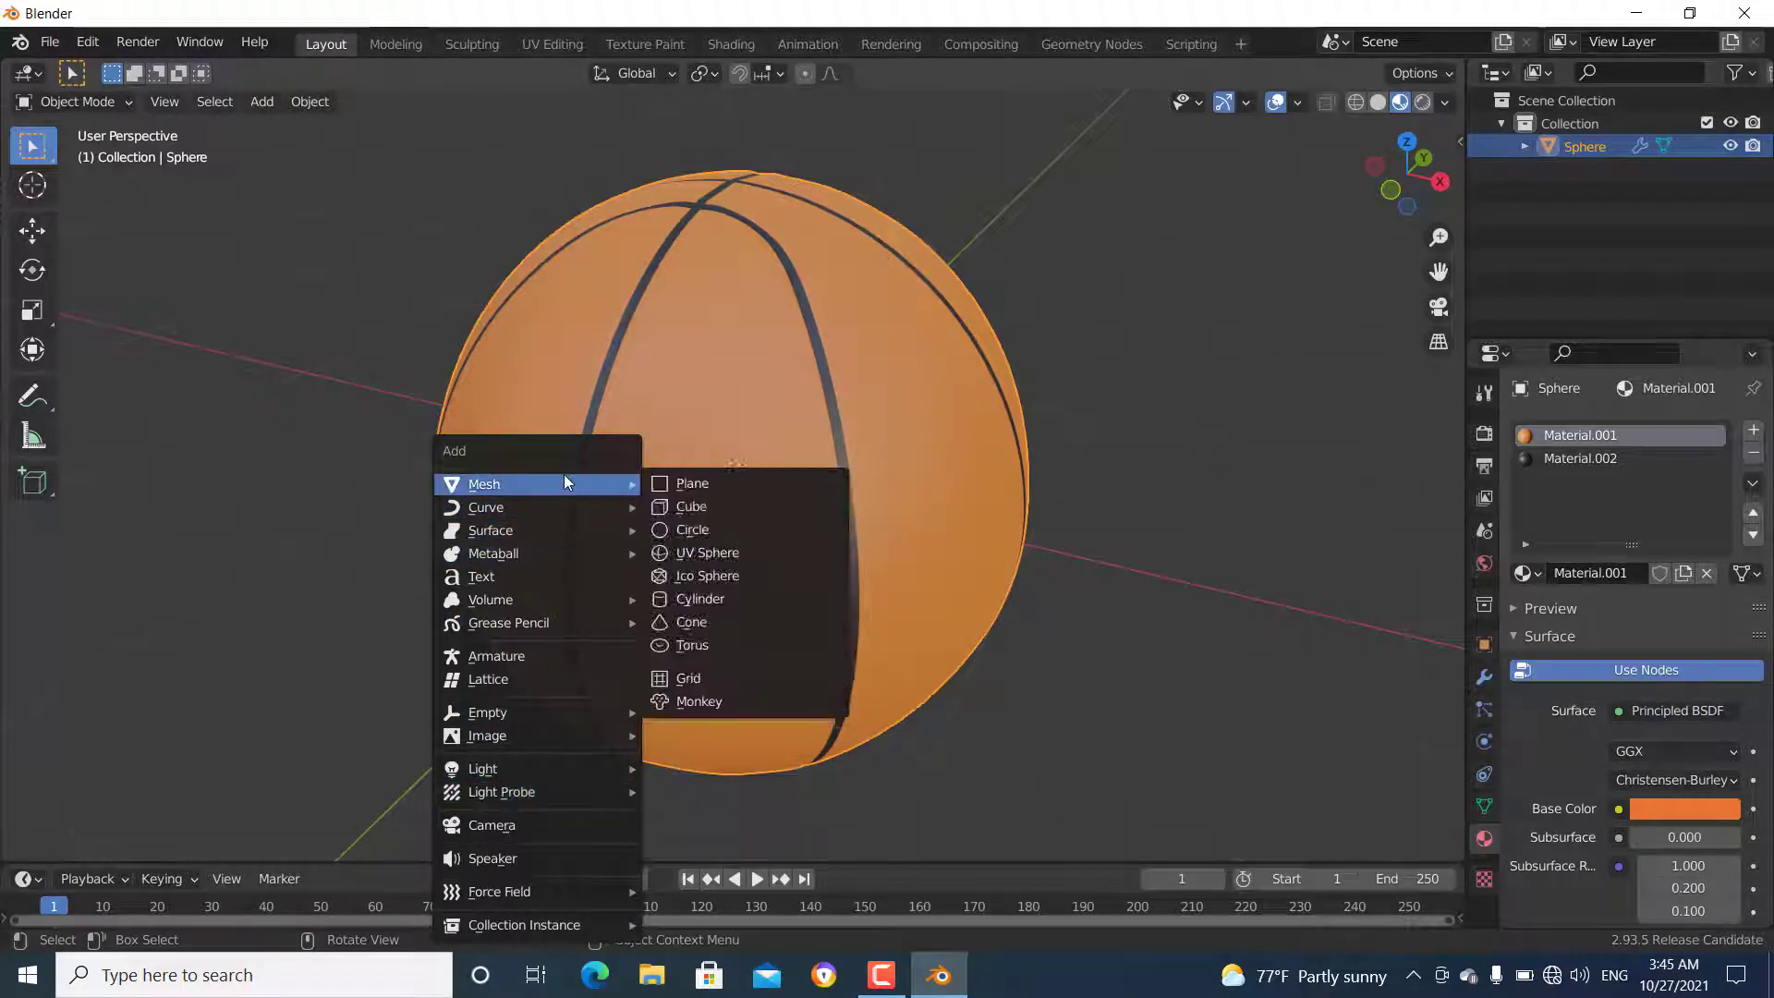
click(709, 483)
key(s)
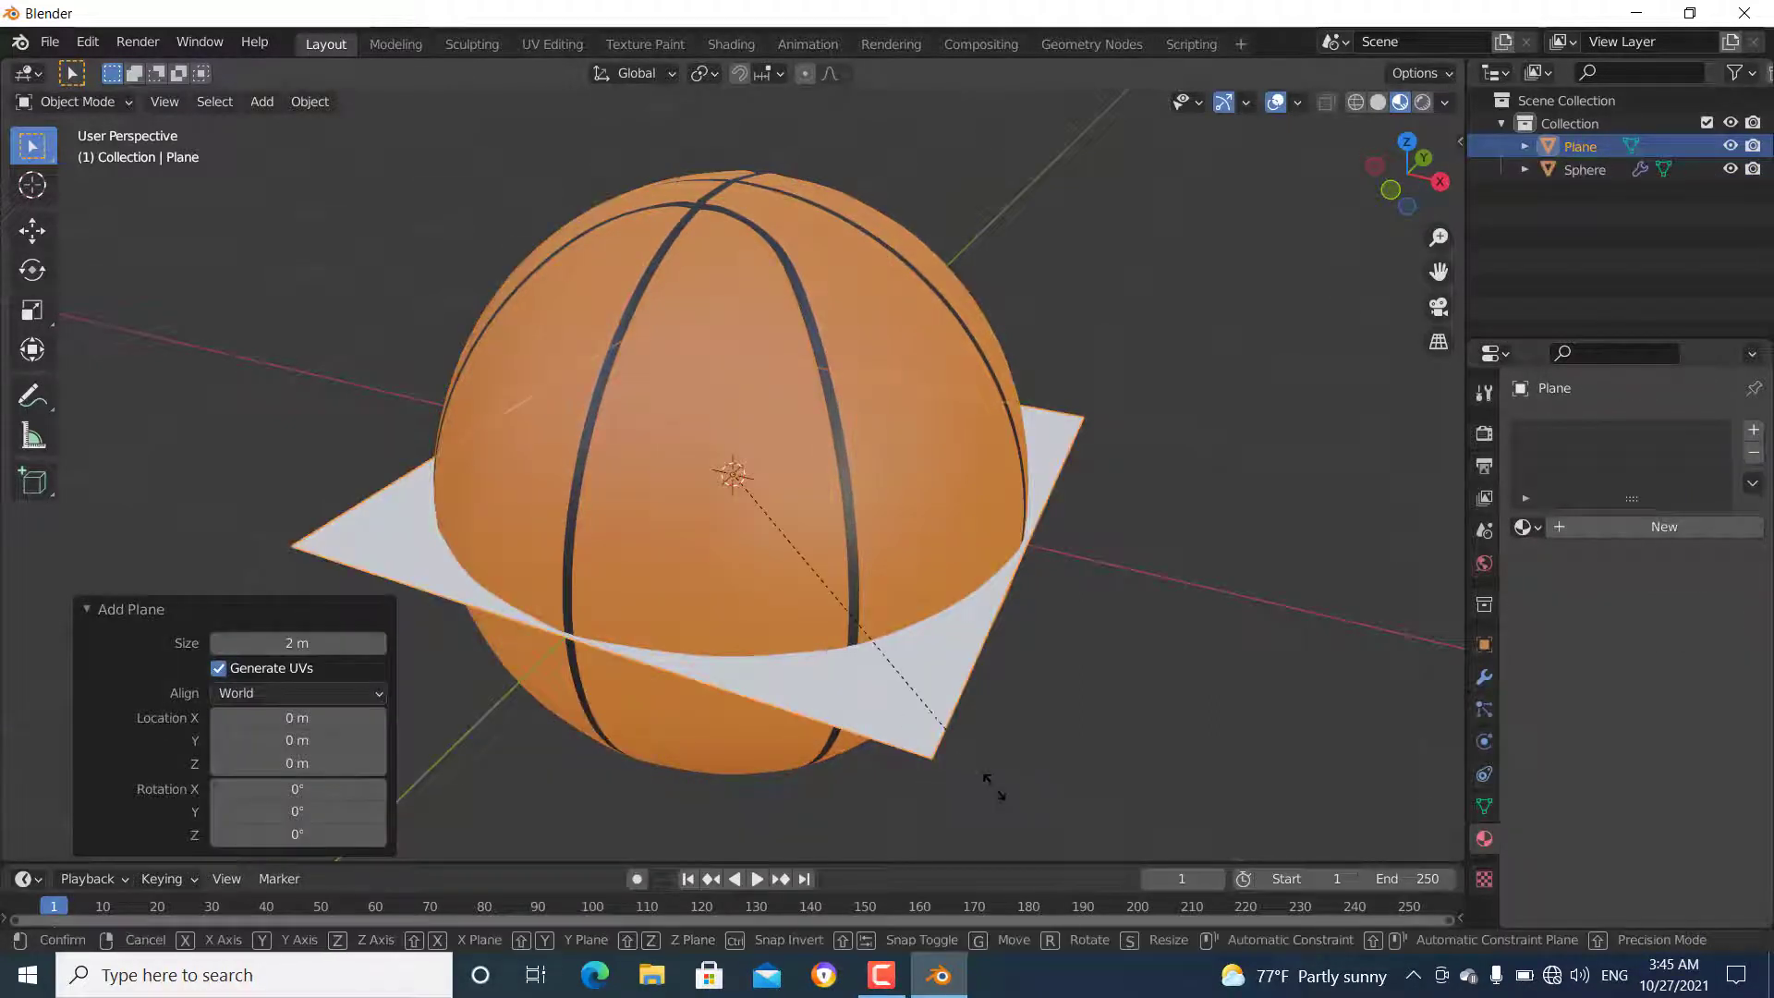
click(275, 348)
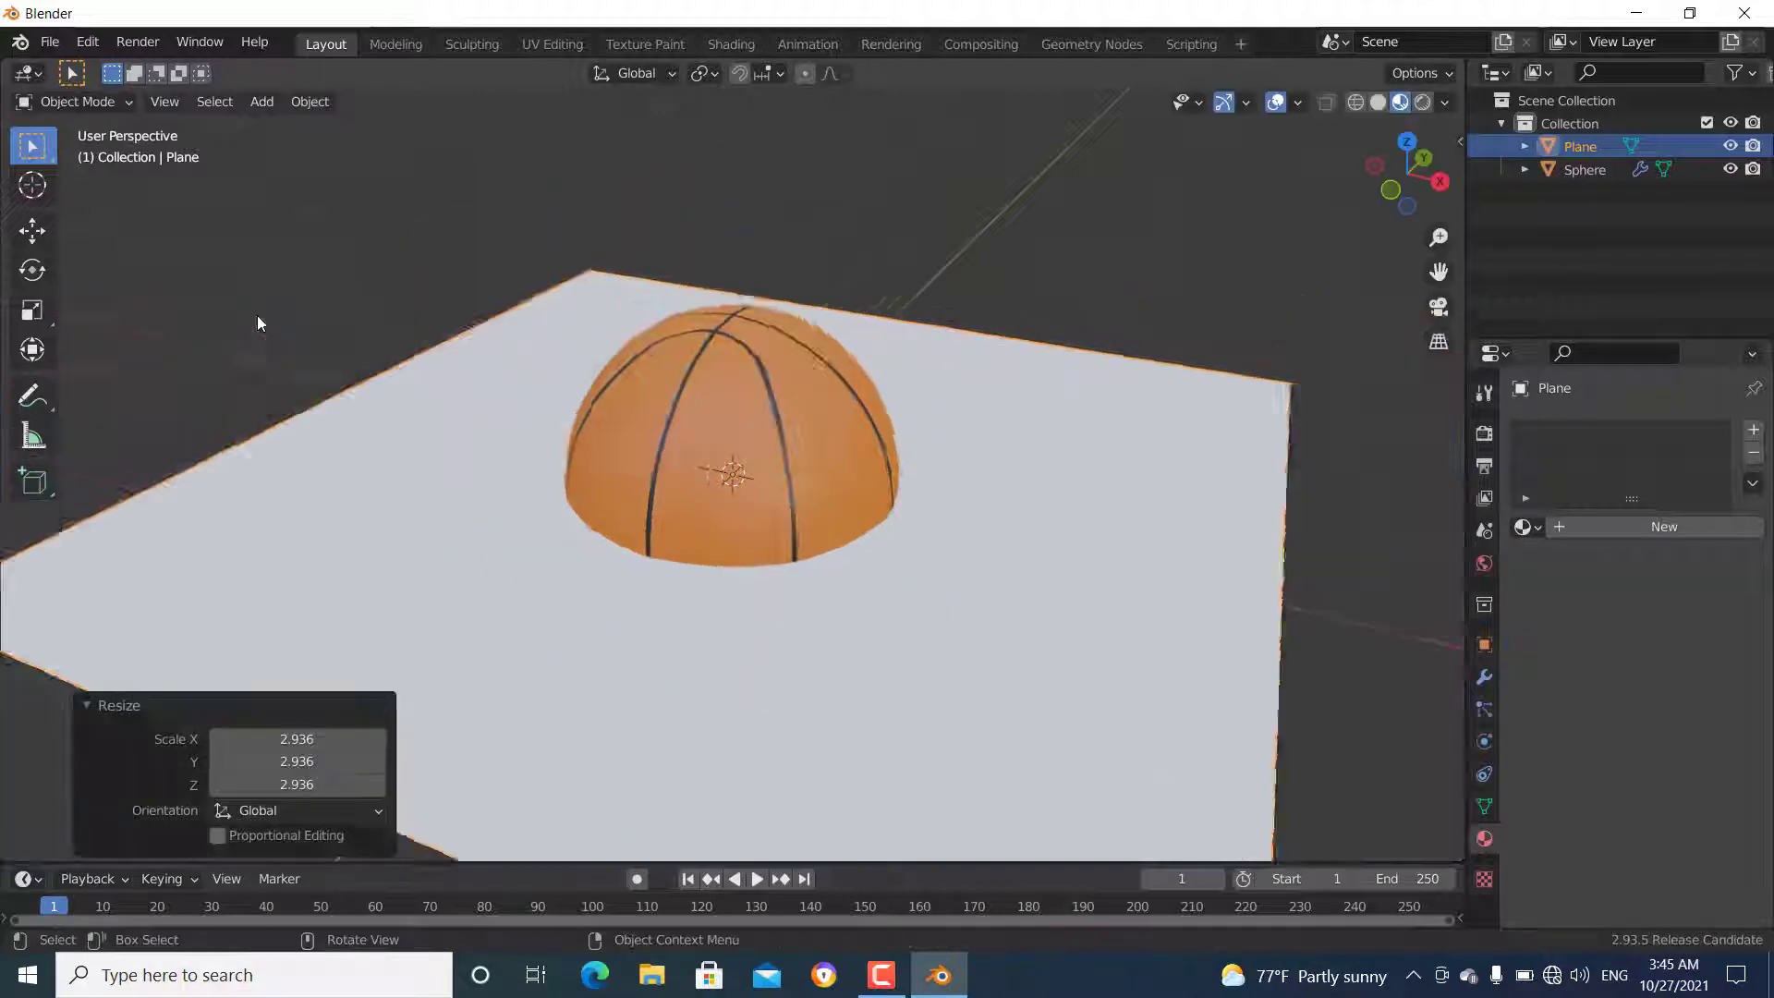
scroll(261, 318, down, 5)
- In front view, raise the Sphere 0.99232 m along Z to rest on the plane
key(KP_1)
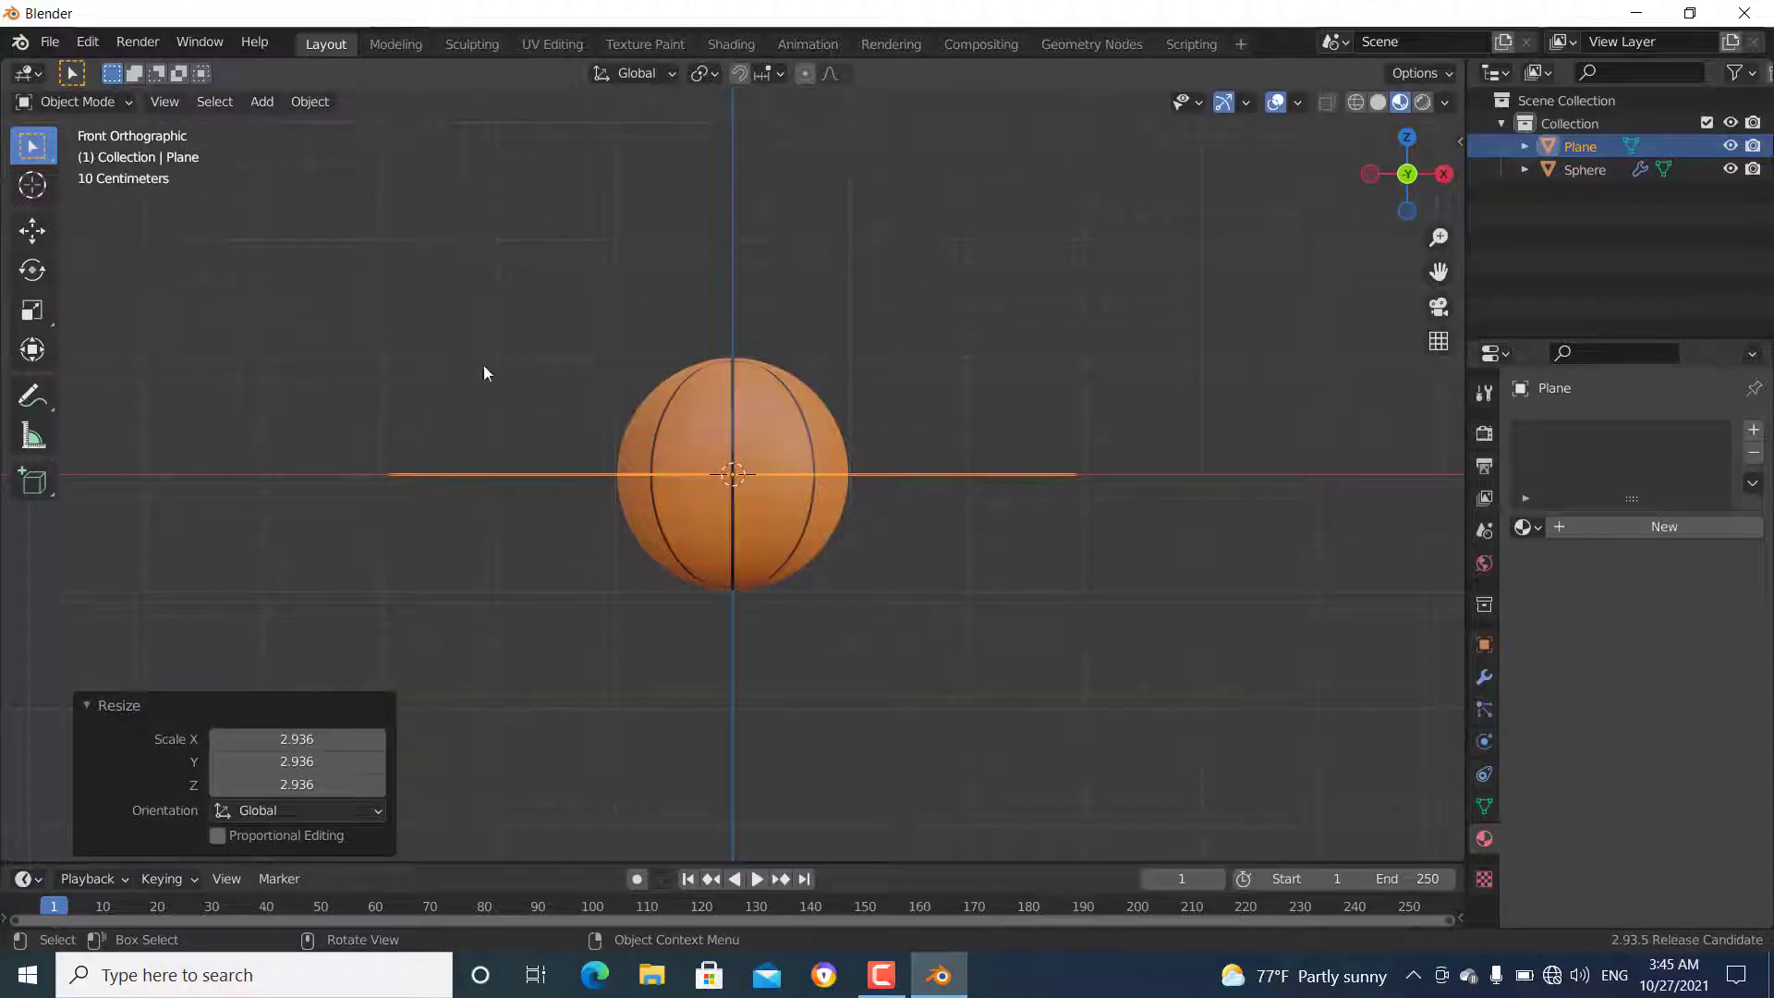
click(730, 403)
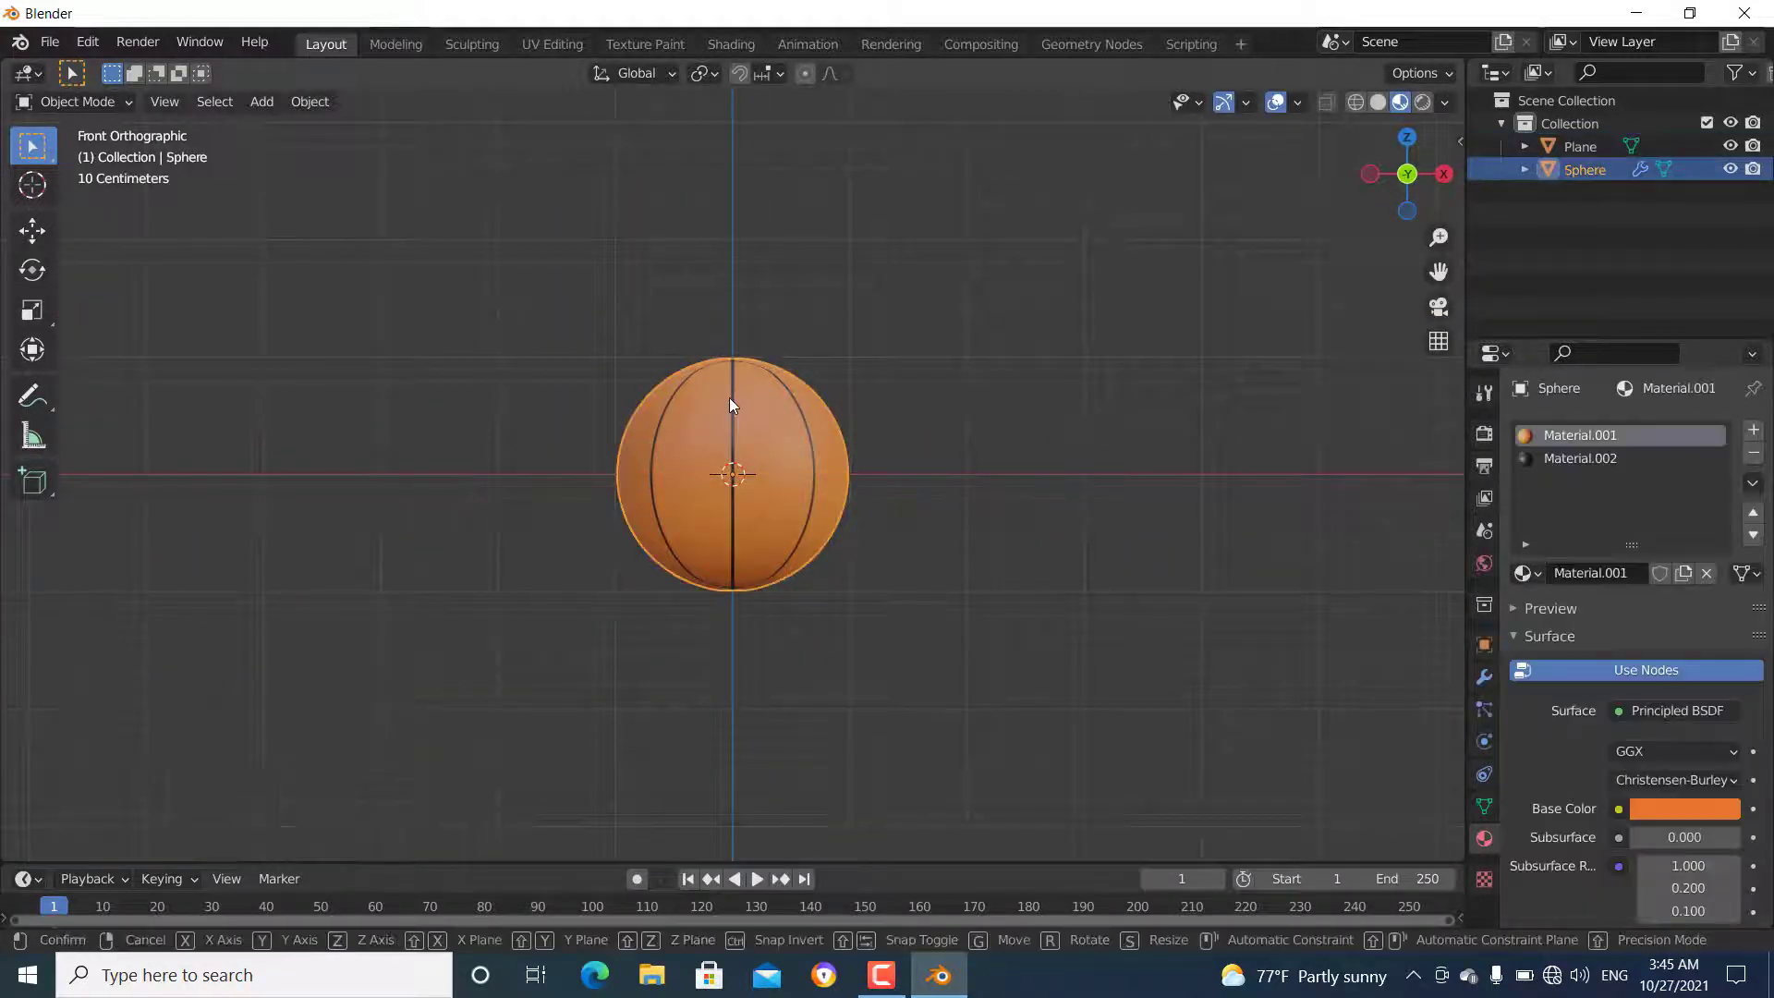
key(g)
key(z)
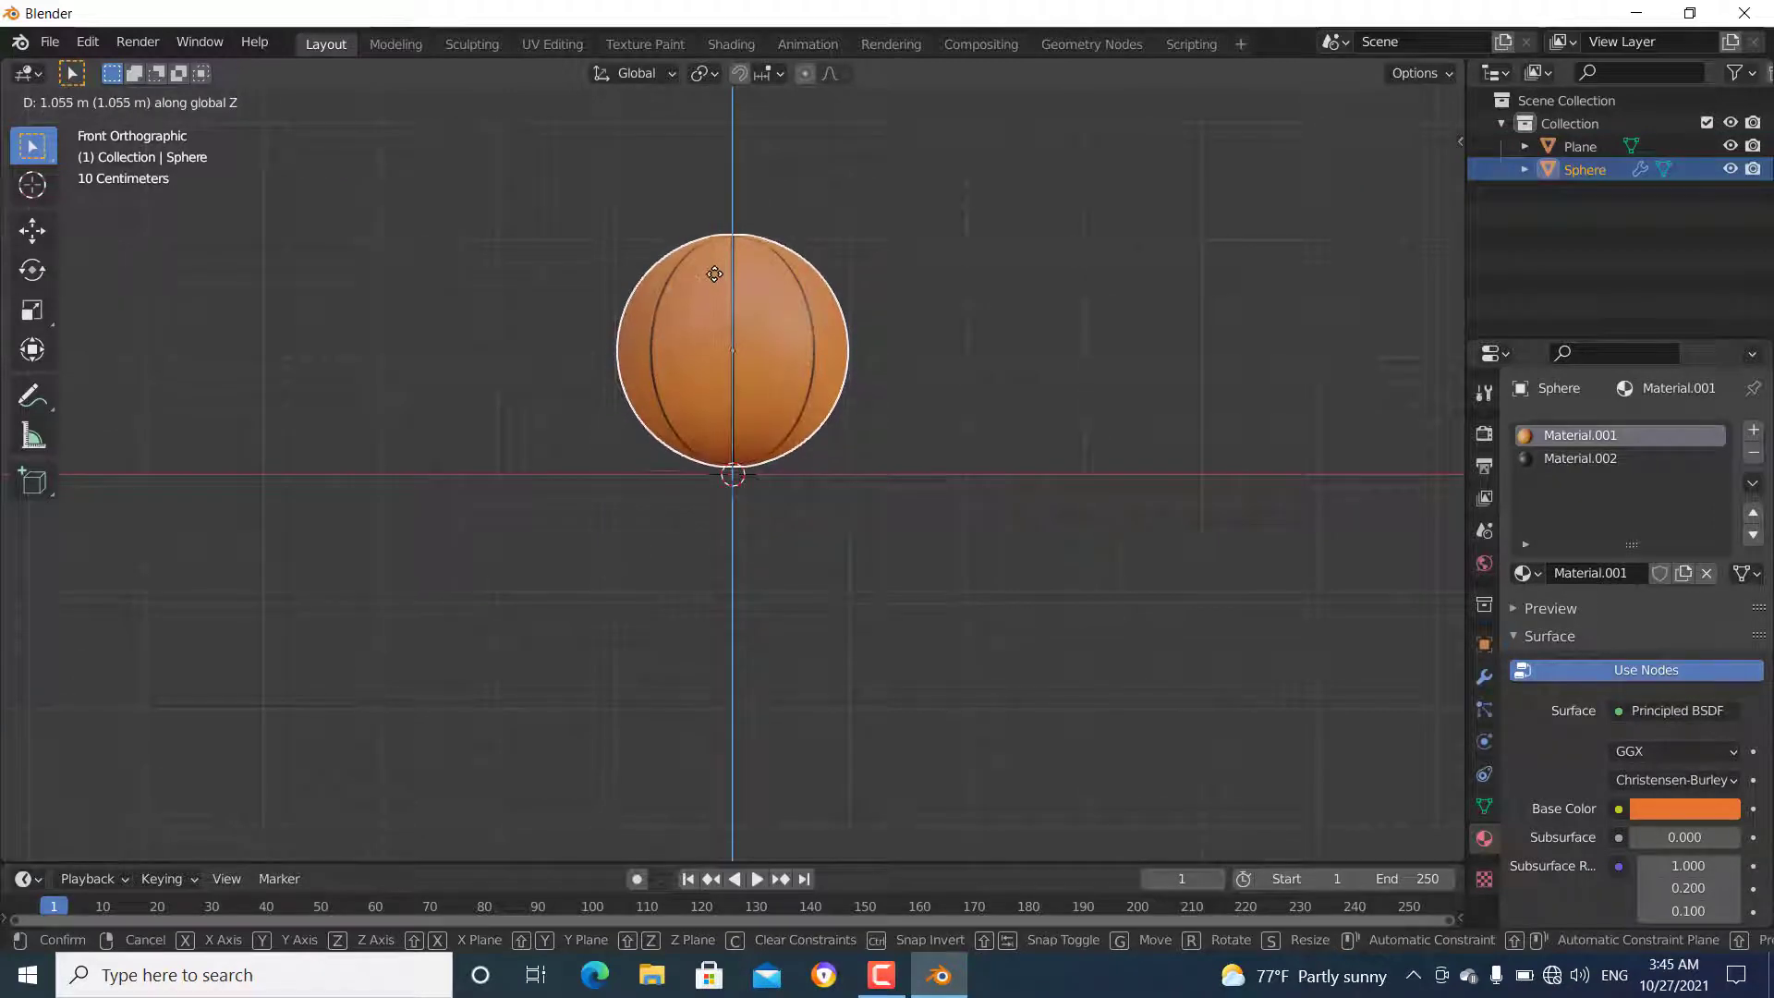
click(715, 282)
middle_drag(800, 407, 667, 554)
click(653, 589)
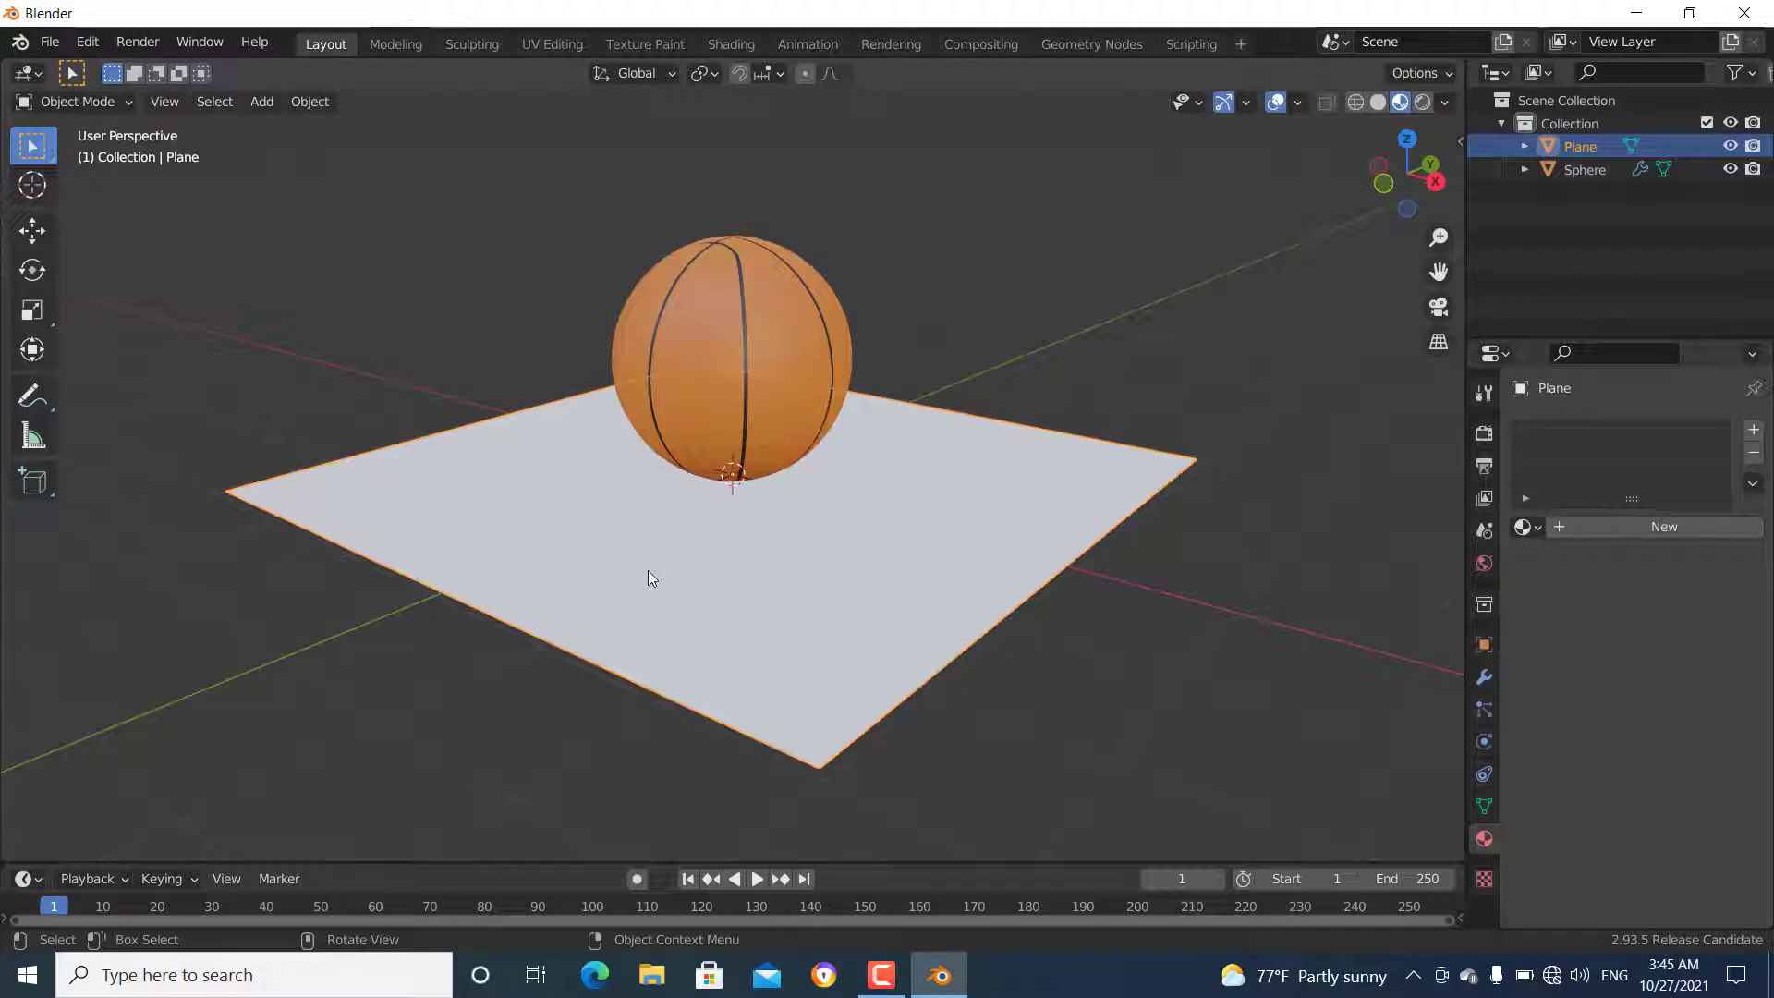
- Apply the plane's scale and stretch it 2.584 along X in Edit Mode
key(ctrl+a)
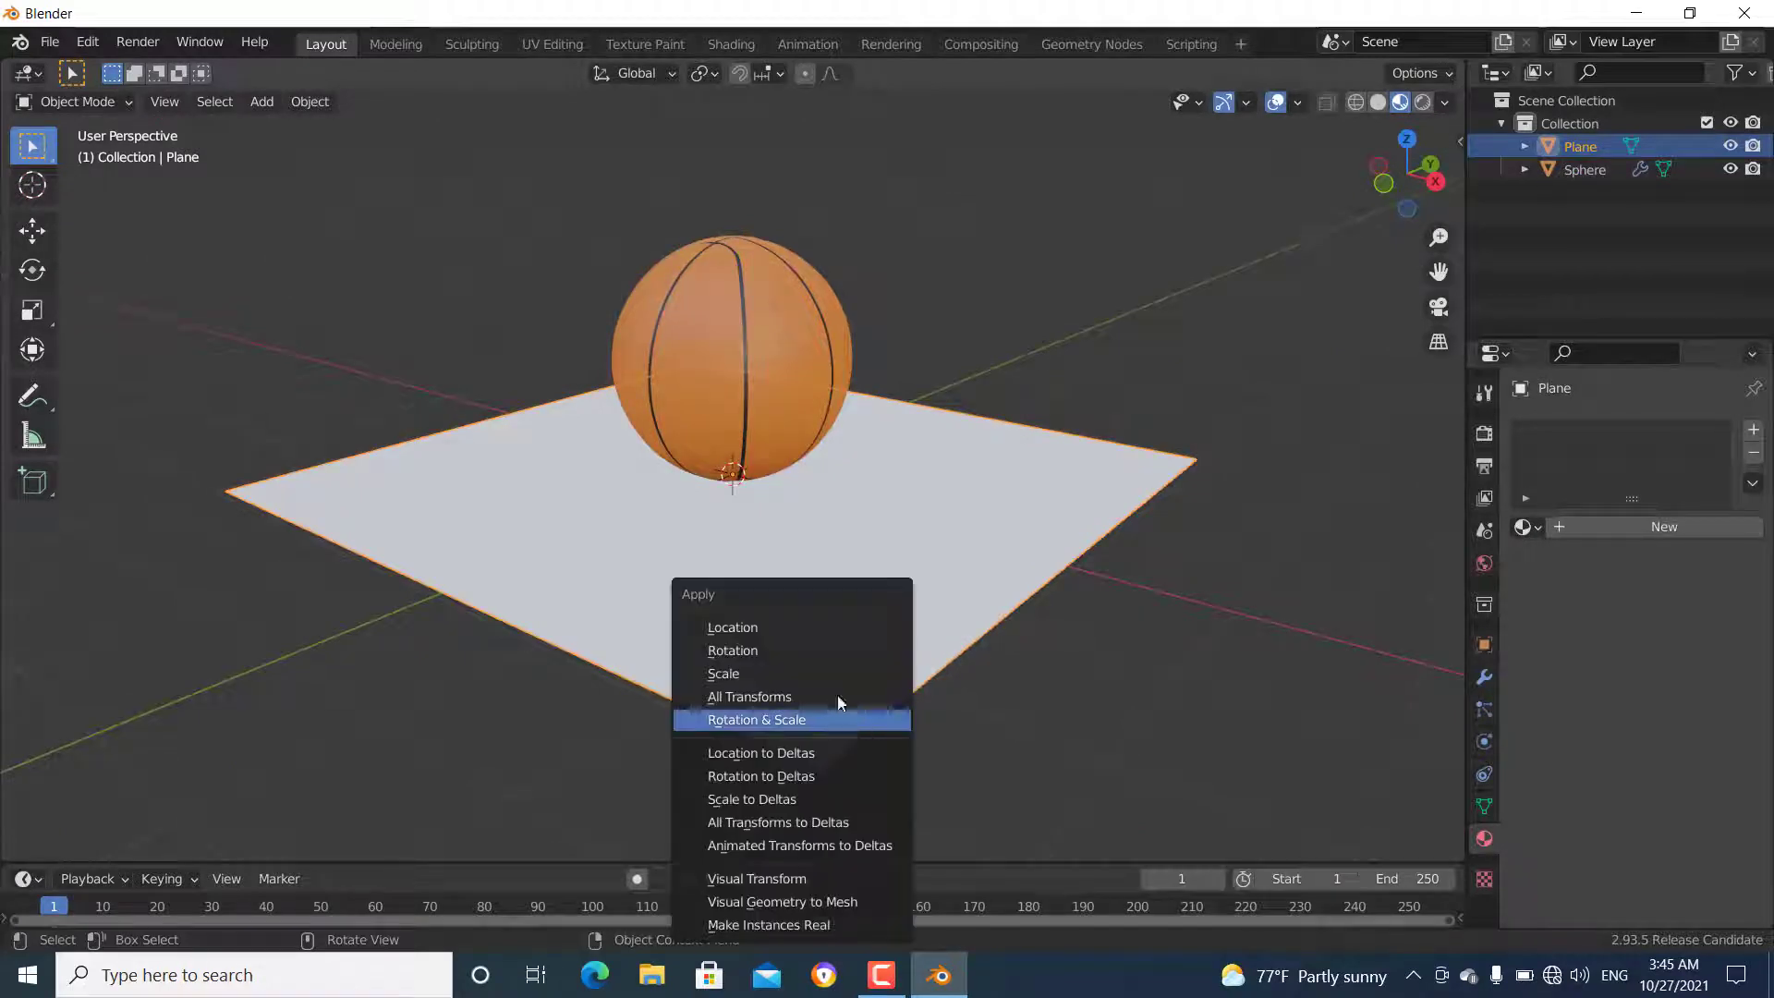
click(807, 678)
key(Tab)
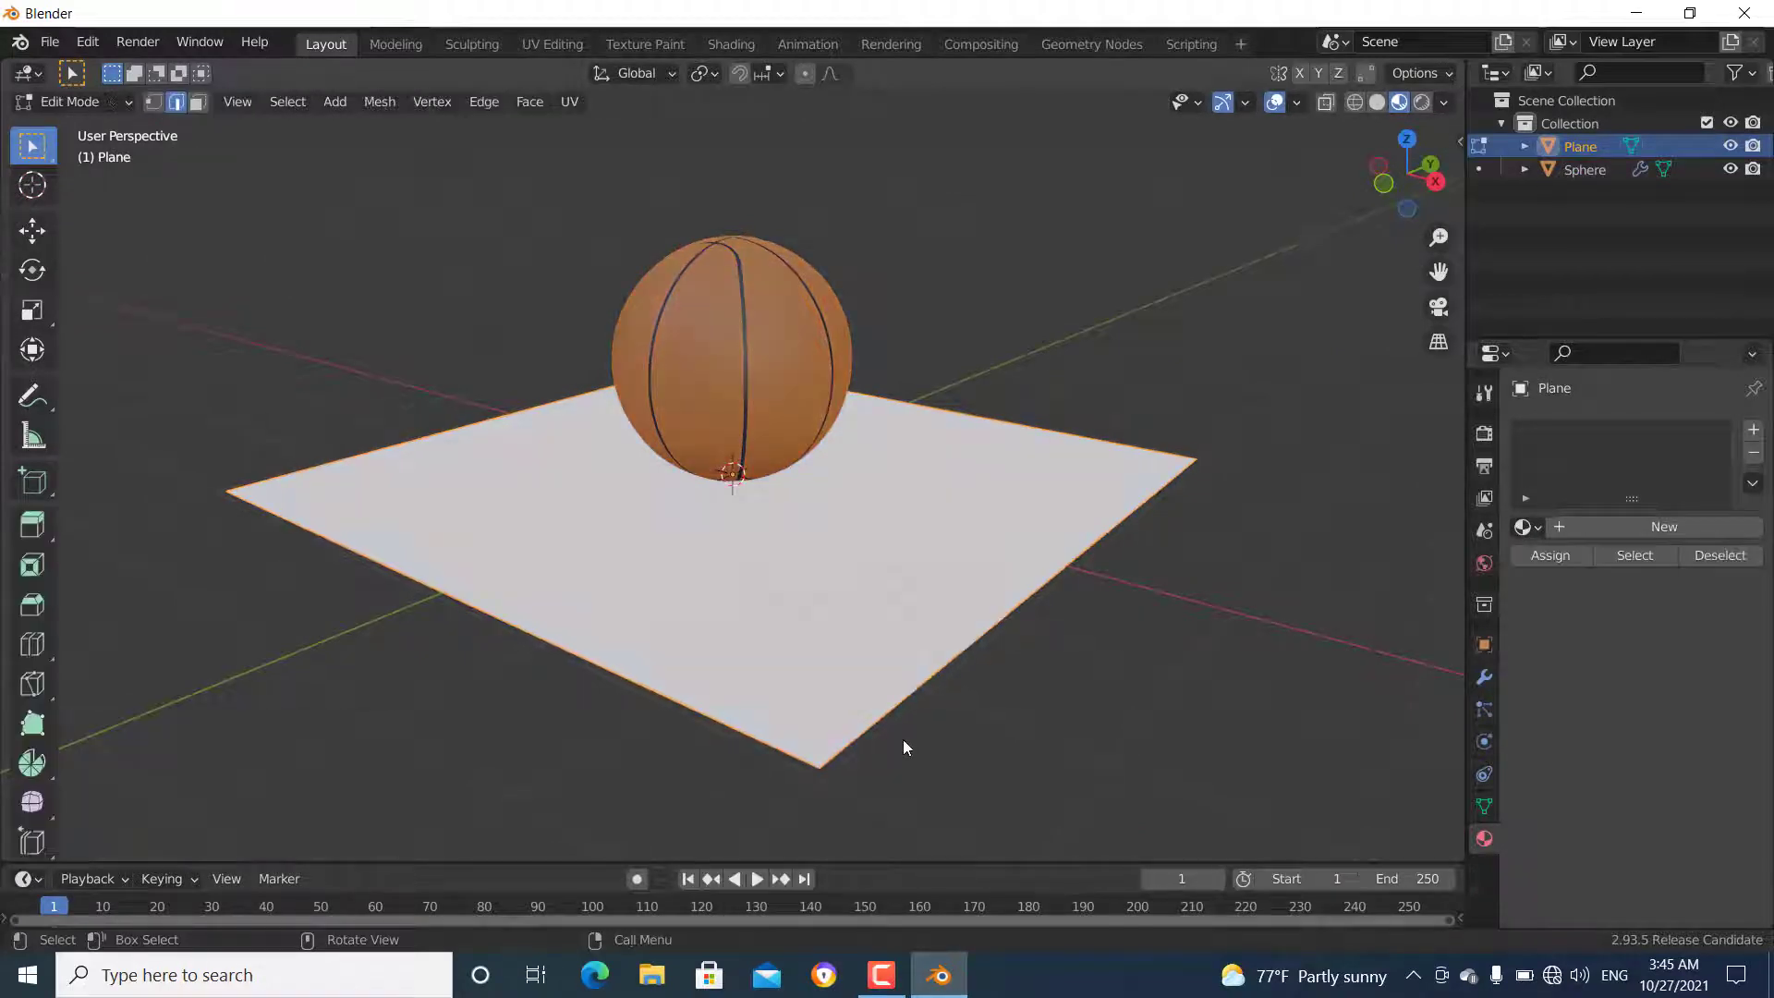
key(x)
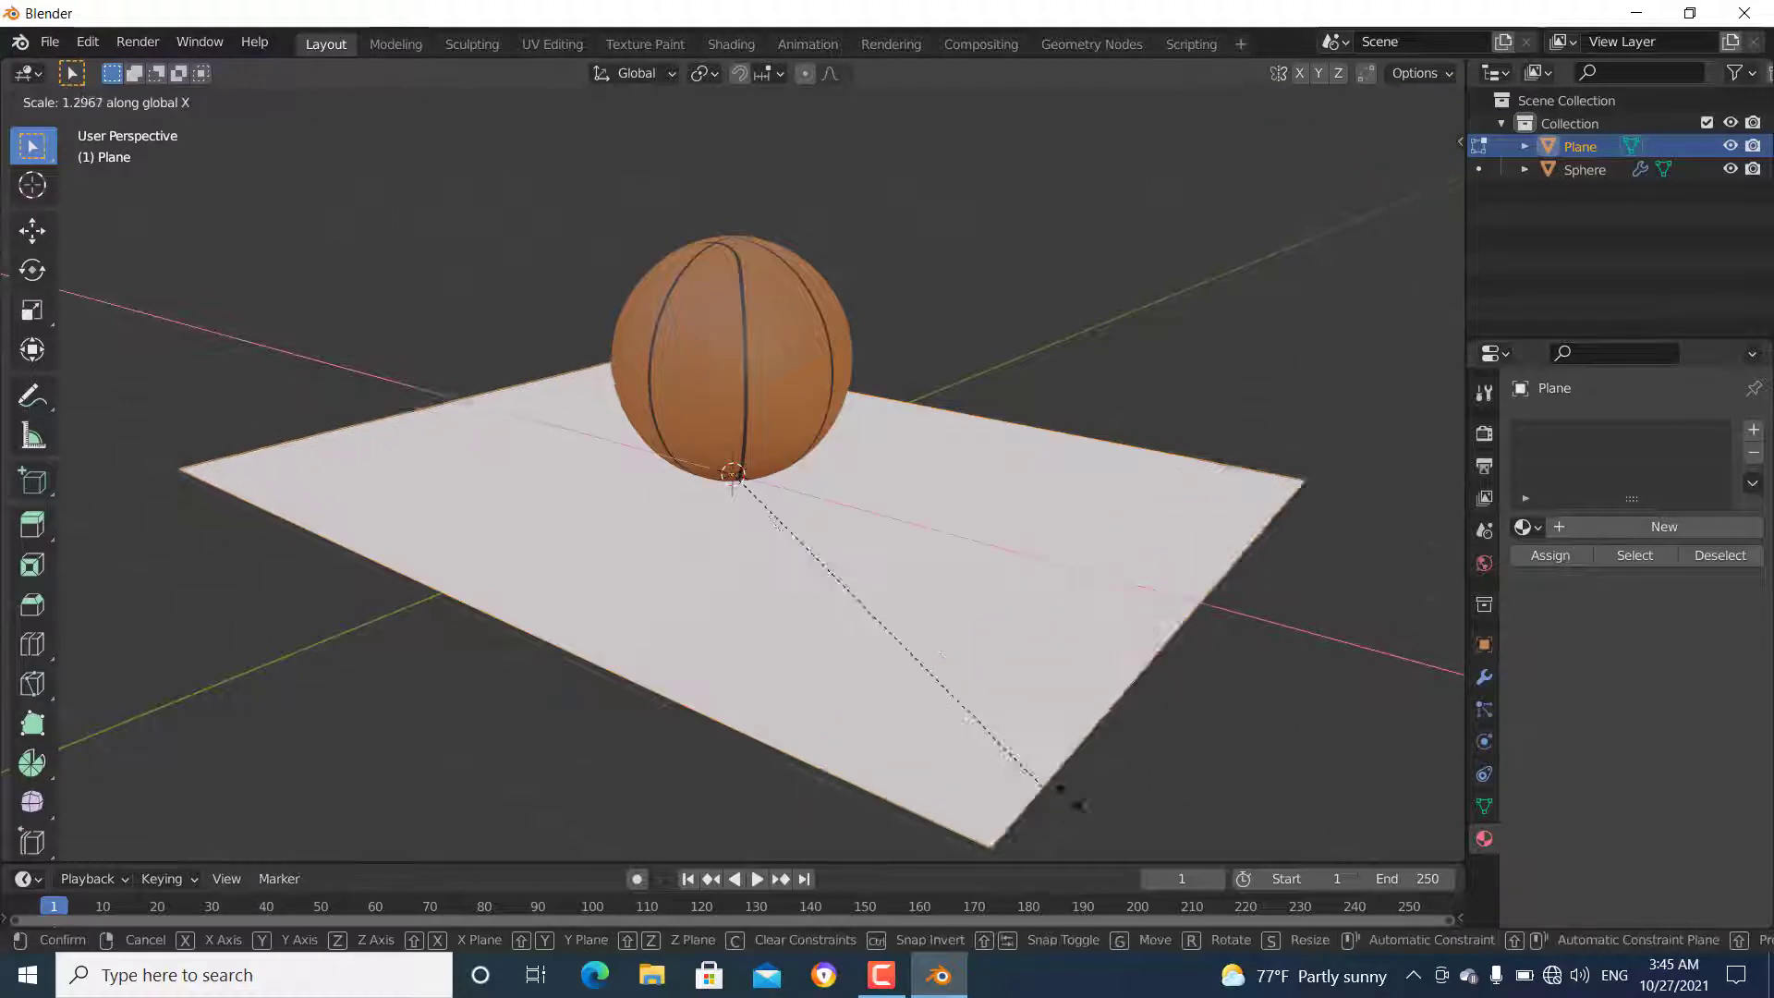
click(1058, 790)
middle_drag(597, 348, 861, 372)
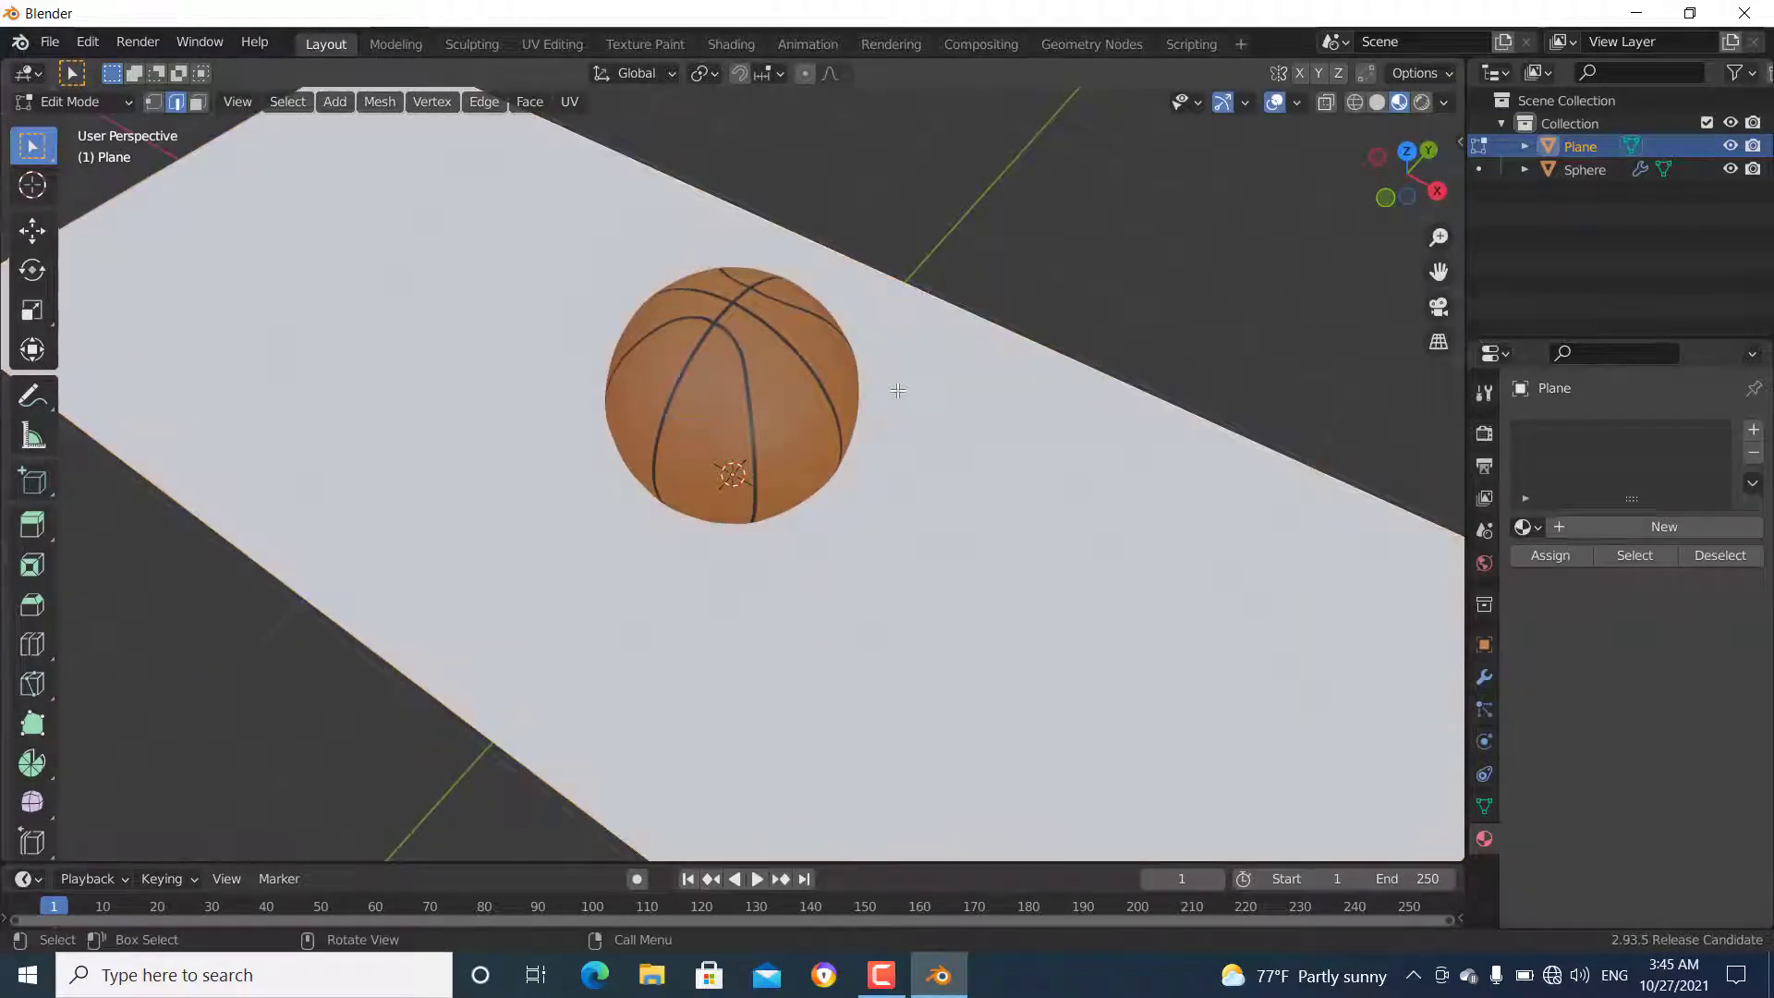
scroll(894, 392, down, 3)
- Extrude the back edge 5.061 m up along Z into a wall
key(e)
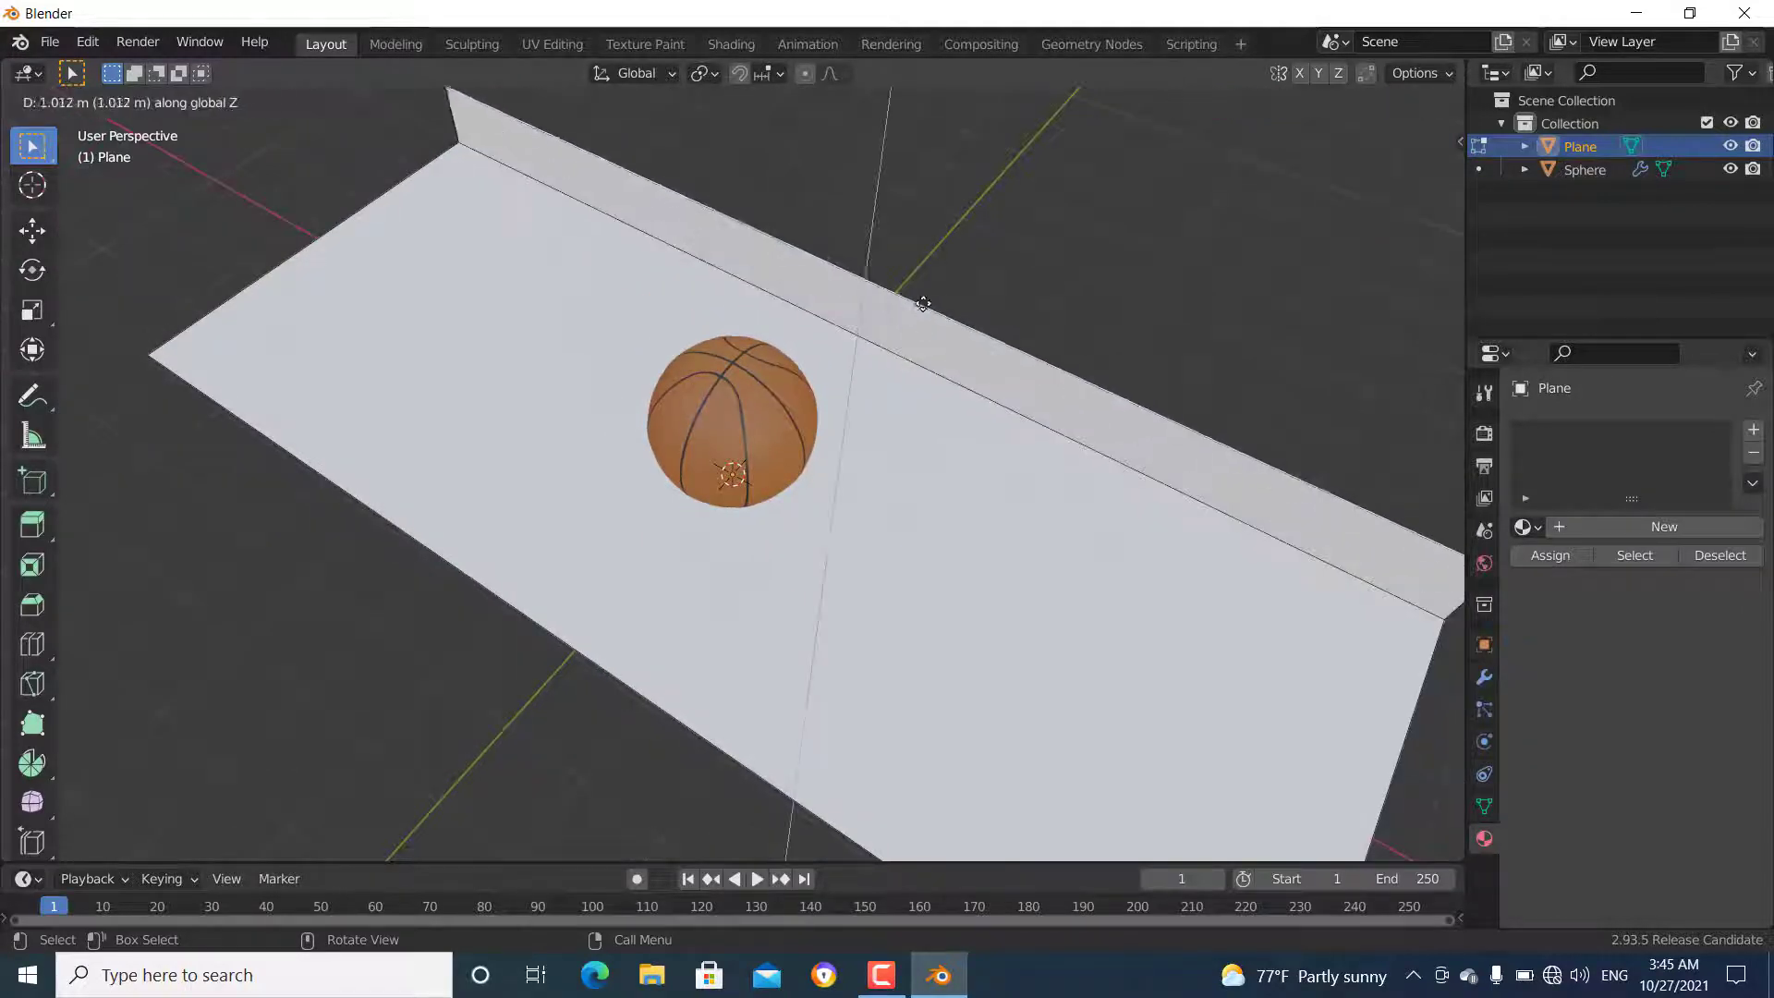
click(991, 820)
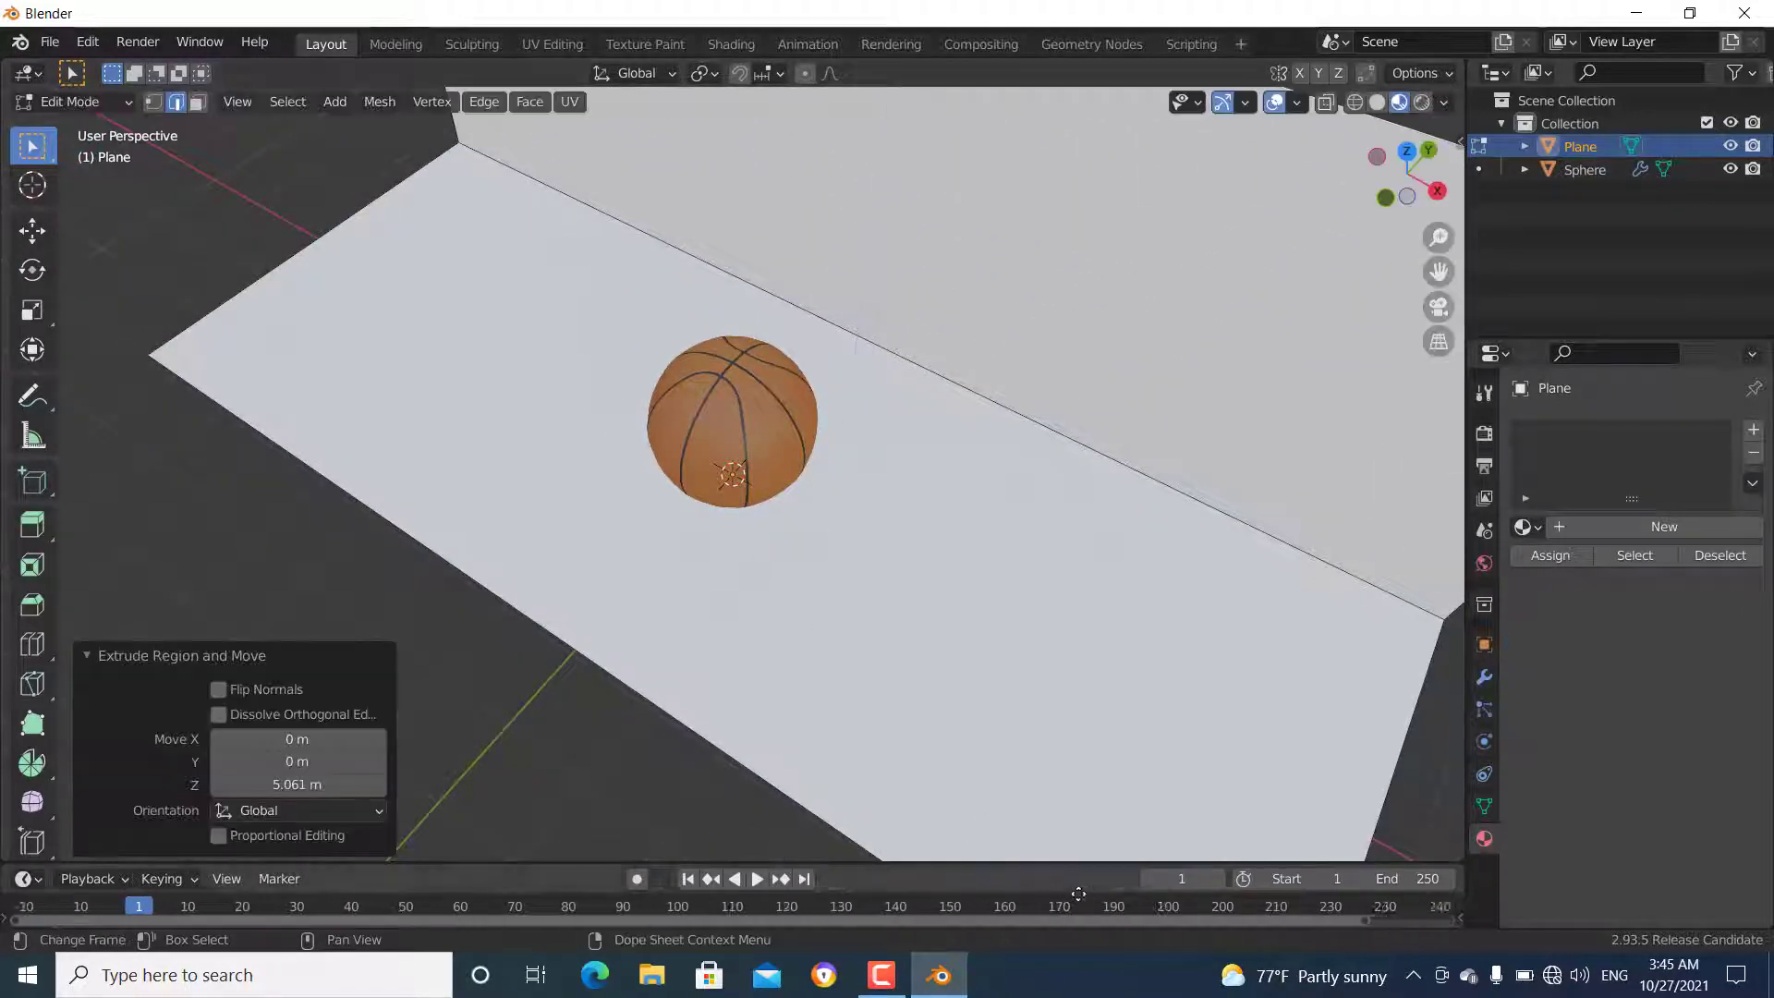
middle_drag(1016, 689, 1057, 477)
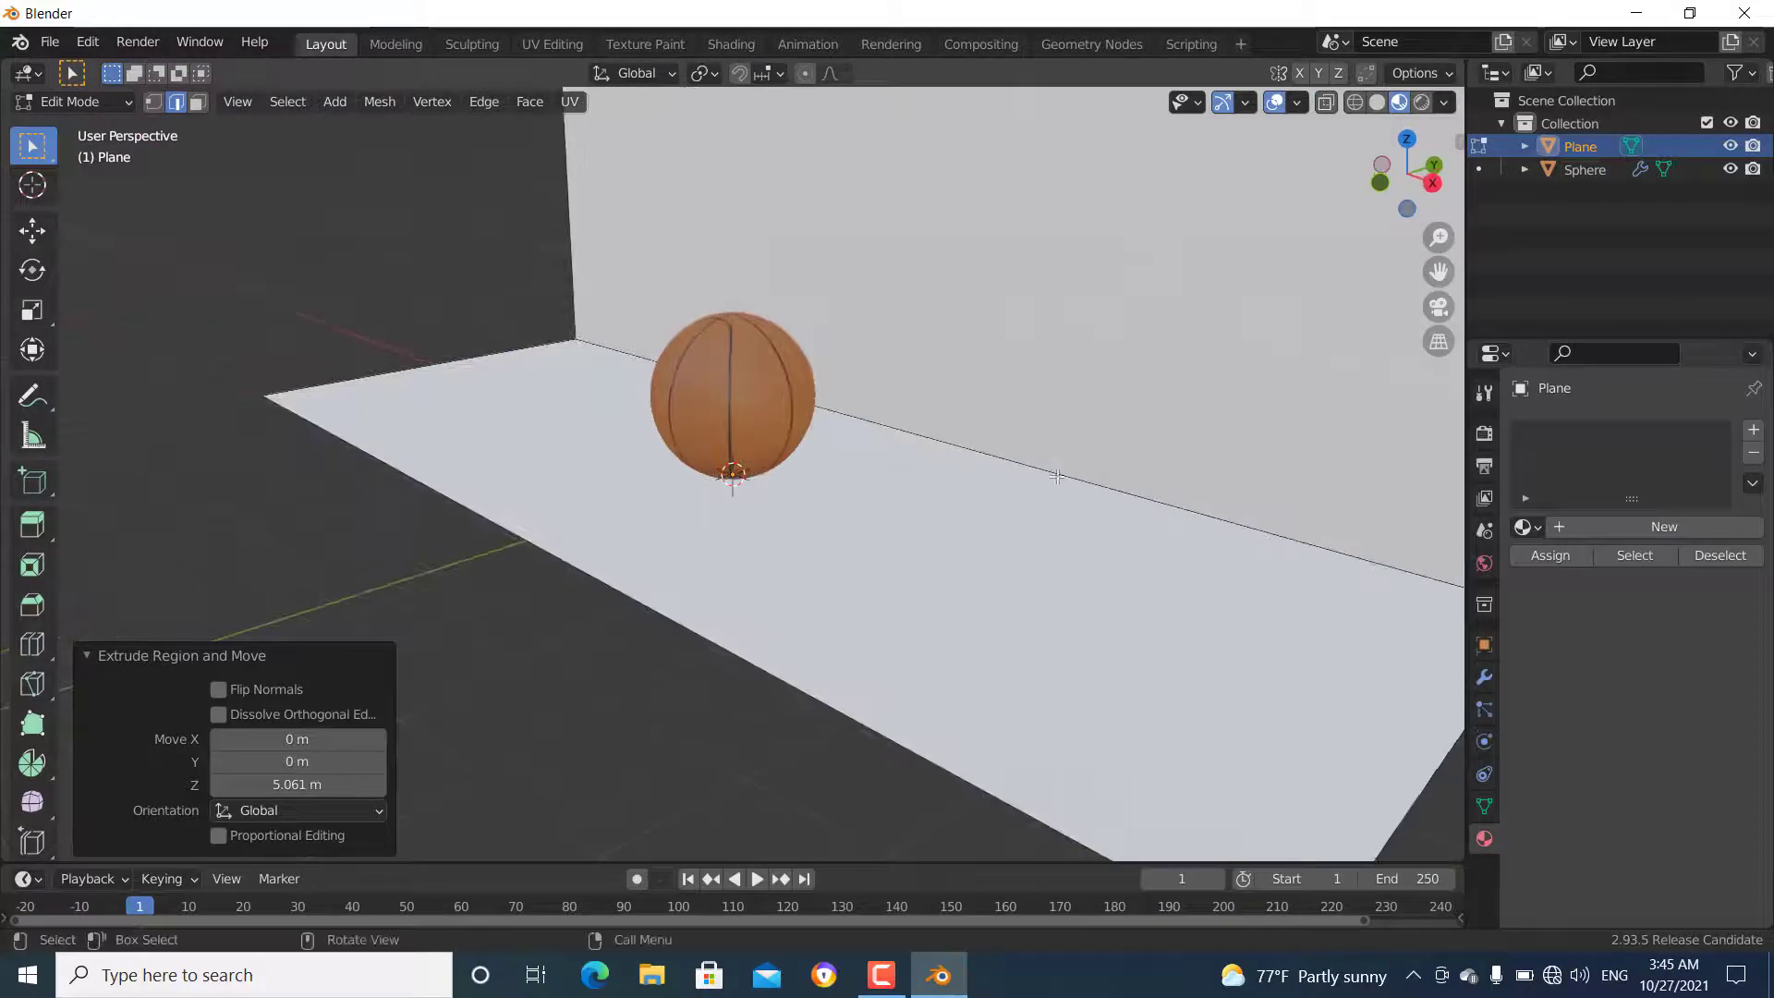
- Bevel the floor-wall corner edge into a curve and shade the backdrop smooth
click(1084, 492)
middle_drag(795, 551, 831, 558)
key(ctrl+b)
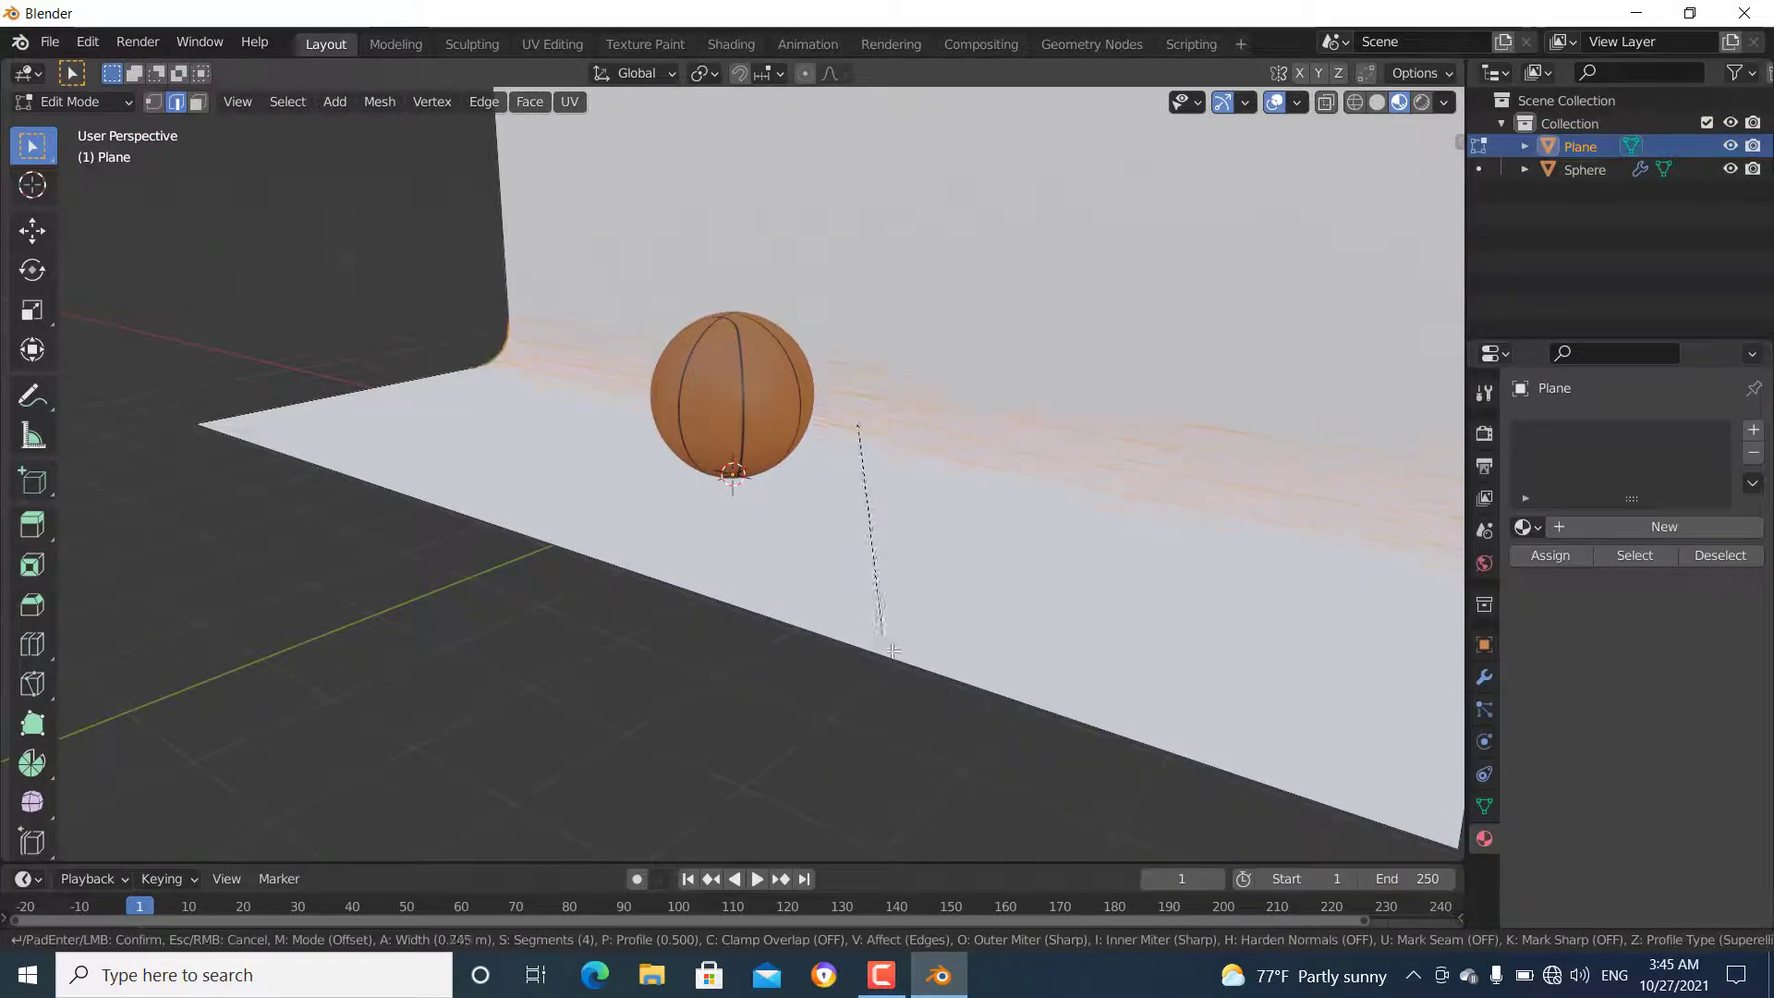
click(919, 674)
key(Tab)
right_click(963, 435)
click(963, 440)
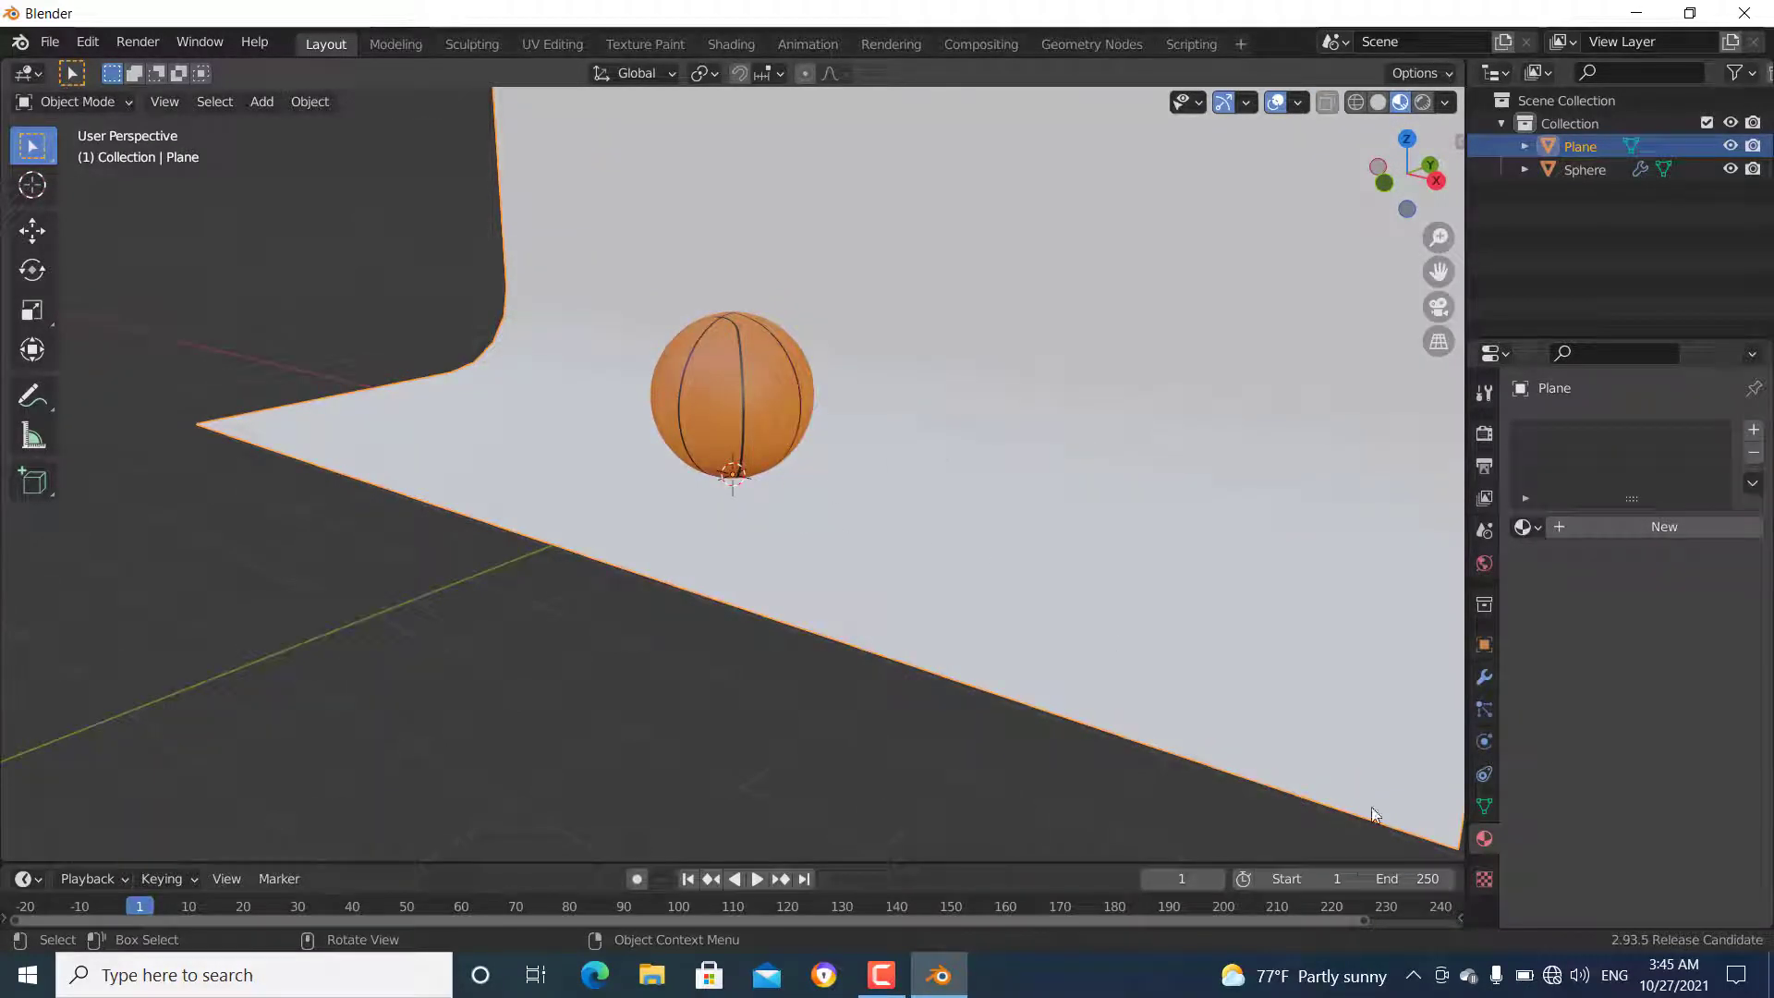
- Create Material.003 for the backdrop with a purple base colour and roughness 0.012
click(1671, 525)
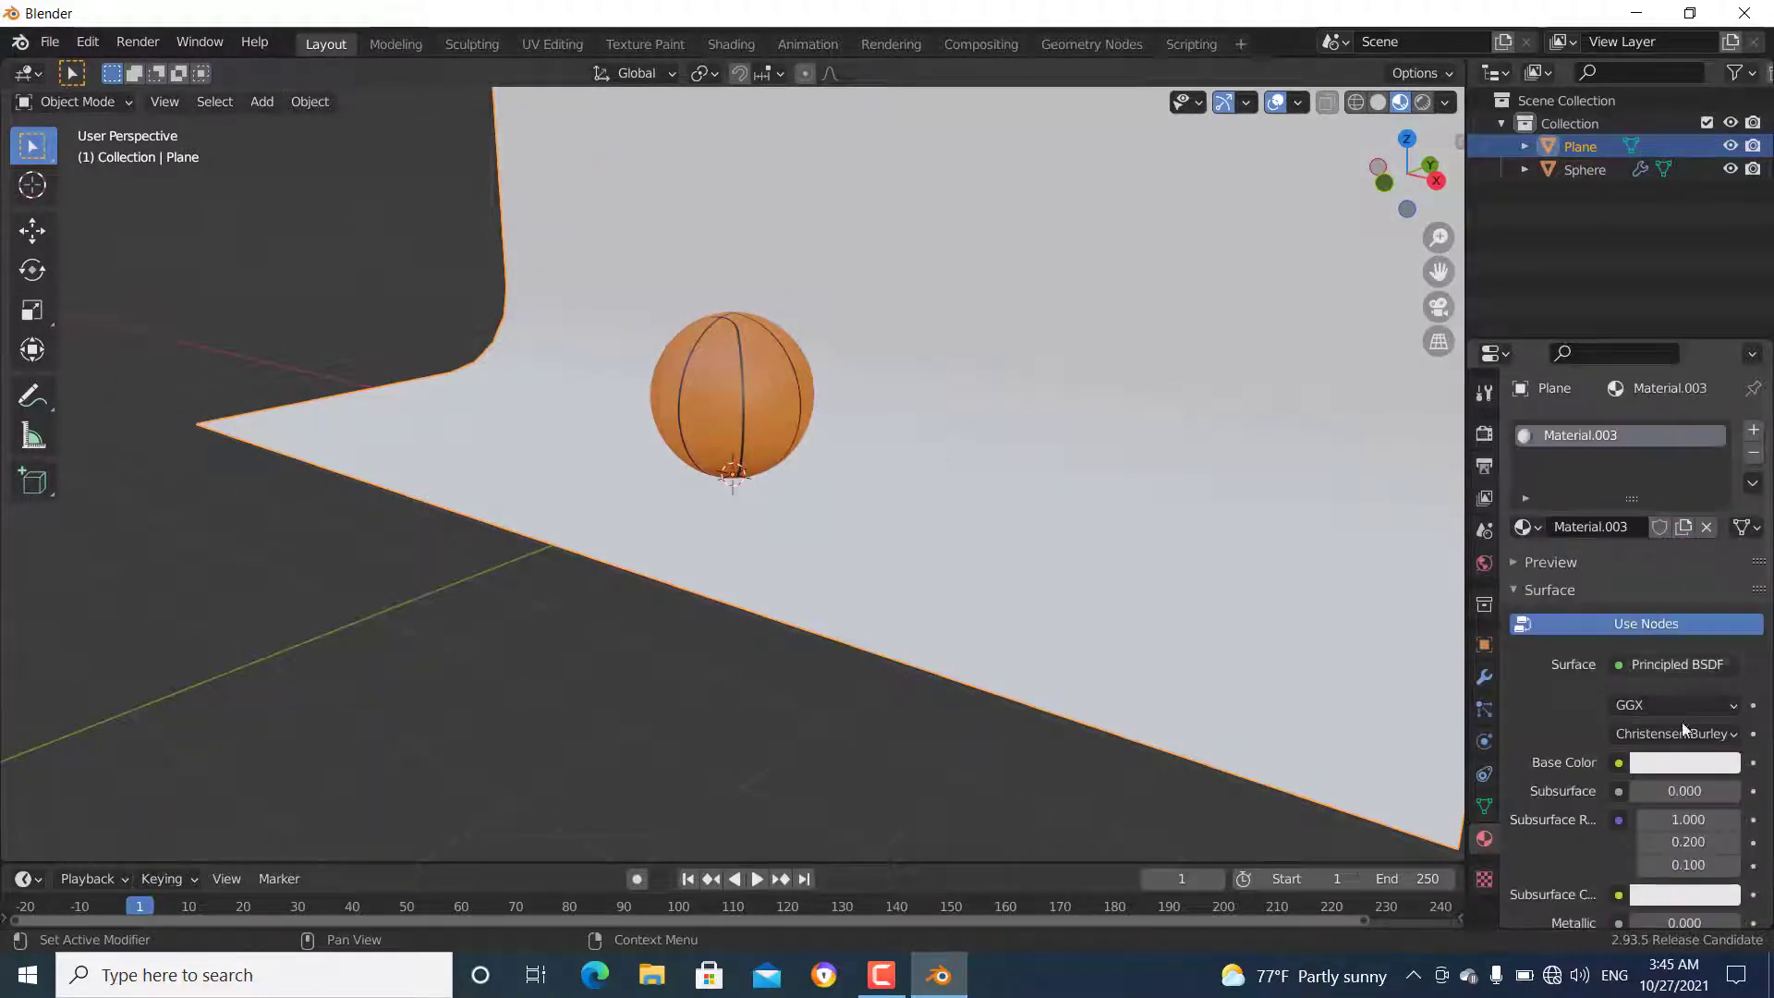
click(1685, 762)
drag(1621, 520, 1696, 506)
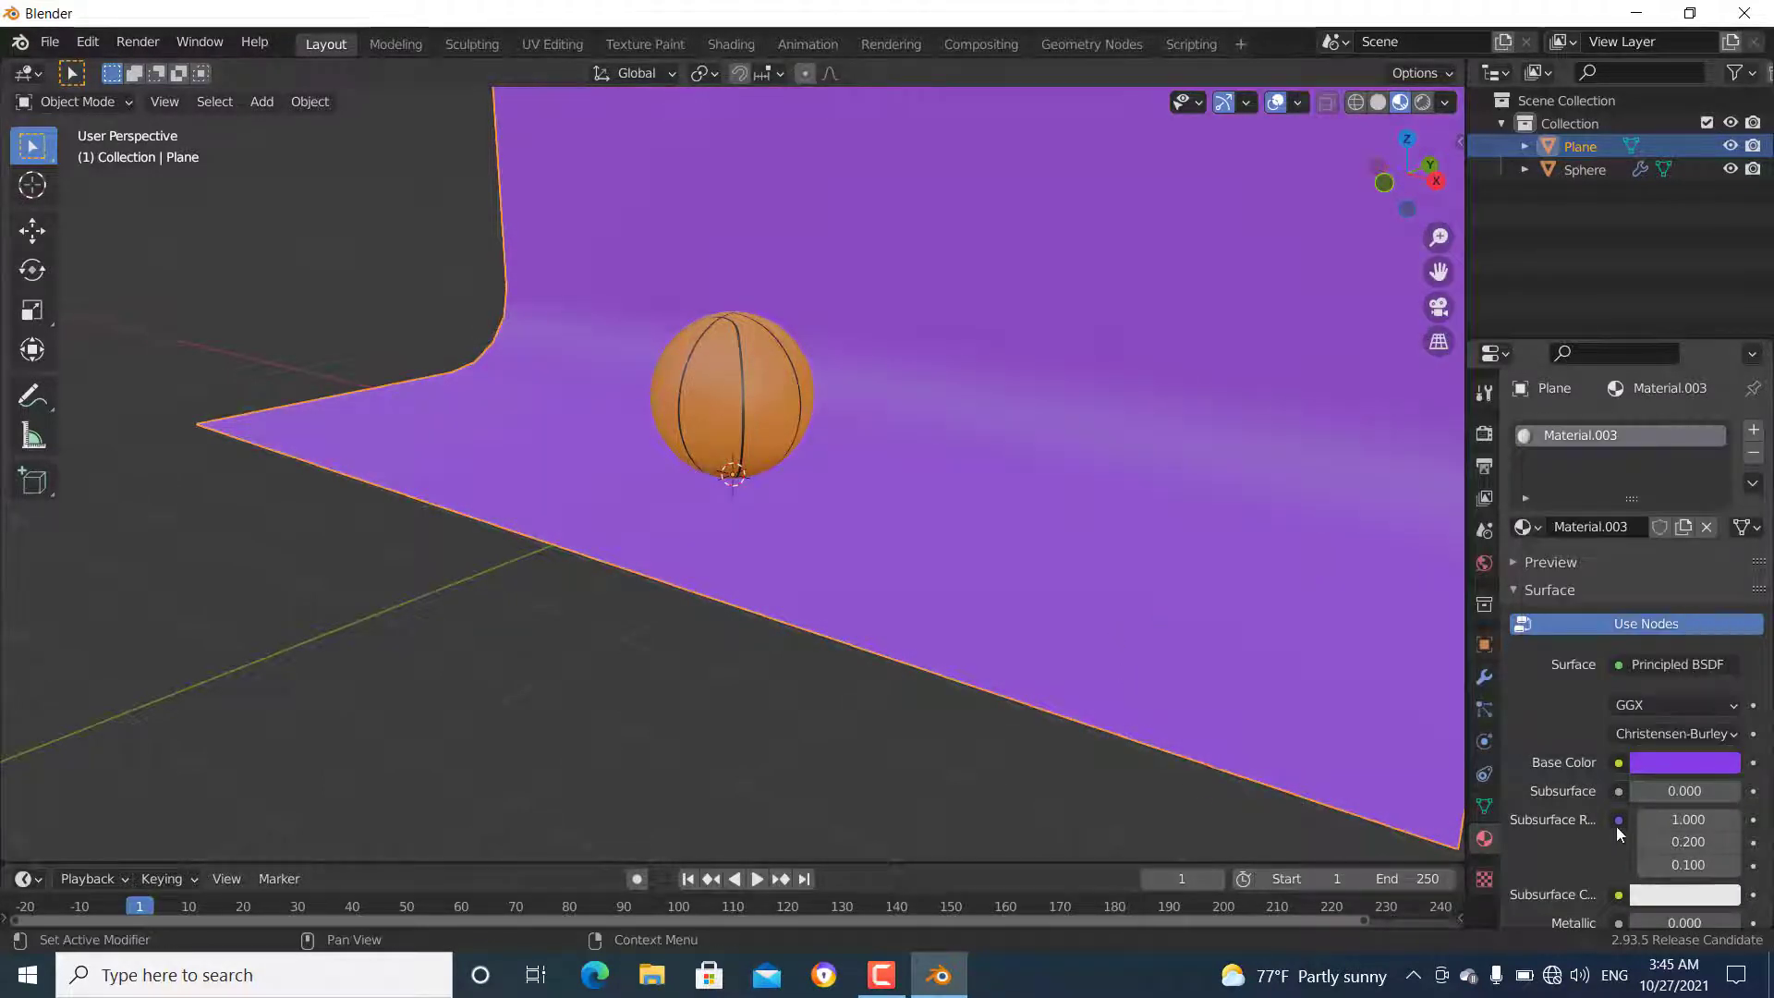
scroll(1617, 833, down, 6)
drag(1685, 788, 1626, 787)
scroll(705, 639, up, 3)
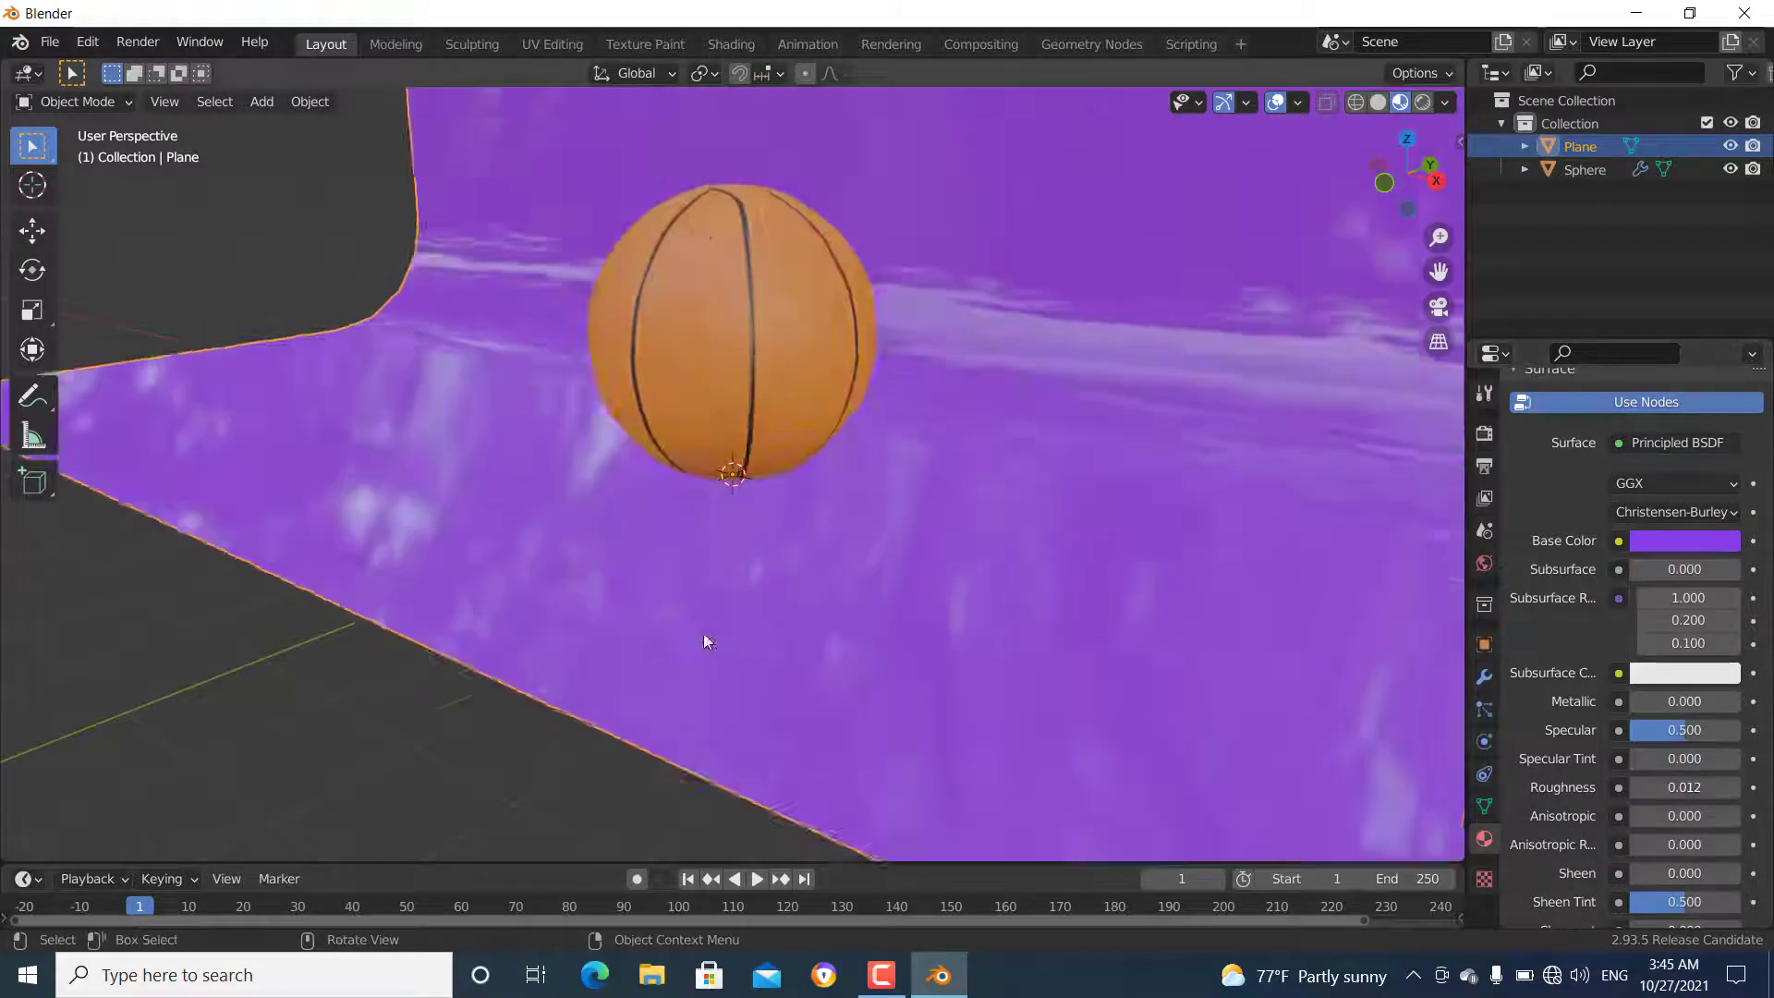
scroll(730, 637, up, 5)
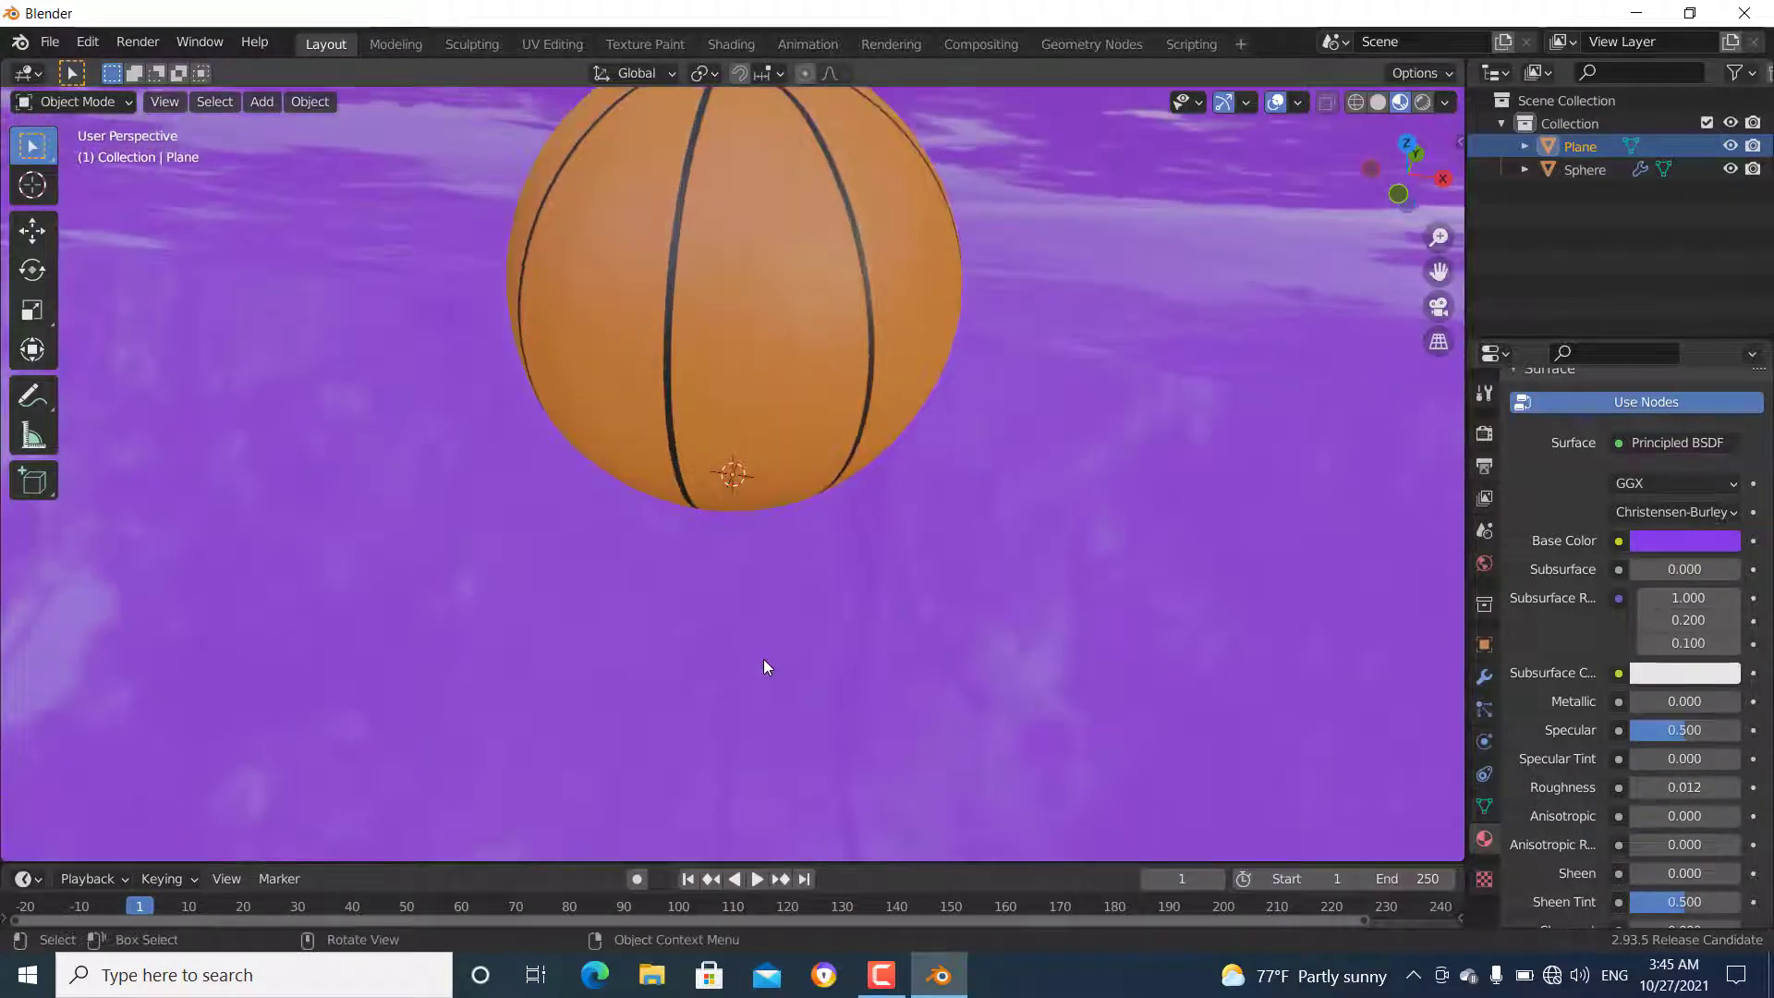
scroll(753, 639, down, 4)
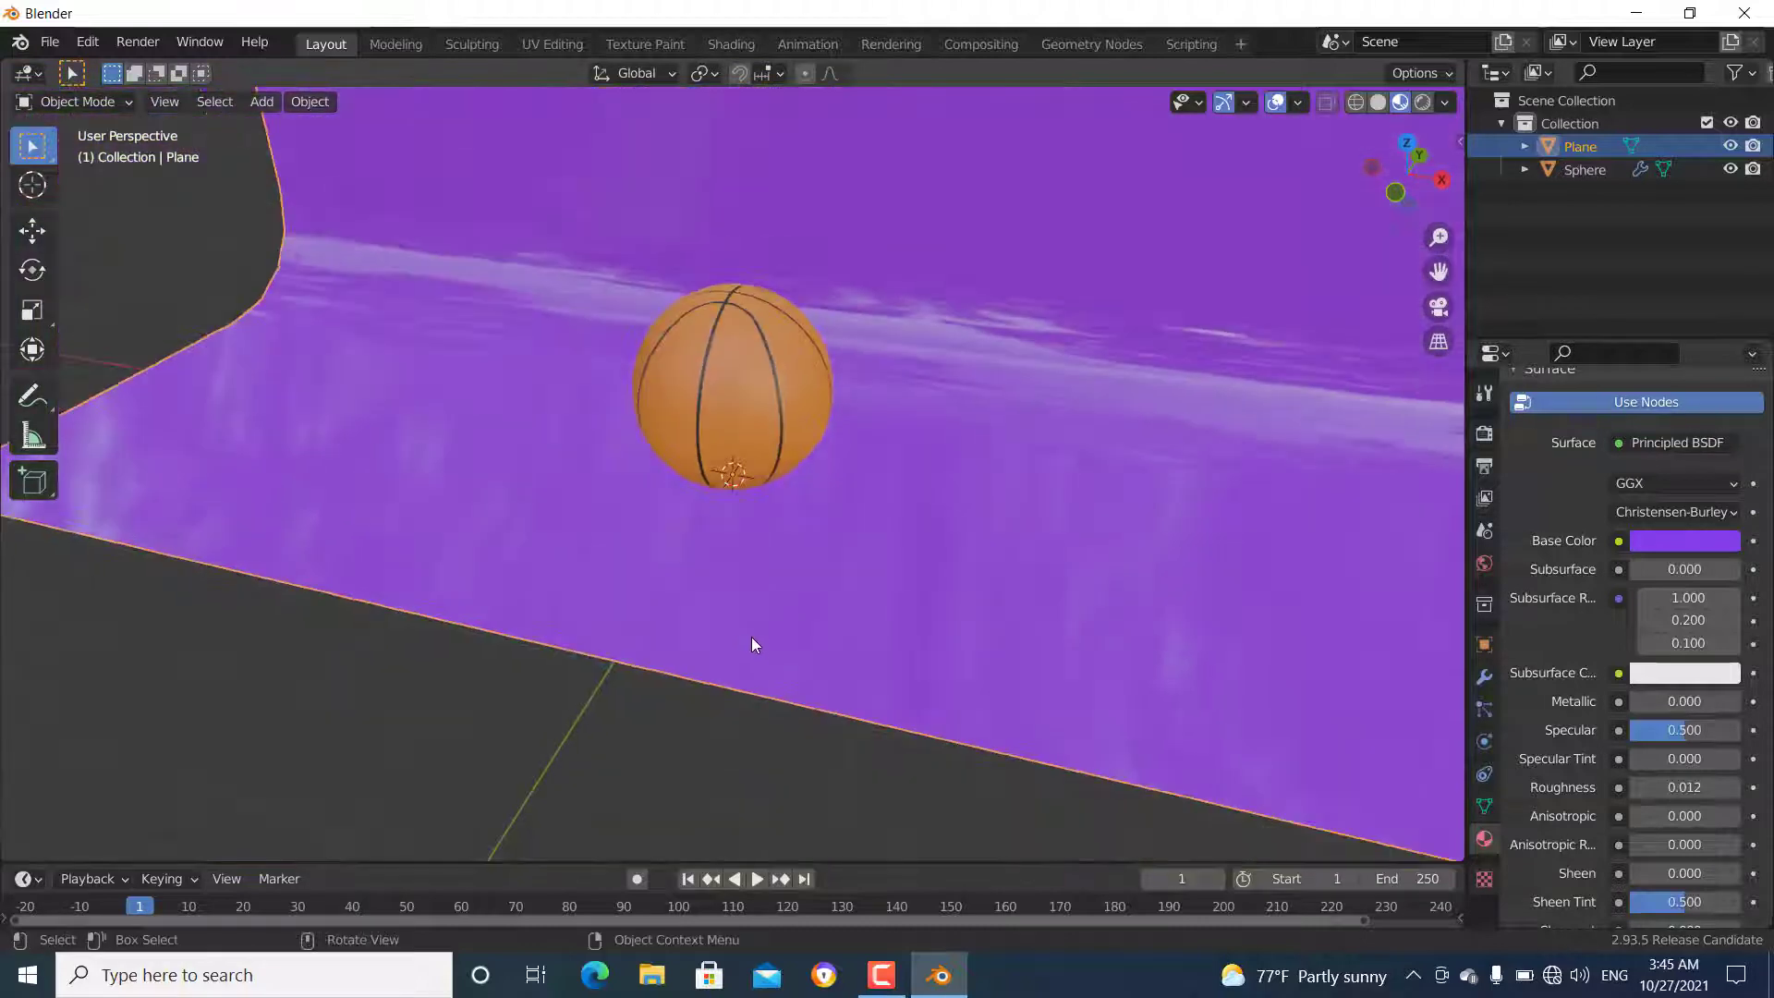
scroll(732, 642, up, 4)
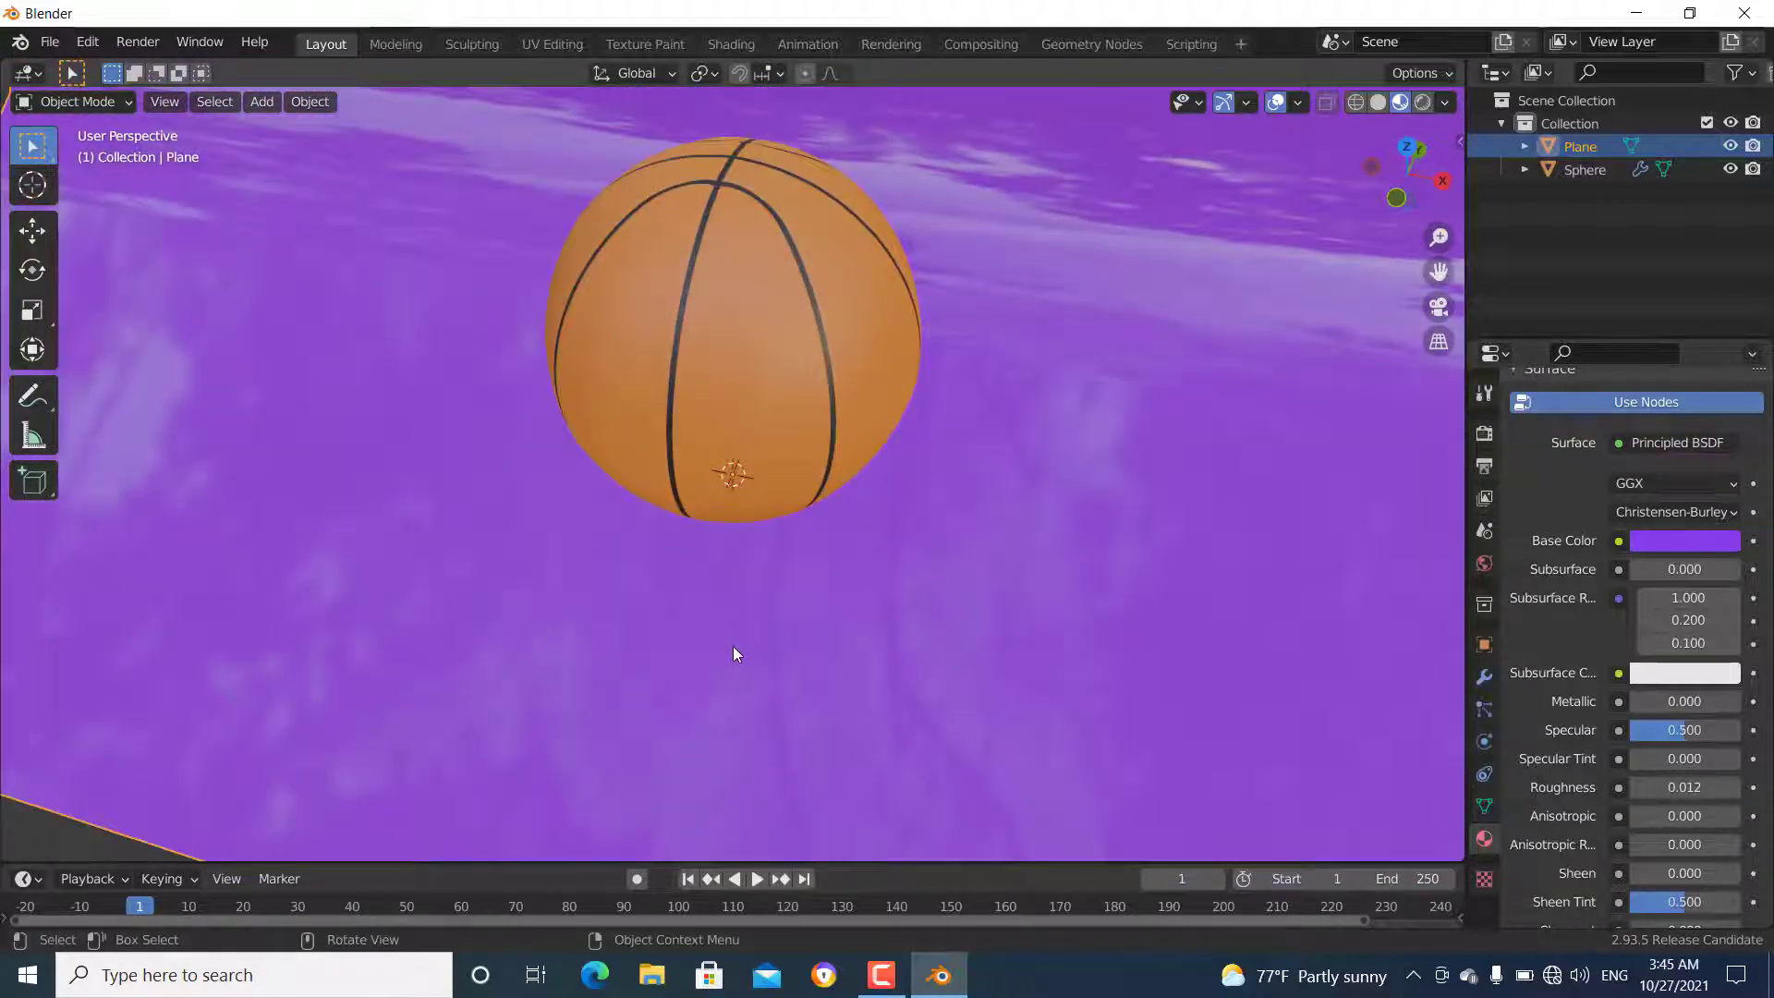
mouse_move(737, 654)
middle_down()
mouse_move(729, 717)
mouse_move(750, 654)
middle_up()
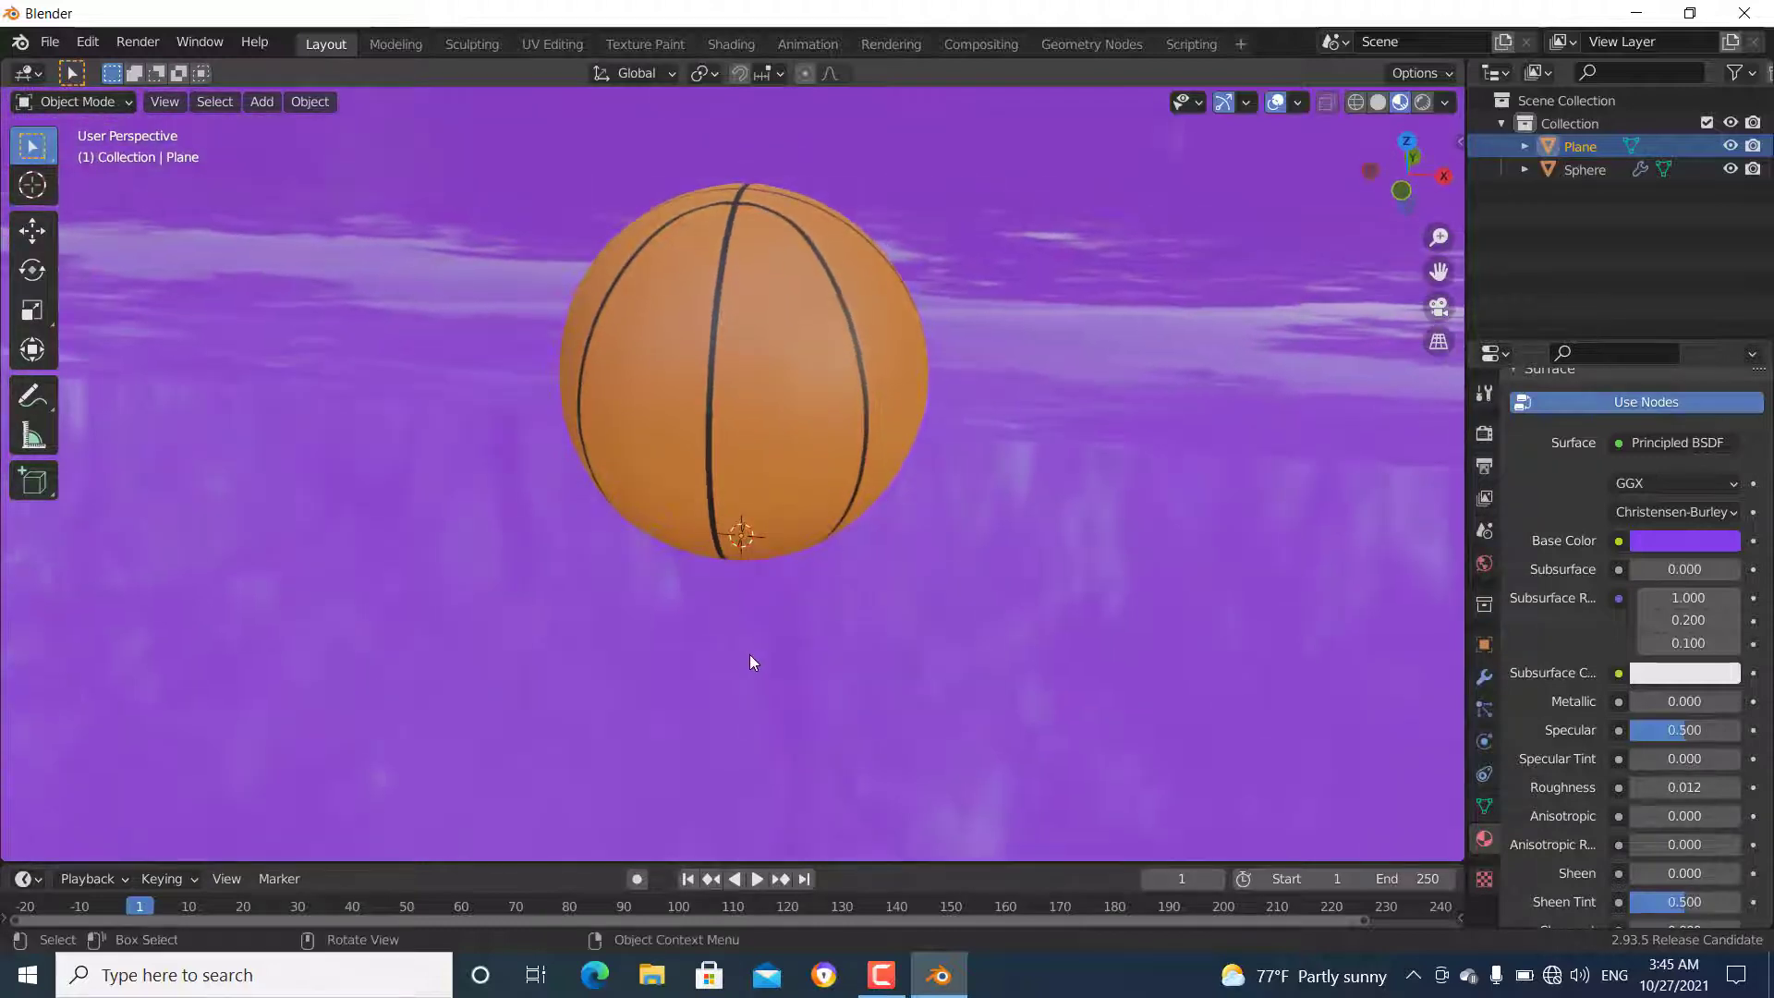
key(shift+a)
- Add an area light, raise it 1.9164 m above the ball, and size it 3.04 m
mouse_move(712, 769)
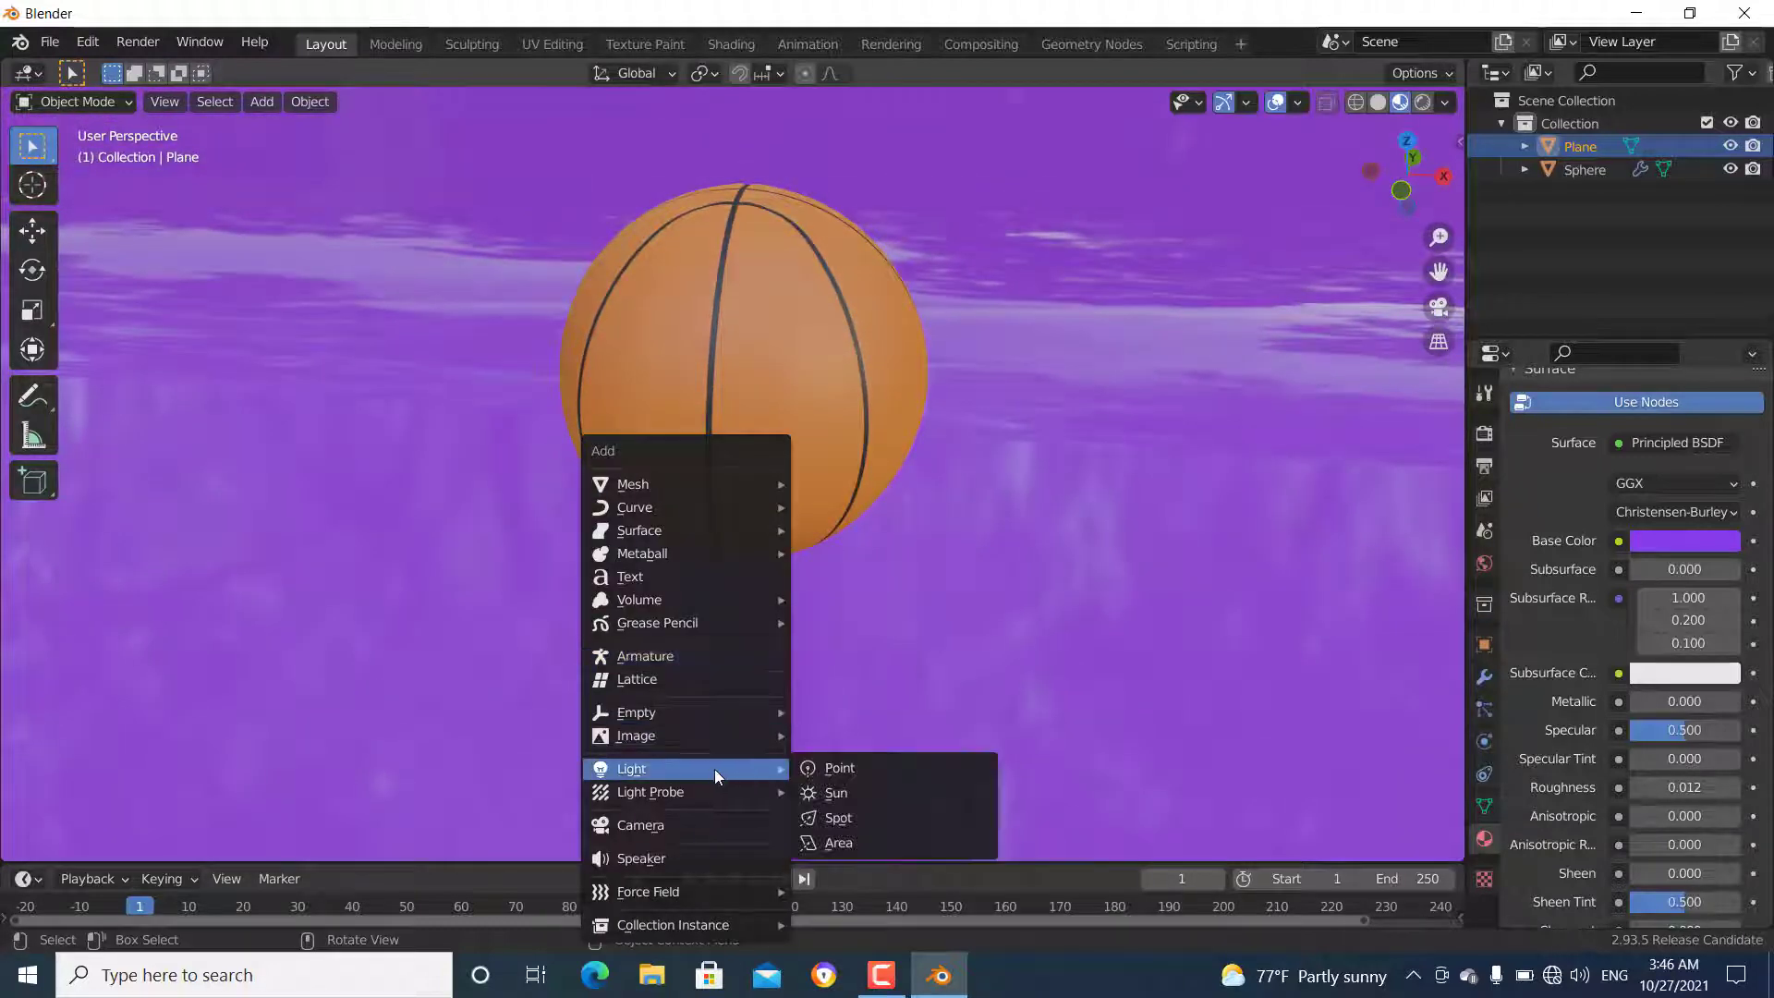
click(837, 843)
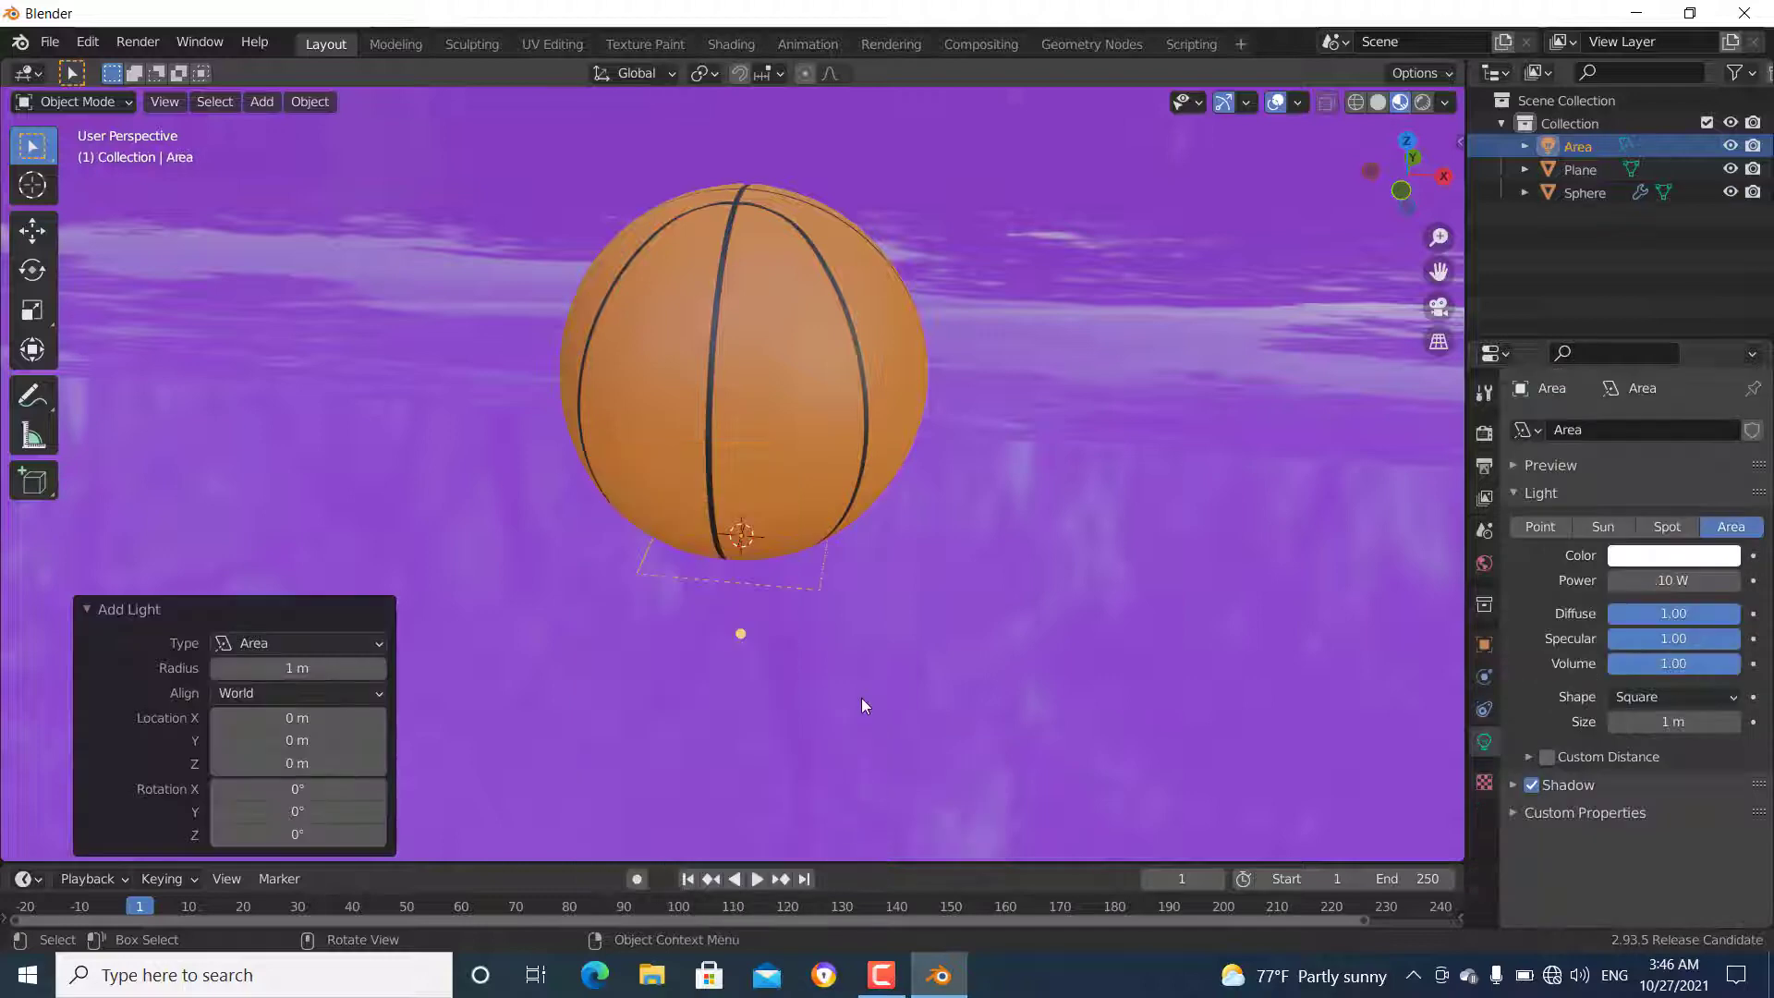
key(g)
key(z)
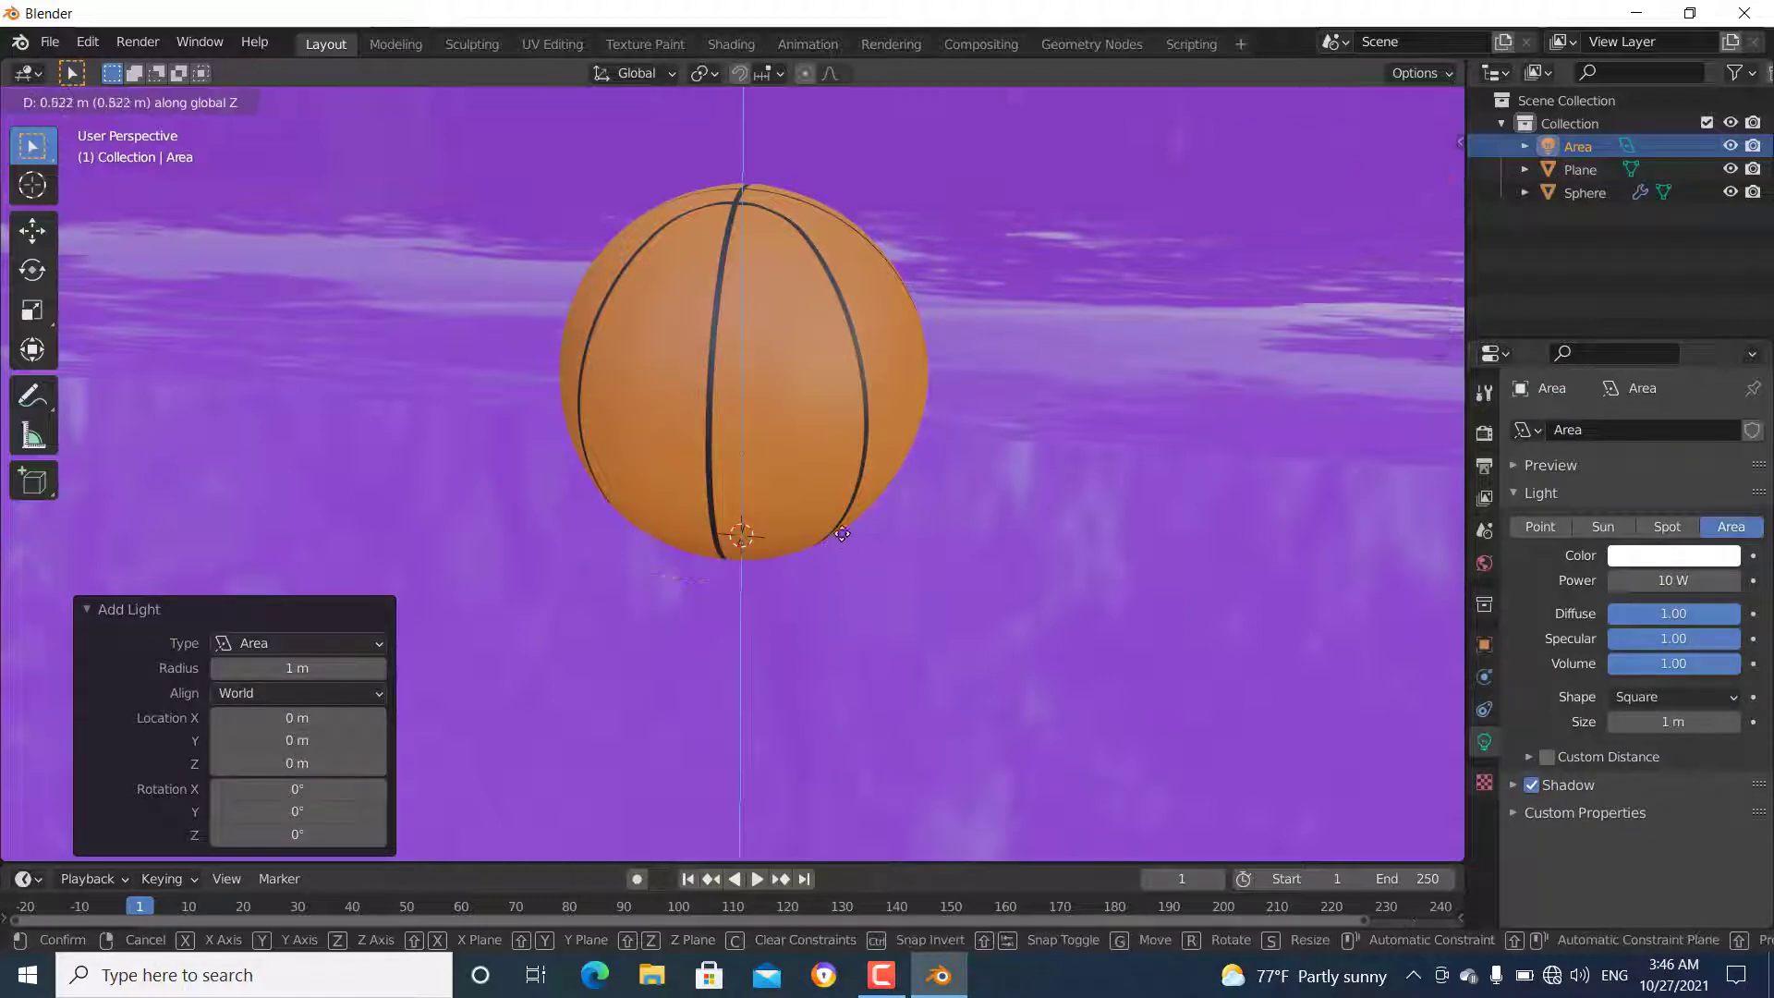
click(872, 275)
scroll(872, 275, down, 4)
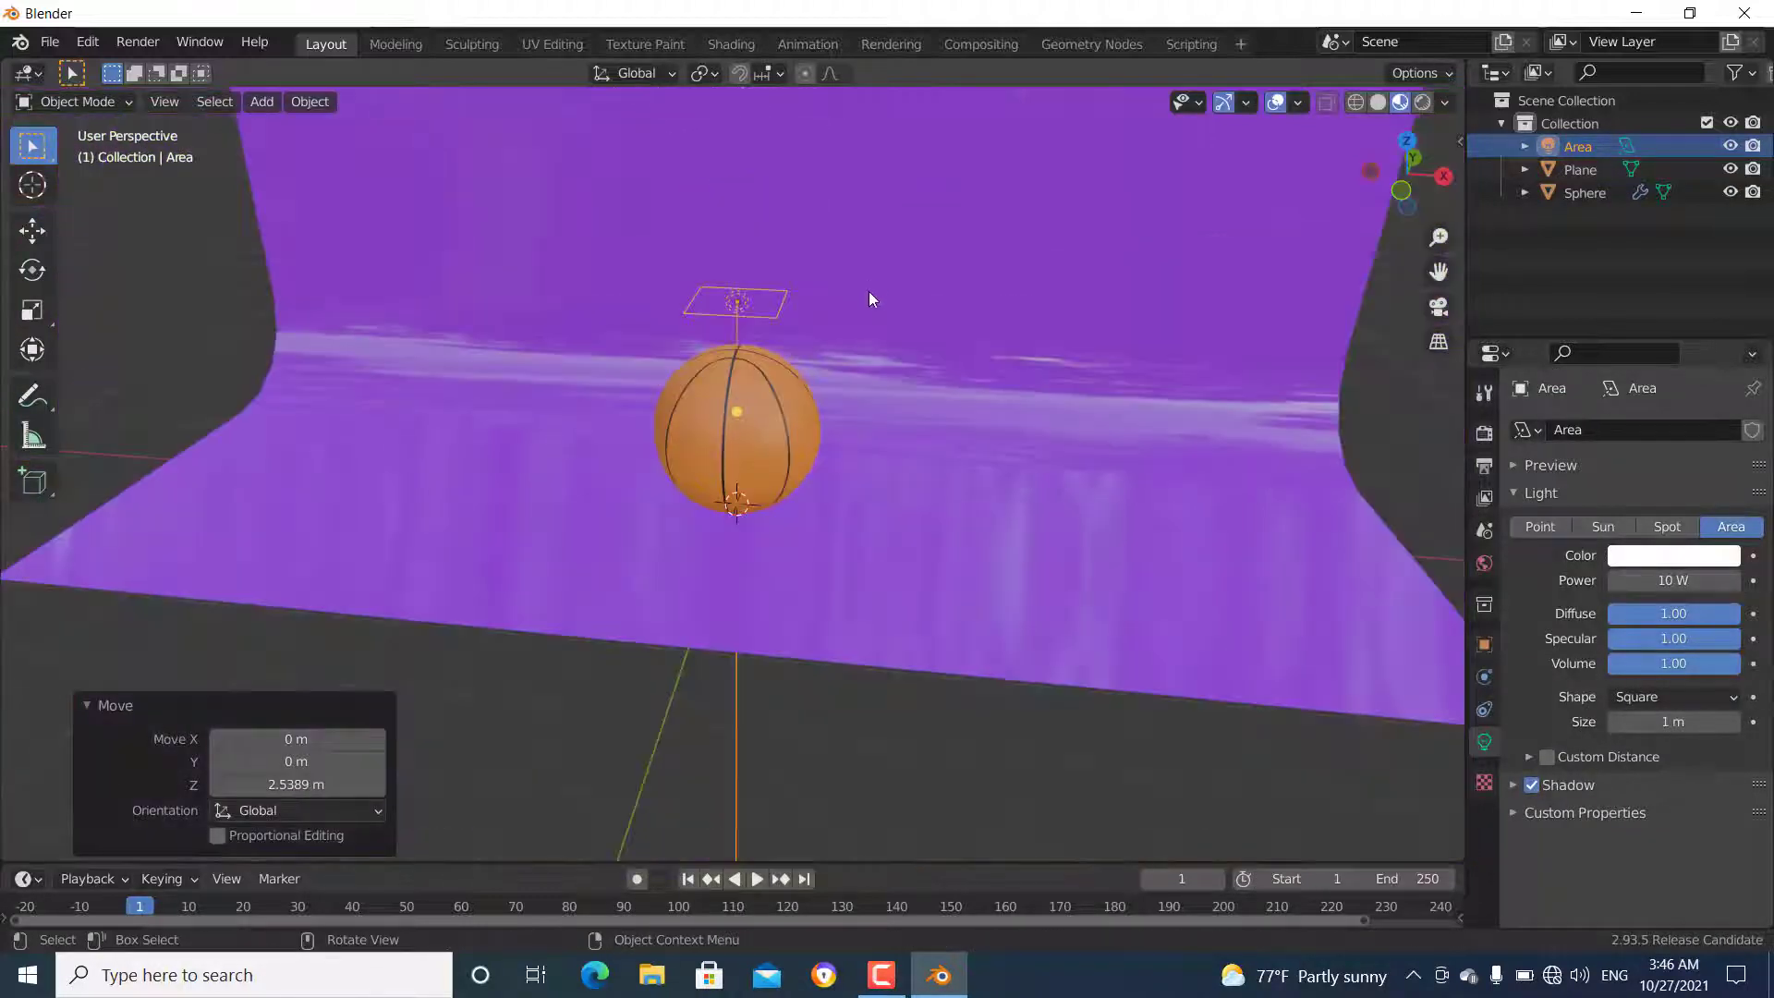
key(g)
key(z)
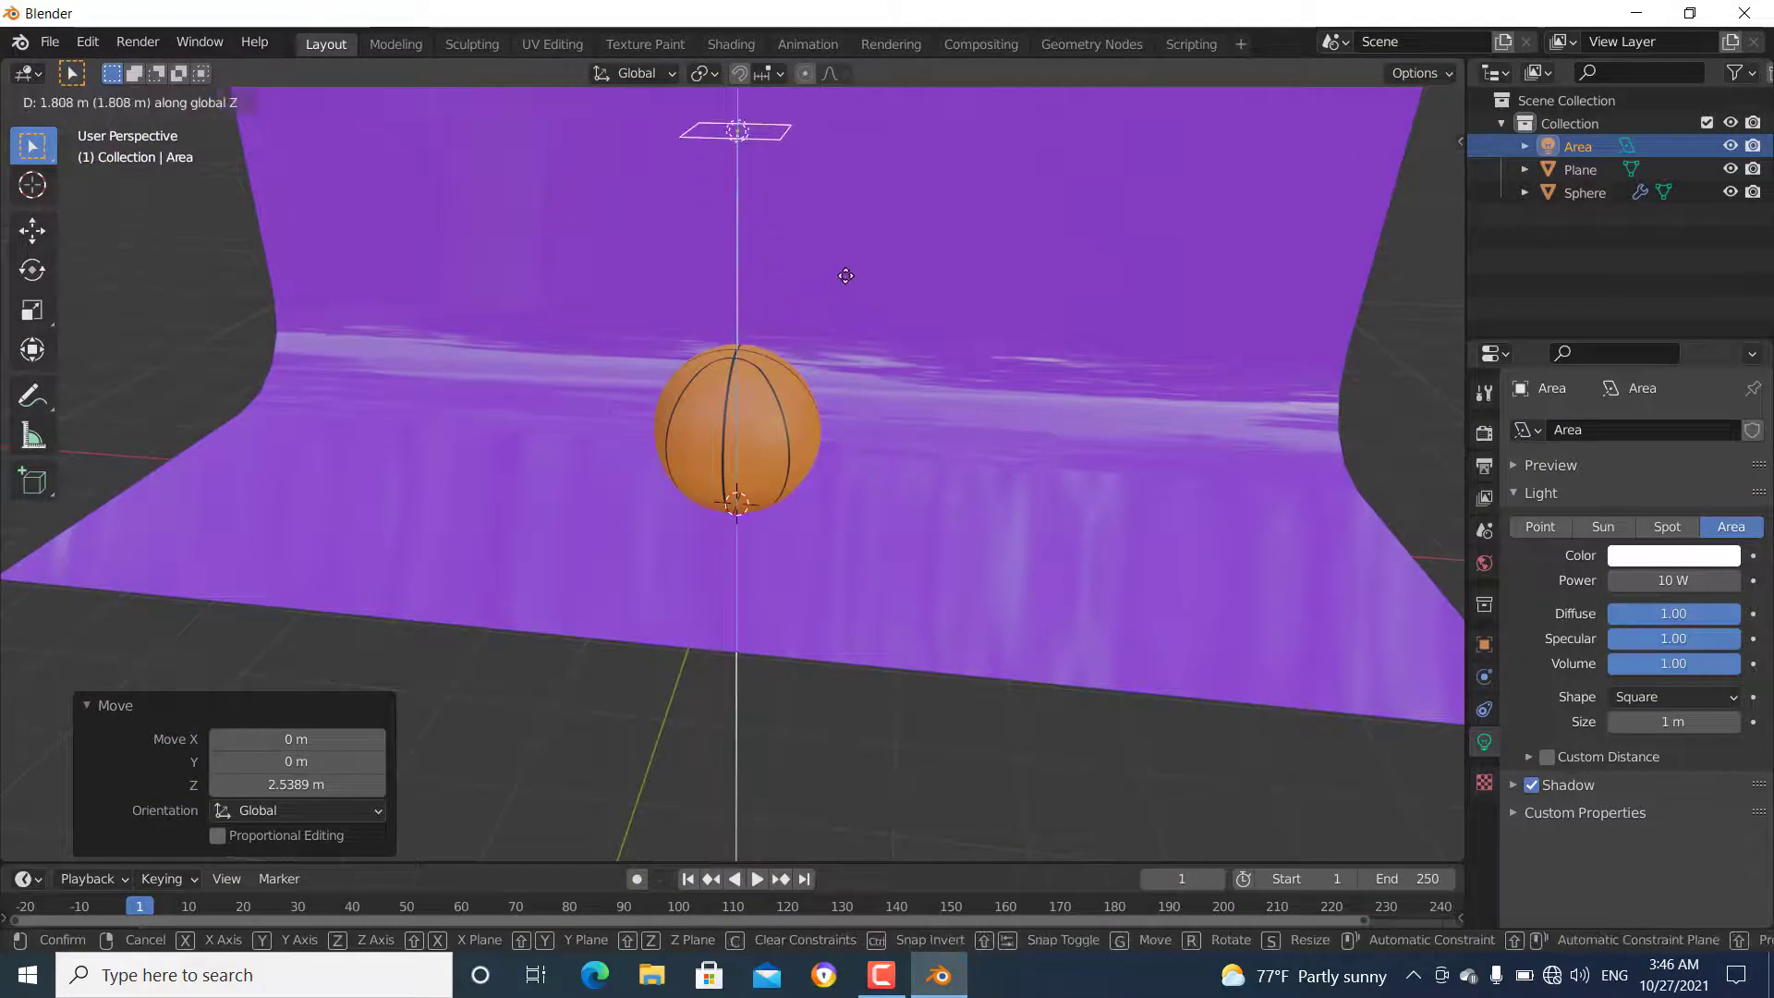
click(745, 121)
drag(780, 135, 889, 148)
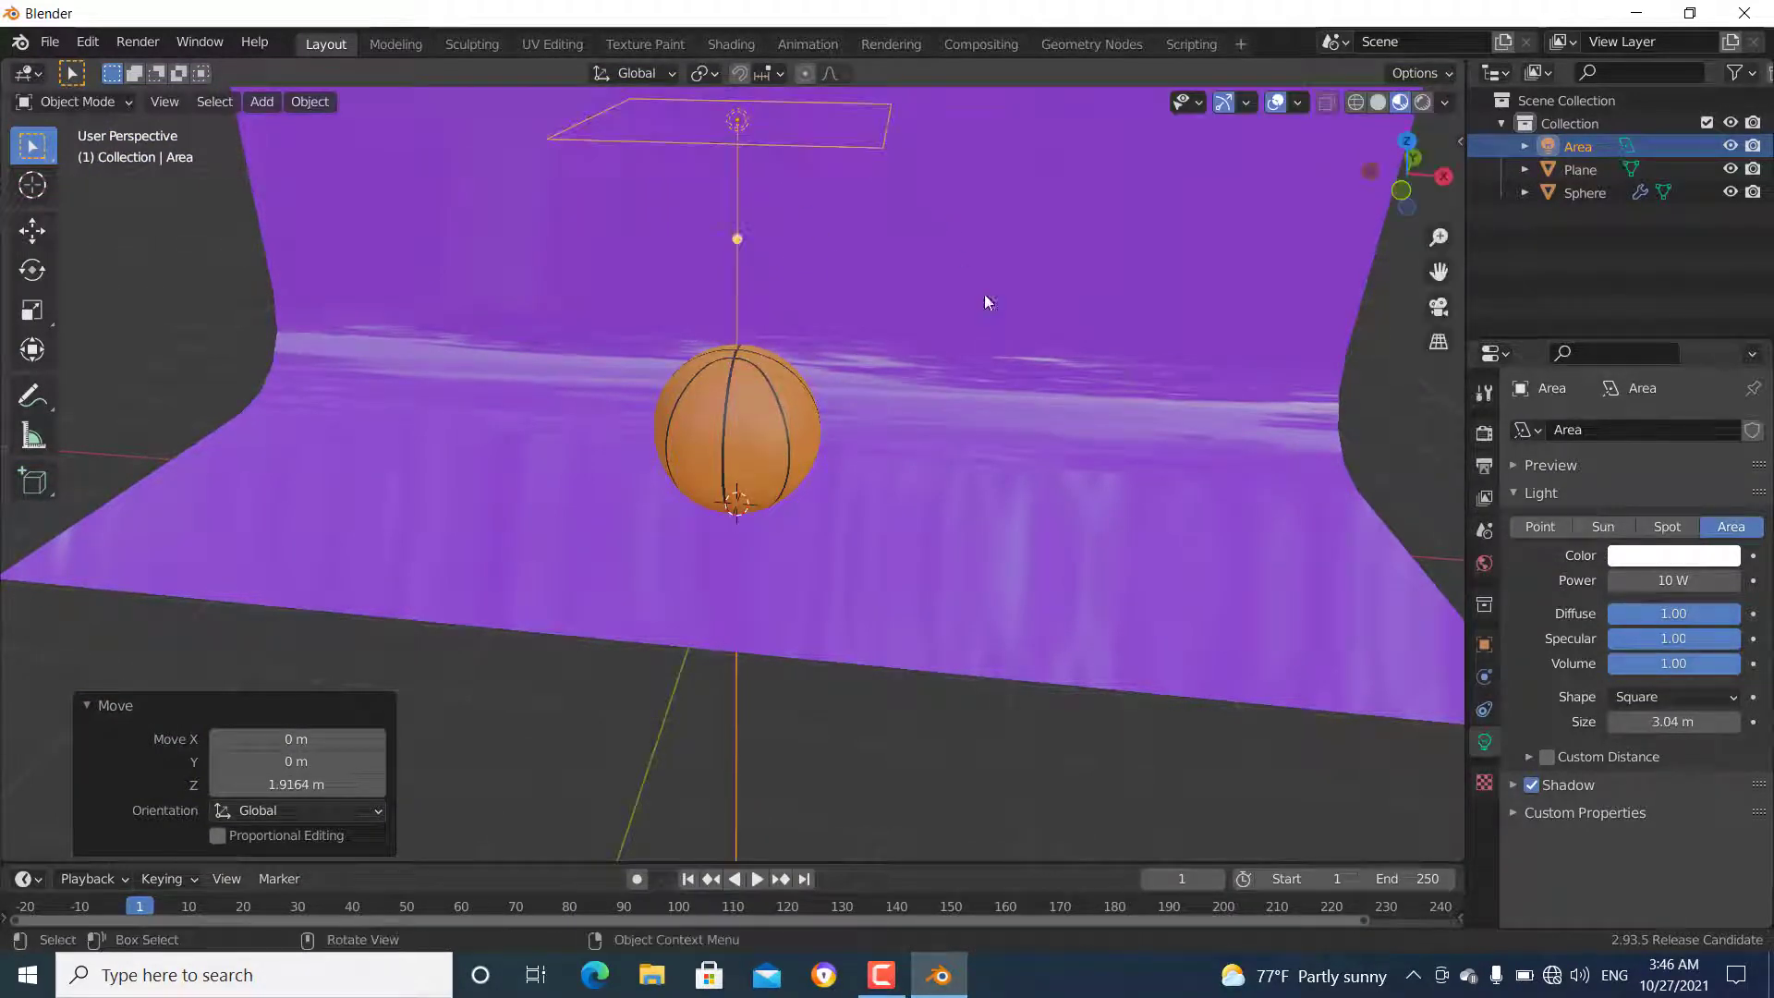
- Give the light a Track To constraint targeting the Sphere
click(1484, 709)
click(1751, 432)
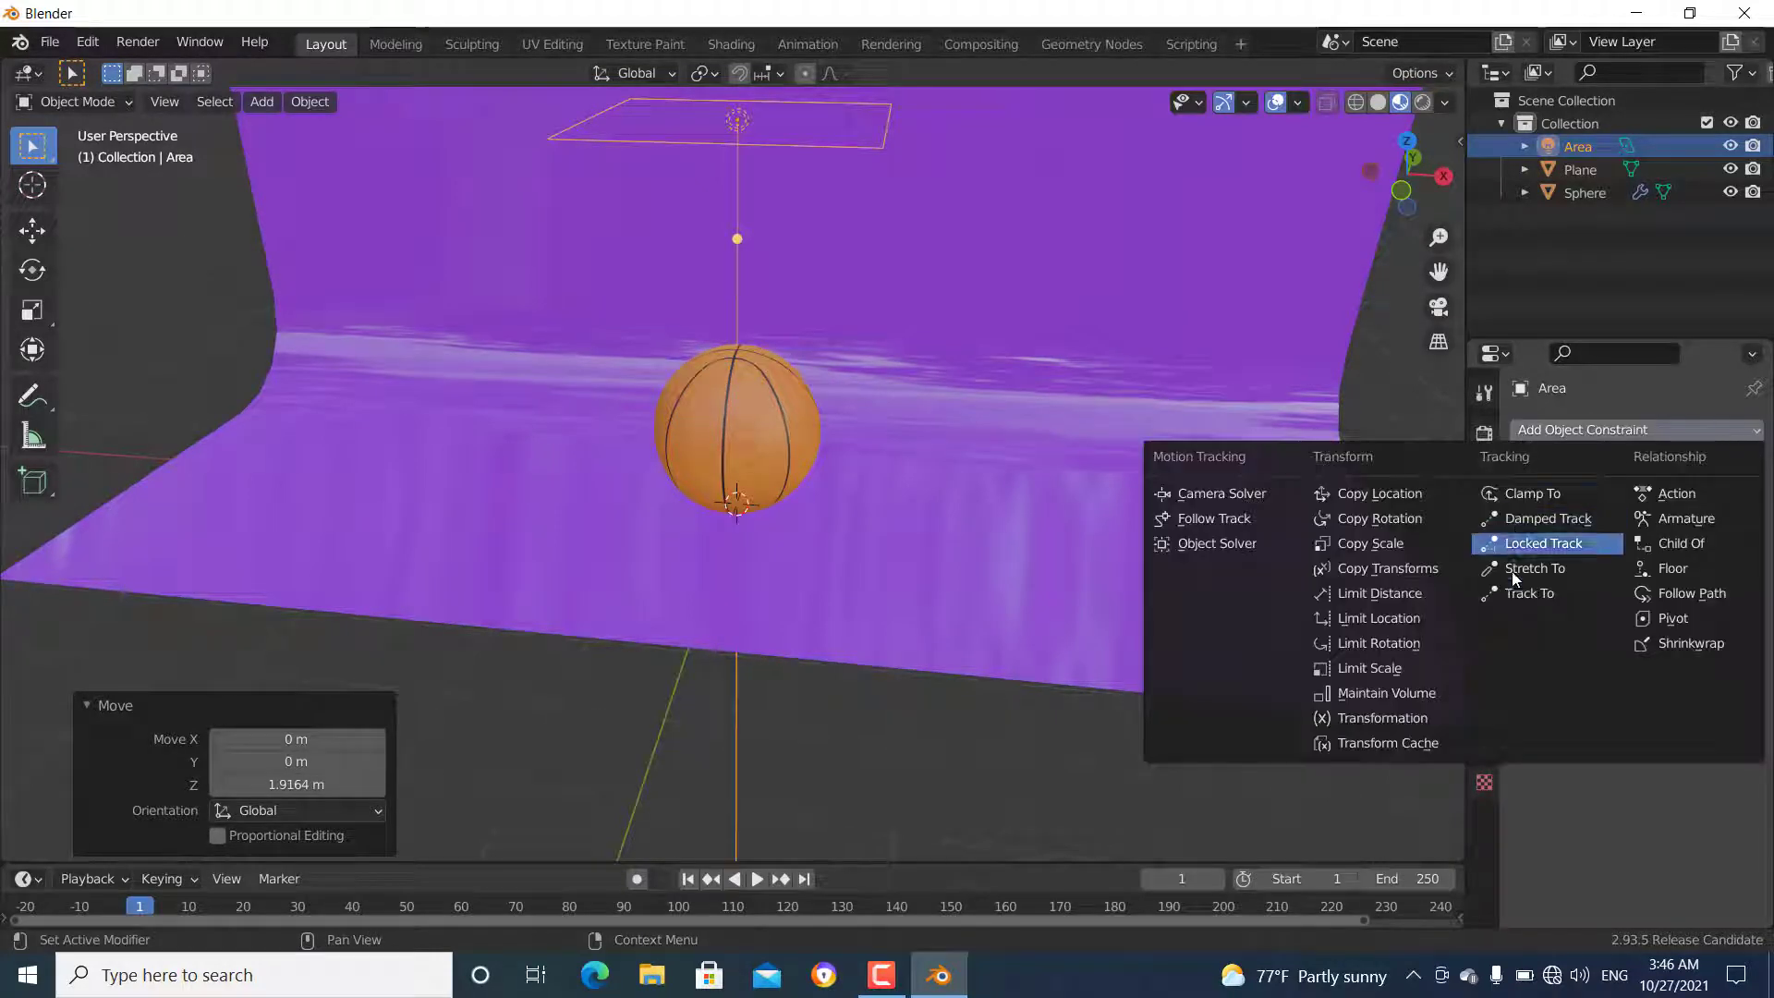
click(1516, 594)
click(1724, 506)
click(778, 424)
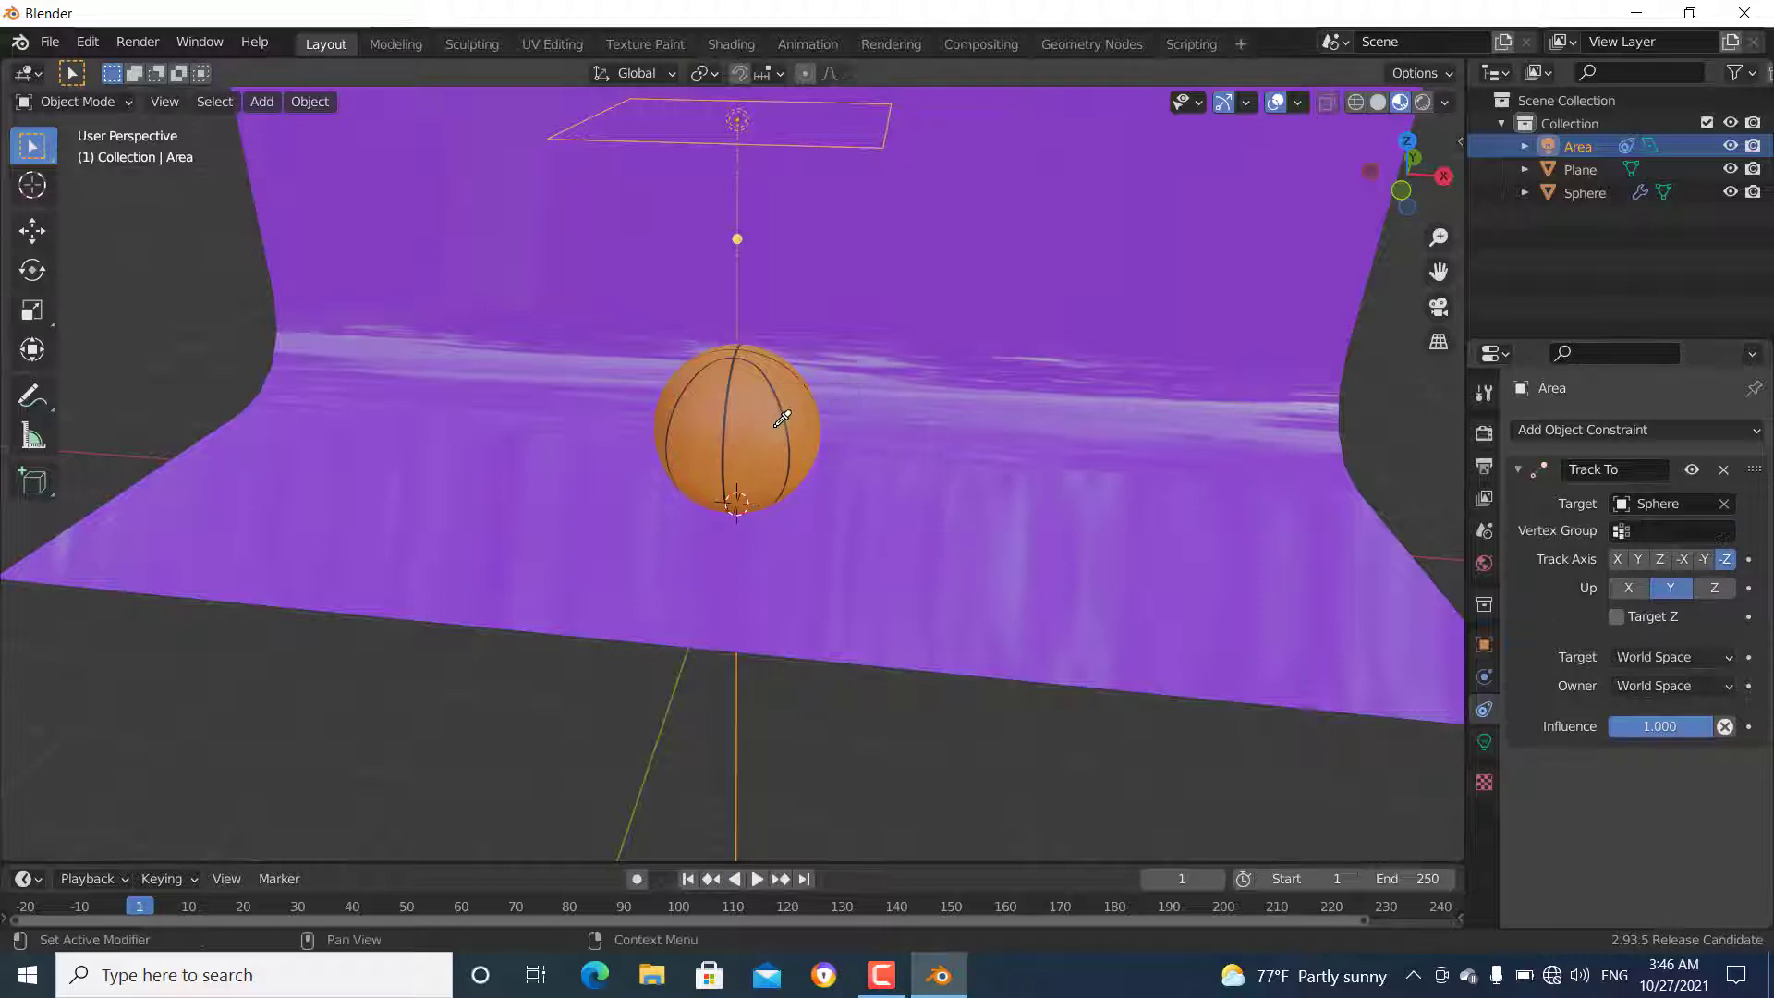
scroll(657, 485, down, 4)
scroll(664, 529, up, 3)
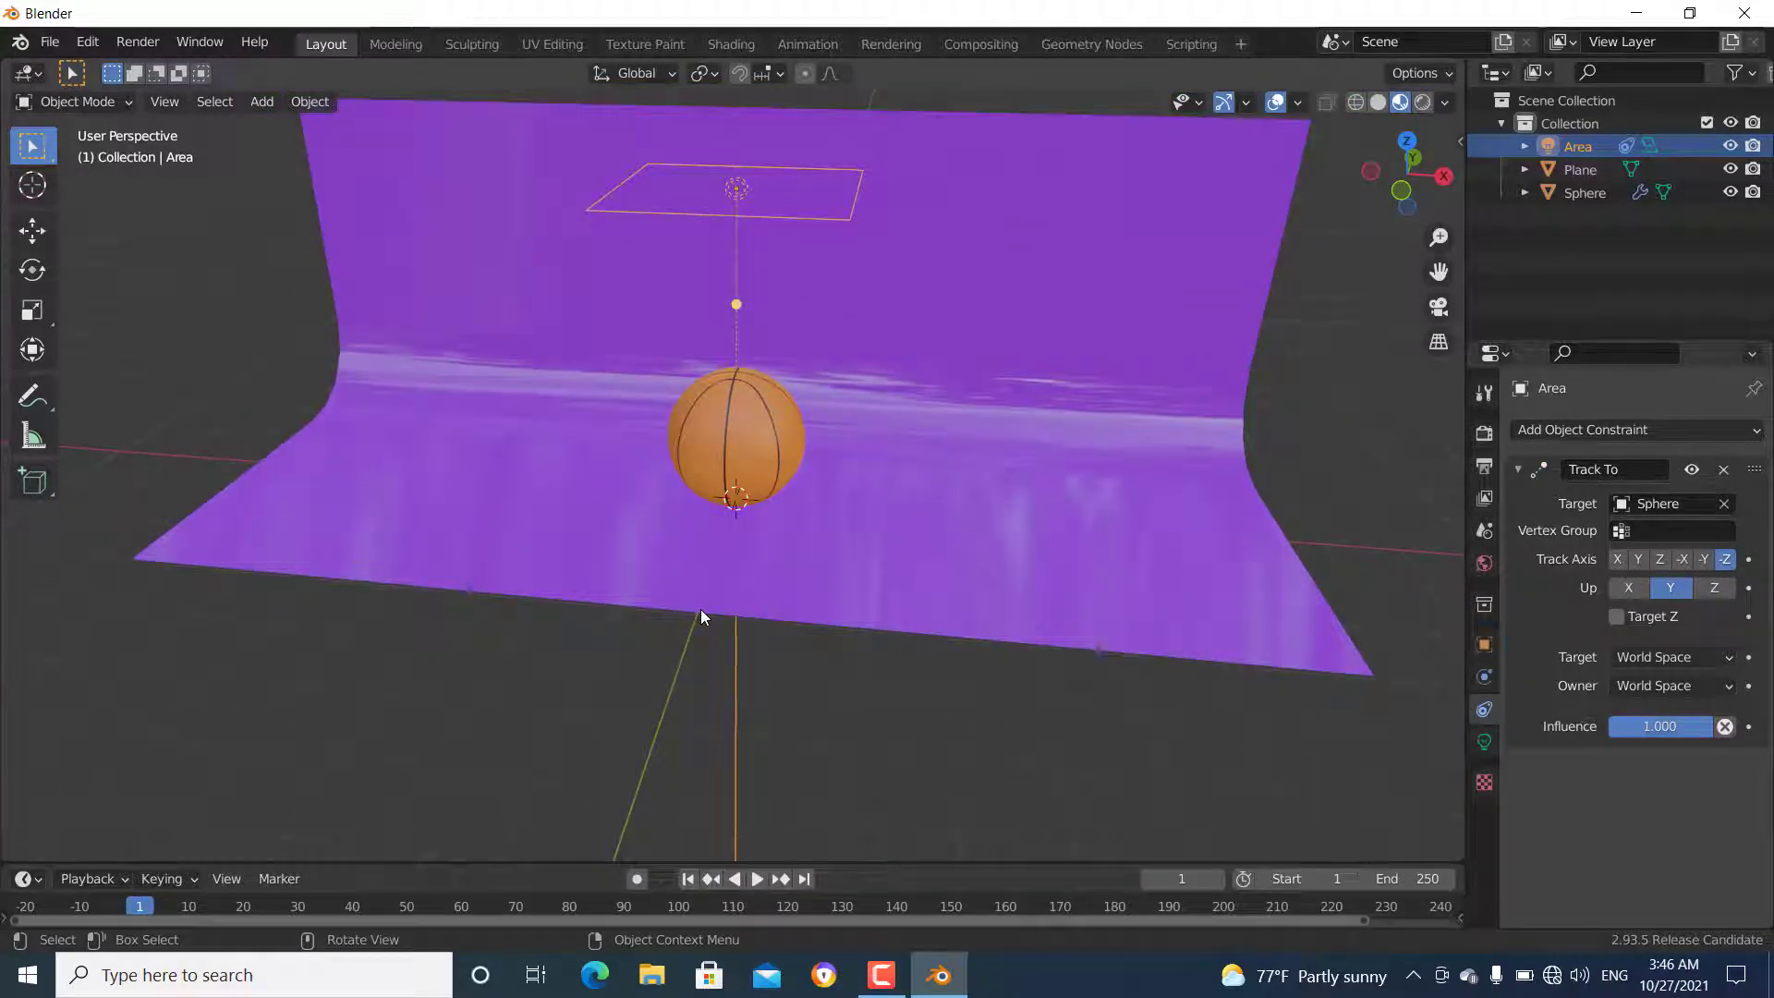
- Place a linked copy of the area light to the upper right of the ball
key(shift+d)
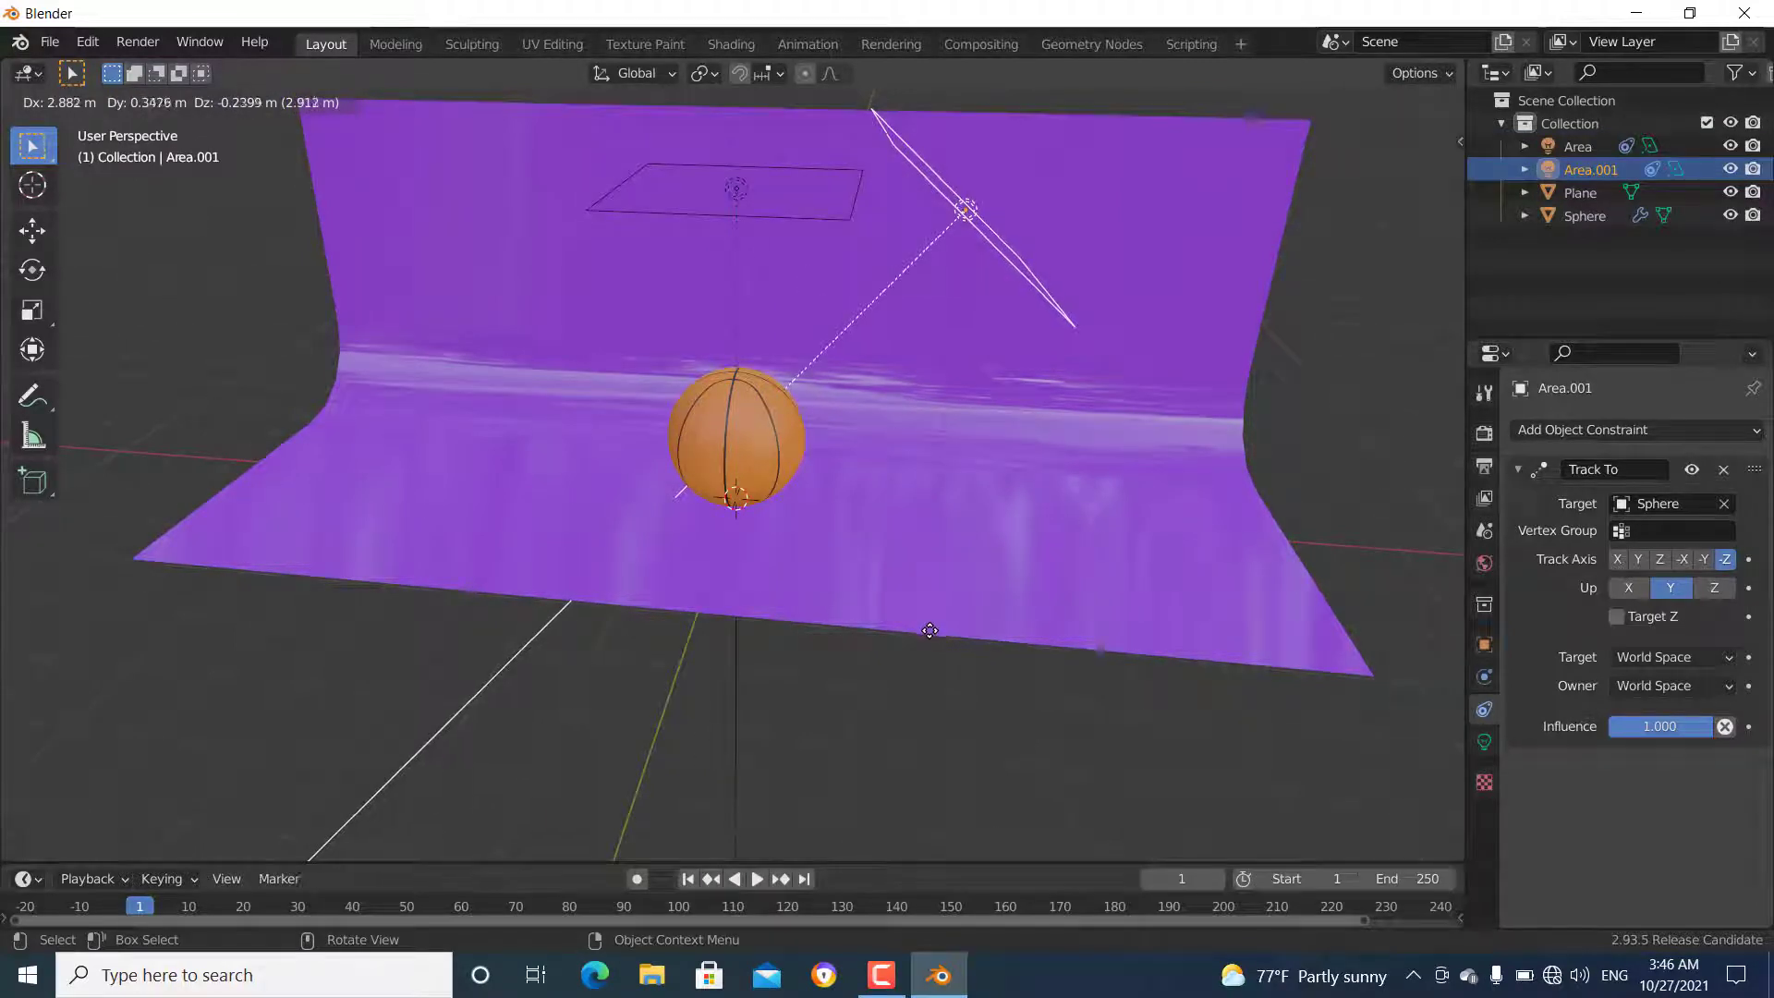
click(1161, 614)
click(839, 224)
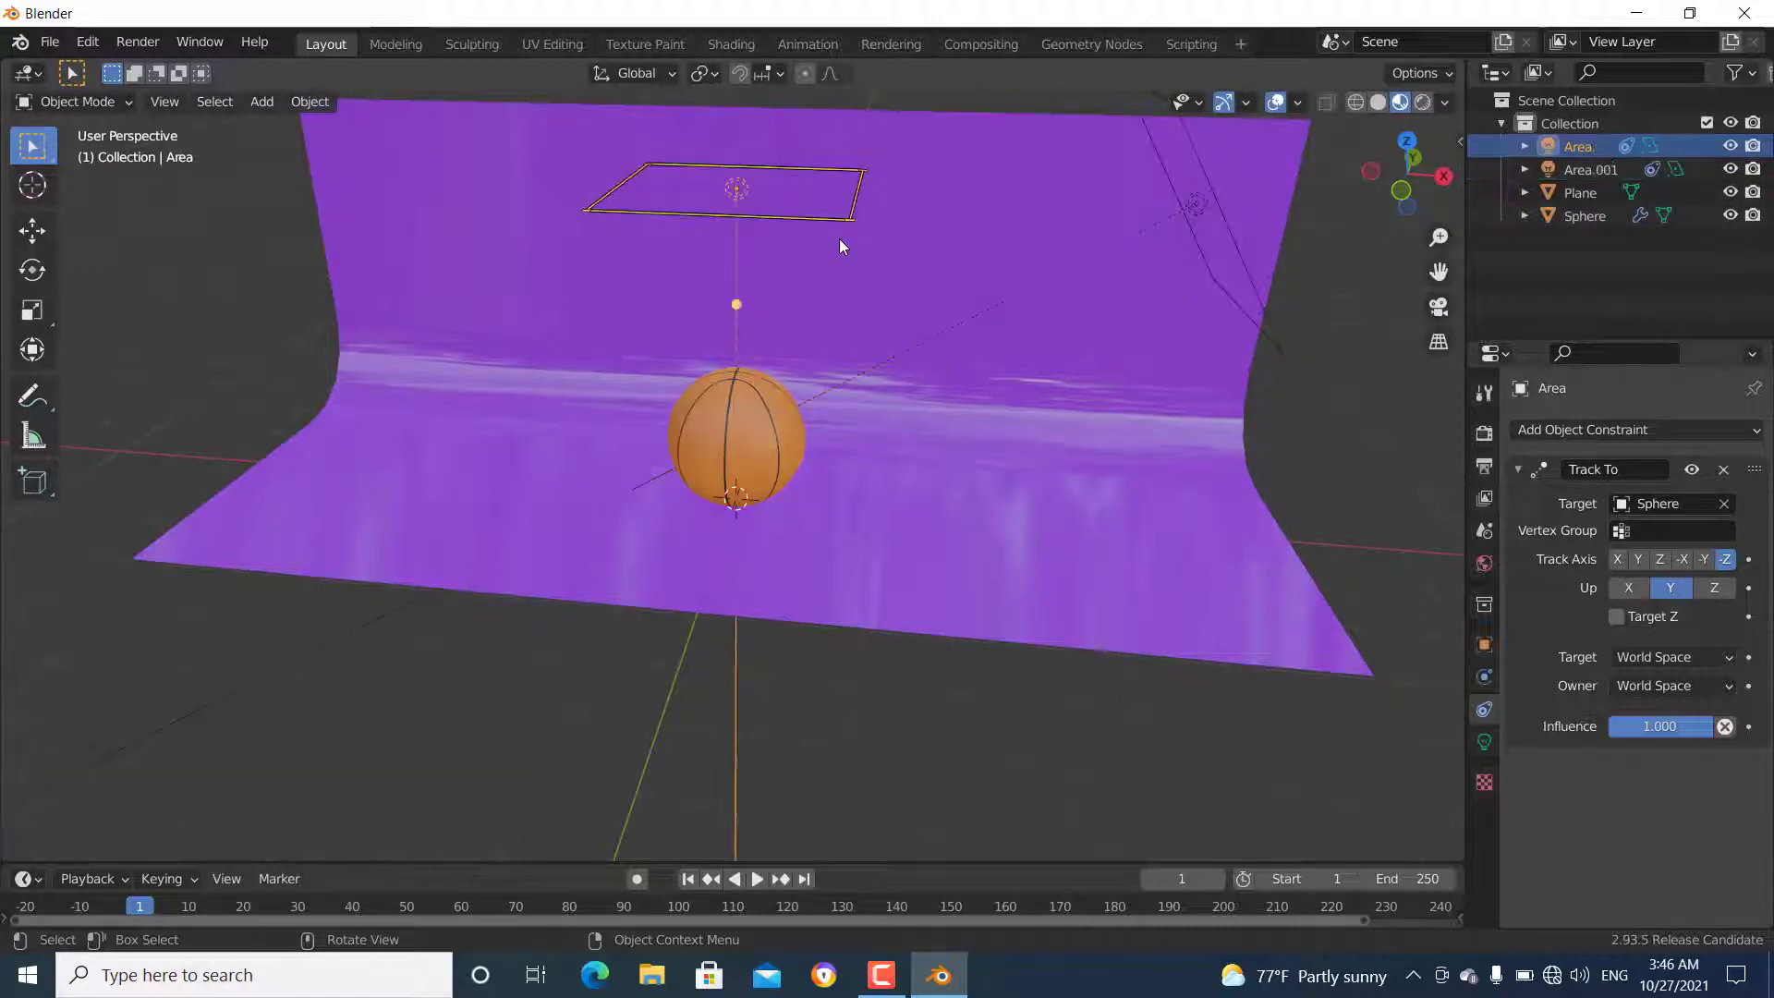
- Add a second linked copy moved along Y in front of the ball, then reselect the top light
key(alt+d)
key(y)
click(573, 513)
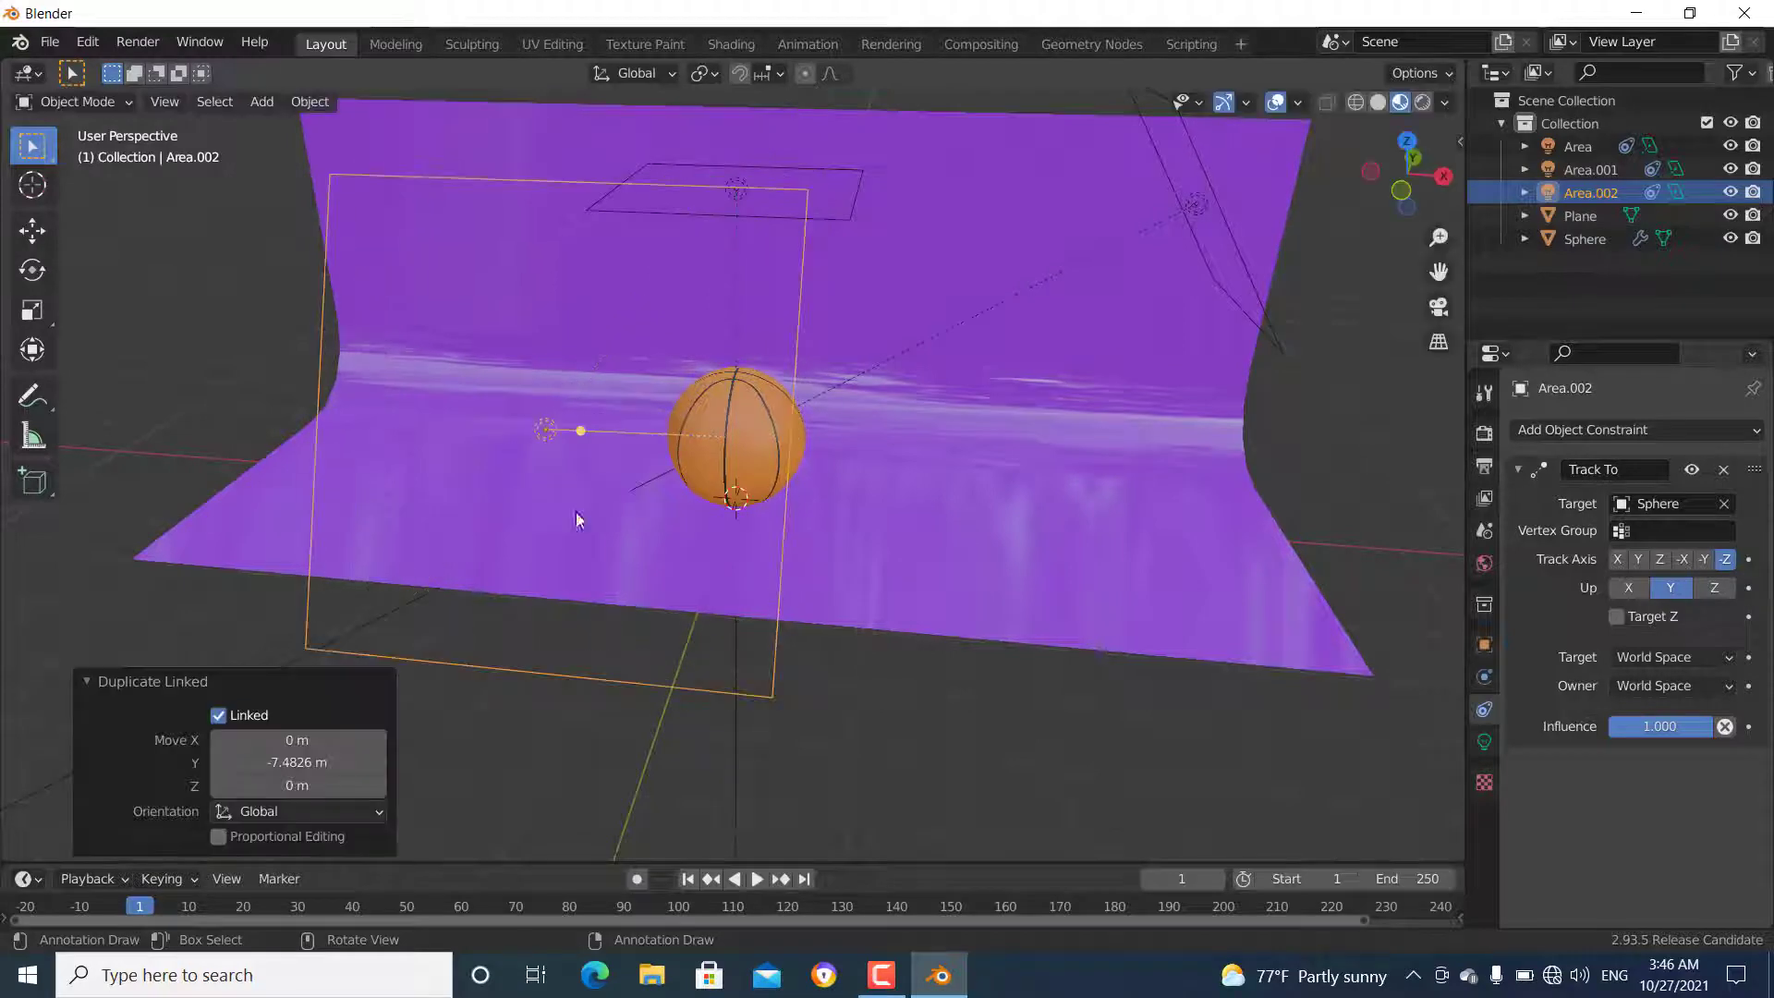
scroll(673, 577, up, 4)
scroll(638, 605, down, 6)
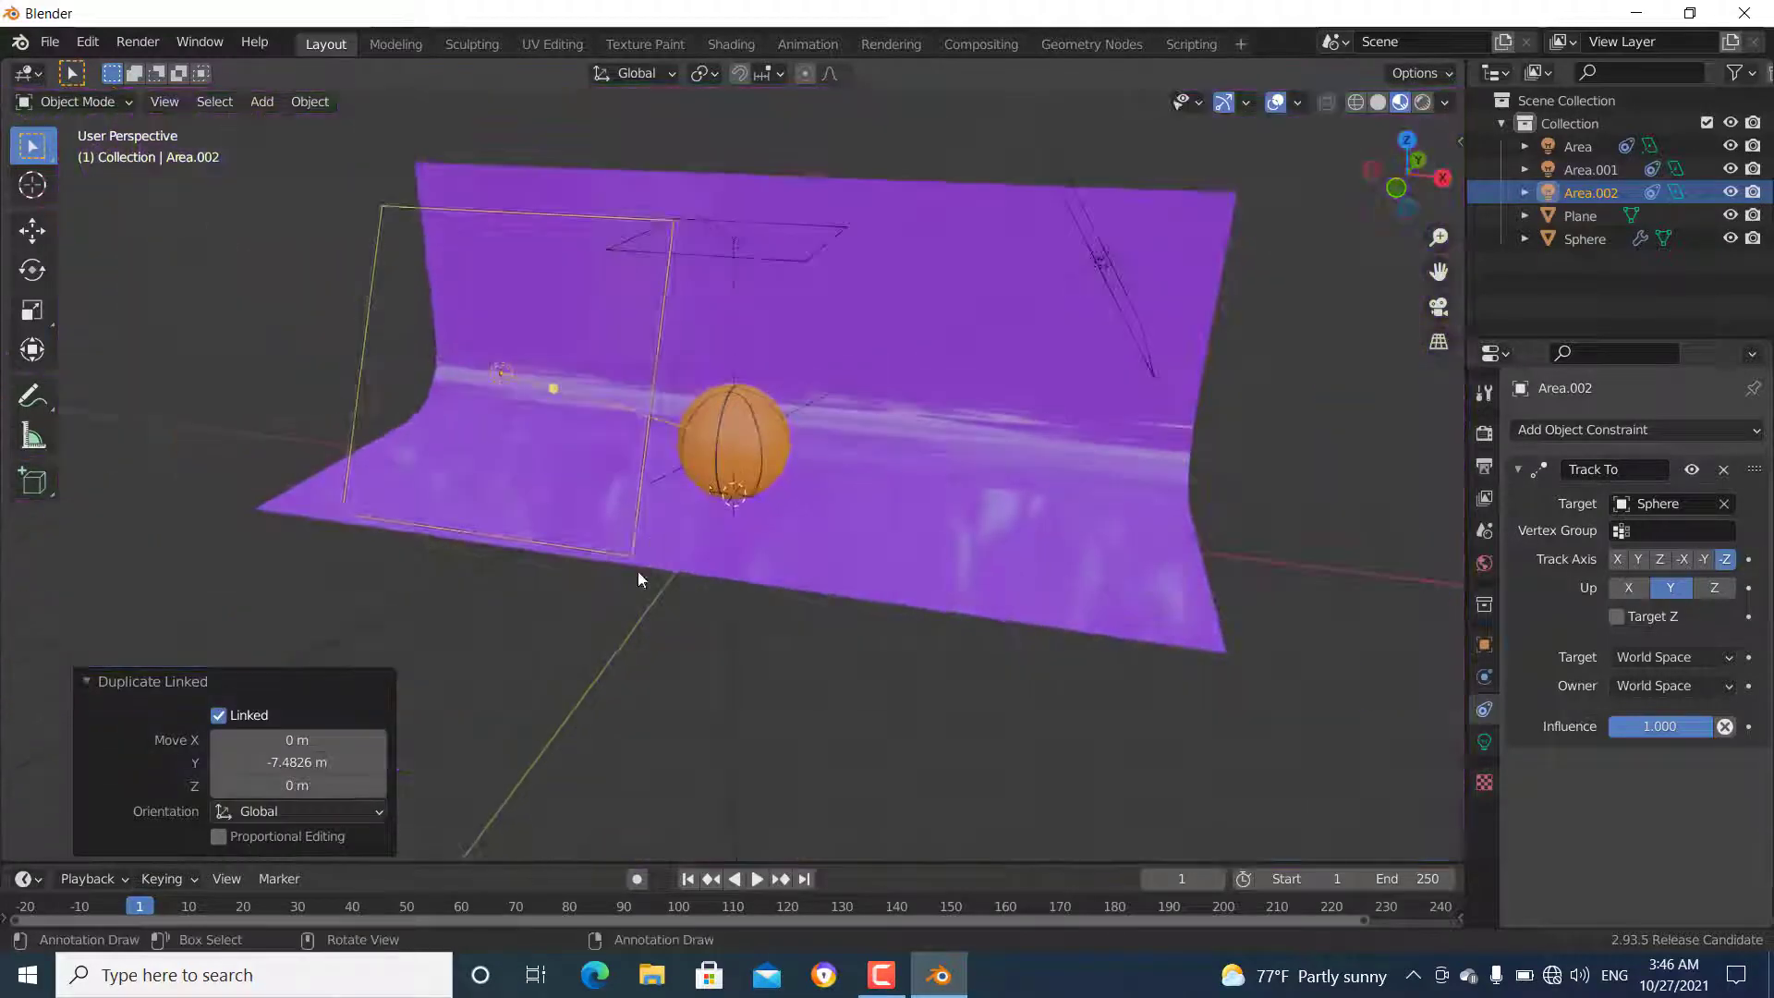
click(791, 262)
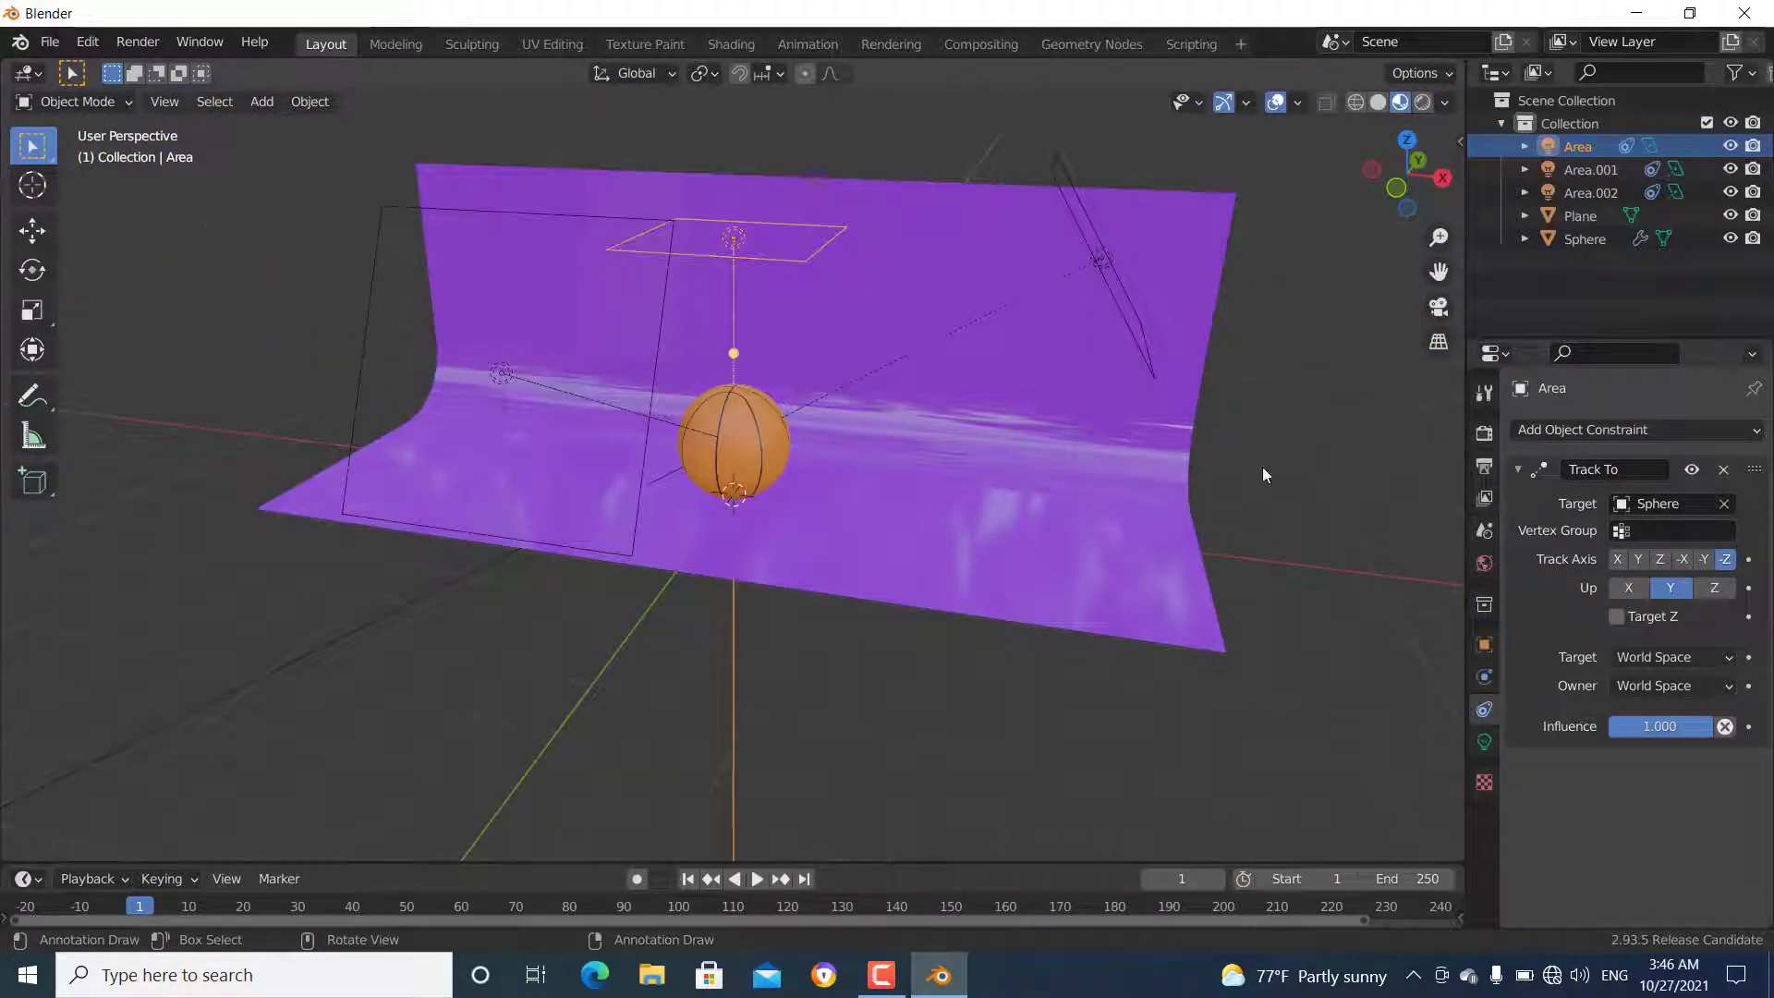
click(1485, 742)
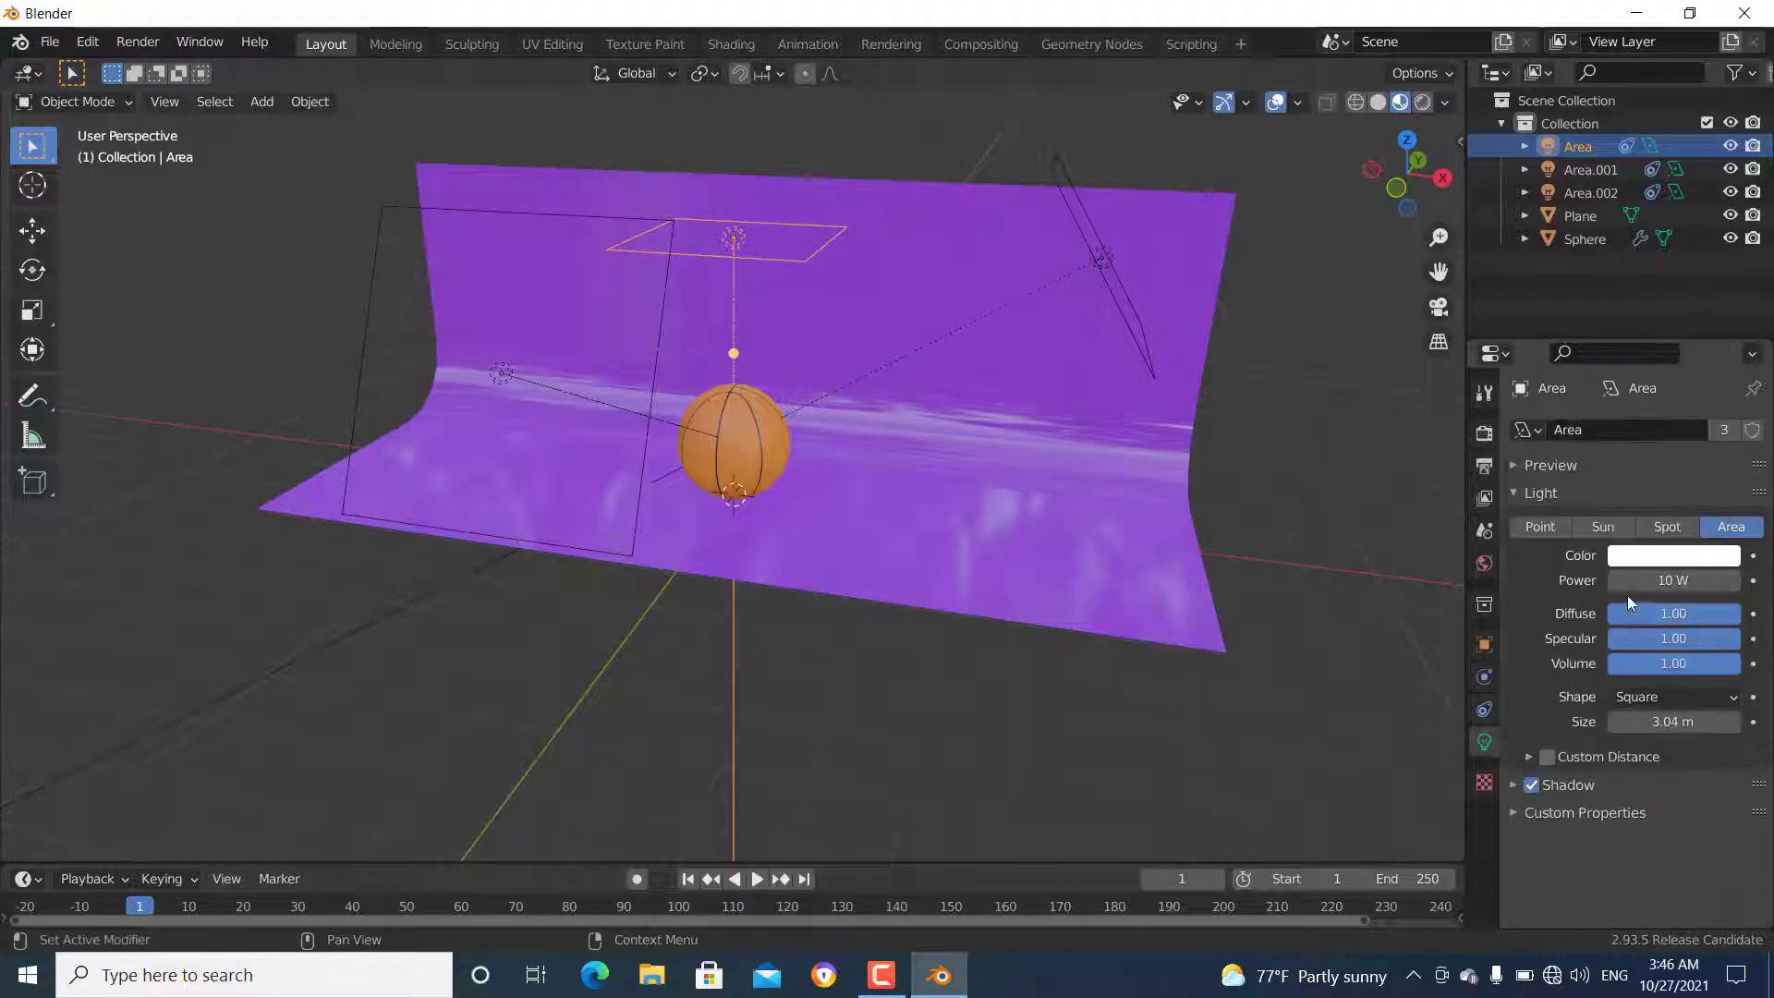
- Set the shared area light power to 500 W and face the purple backdrop
click(1666, 580)
key(Return)
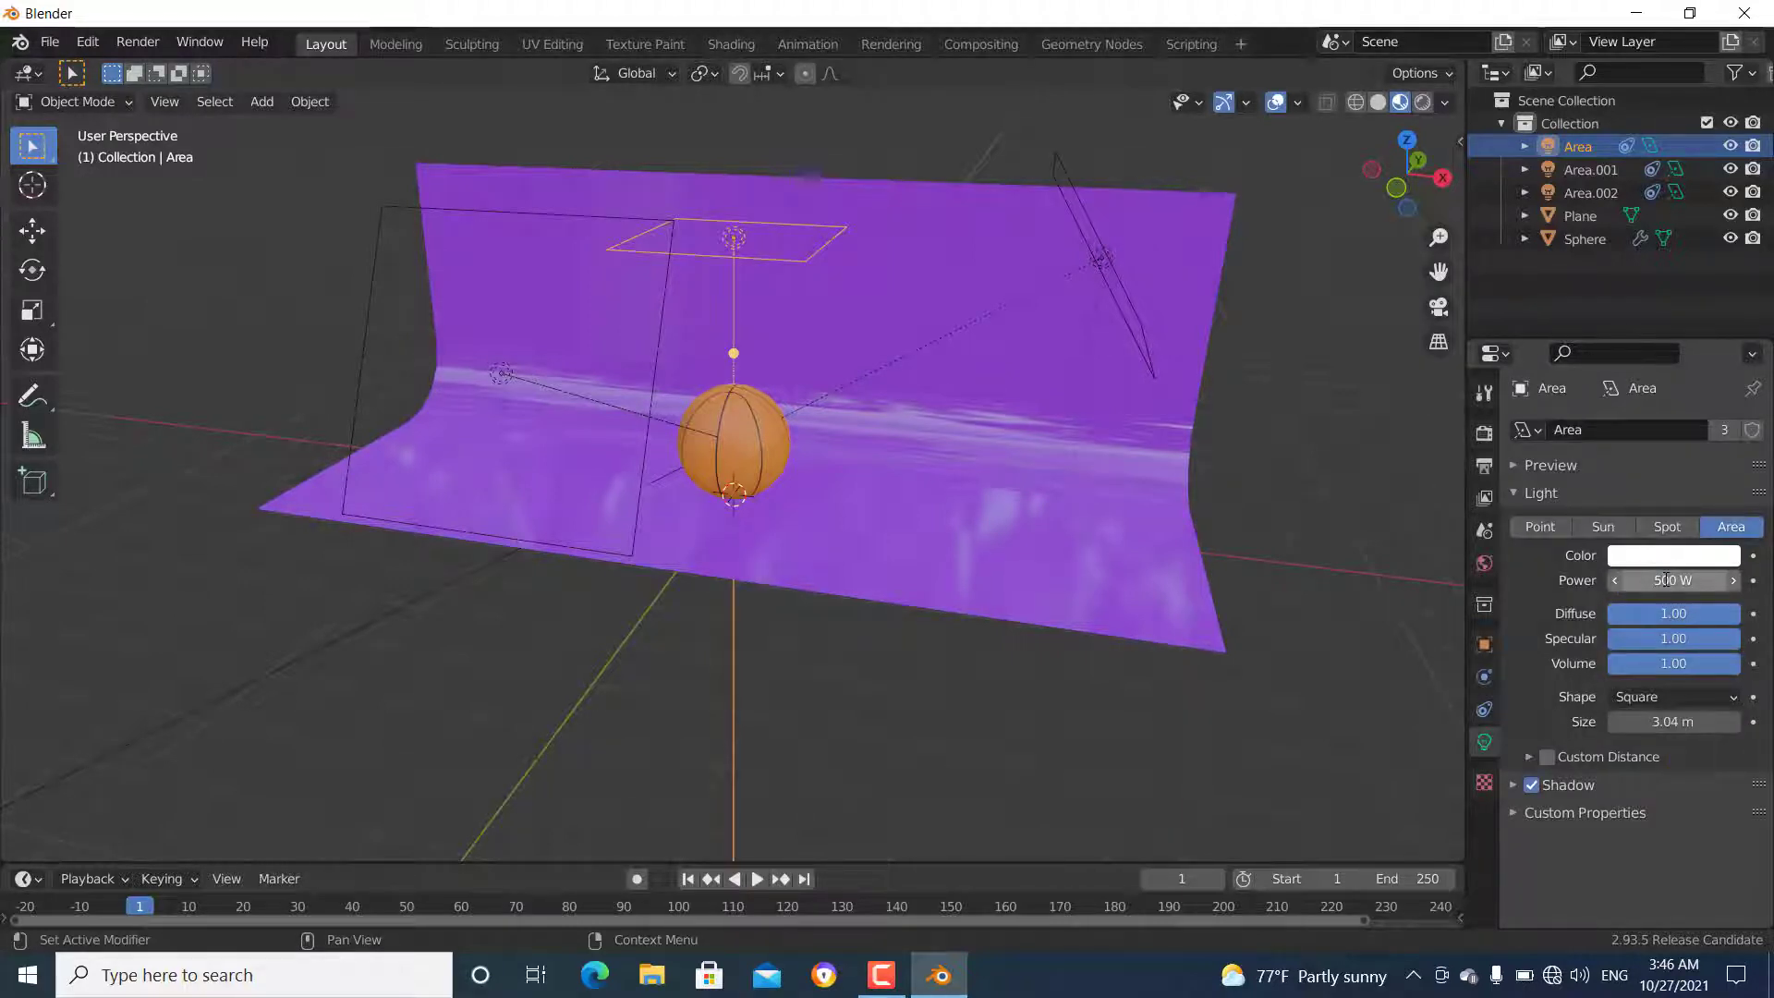
middle_drag(911, 468, 751, 503)
scroll(751, 503, up, 7)
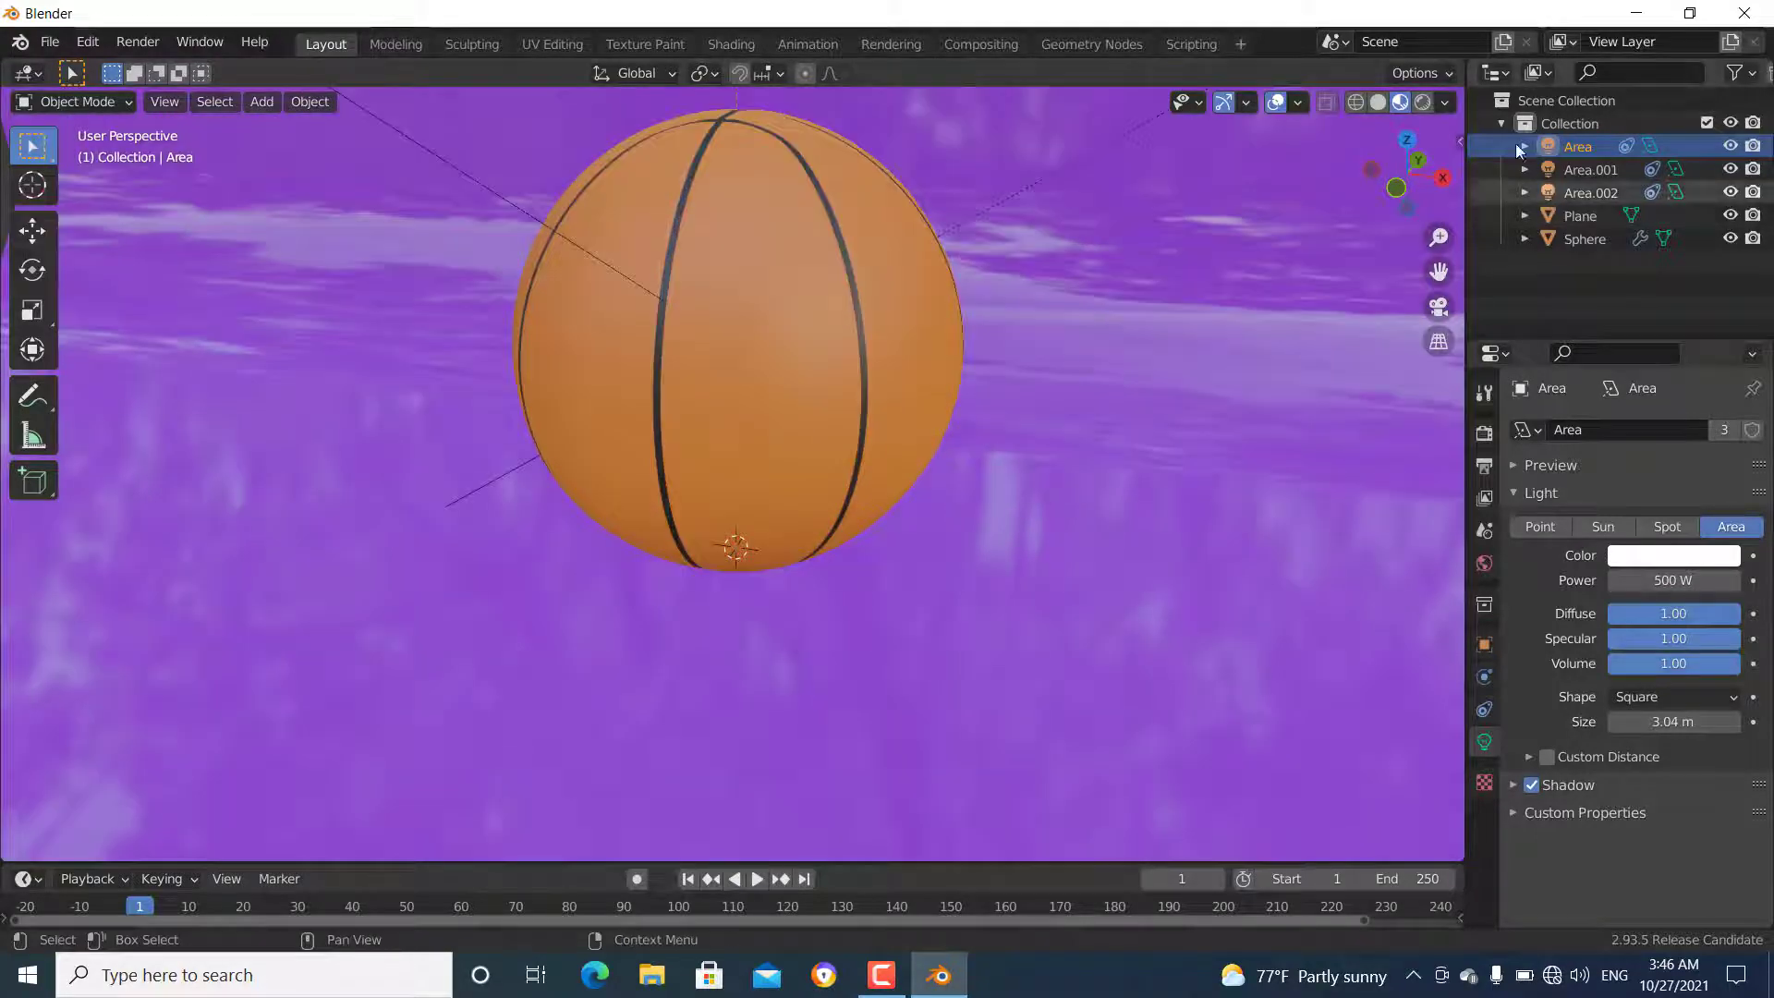
- Switch the viewport to Rendered shading and orbit around the basketball
click(1422, 103)
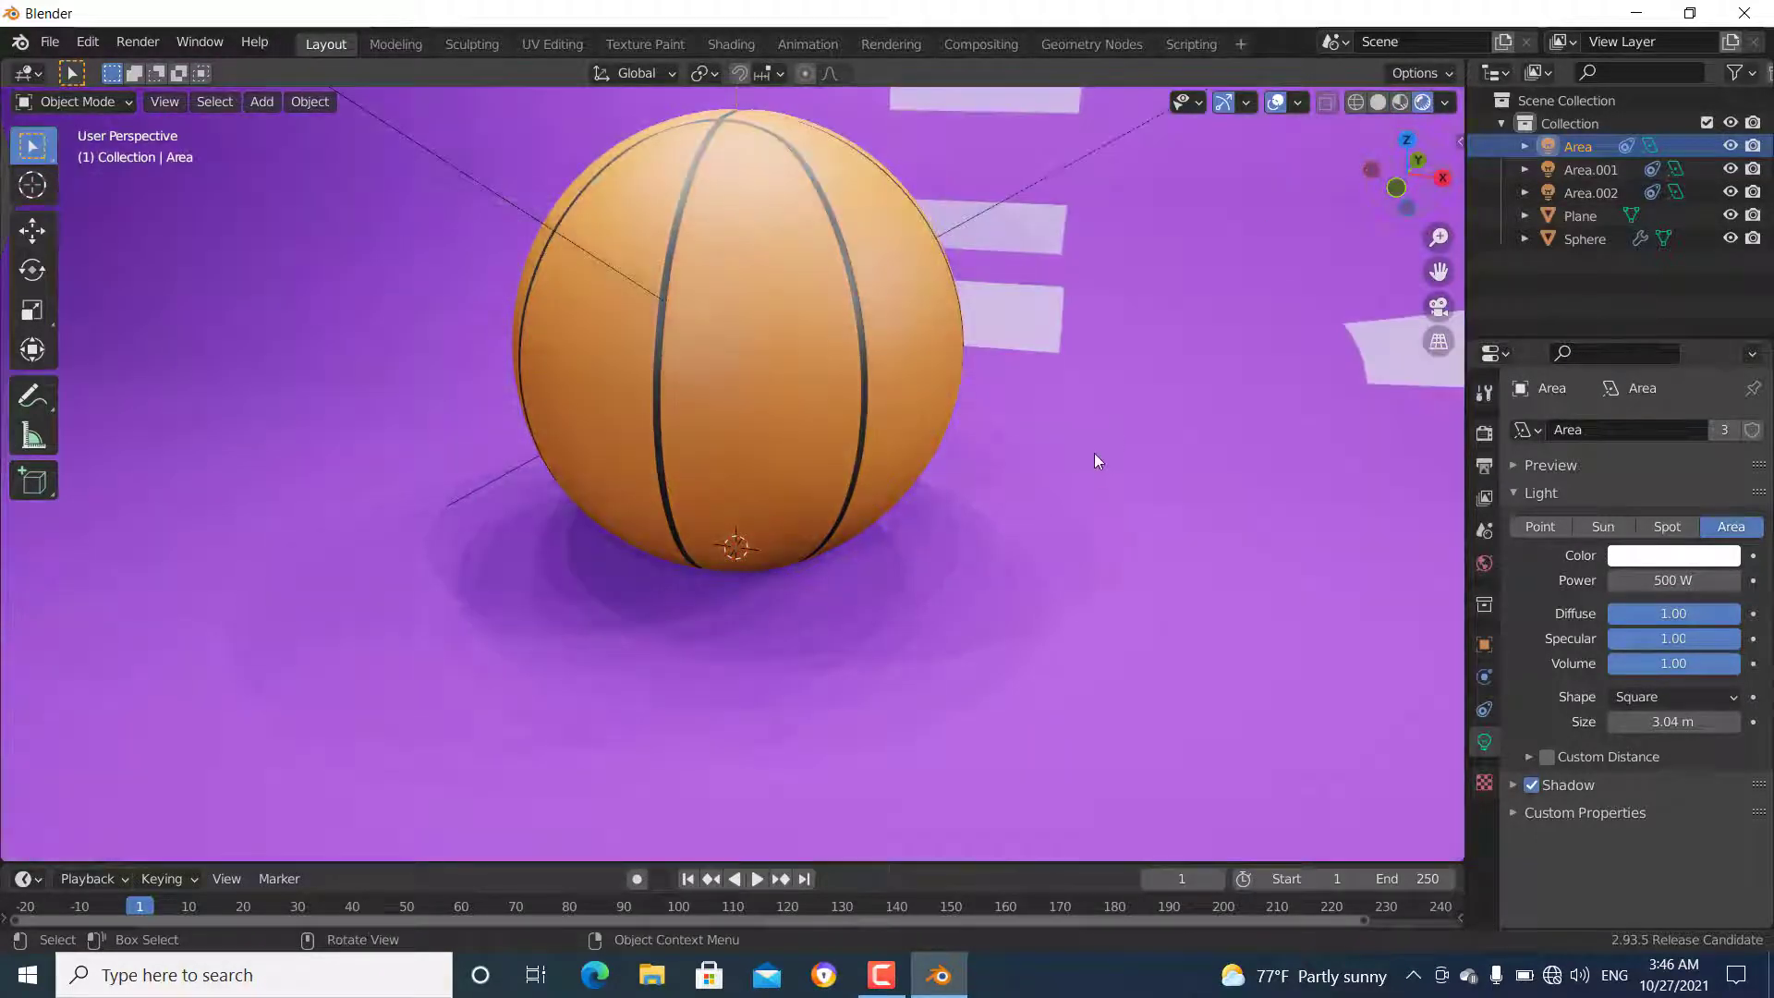
middle_drag(1033, 412, 1040, 514)
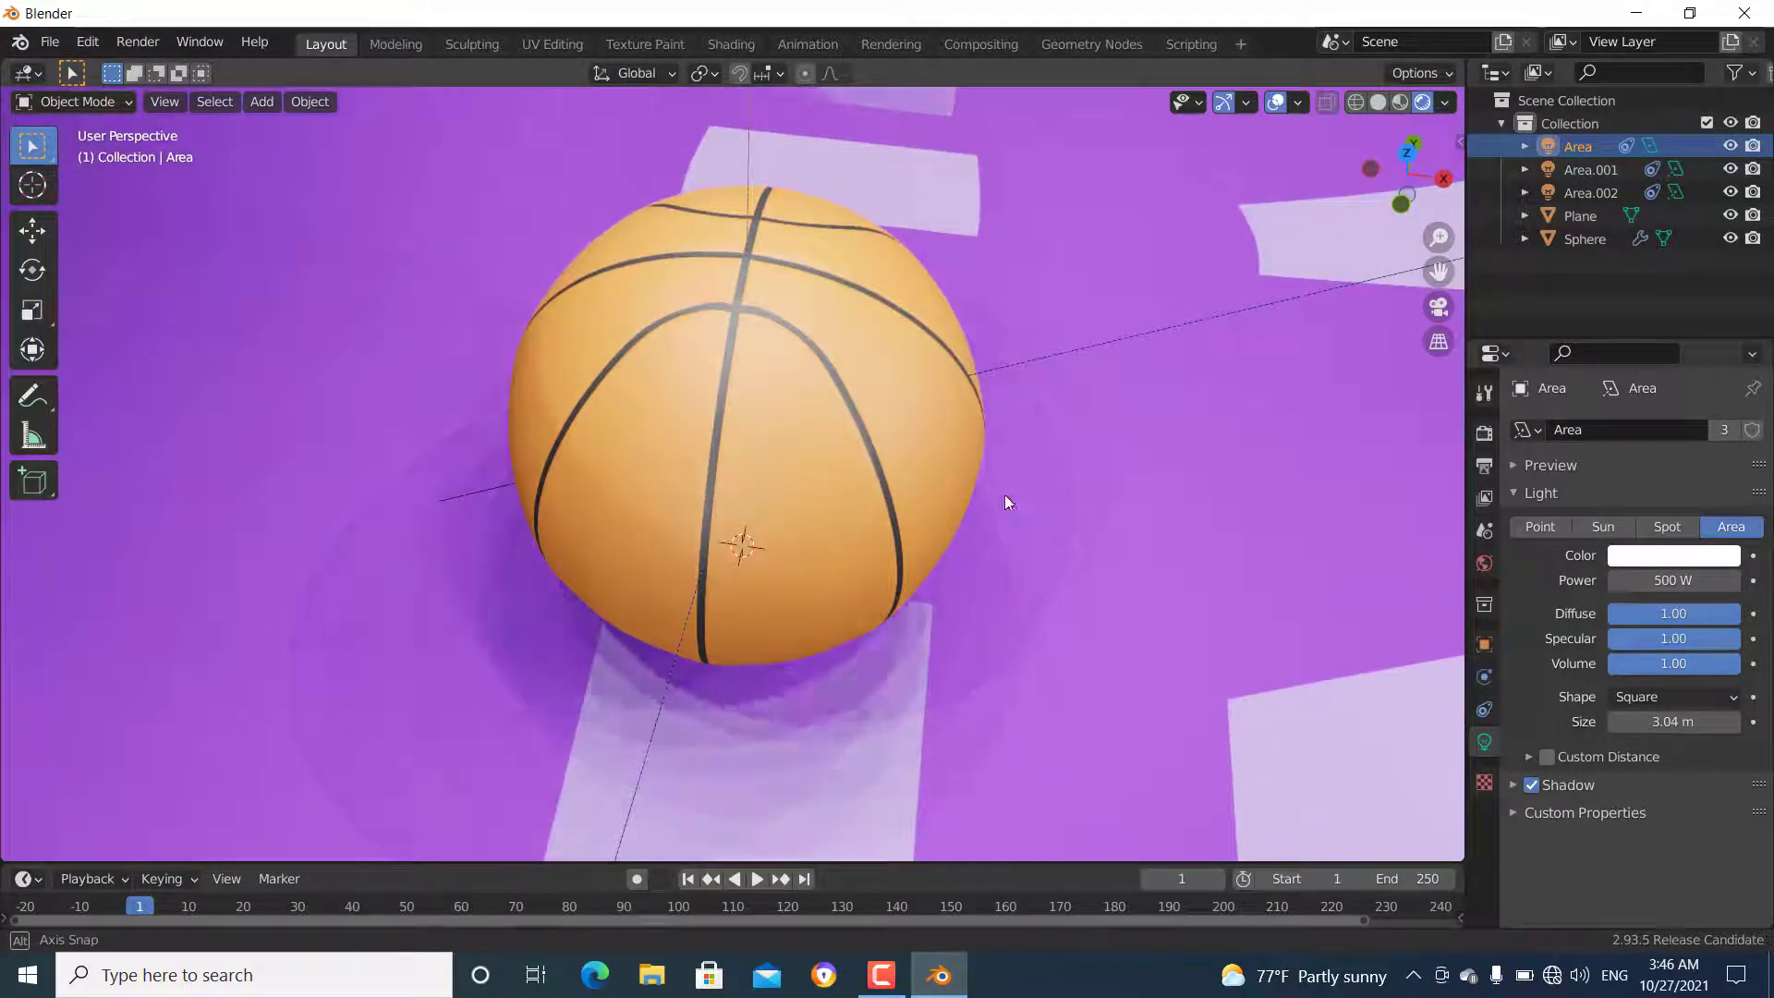
scroll(836, 354, up, 4)
scroll(835, 356, down, 3)
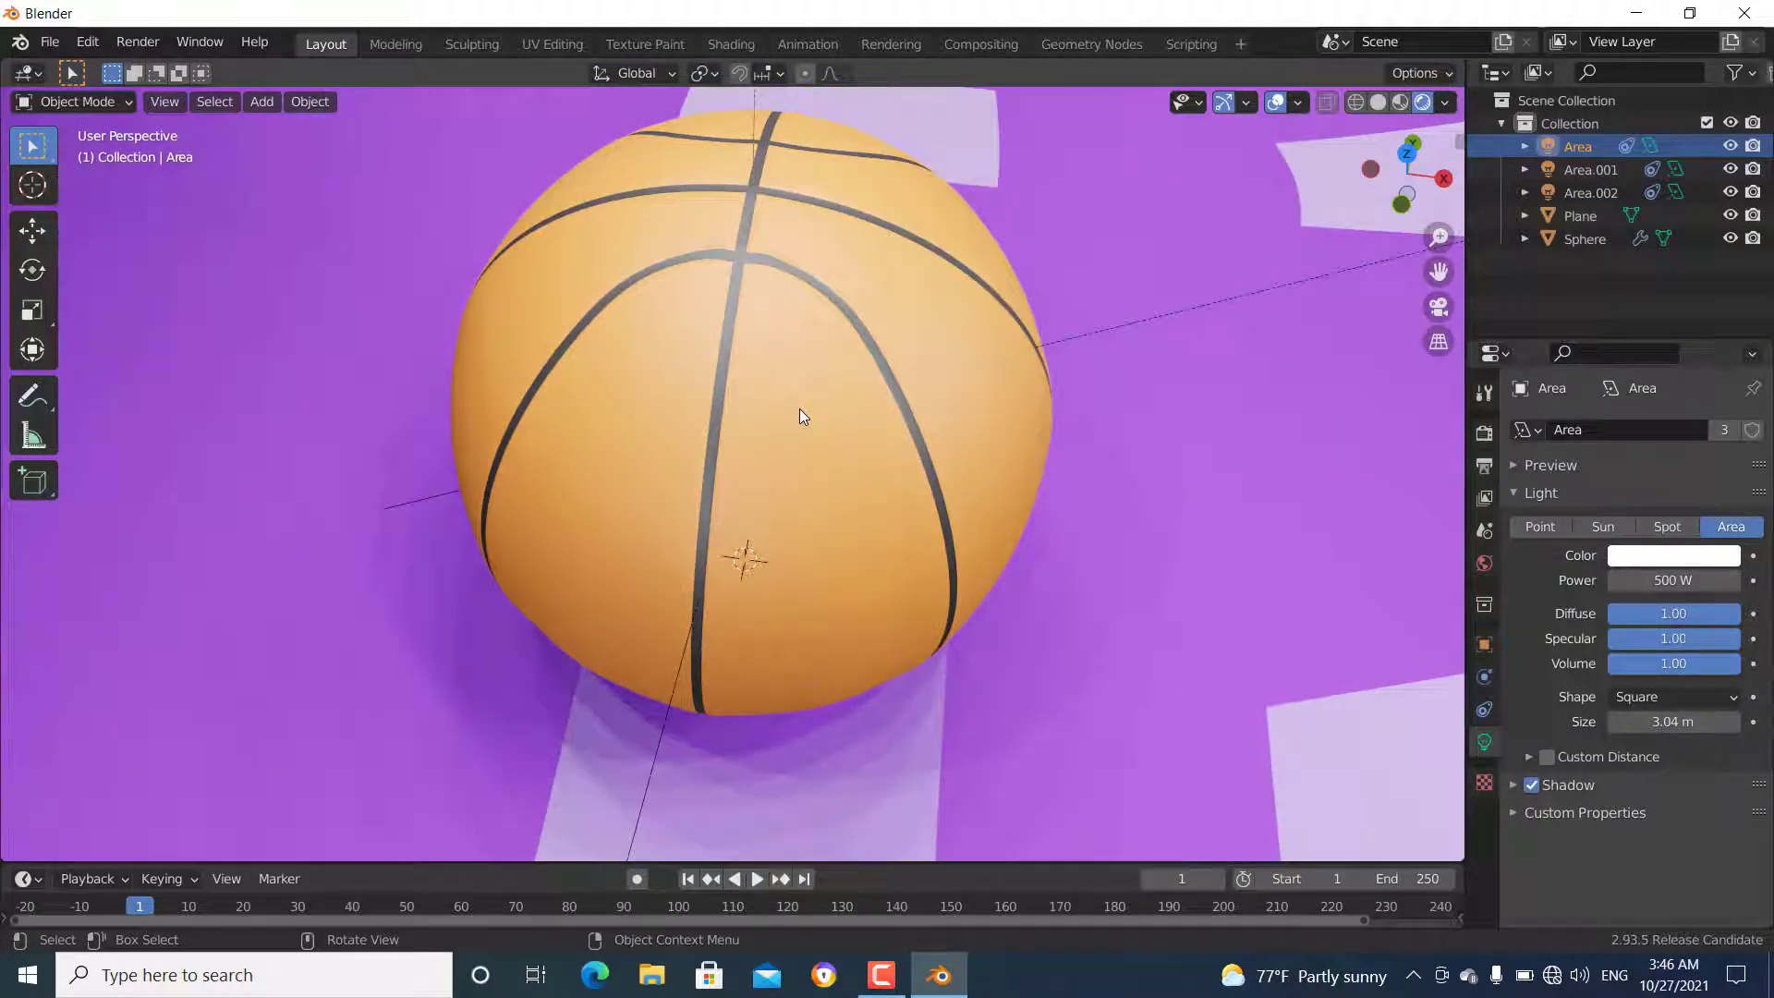
scroll(793, 412, down, 3)
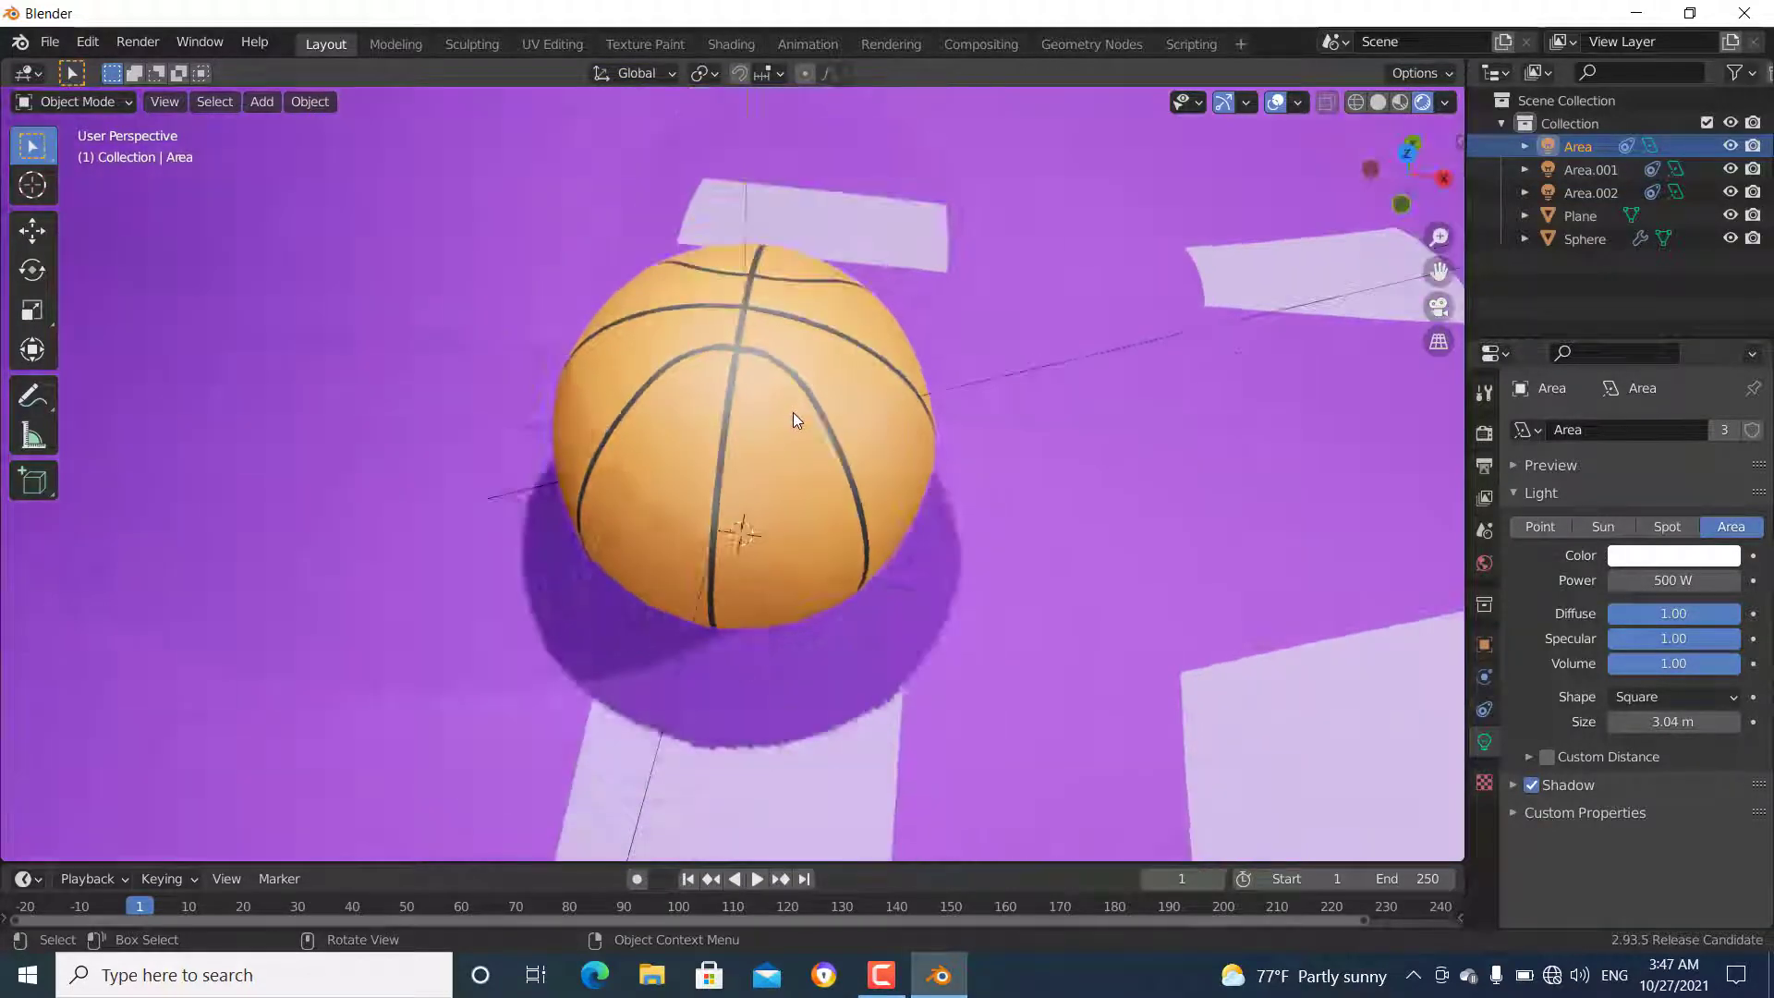